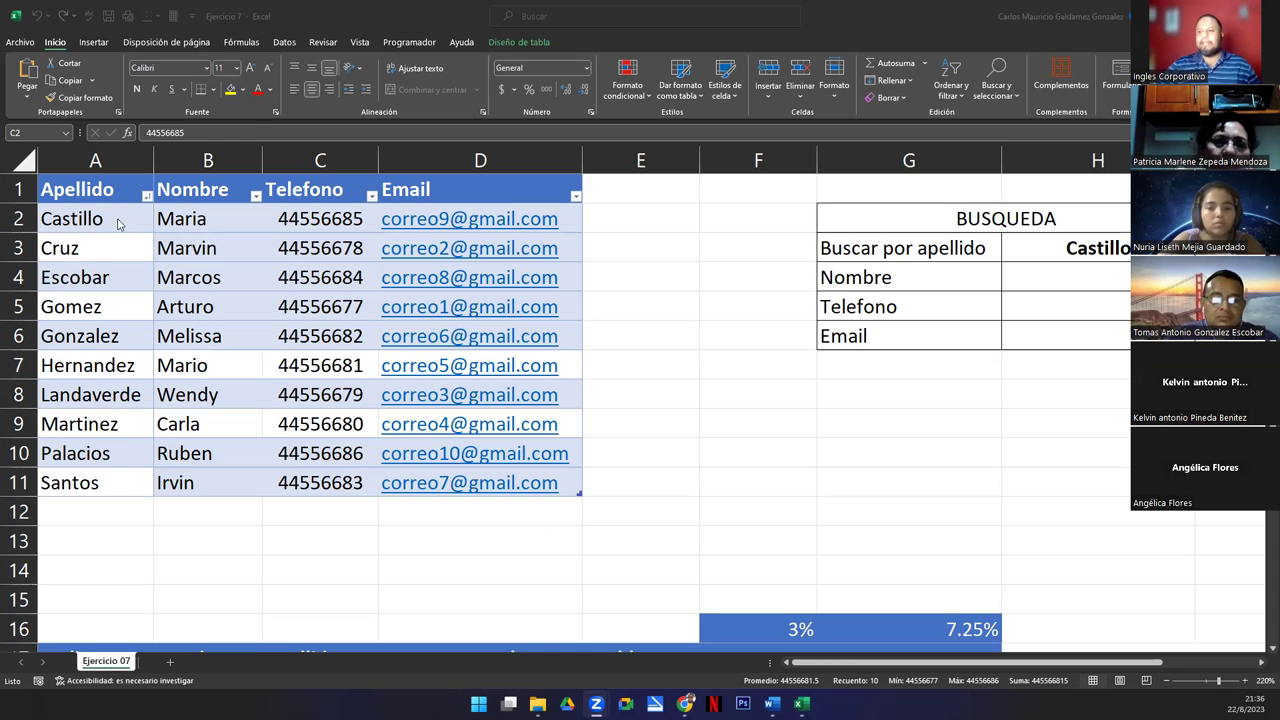
Examine the contact table in A2:D11, reviewing its Apellido, Nombre, Telefono and Email columns.
drag(72, 218, 92, 483)
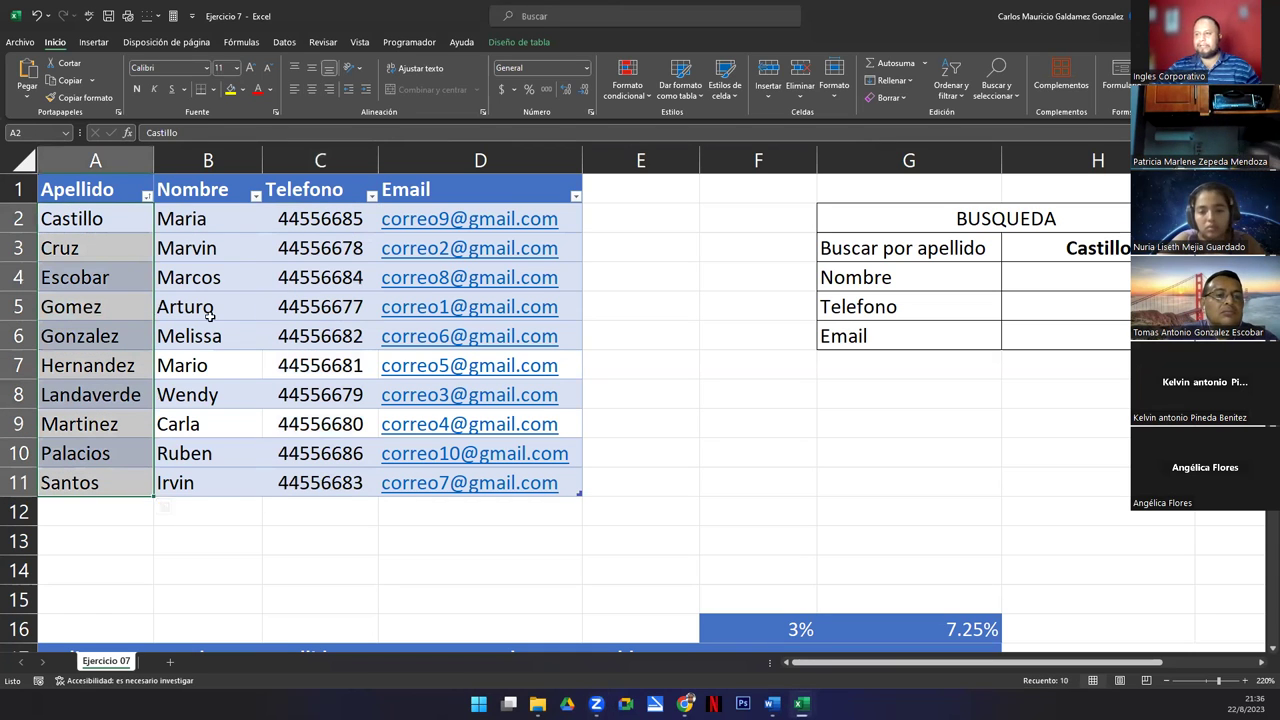
drag(193, 218, 202, 460)
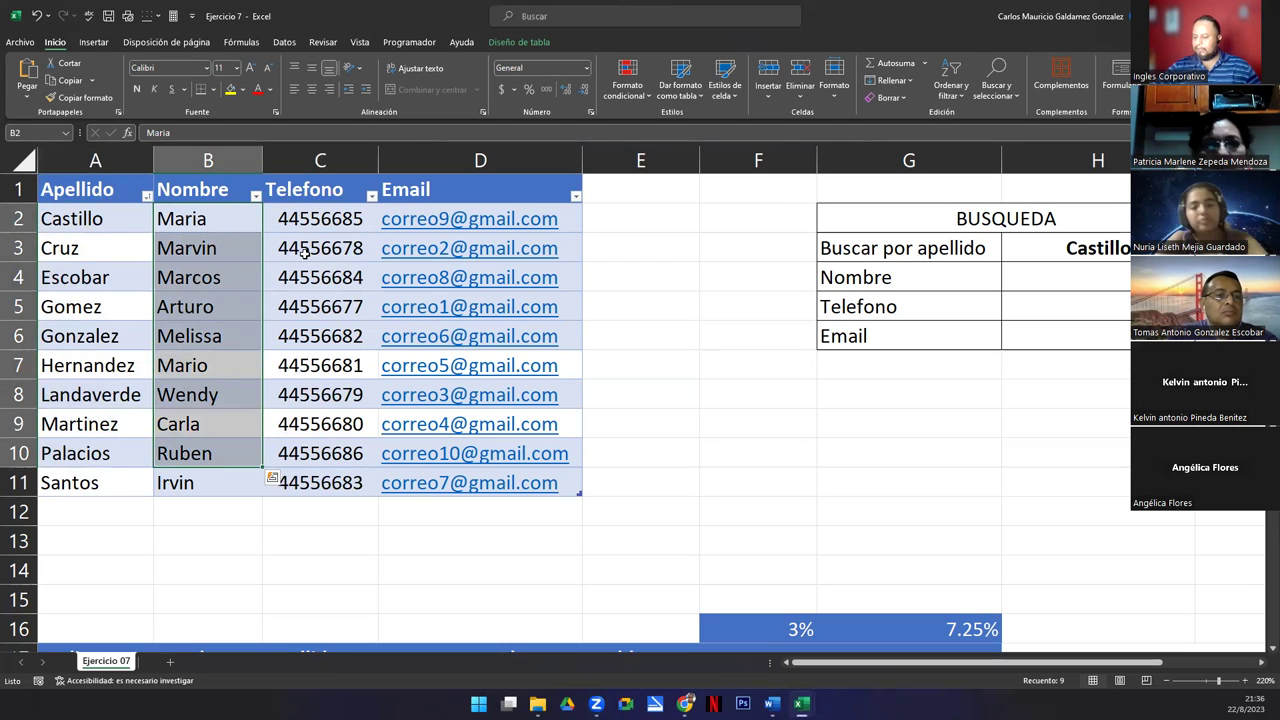
drag(322, 218, 352, 484)
click(72, 256)
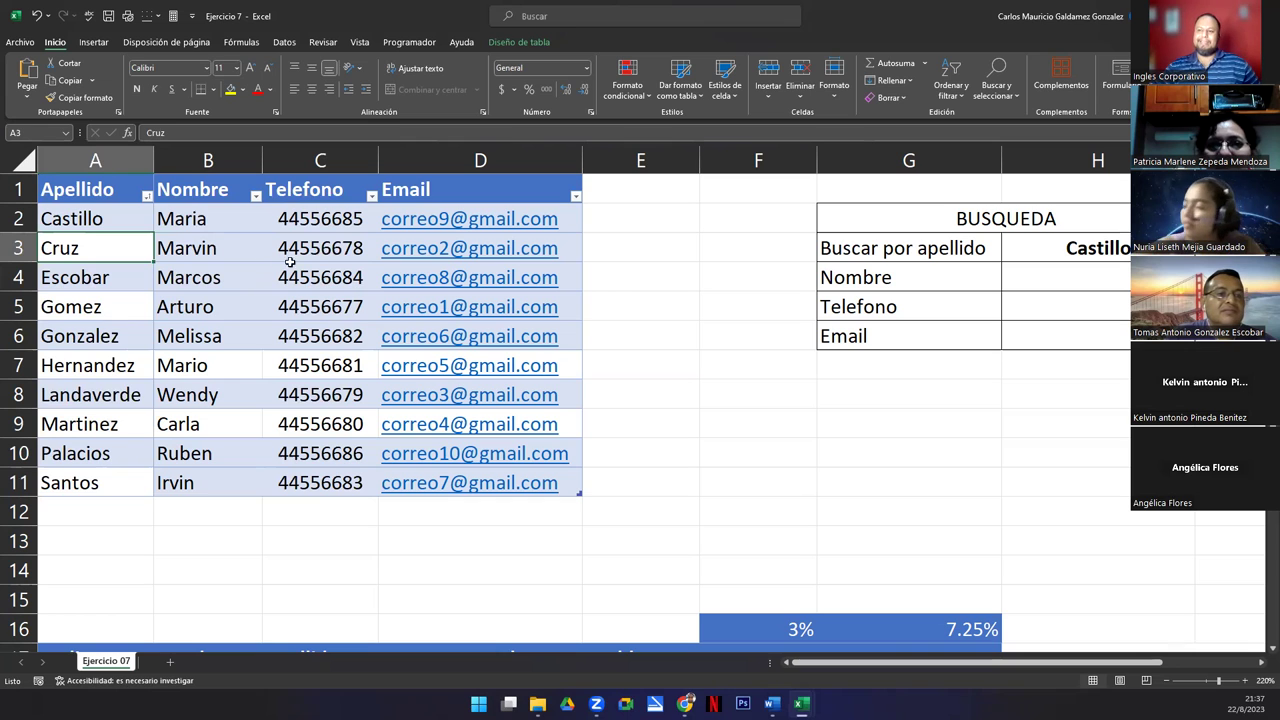
drag(103, 220, 576, 492)
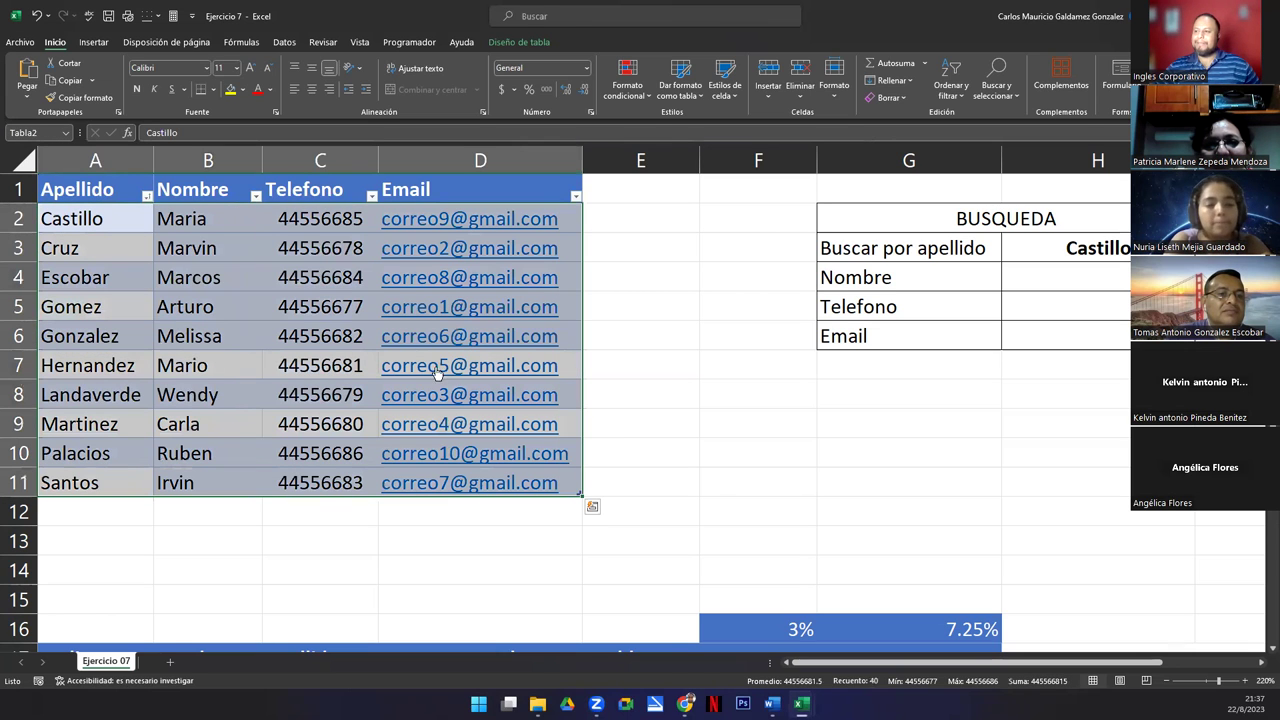
click(568, 220)
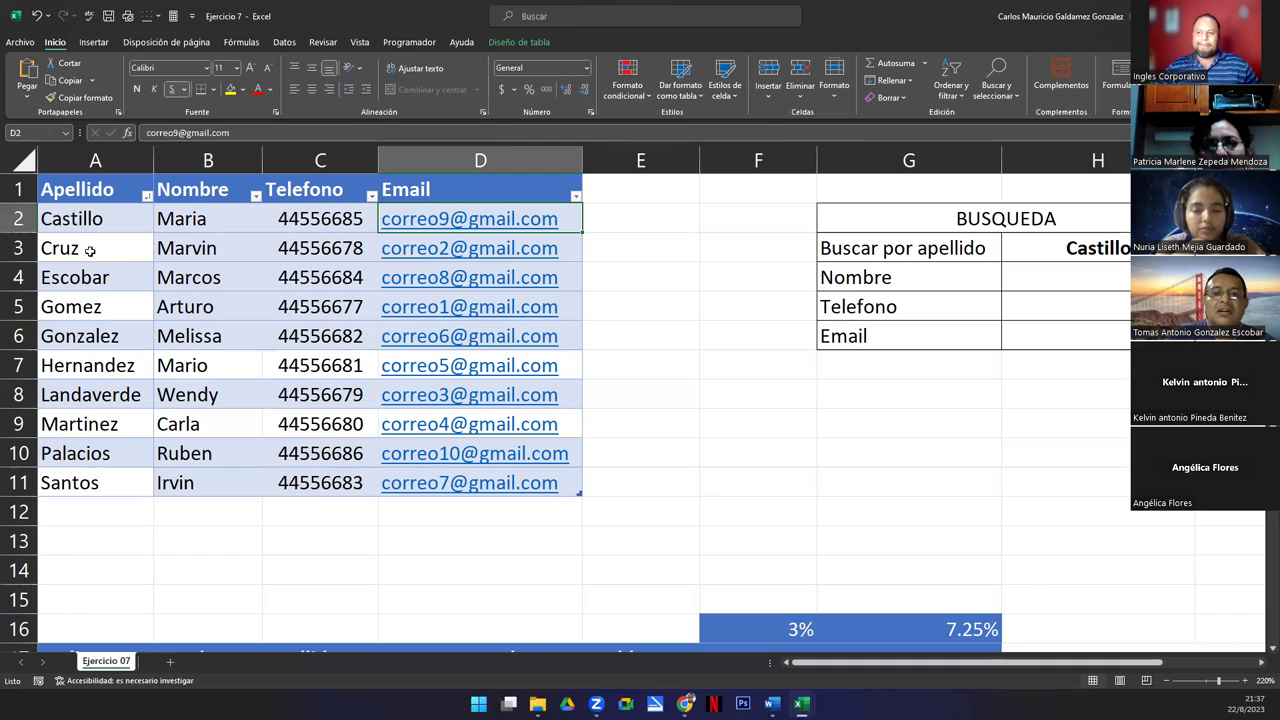
drag(78, 220, 204, 484)
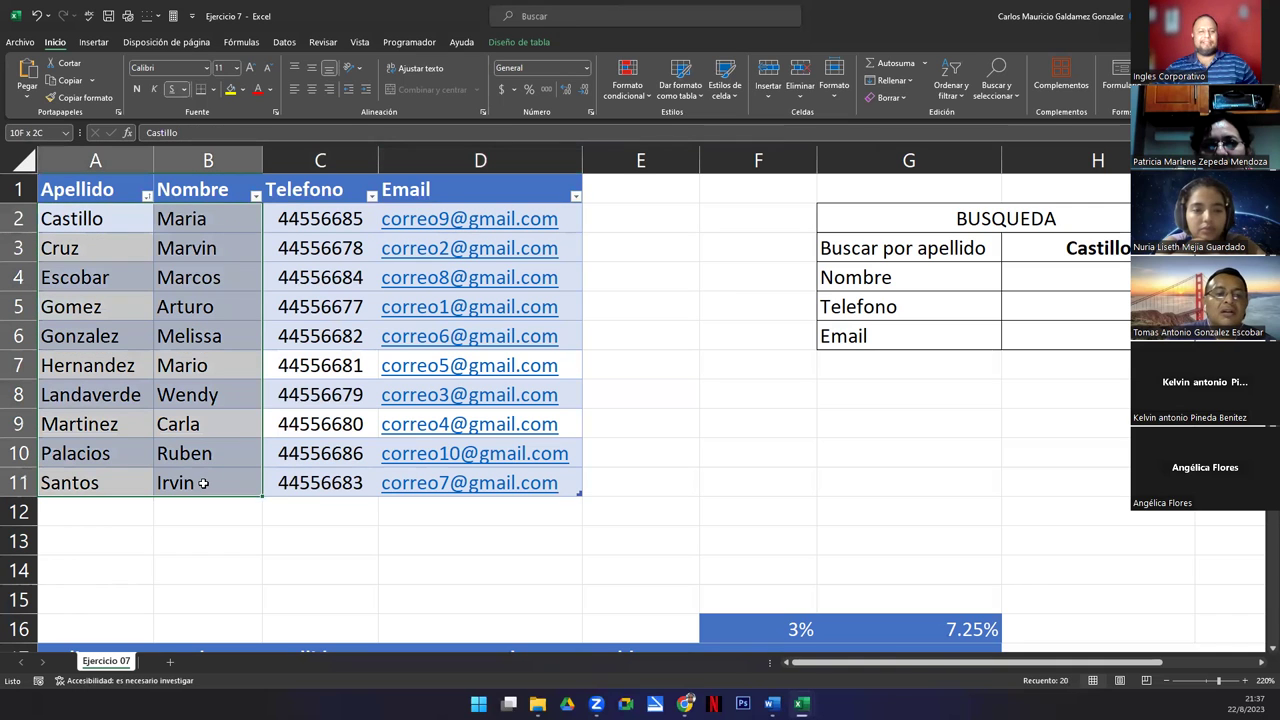
click(110, 501)
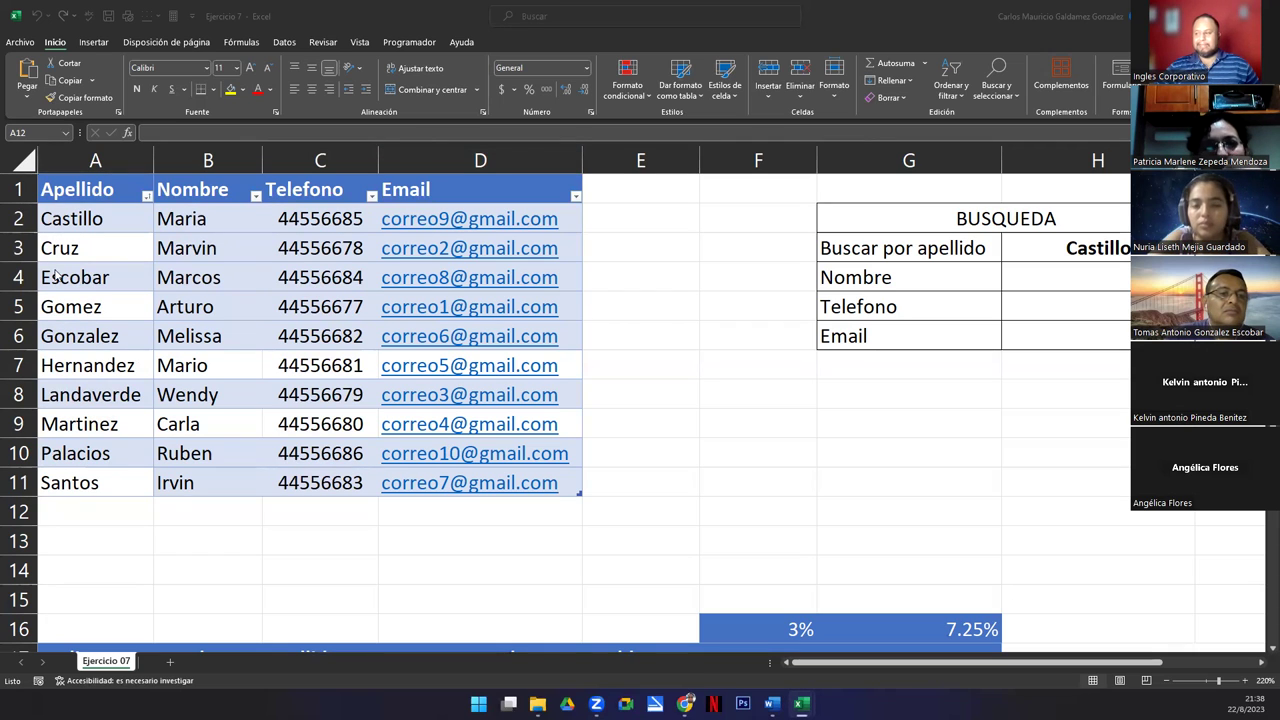
drag(76, 228, 520, 482)
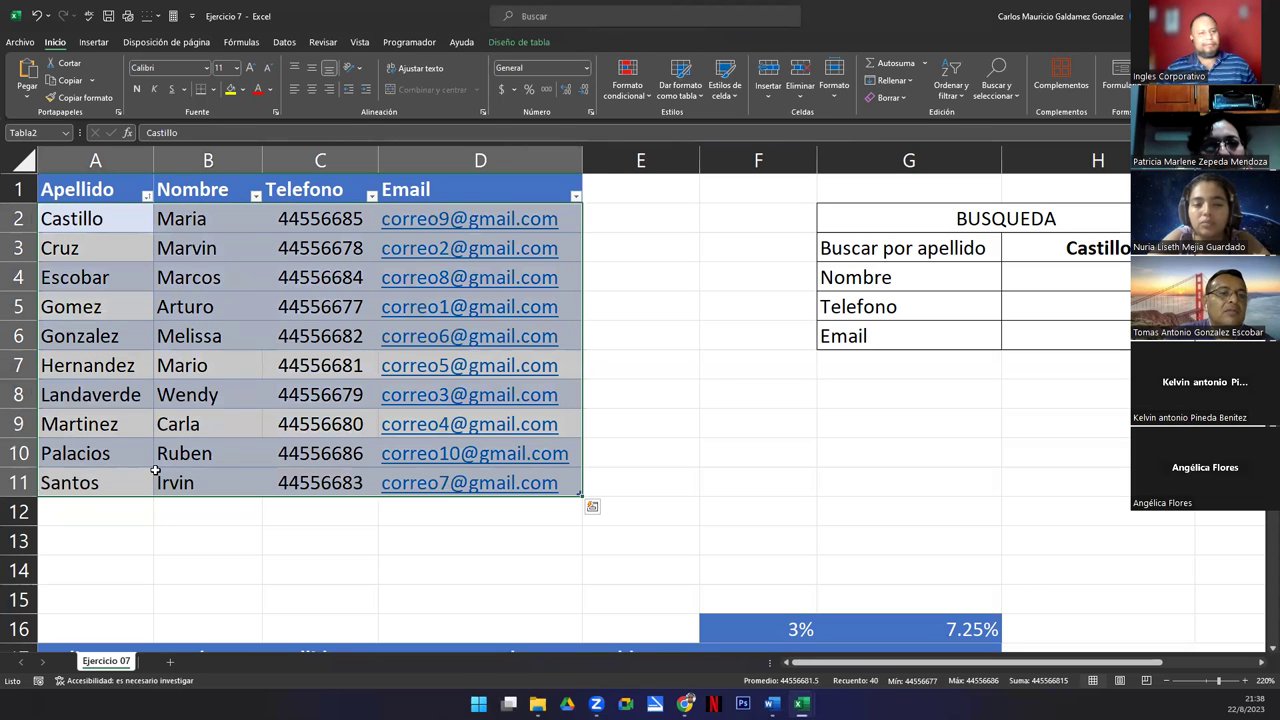
click(95, 216)
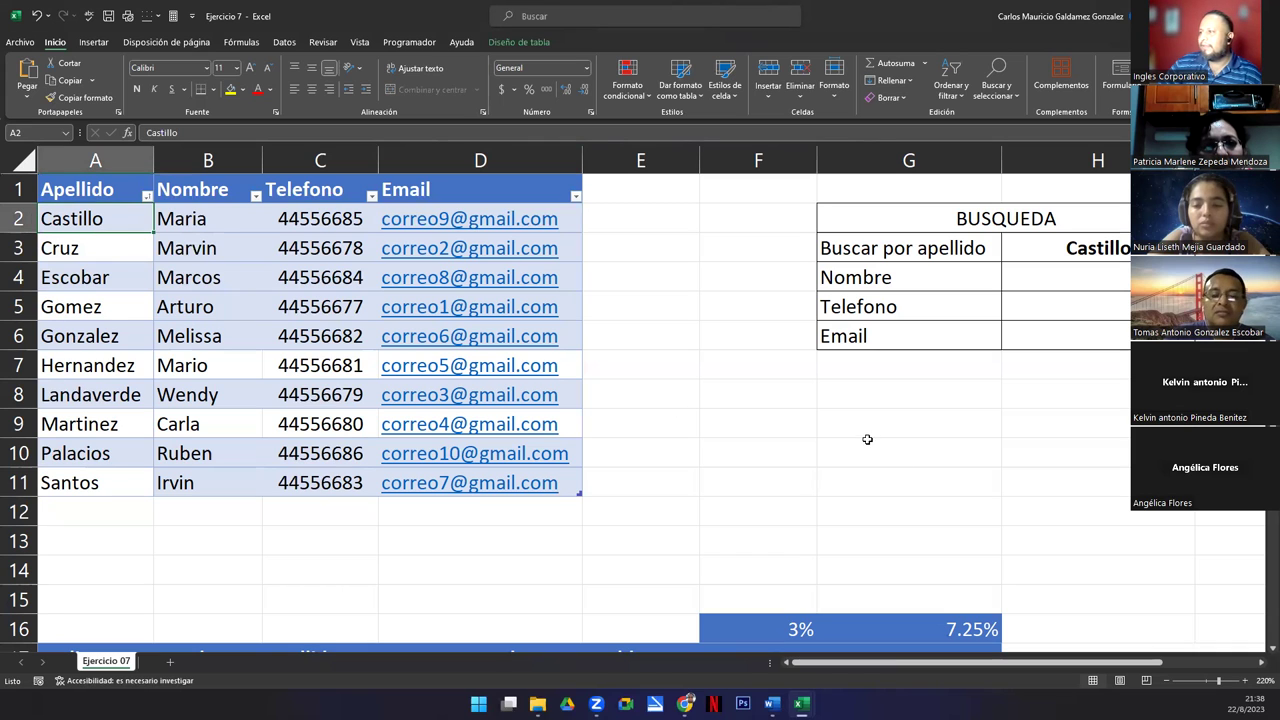
Replace the search surname in H3 with the third surname from its list and highlight the matching row 4.
click(1035, 253)
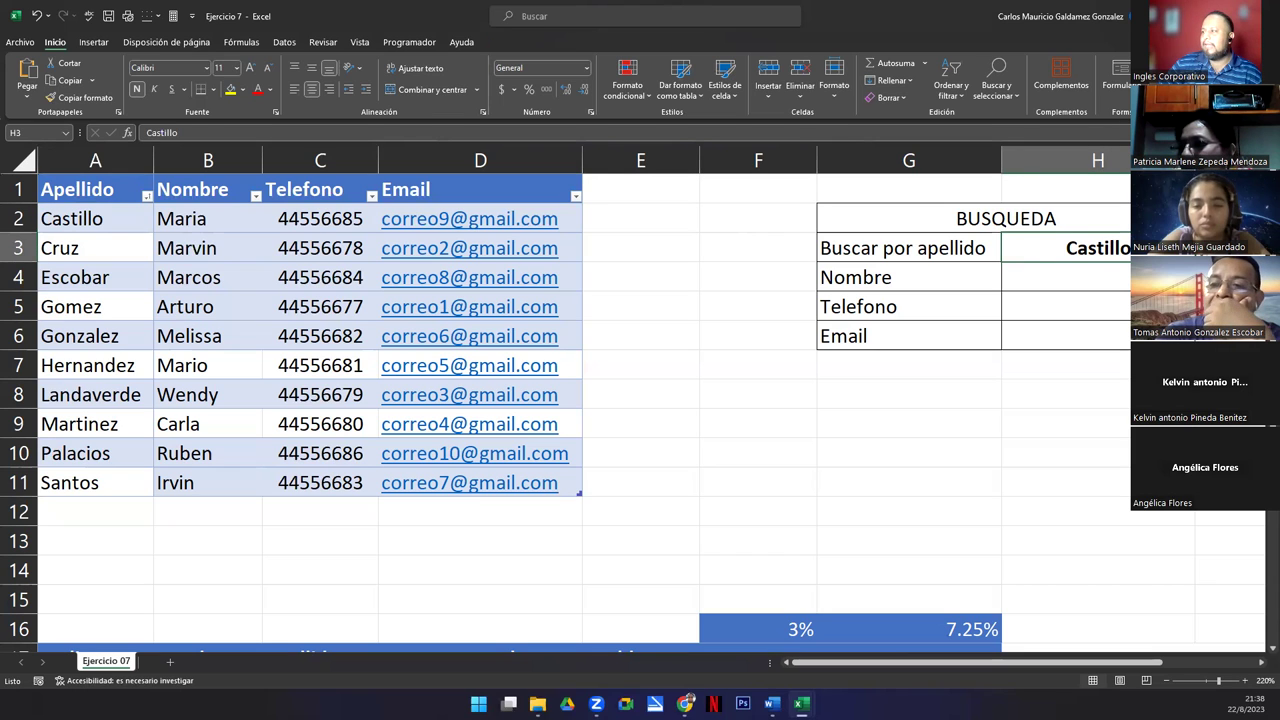
key(alt+Down)
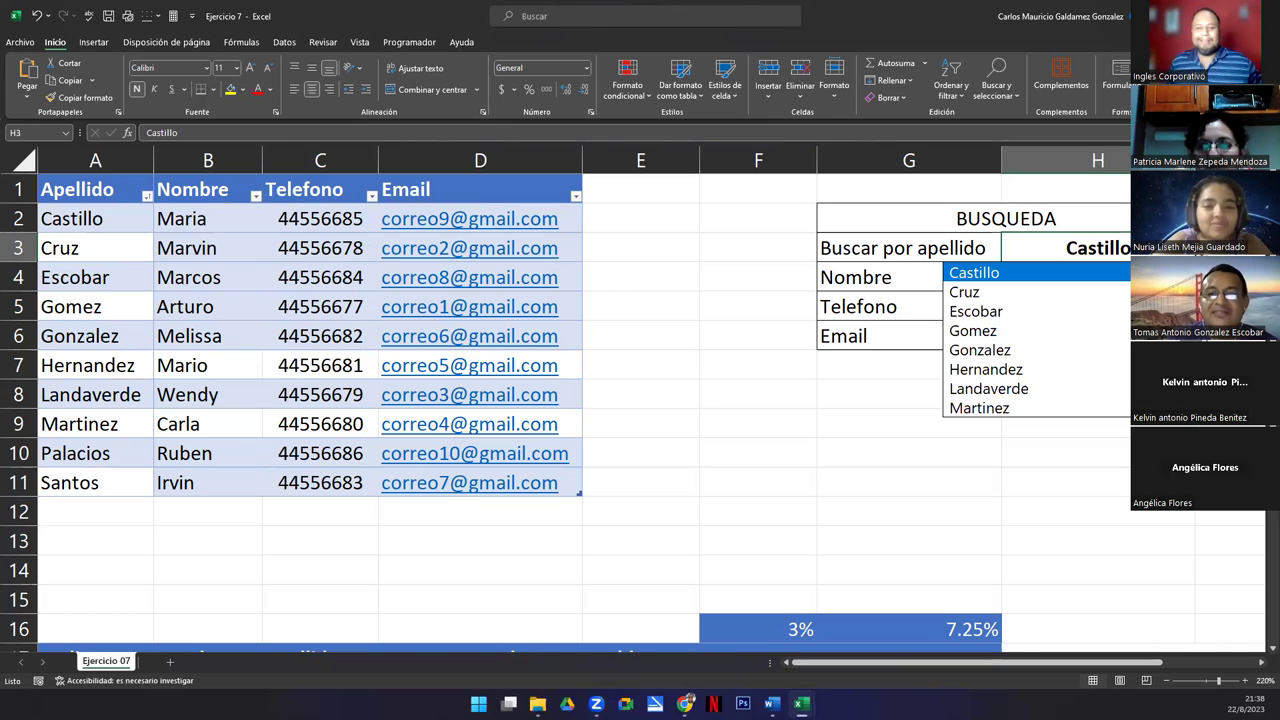
key(Escape)
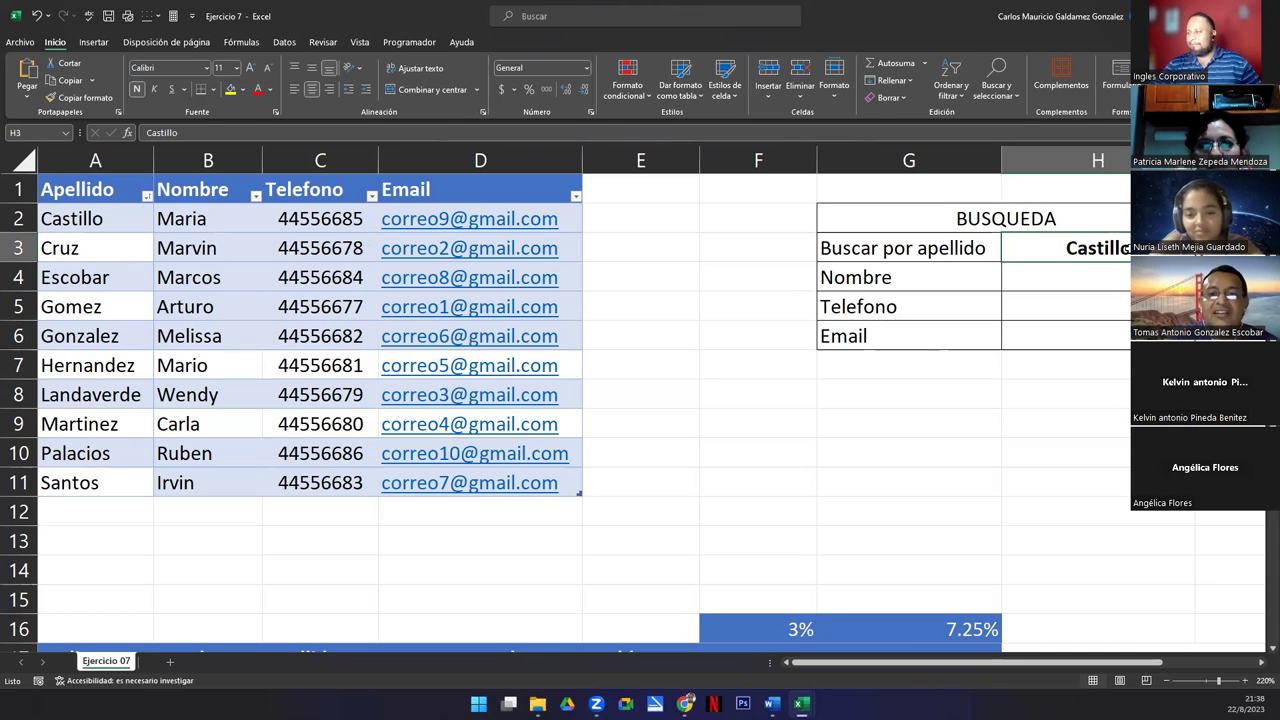
key(Delete)
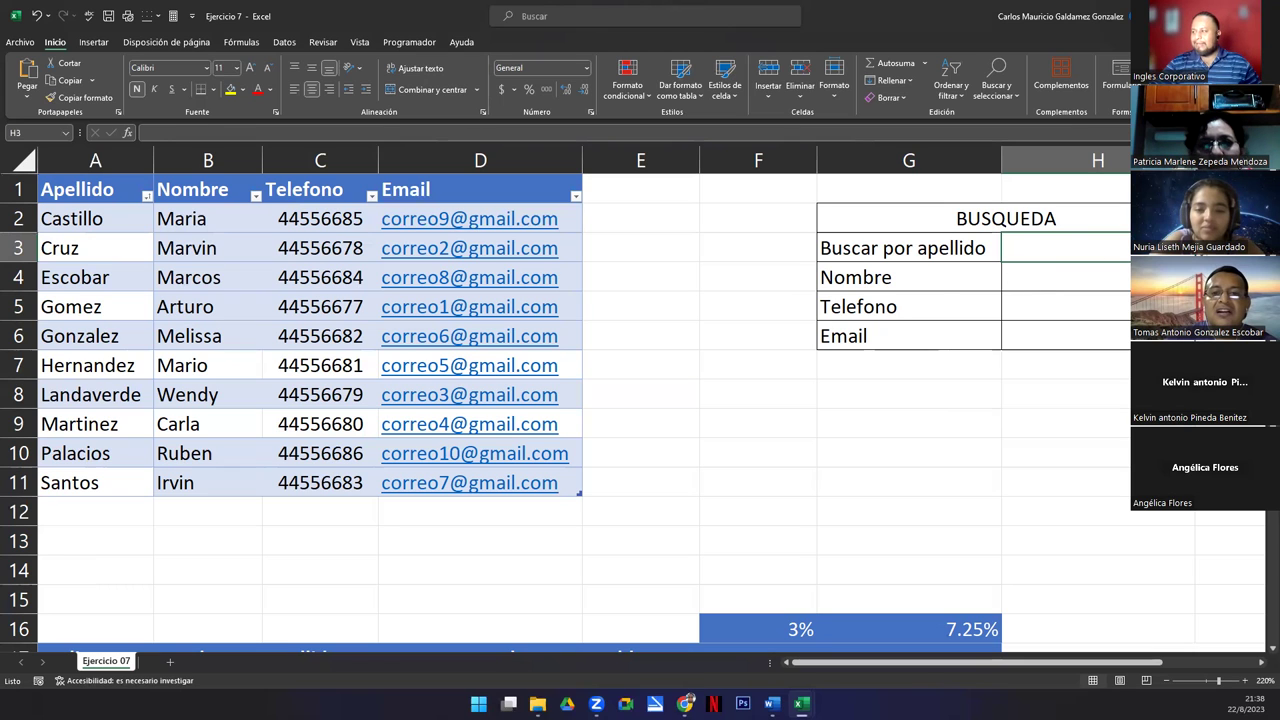
click(1184, 248)
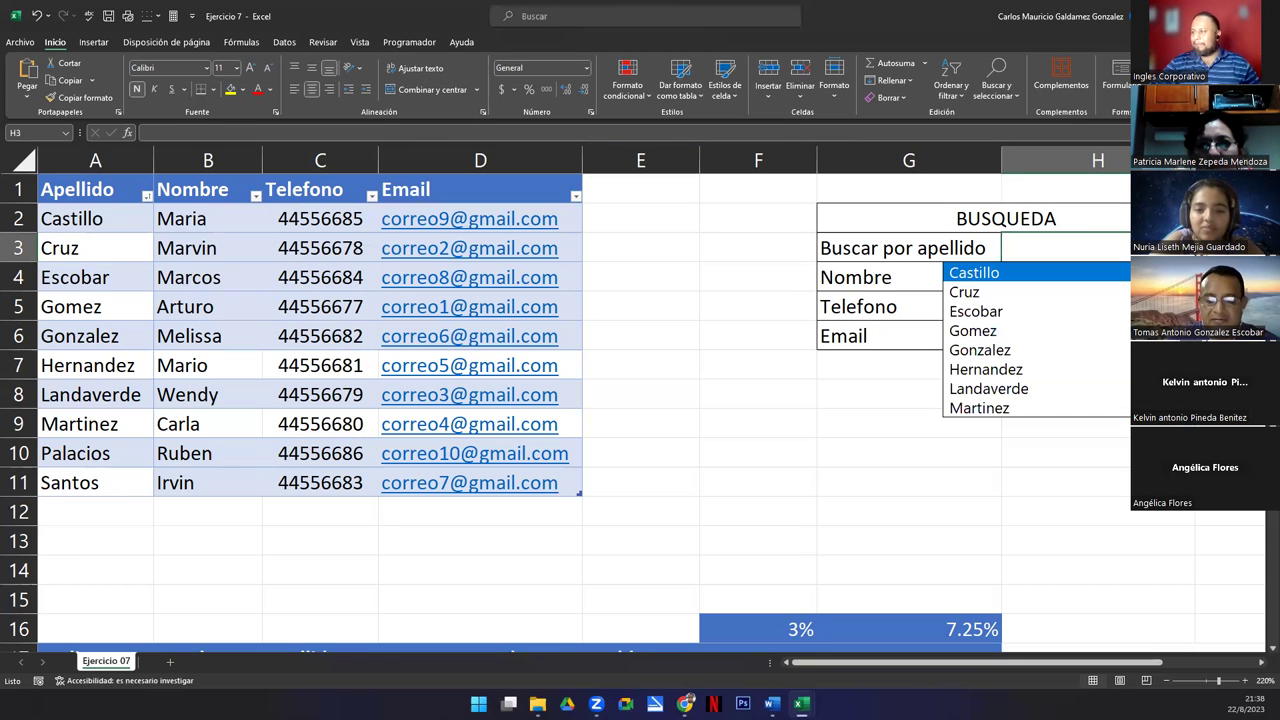
click(988, 307)
click(88, 280)
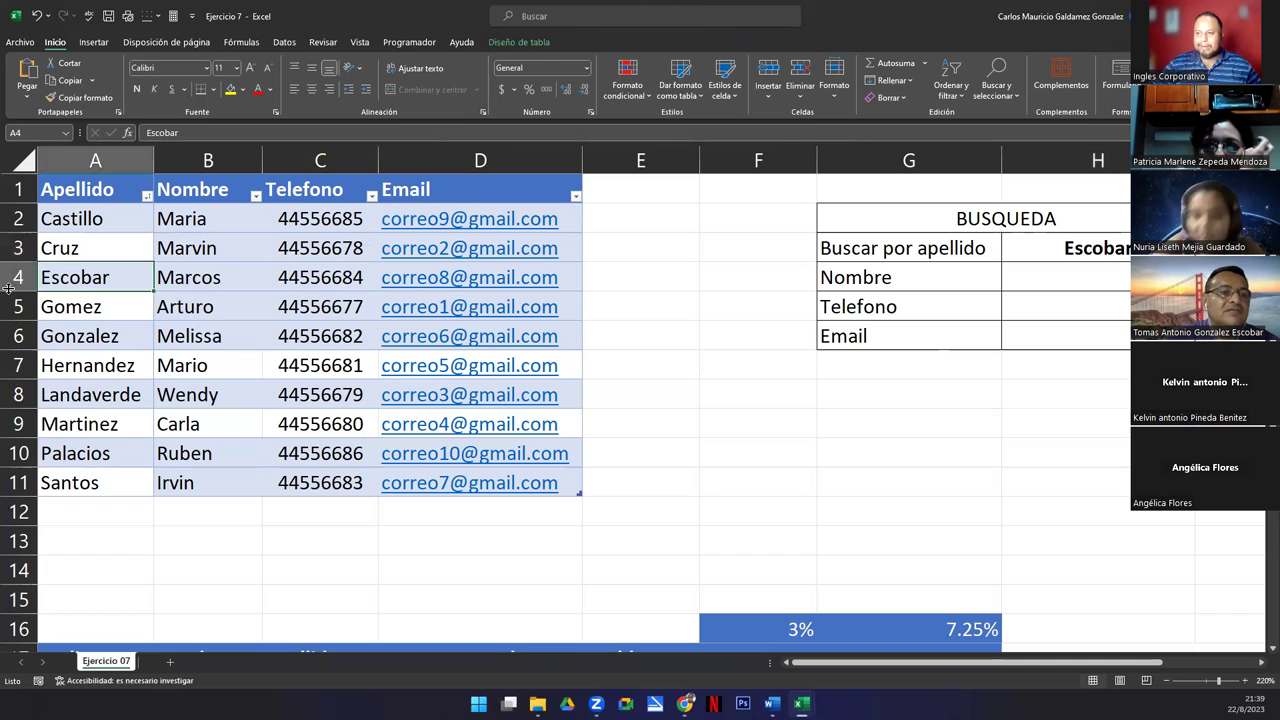
click(16, 278)
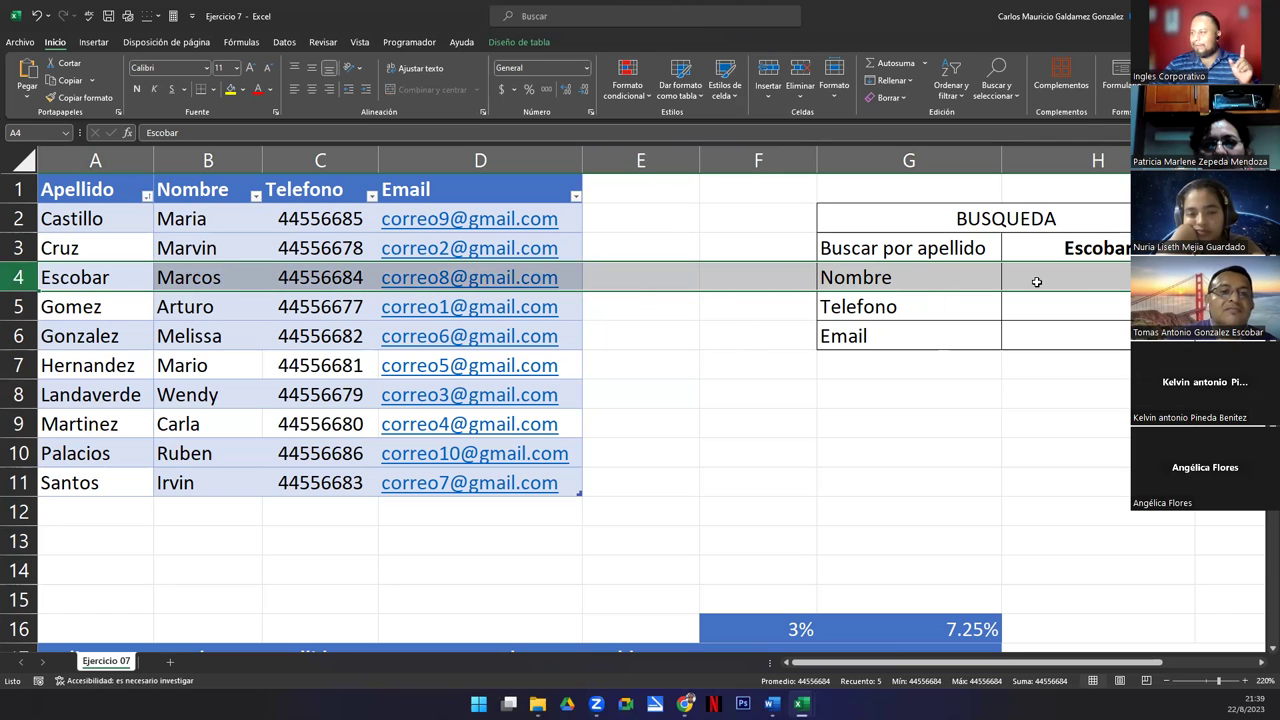
Start a BUSCARV formula in H4, beside Nombre, with H3 as the lookup value.
click(1076, 279)
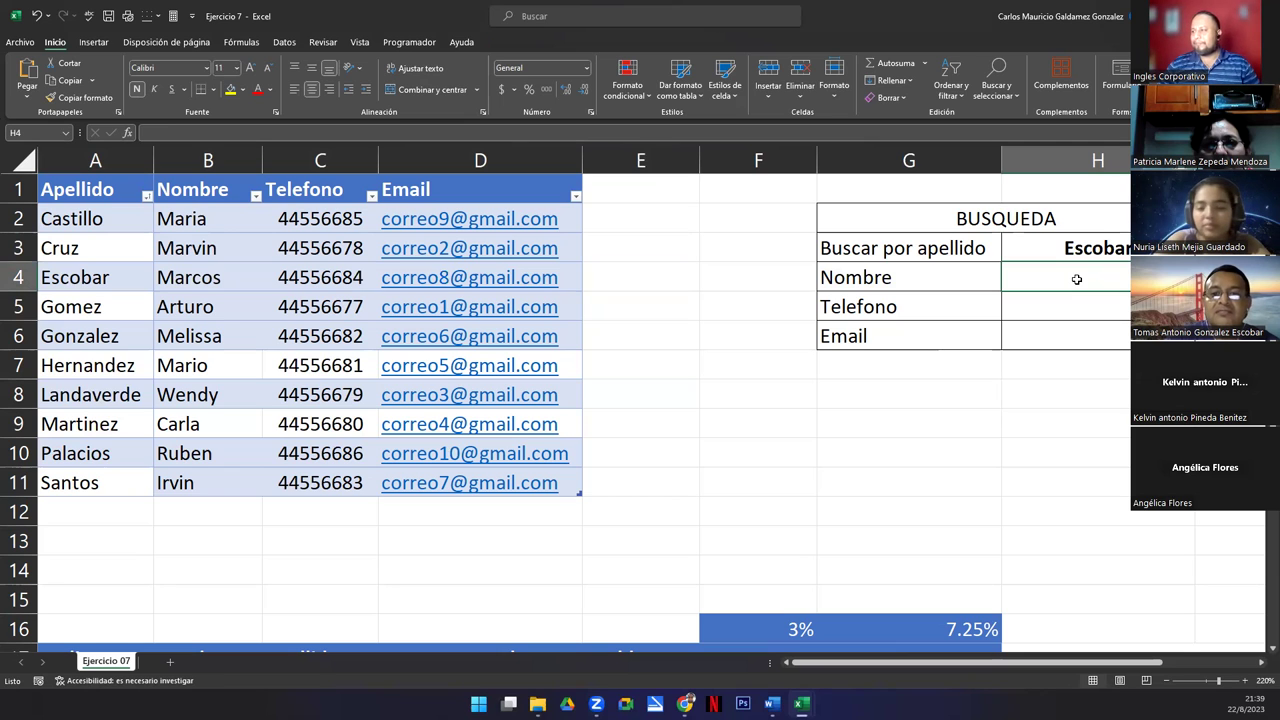
text(=)
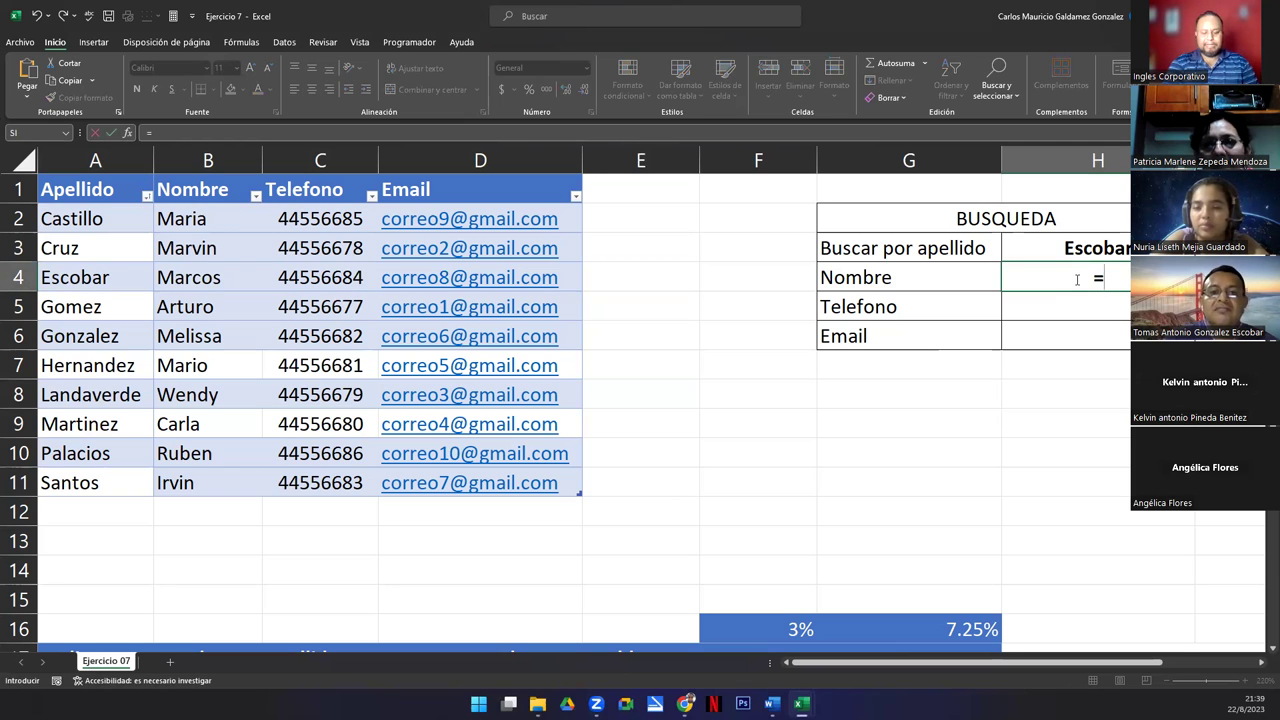
text(busca)
key(Down)
key(Down)
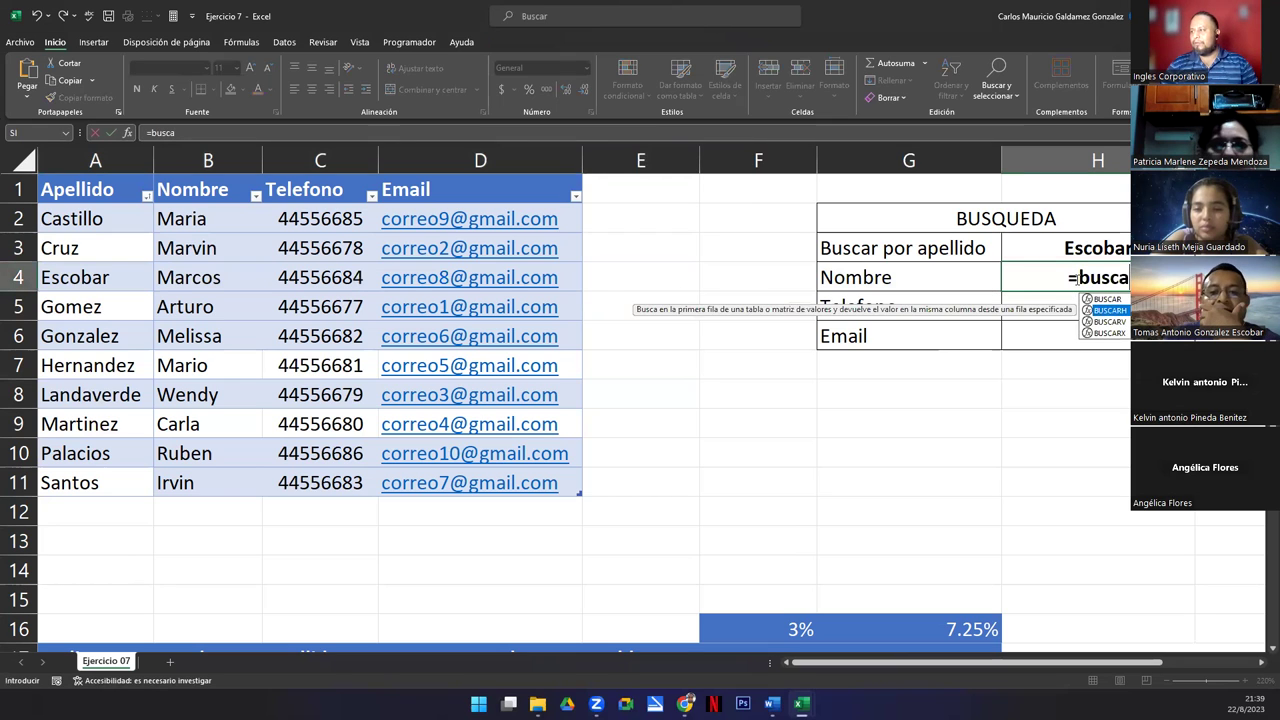
key(Tab)
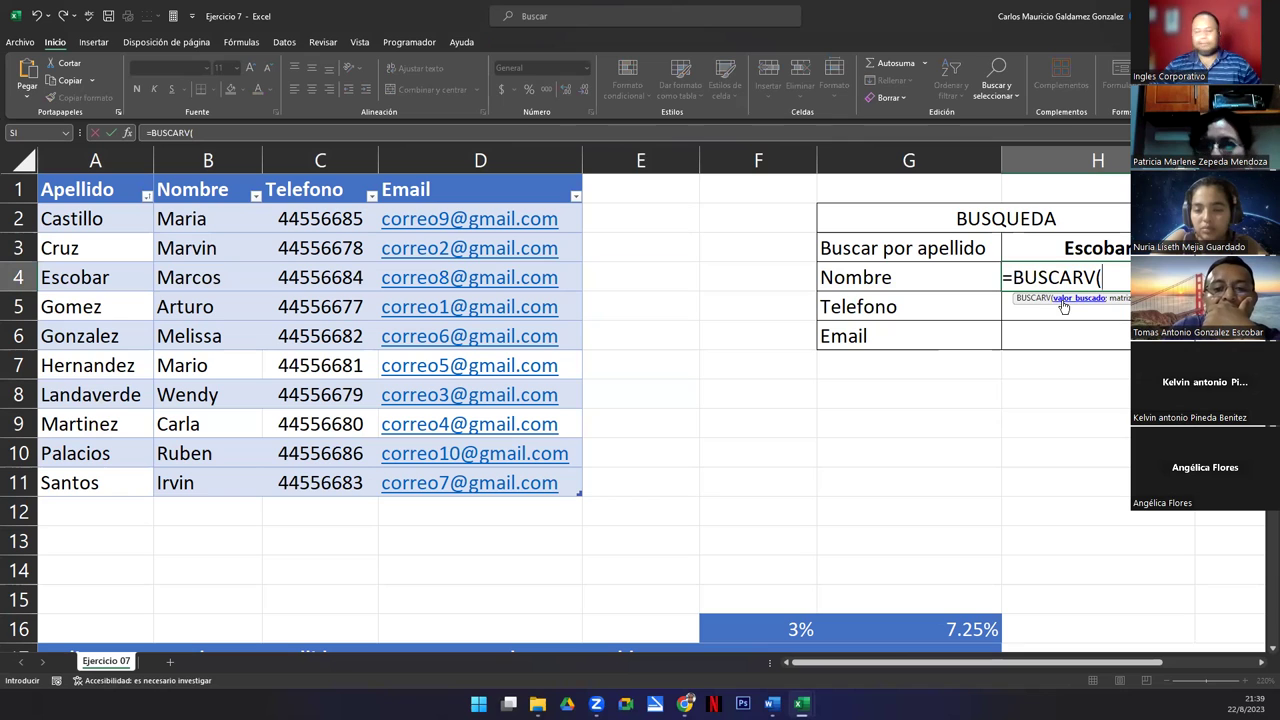
click(1091, 241)
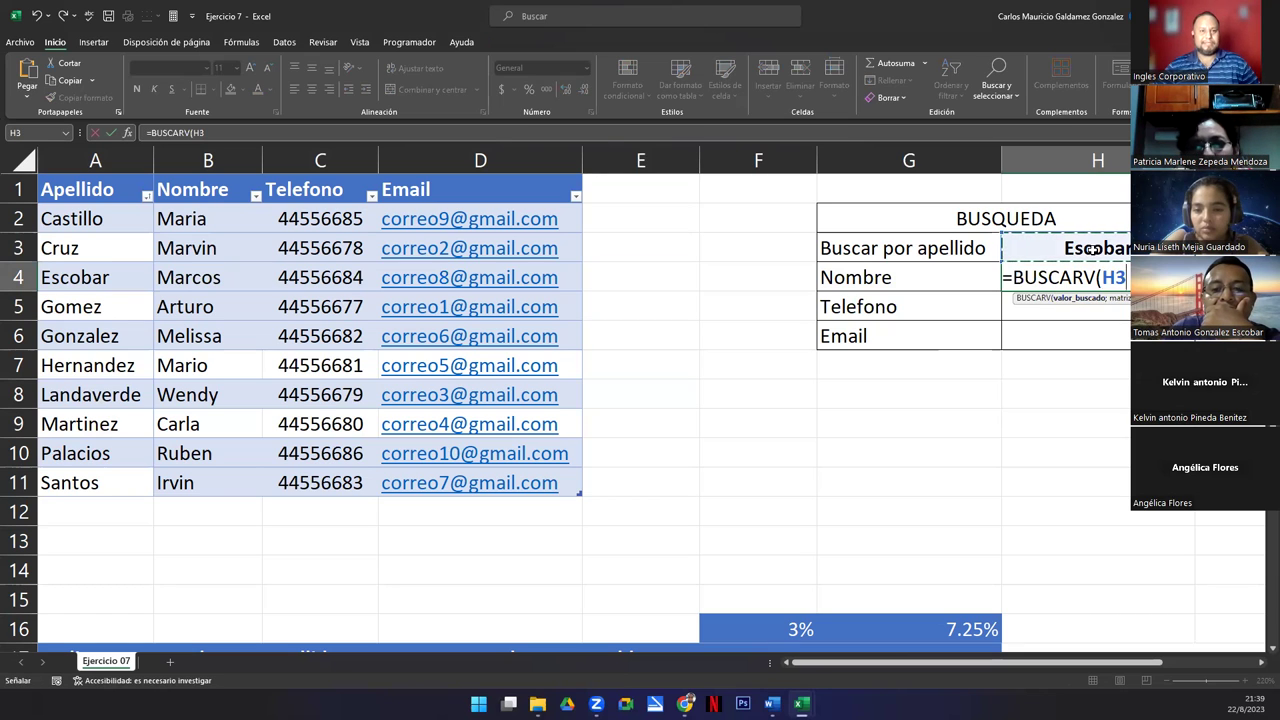
text(;)
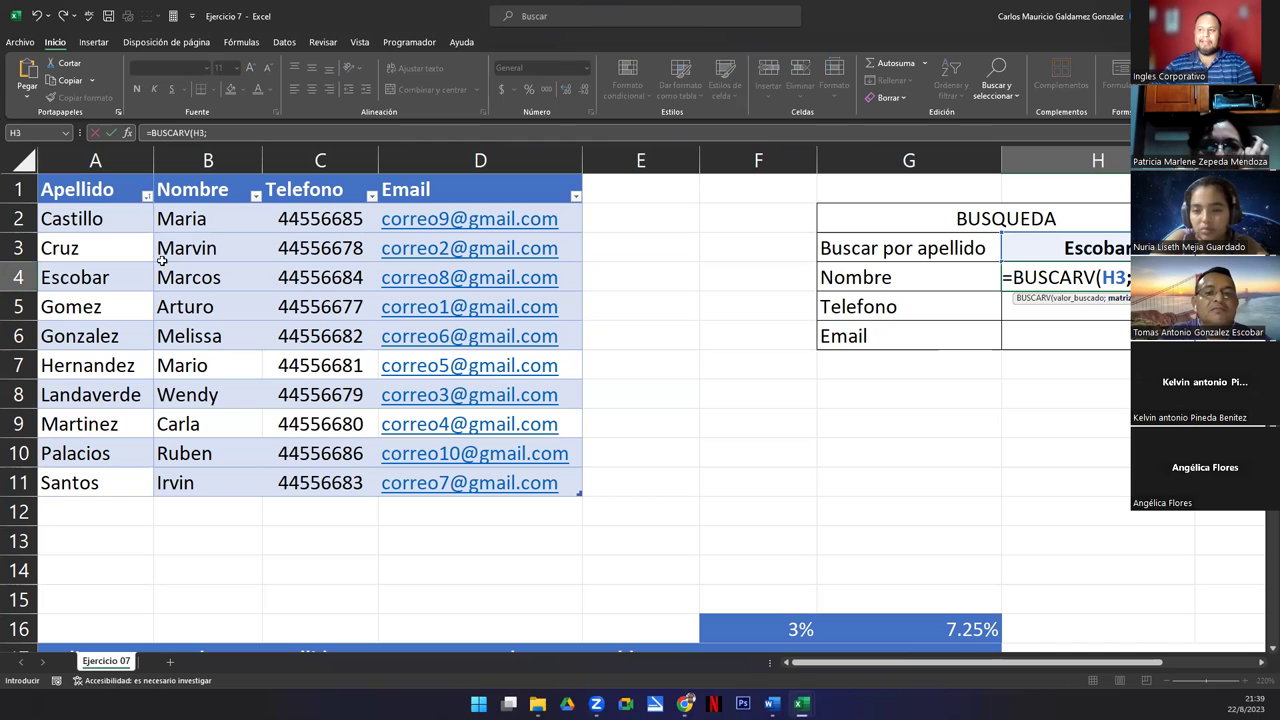
Add the data range A2:D11 (Tabla2) as the formula's table array and 2 as its column index.
drag(60, 219, 489, 480)
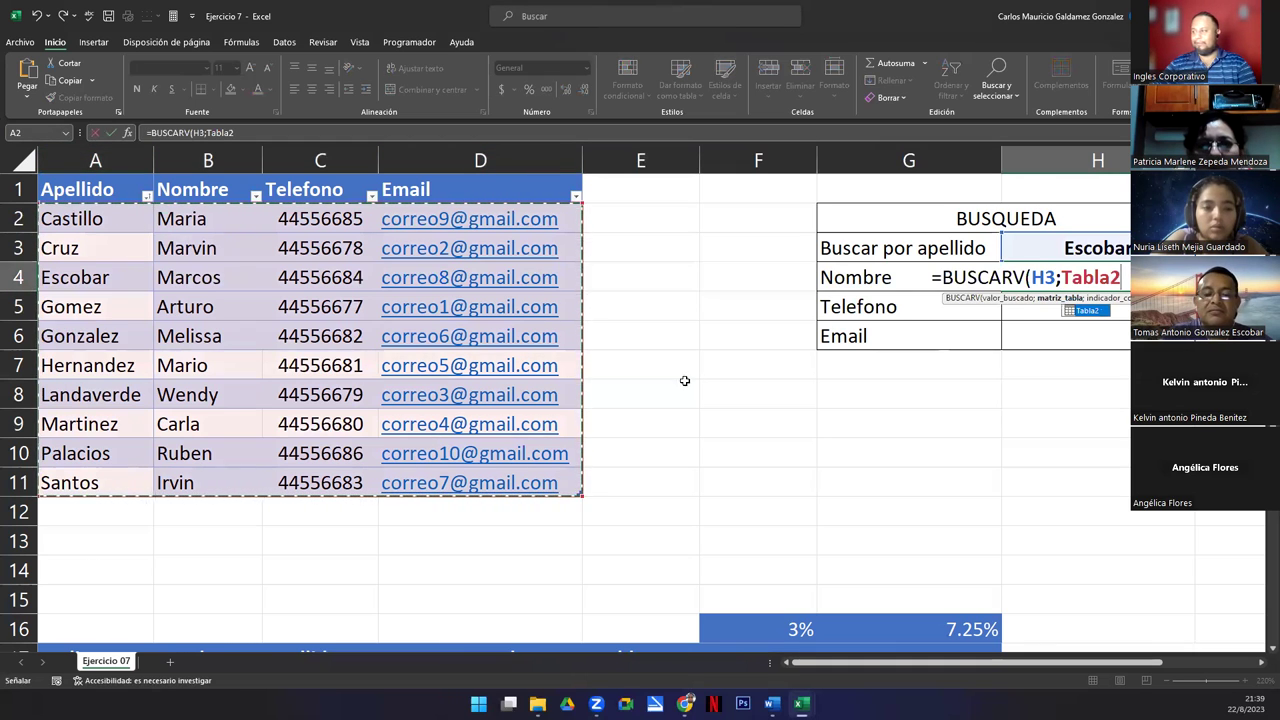
text(;)
key(BackSpace)
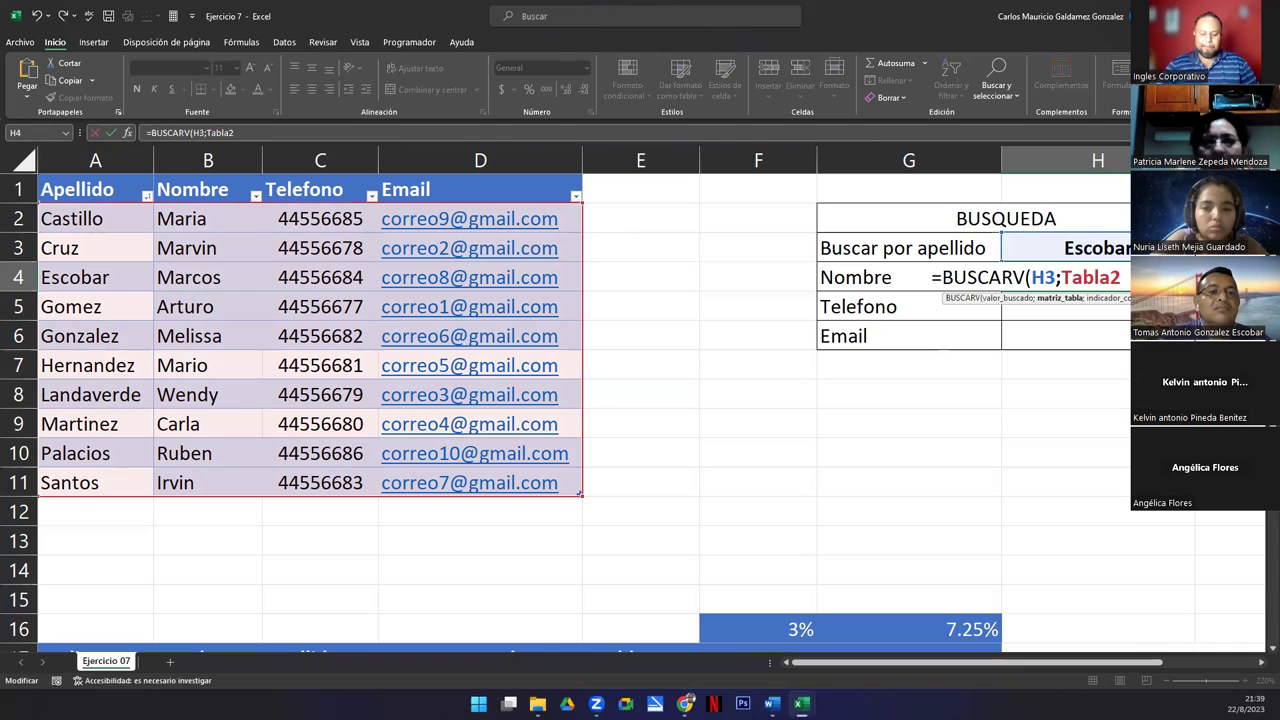
text(;)
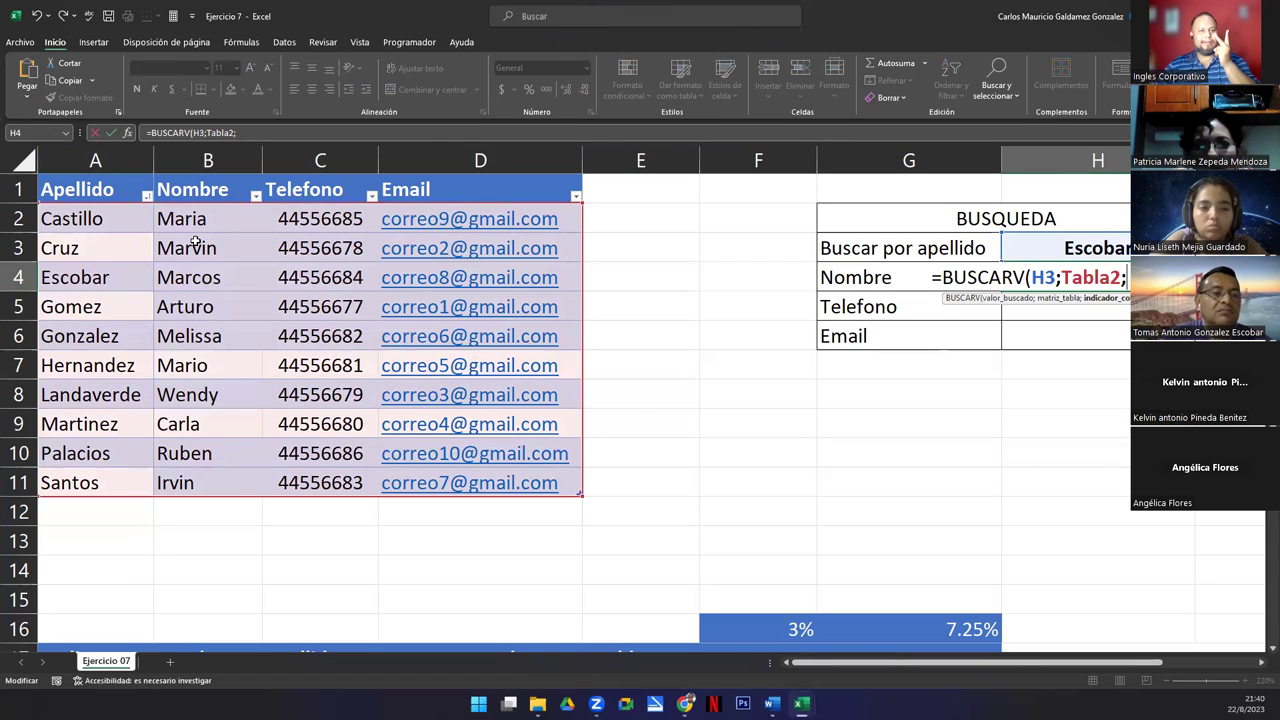
text(2)
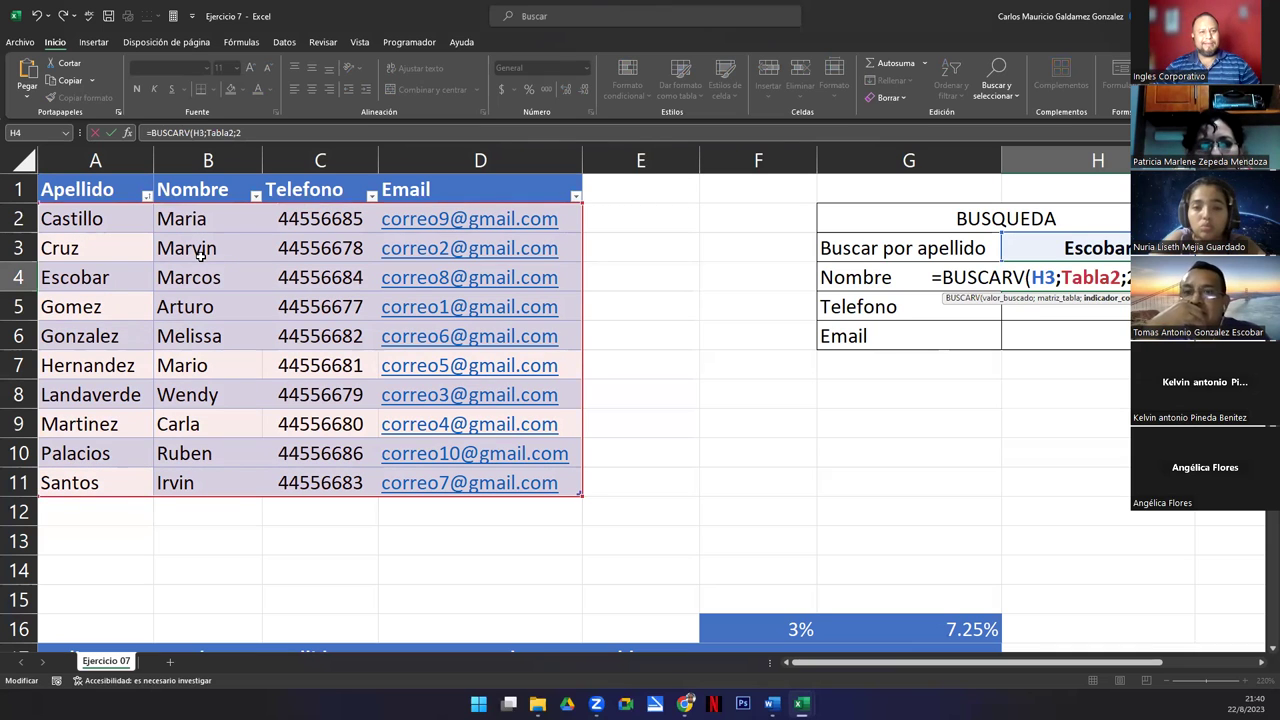
Set the match argument to FALSO for an exact match and complete the BUSCARV formula in H4.
text(;)
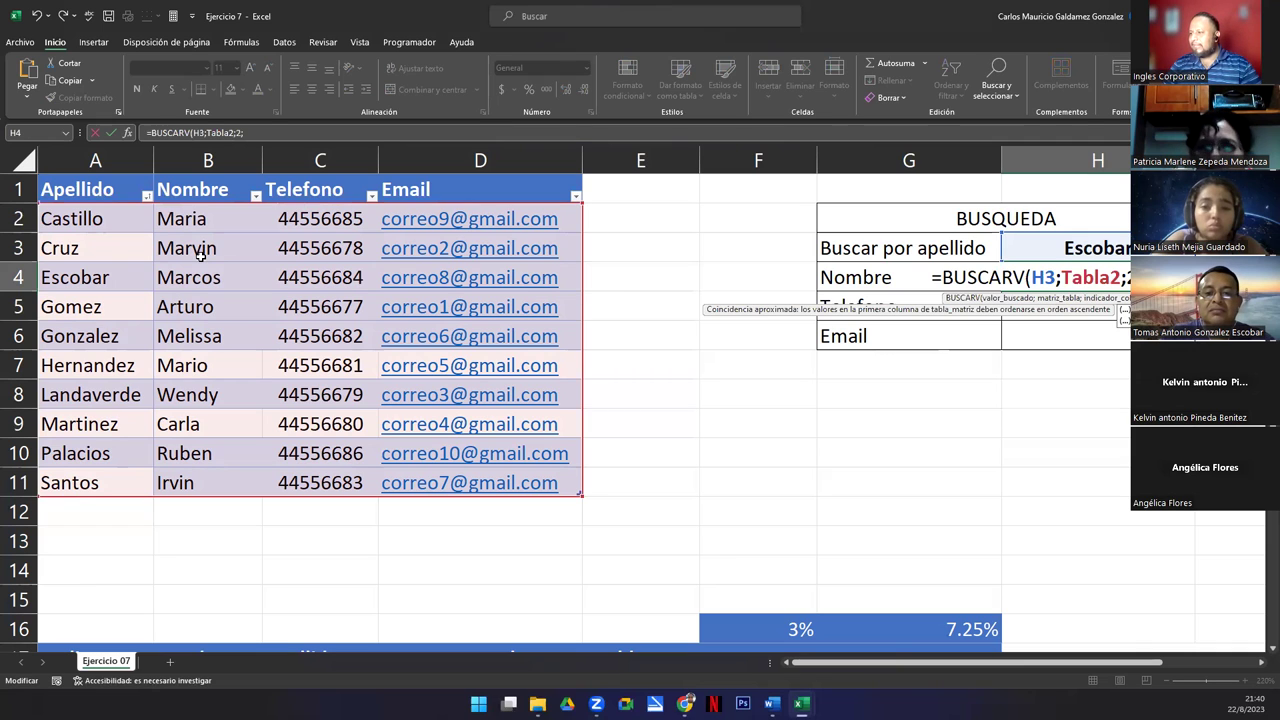
key(Down)
key(Up)
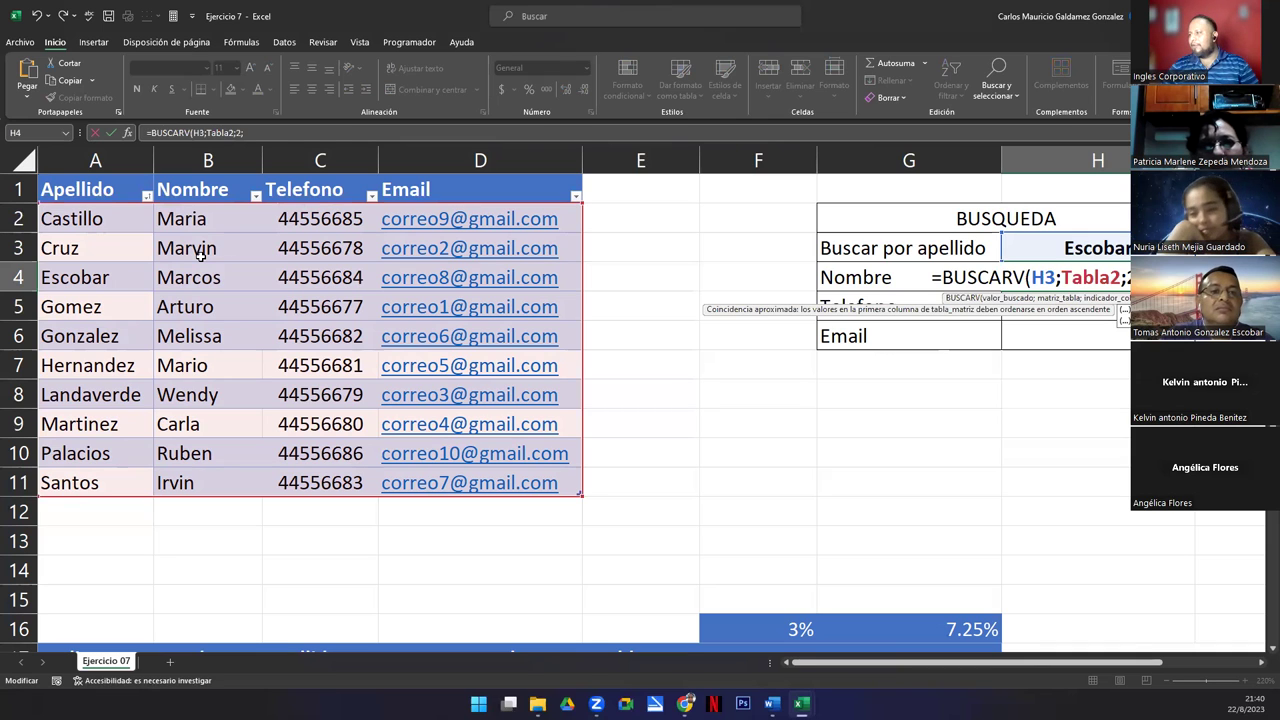
key(Down)
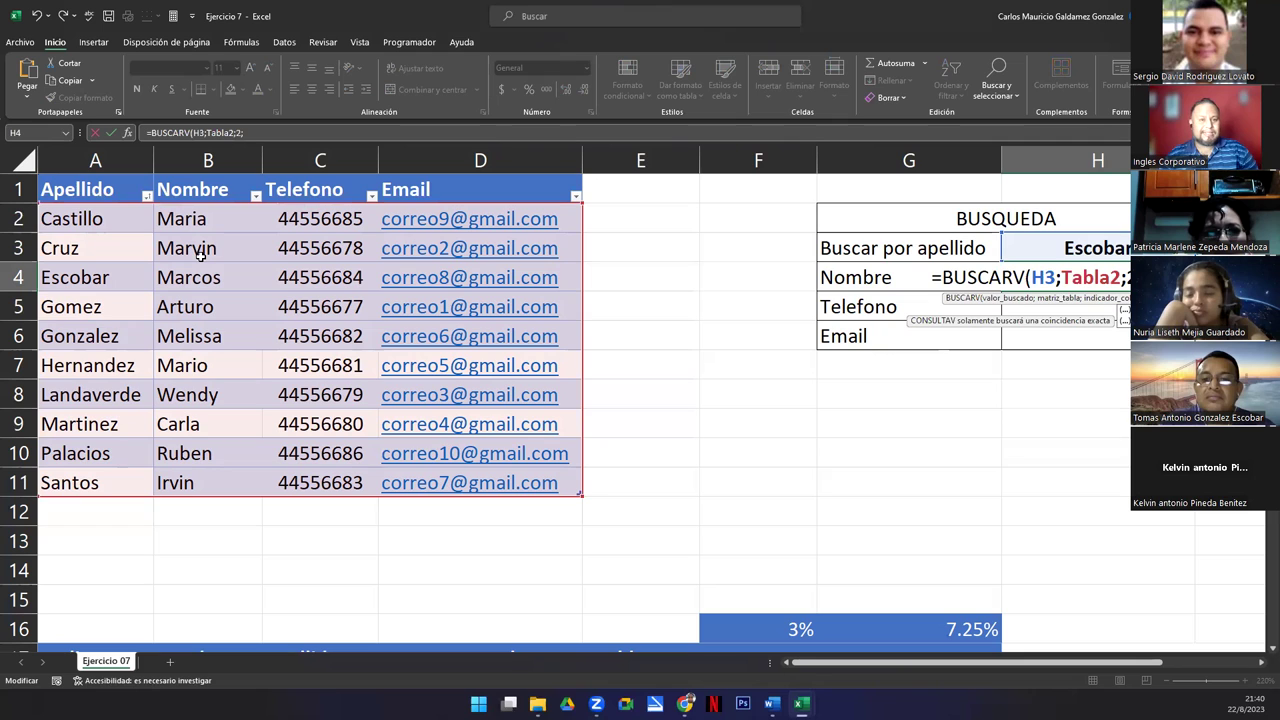
key(Tab)
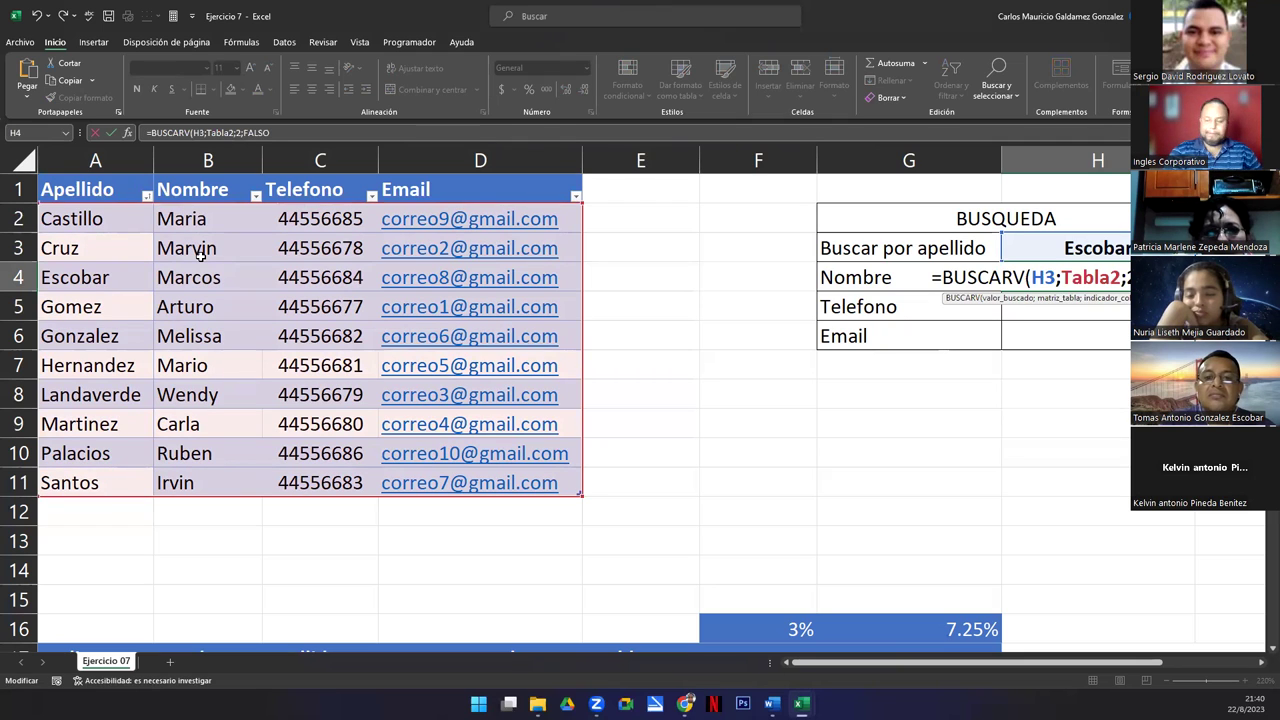
text())
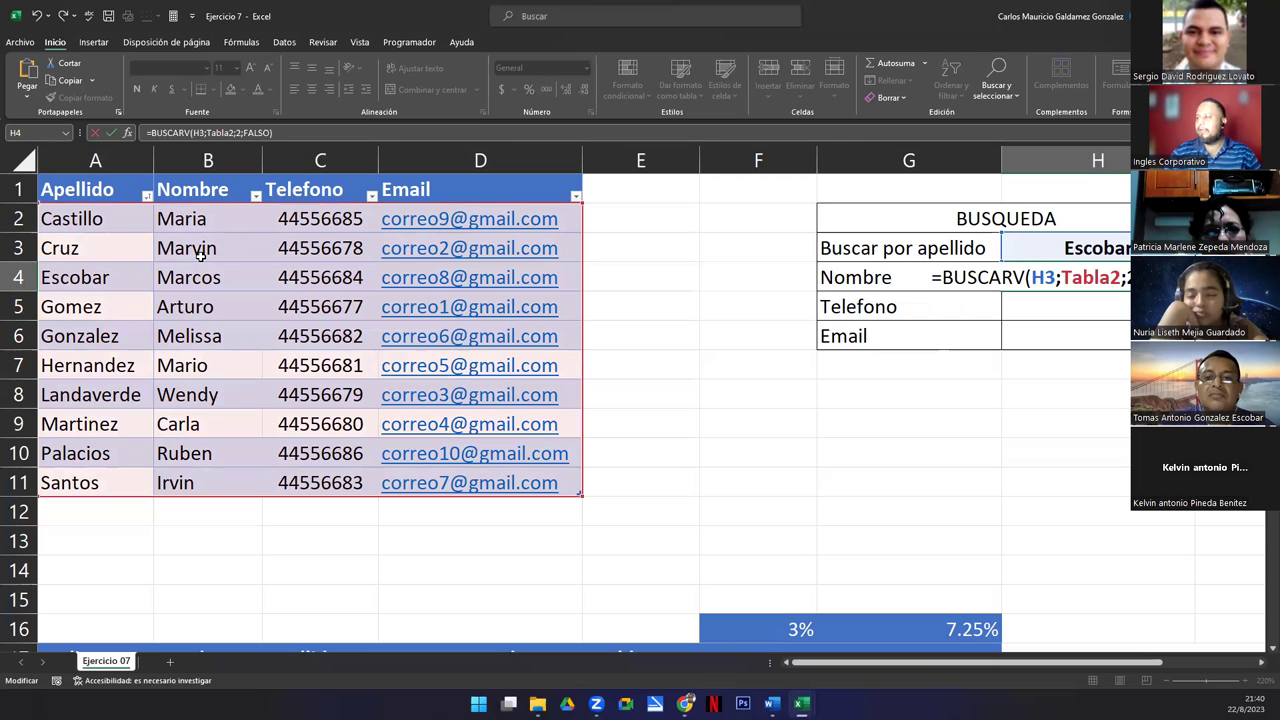
key(Return)
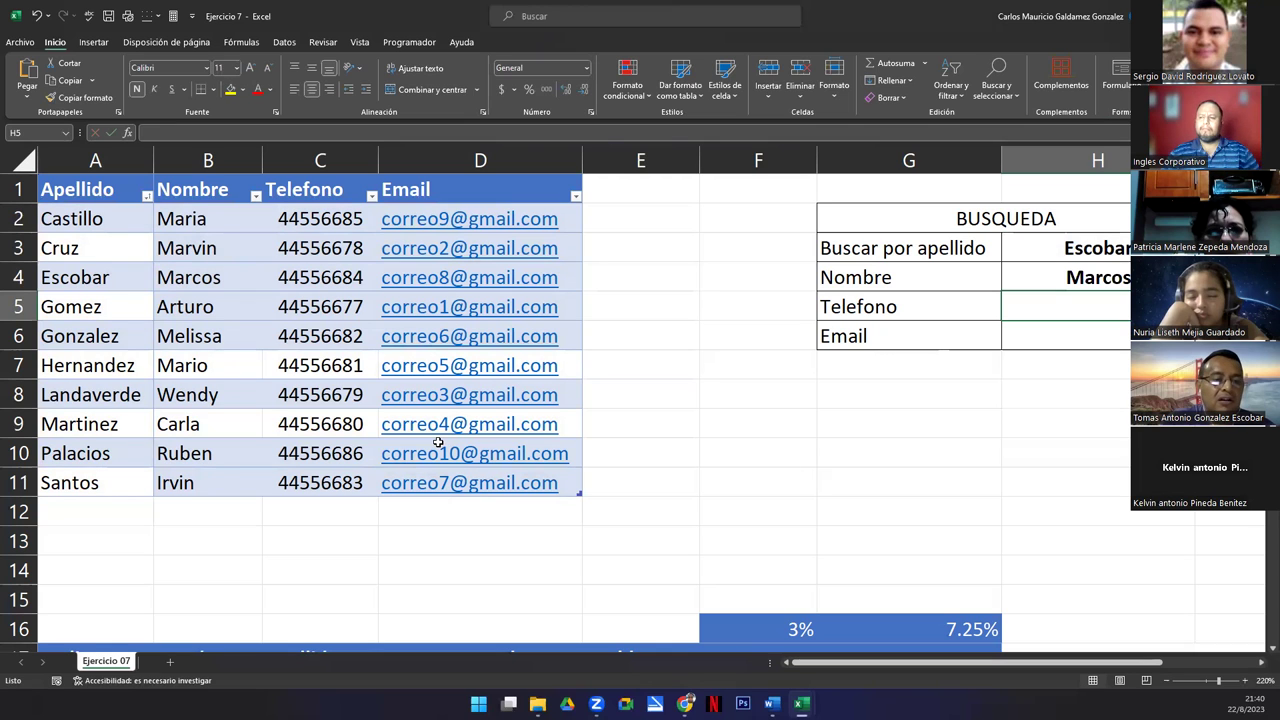
Open the BUSCARV formula in H4 for editing and review its lookup value and column index arguments.
double_click(1075, 279)
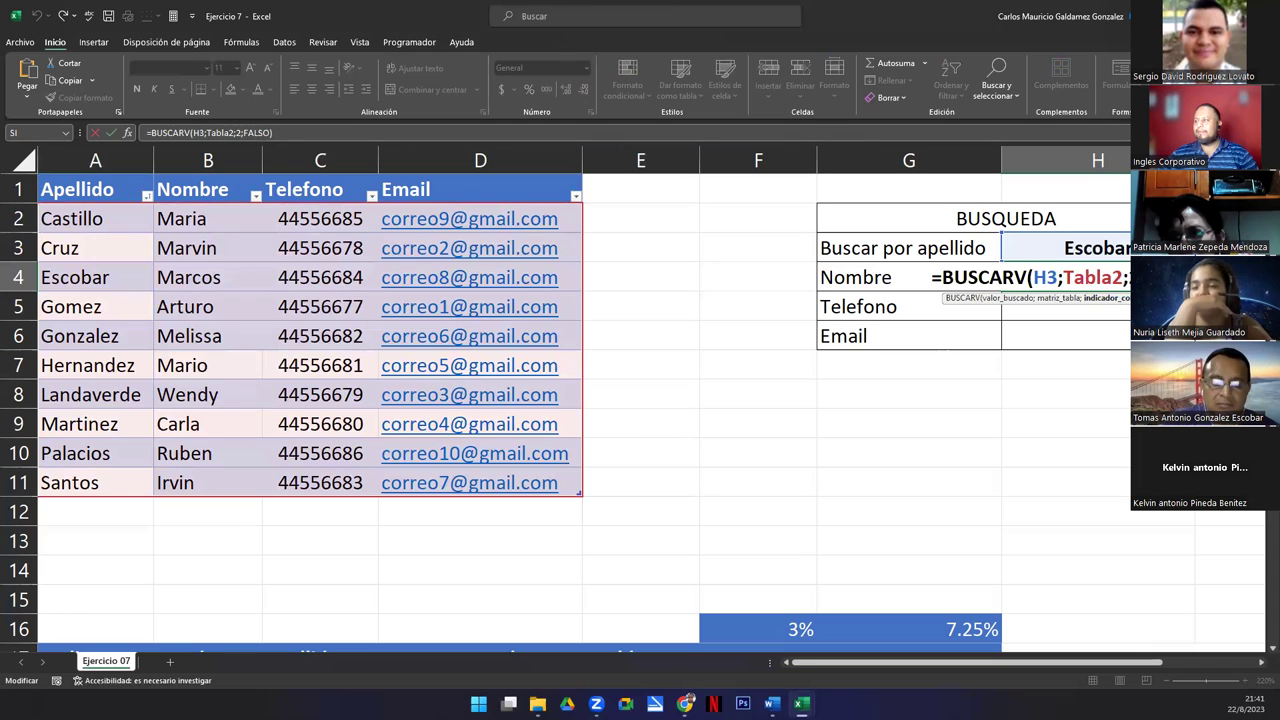
click(1031, 277)
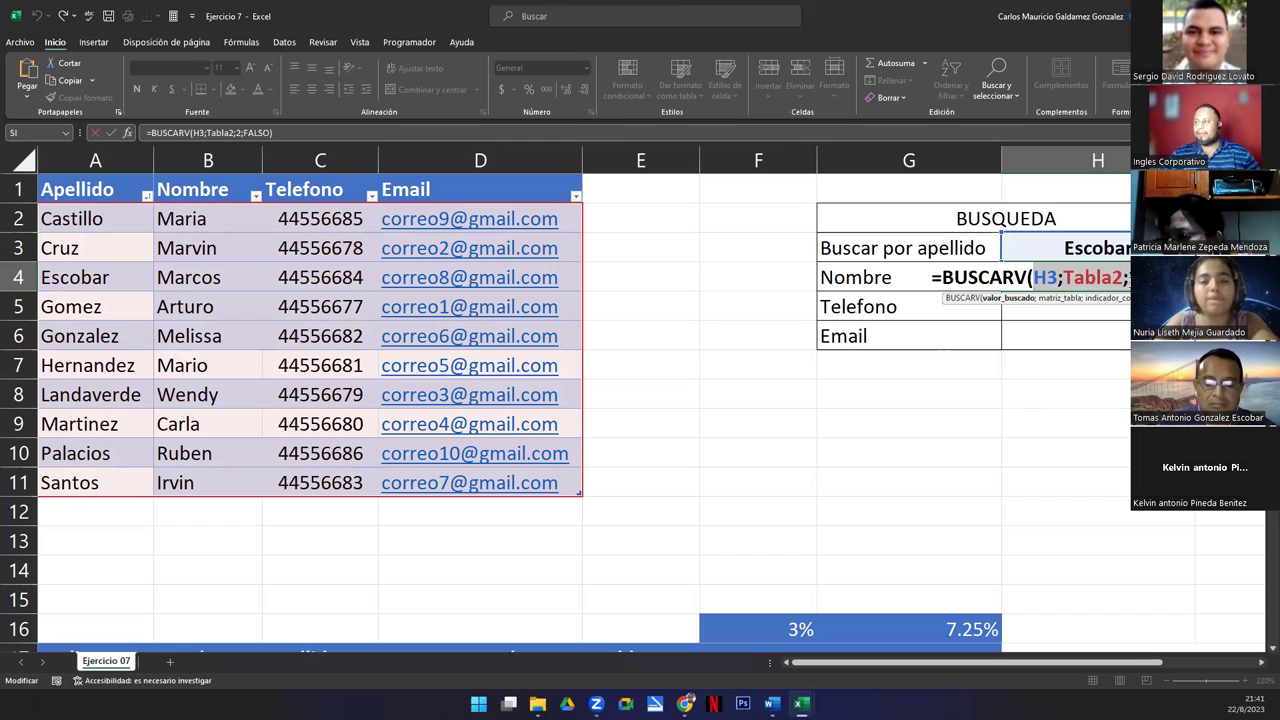
click(1138, 277)
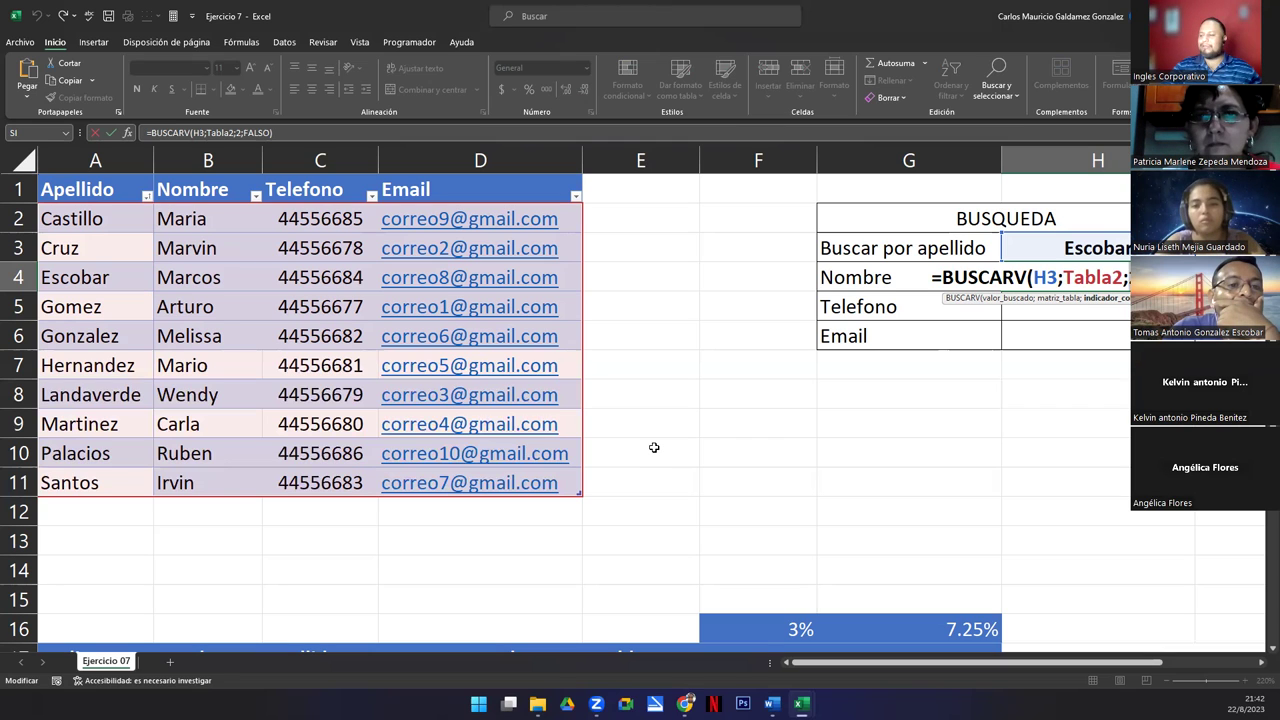
Enter =BUSCARV(H3;Tabla2;3;FALSO) in H5 beside Telefono, reusing the formula text from H4 with column index 3.
key(Return)
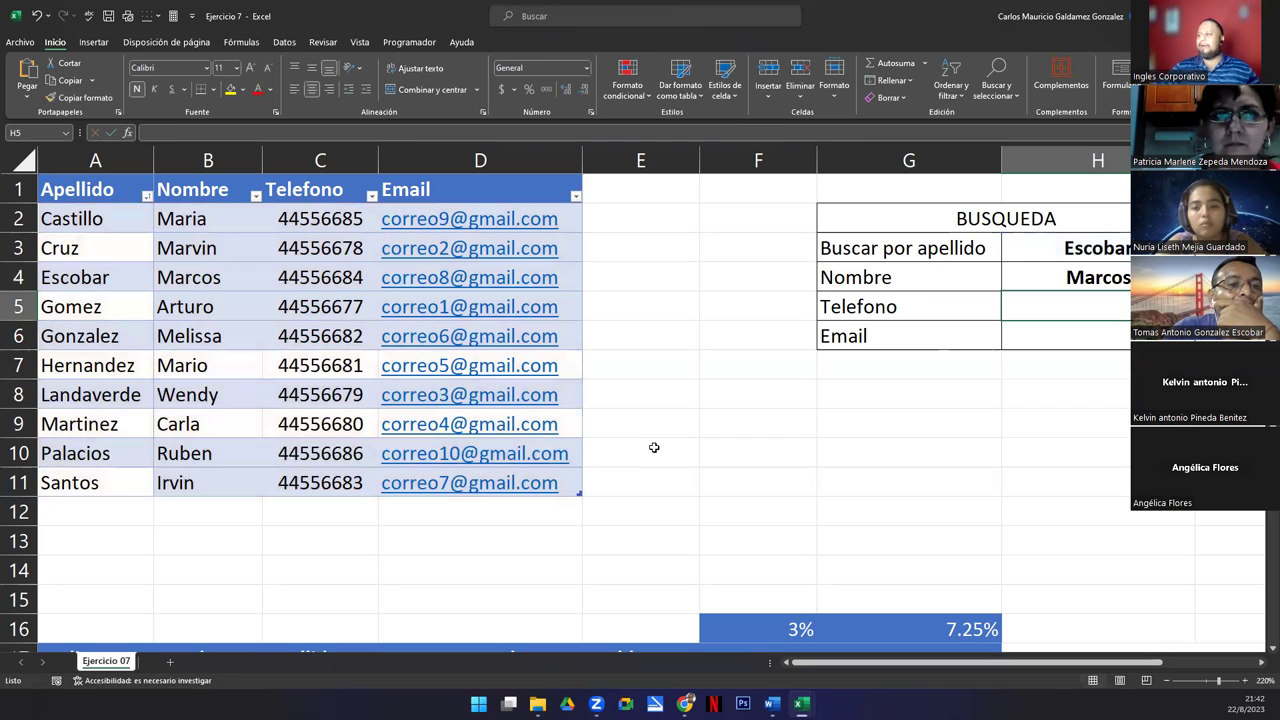
mouse_move(1070, 306)
mouse_down()
mouse_move(1070, 333)
mouse_move(1067, 306)
mouse_up()
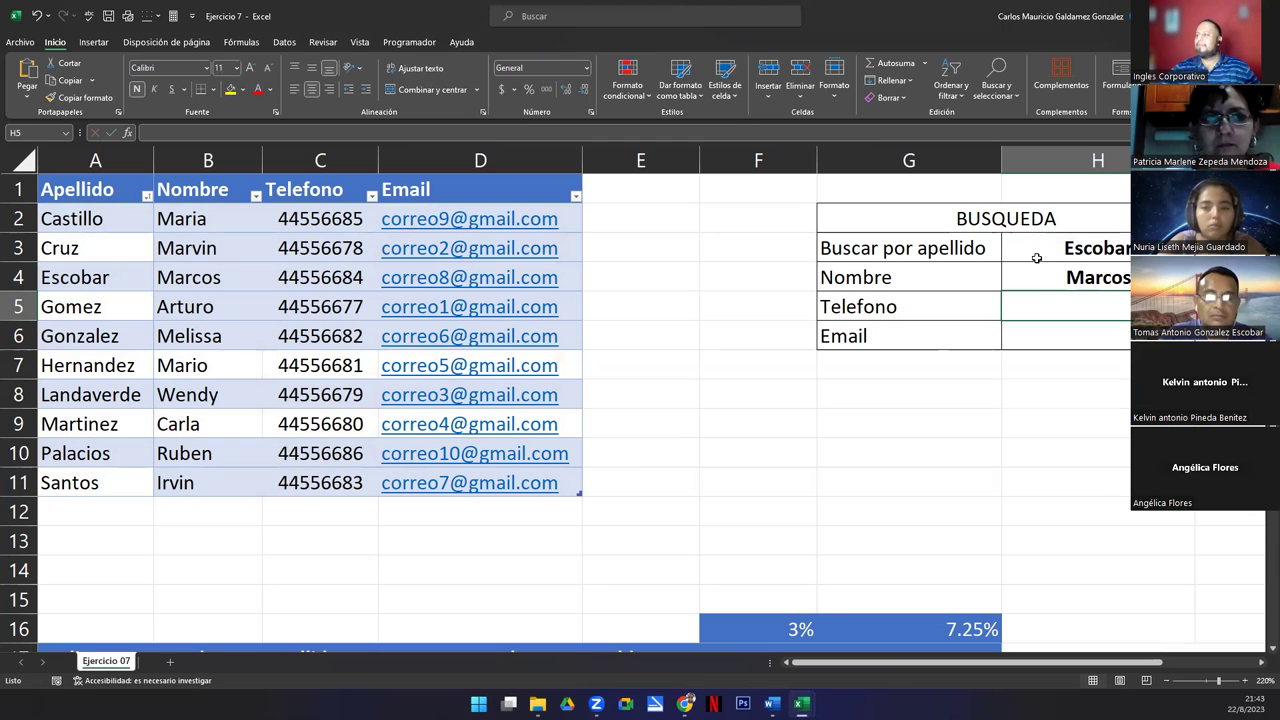
click(1055, 278)
double_click(1055, 278)
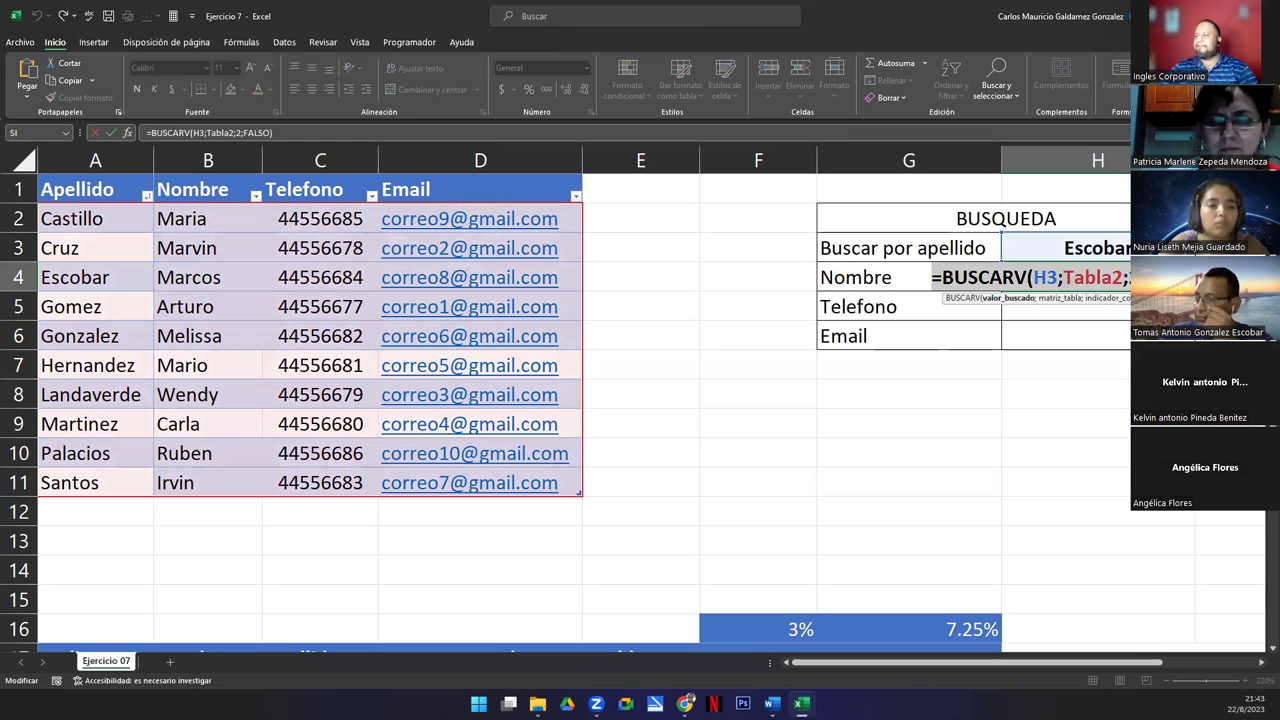
key(Return)
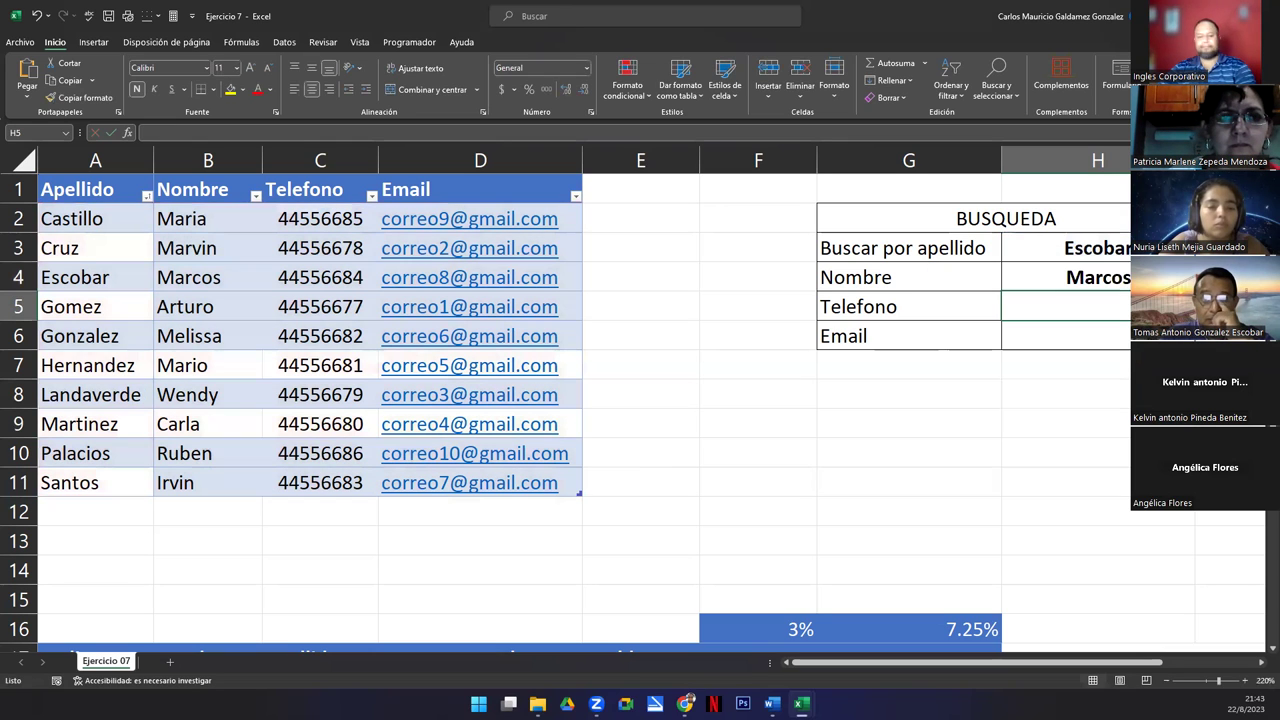
key(F2)
text(=BUSCARV(H3;Tabla2;2;FALSO))
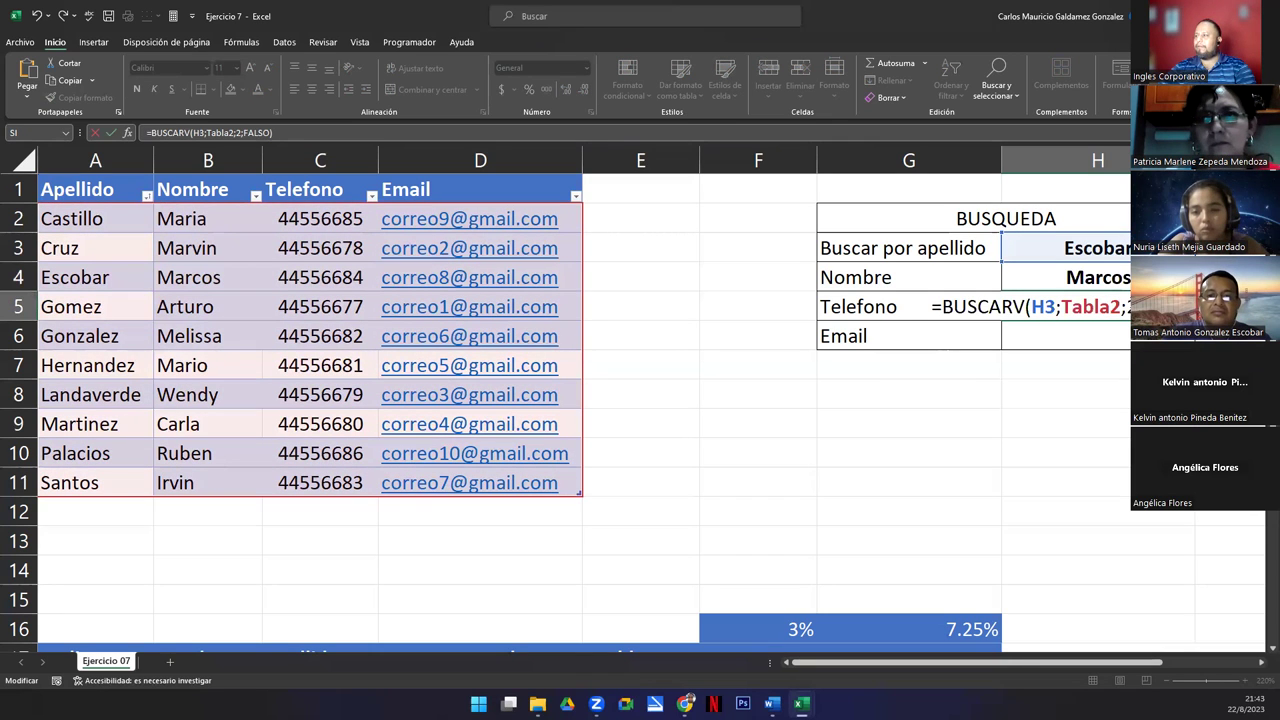
key(BackSpace)
text(3)
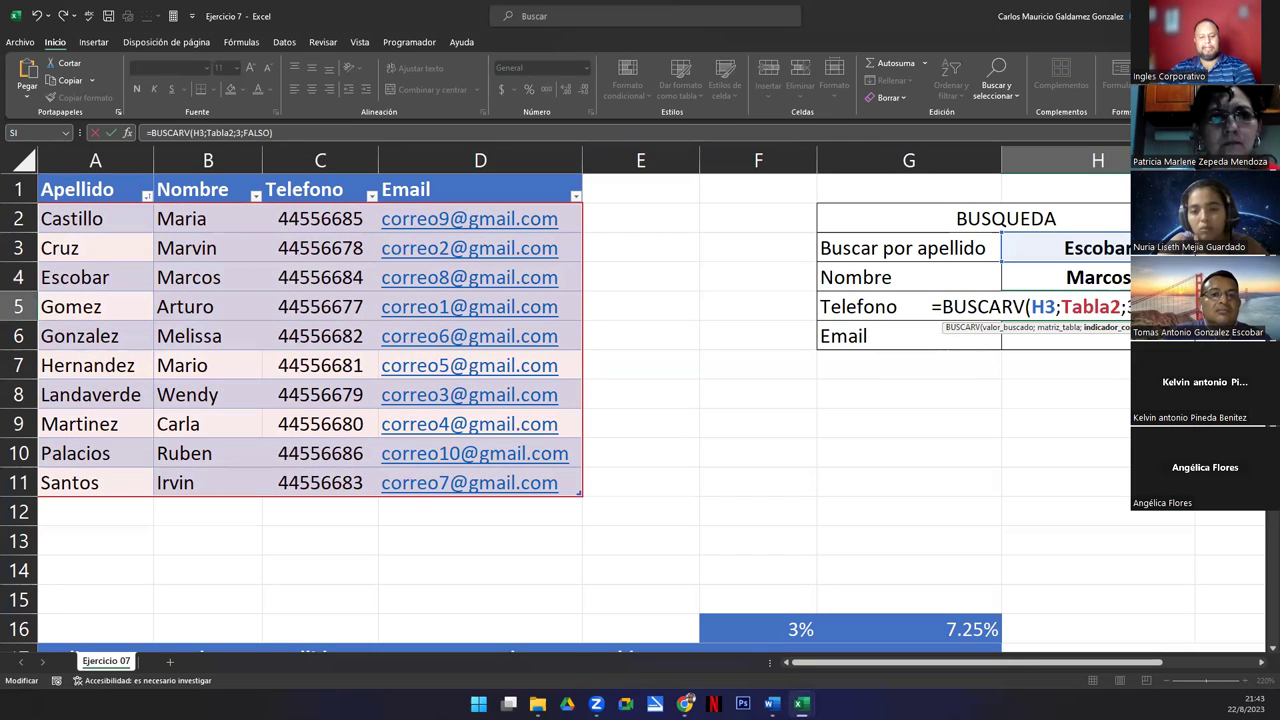
key(Return)
Enter =BUSCARV(H3;Tabla2;4;FALSO) in H6 beside Email, reusing the same formula text with column index 4.
key(F2)
text(=BUSCARV(H3;Tabla2;2;FALSO))
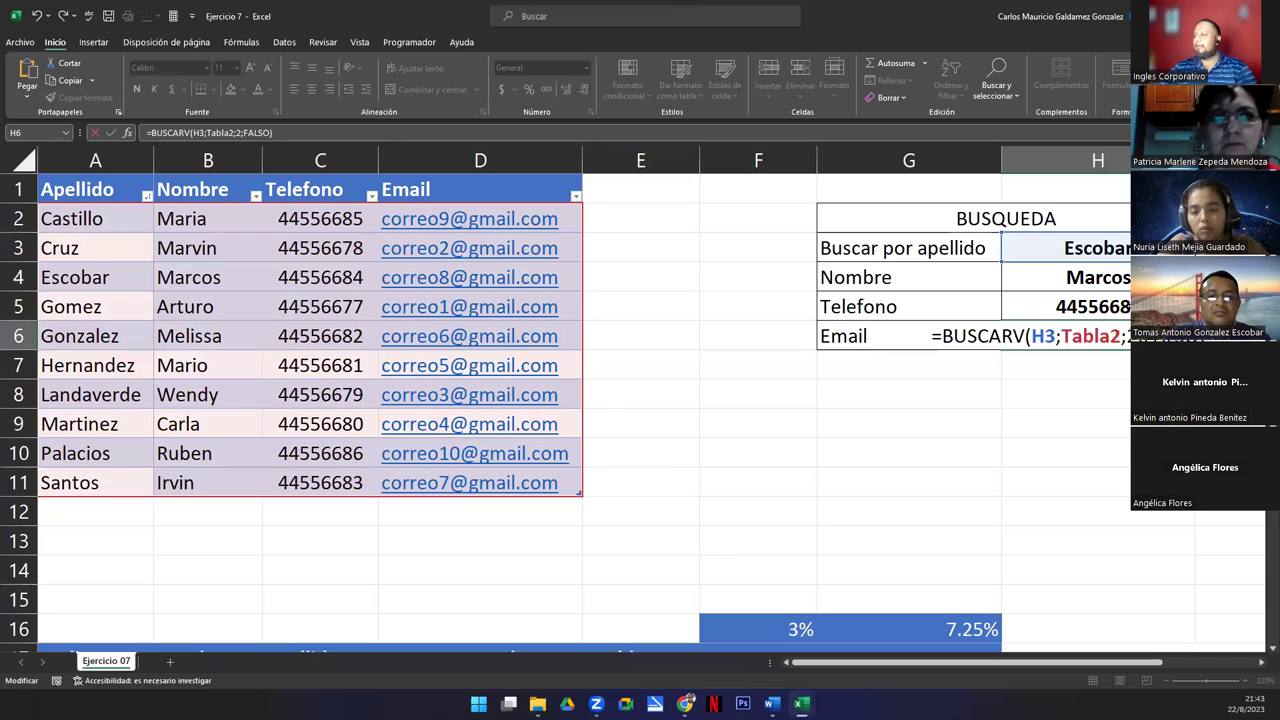
key(BackSpace)
text(4)
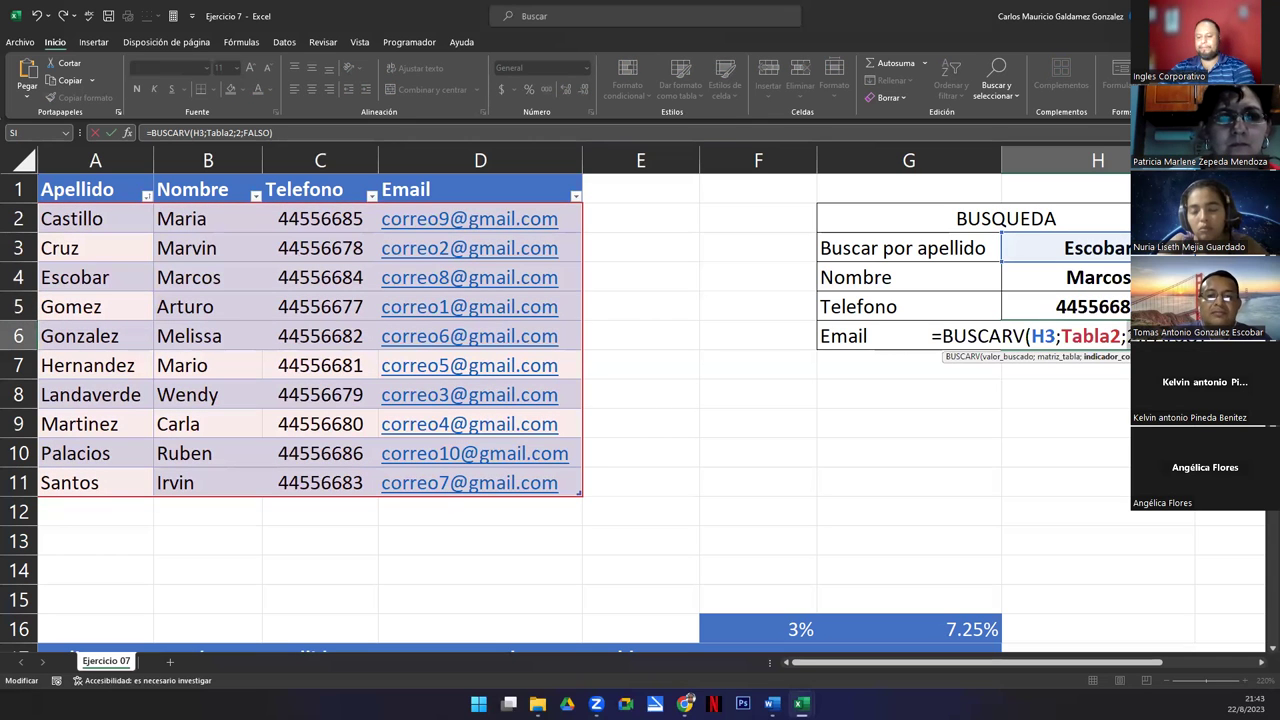
key(Return)
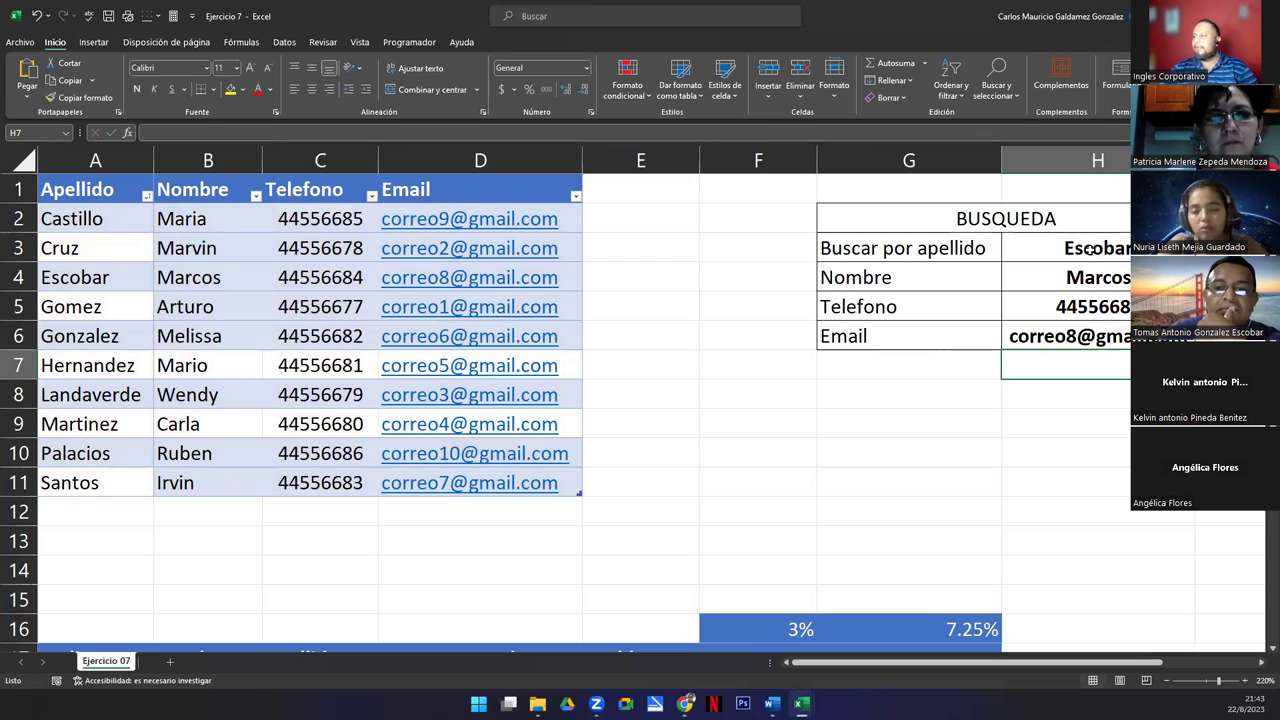
Test the search form by choosing in H3 first the surname from A3 and finally the one from A7.
click(1090, 252)
key(alt+Down)
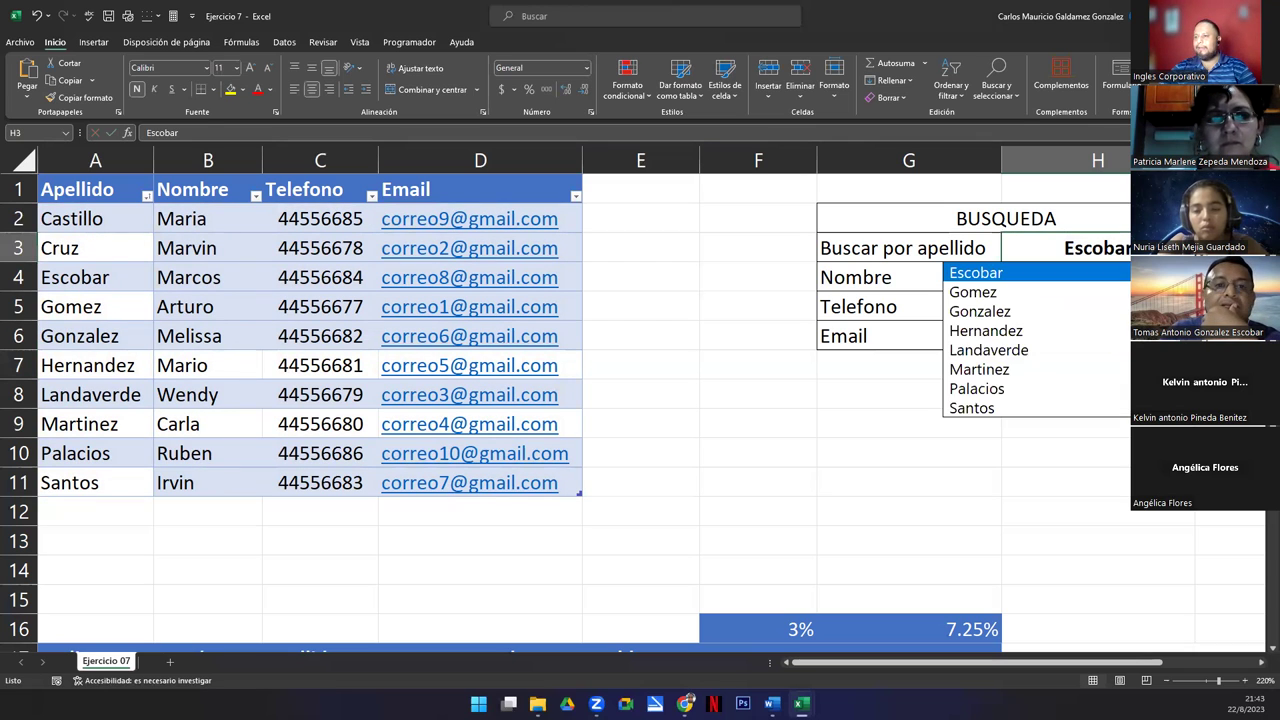
key(Down)
key(Down)
key(Down)
key(Down)
key(Down)
key(Down)
key(Up)
key(Up)
scroll(1119, 295, up, 1)
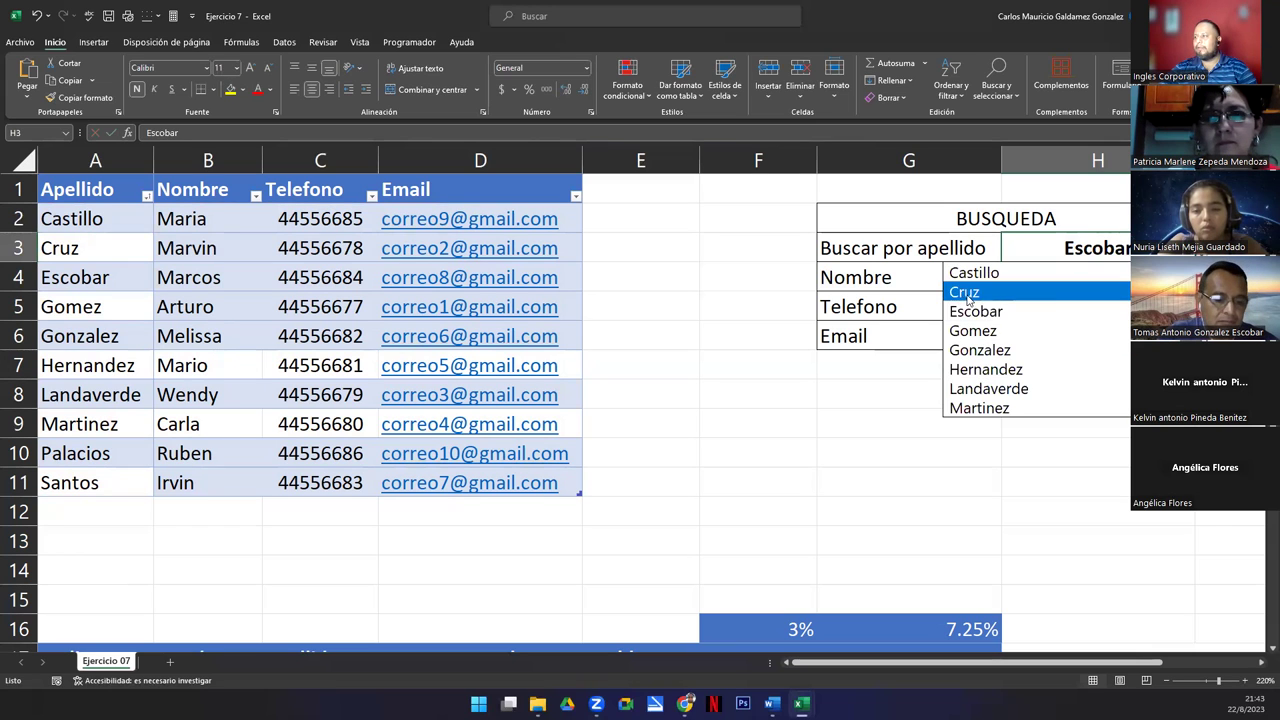
click(1121, 290)
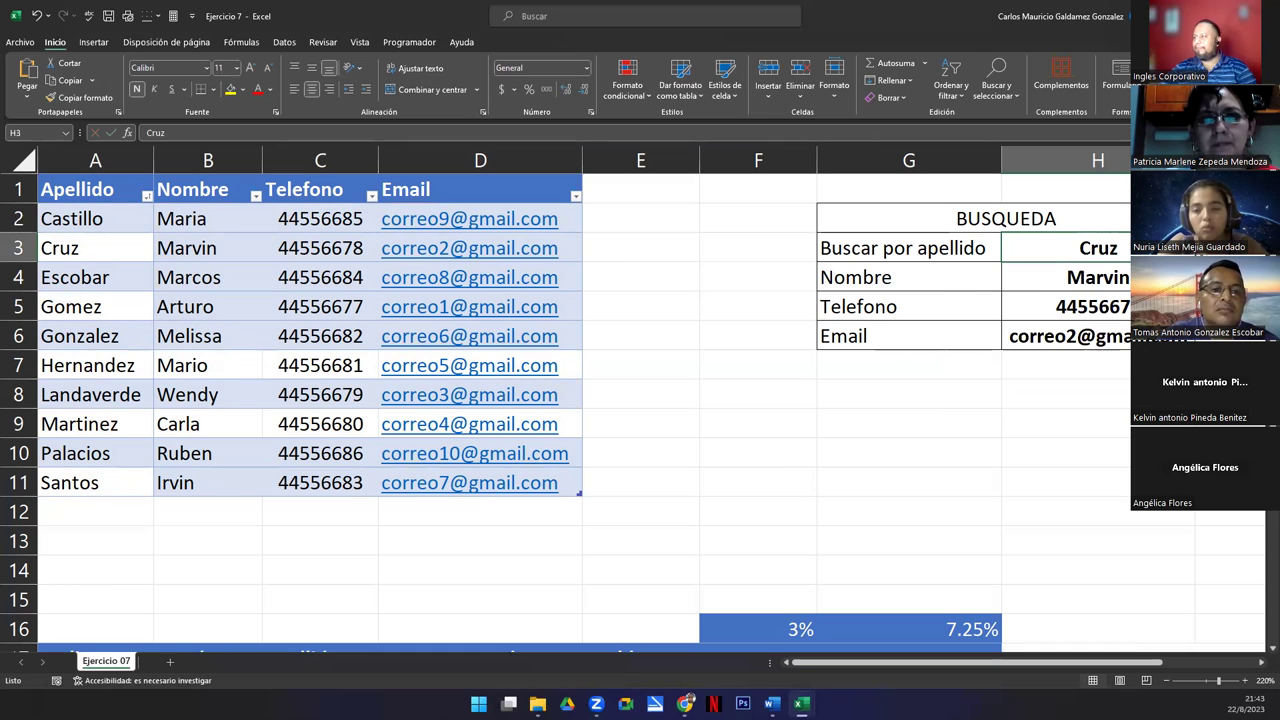
key(alt+Down)
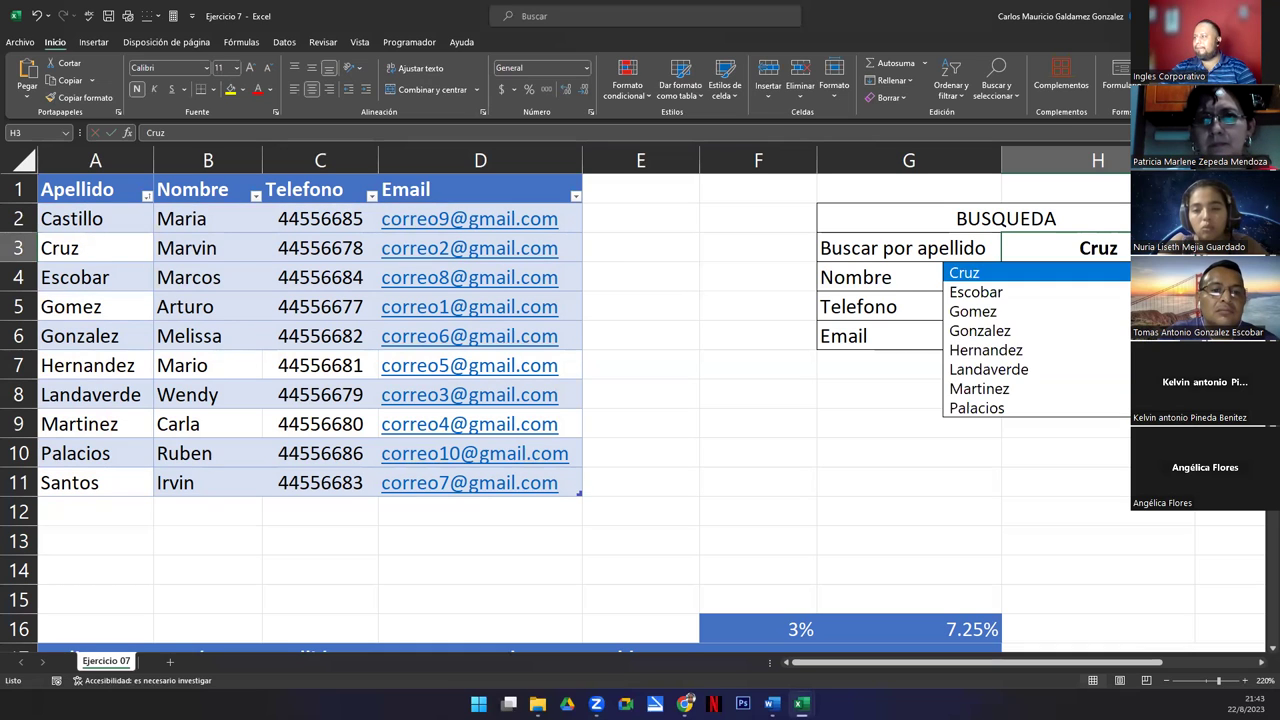
click(1041, 360)
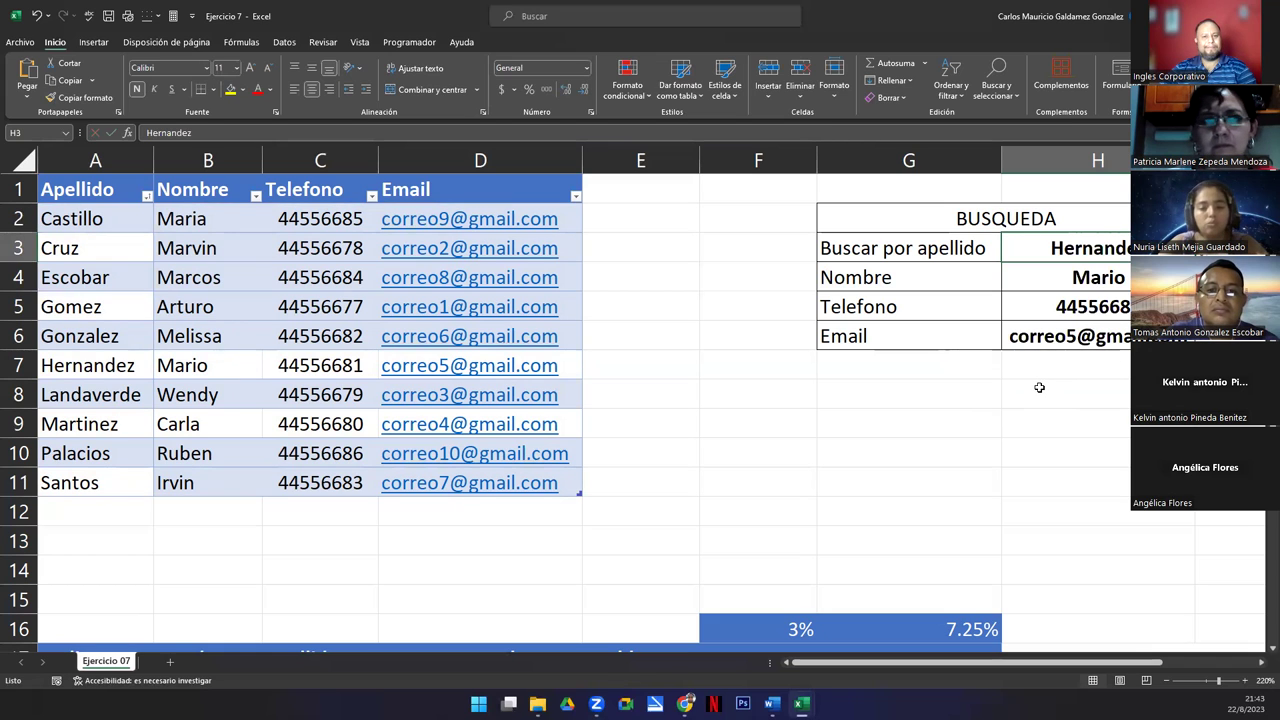
click(911, 280)
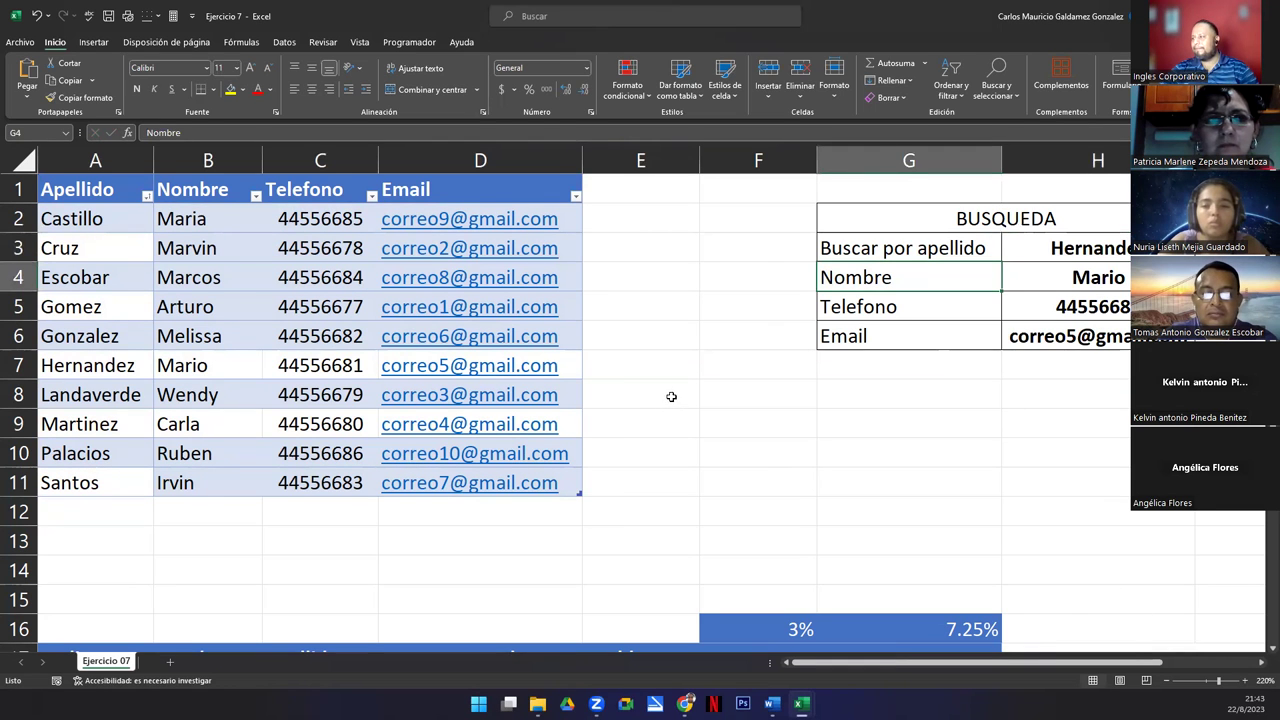
ctrl+scroll(670, 405, down, 2)
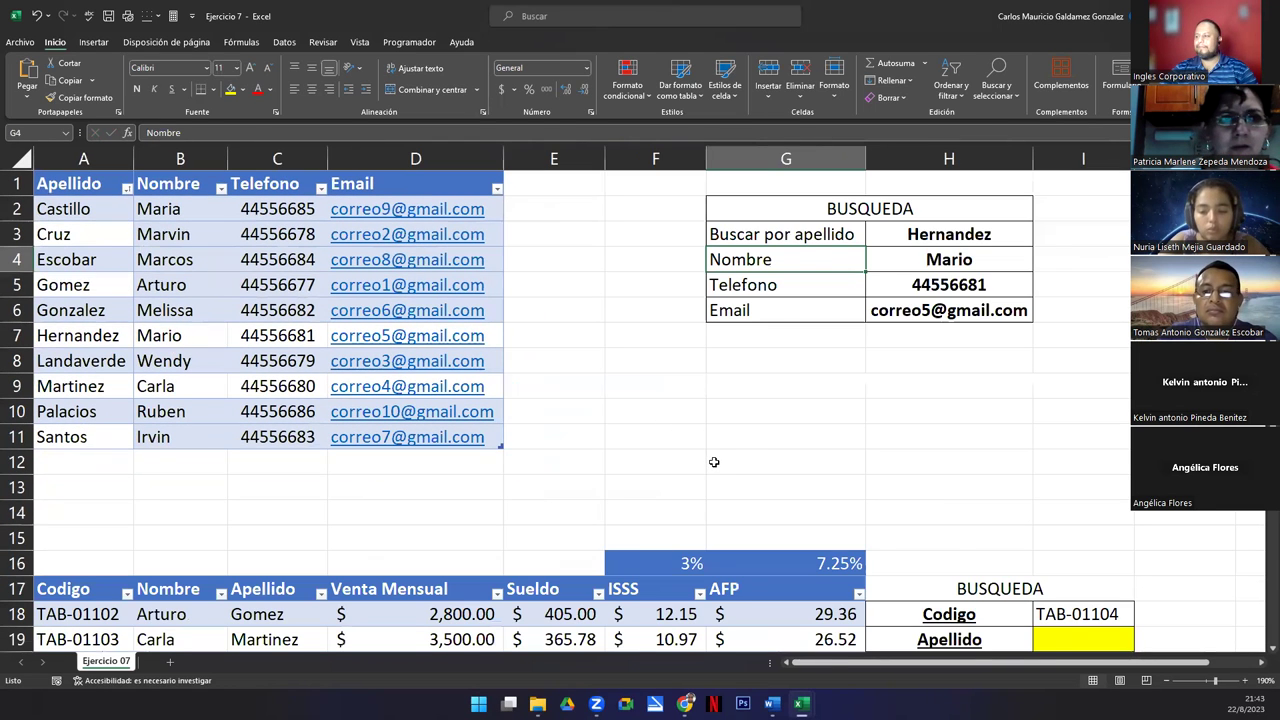
ctrl+scroll(712, 461, down, 2)
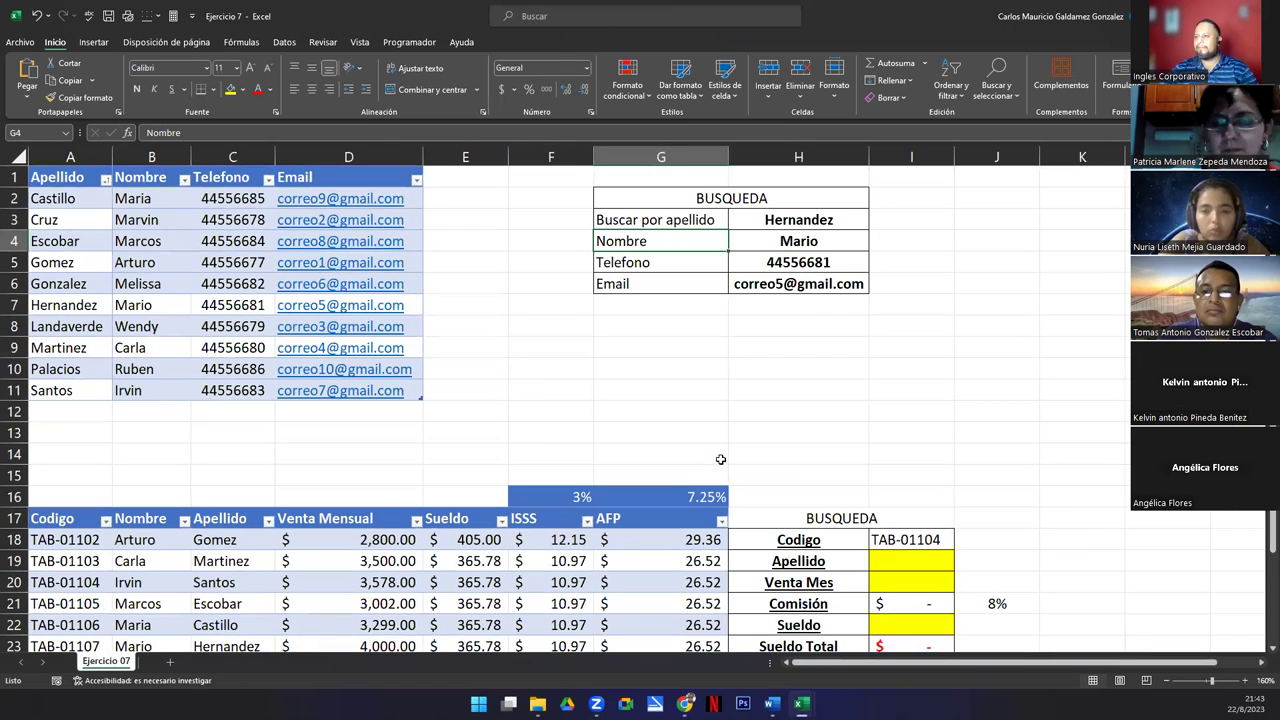
click(660, 266)
click(788, 229)
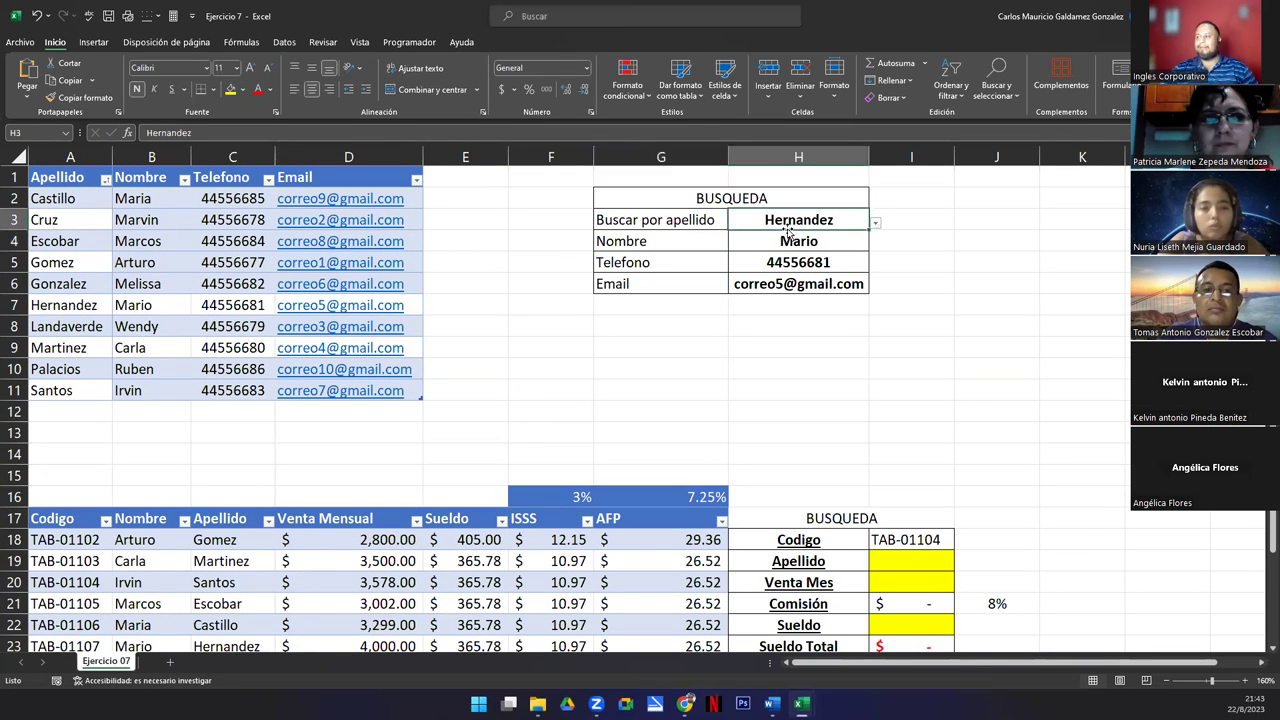
double_click(784, 224)
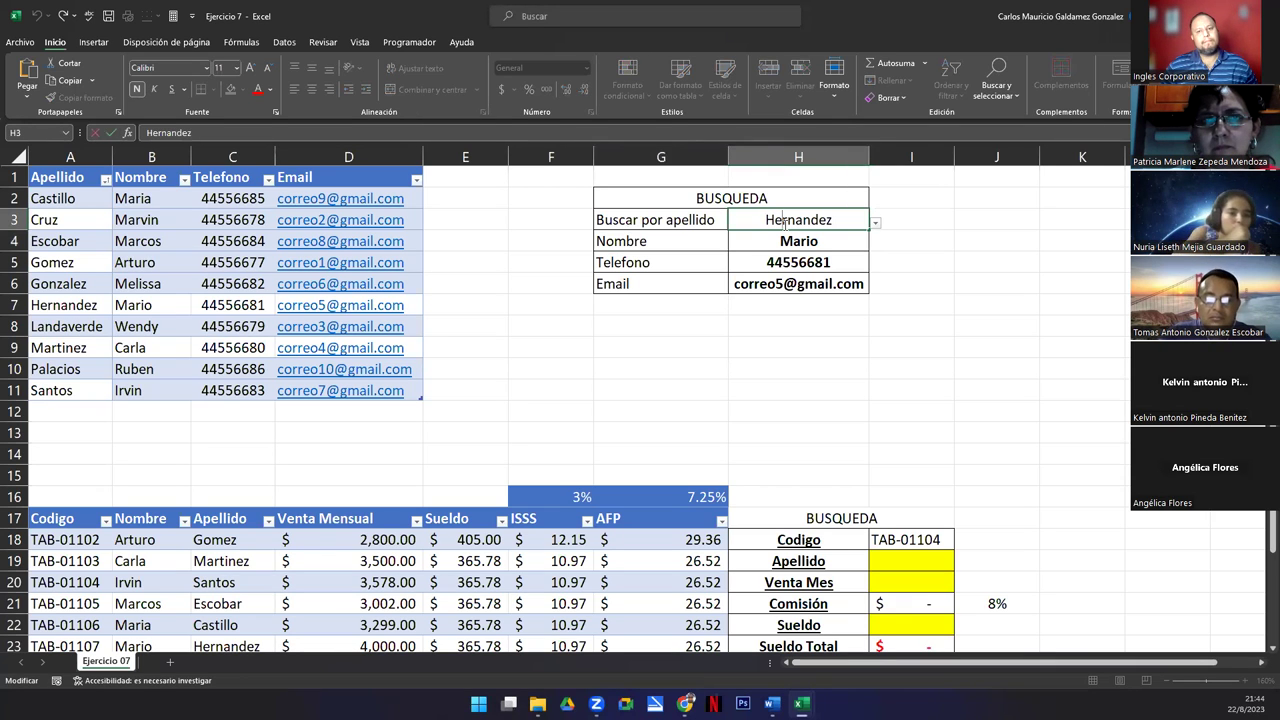
Insert a new table column to the left of Nombre in the contacts table.
right_click(136, 157)
click(115, 270)
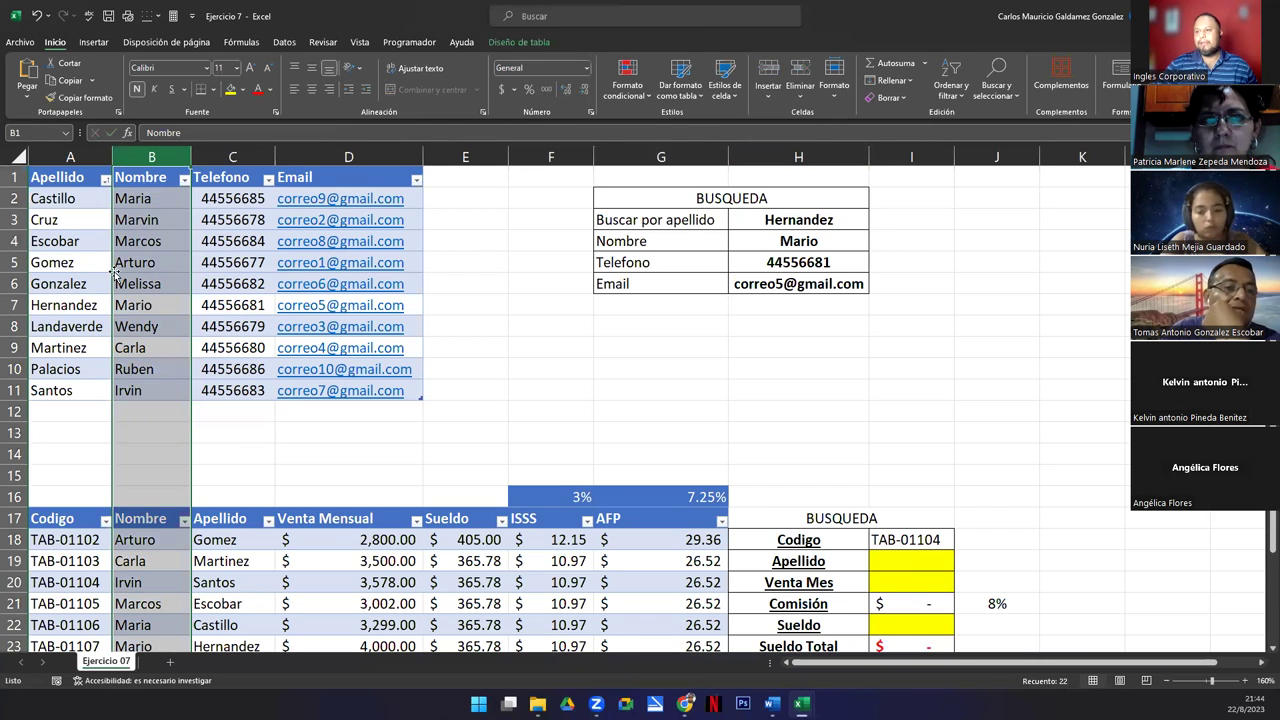
right_click(128, 216)
click(118, 221)
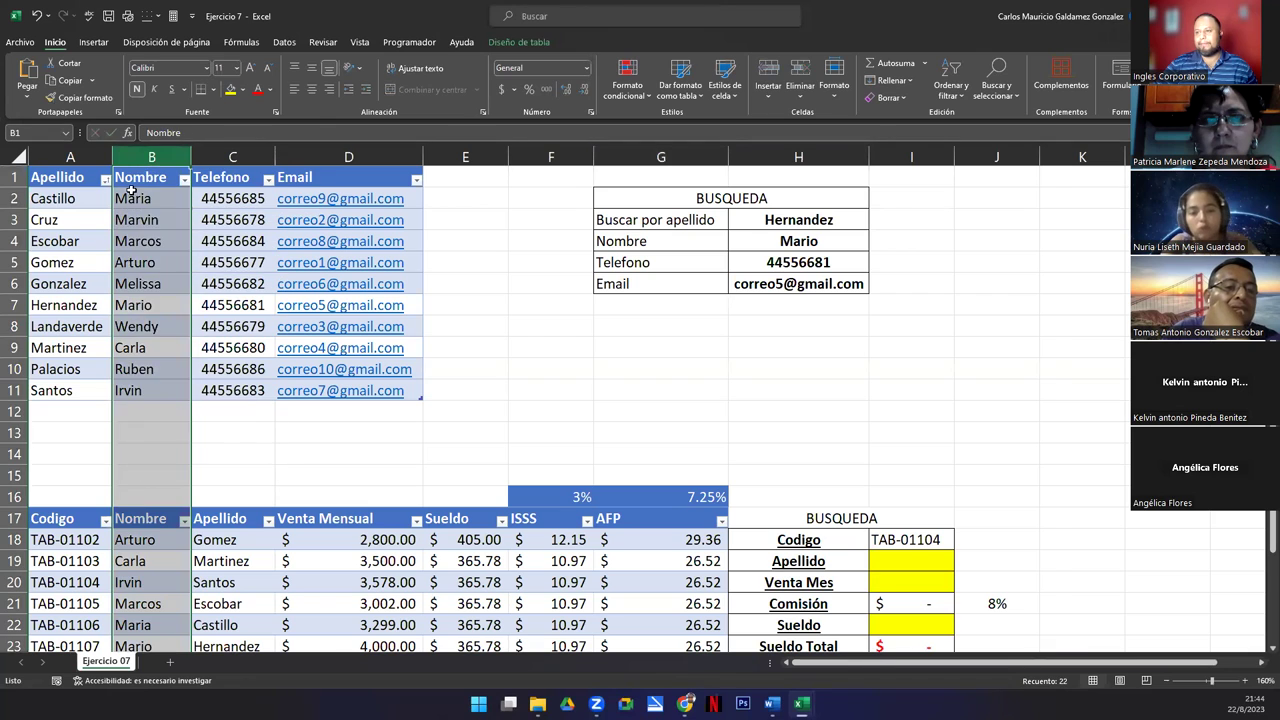
click(131, 191)
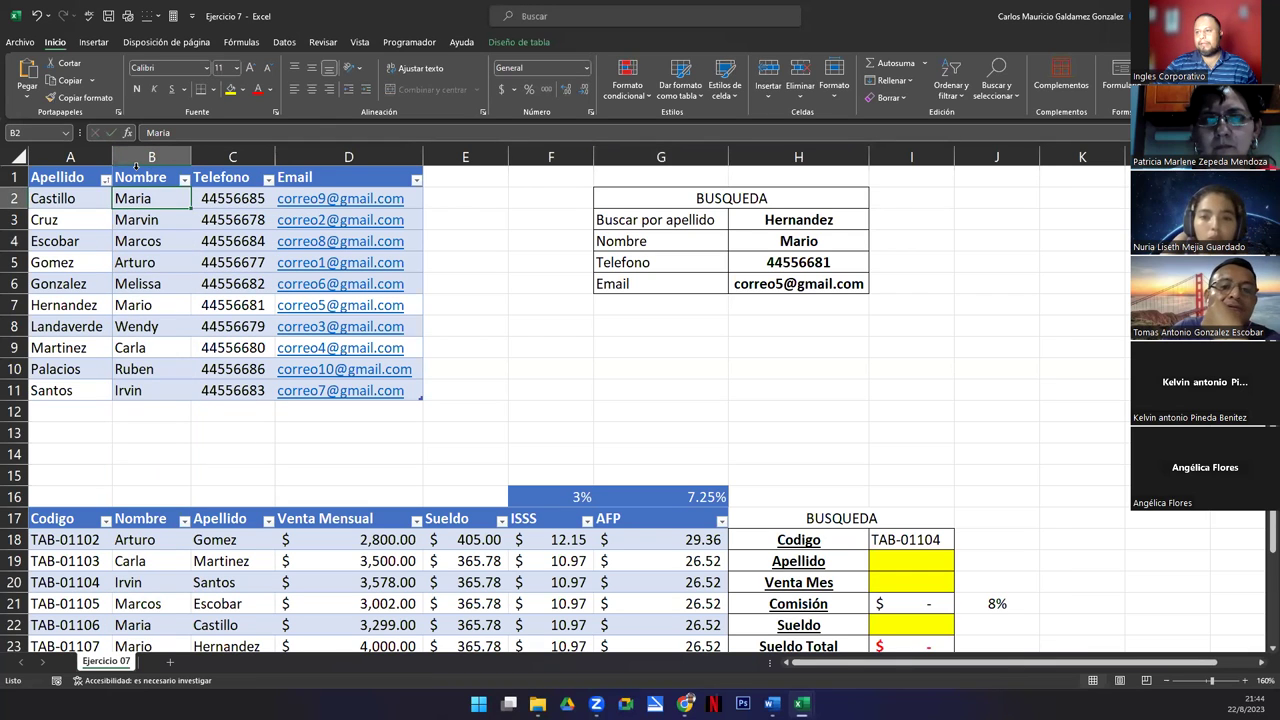
click(136, 166)
right_click(137, 168)
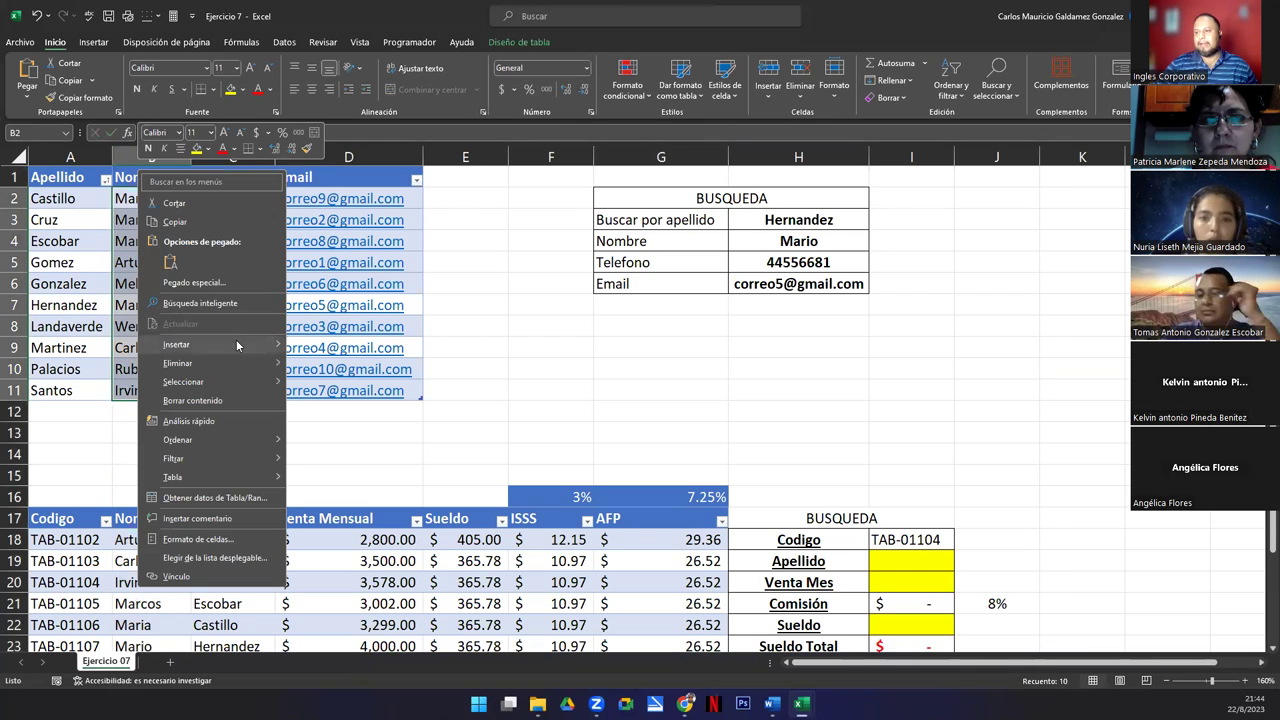
mouse_move(237, 343)
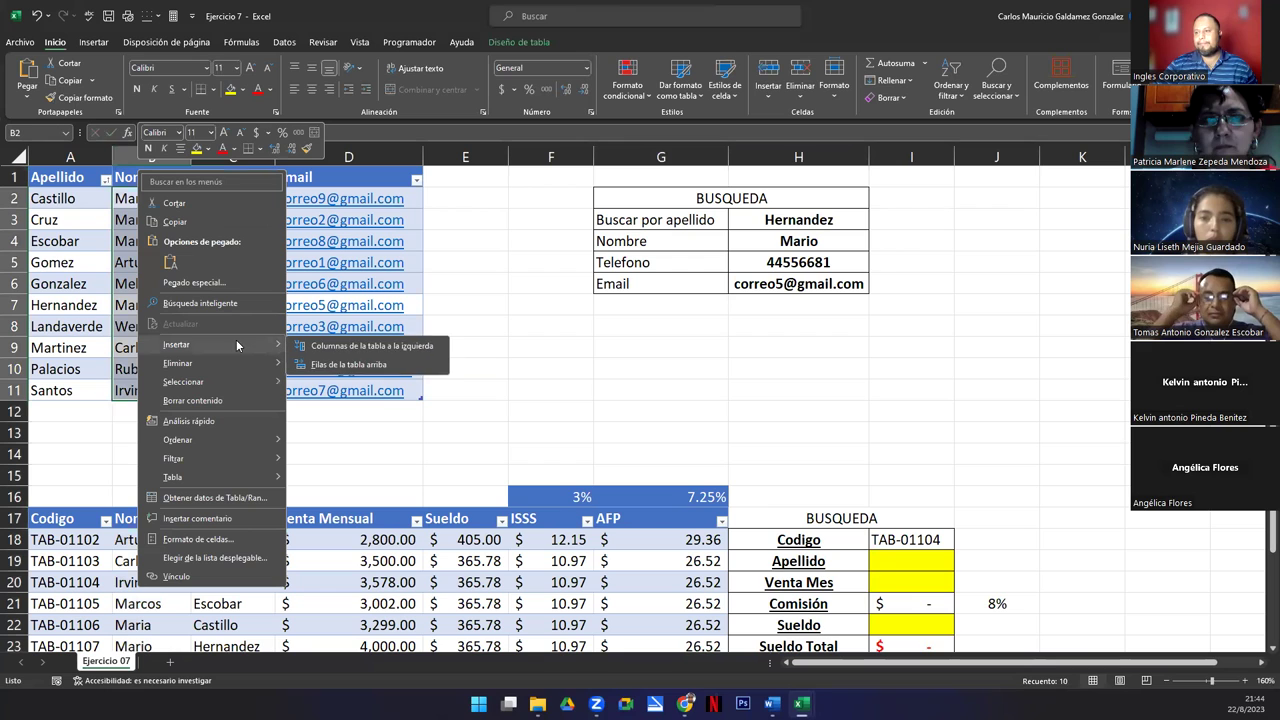
click(390, 346)
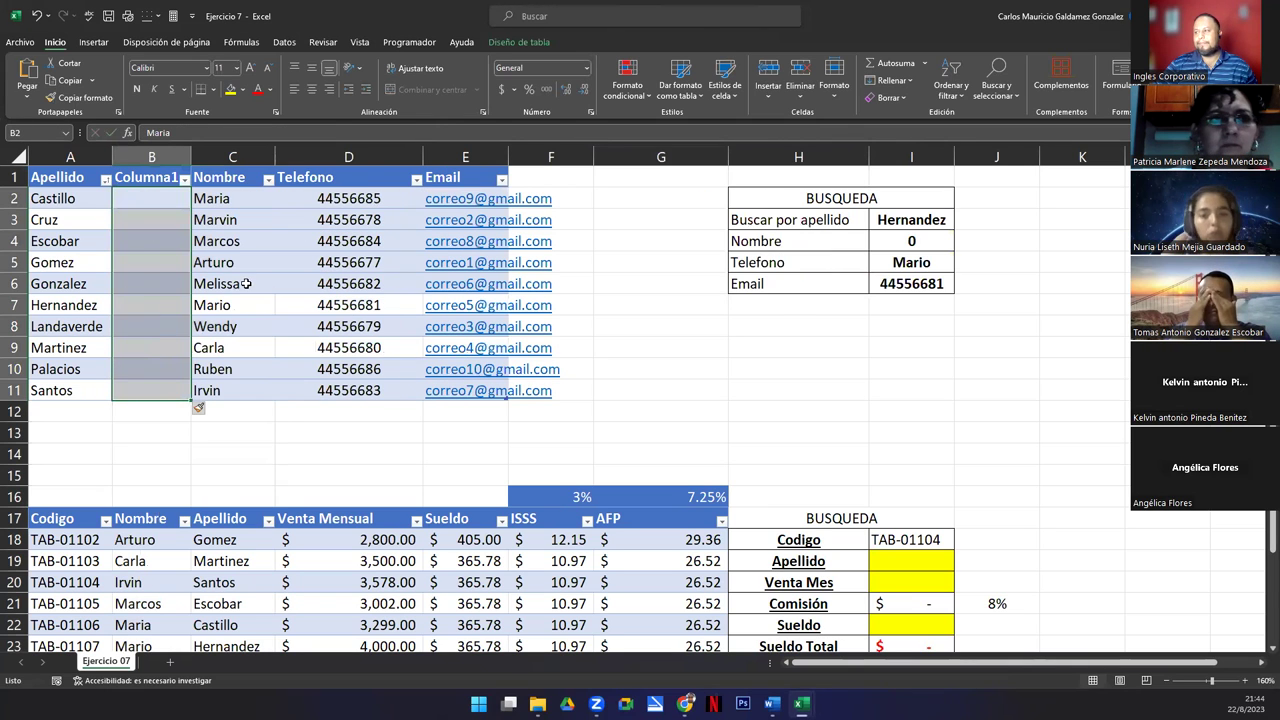
Rename the inserted column's header in B1 as Apellido 2.
click(130, 177)
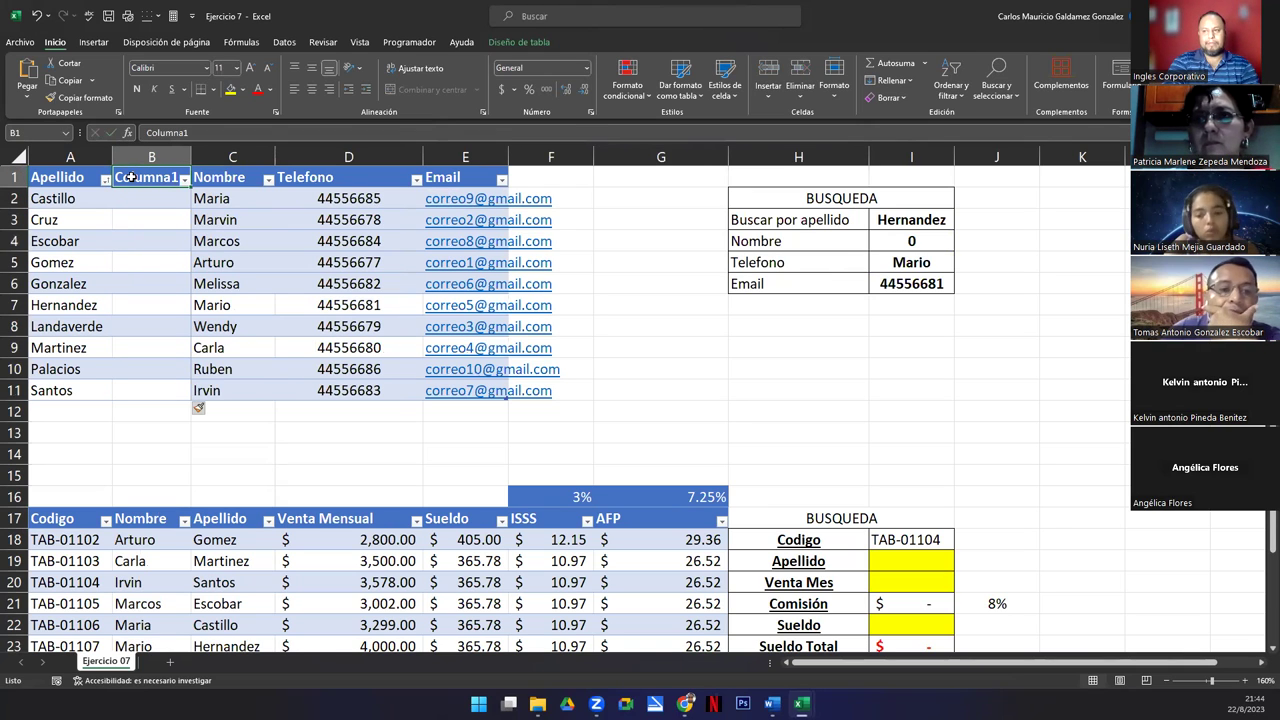
text(Apellido 2)
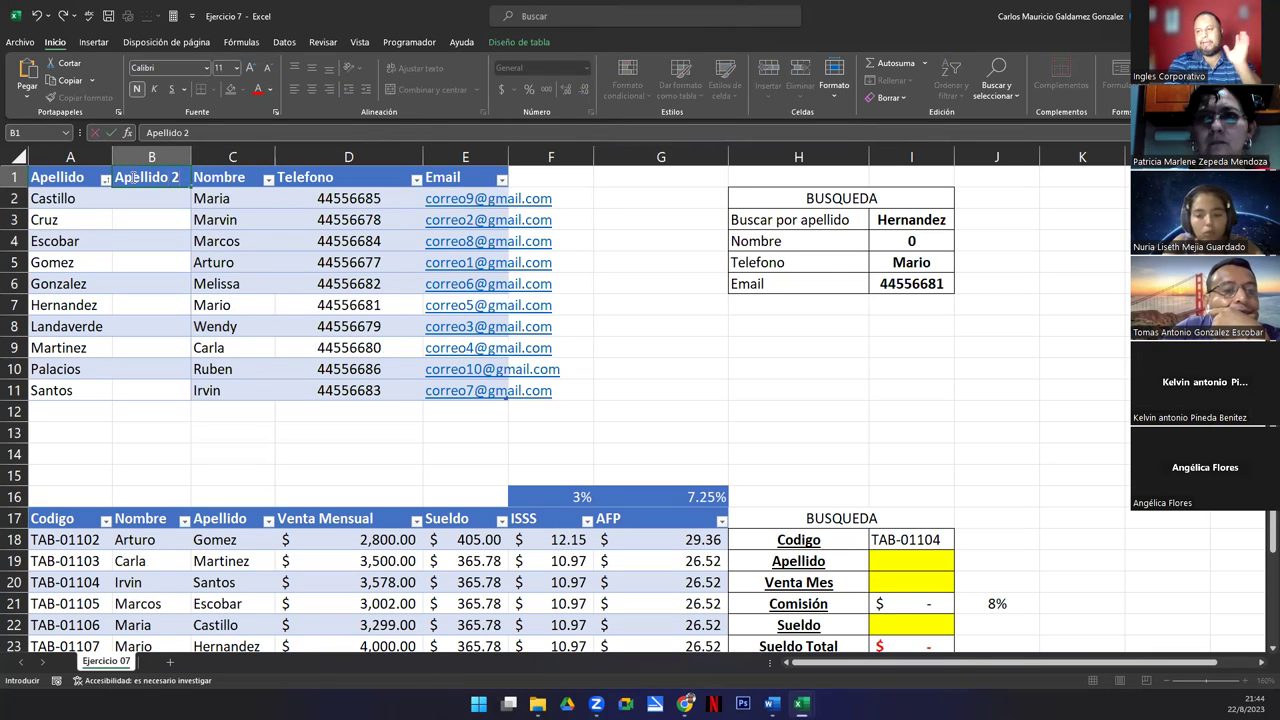
key(Return)
Fill Apellido 2 with copied surnames, pasting A6:A8 at B2 and A2:A5 at B5.
drag(55, 284, 60, 326)
key(ctrl+c)
click(148, 198)
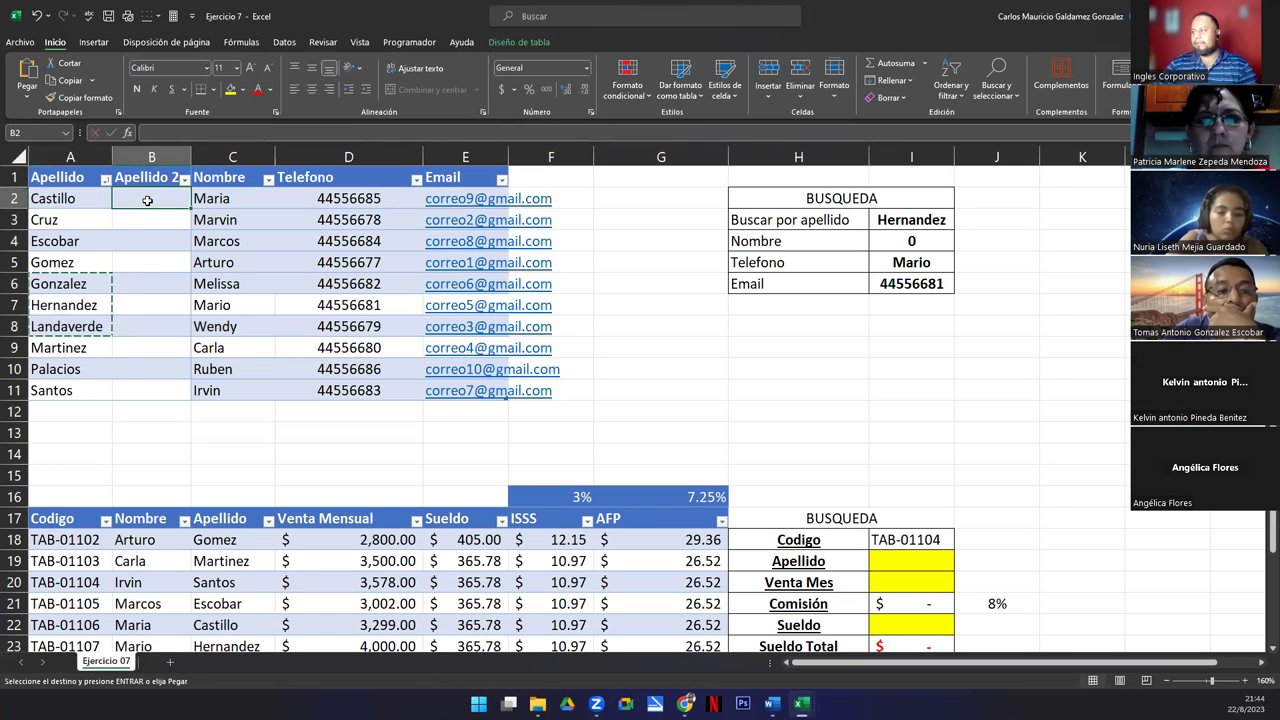
key(ctrl+v)
drag(80, 200, 73, 262)
key(ctrl+c)
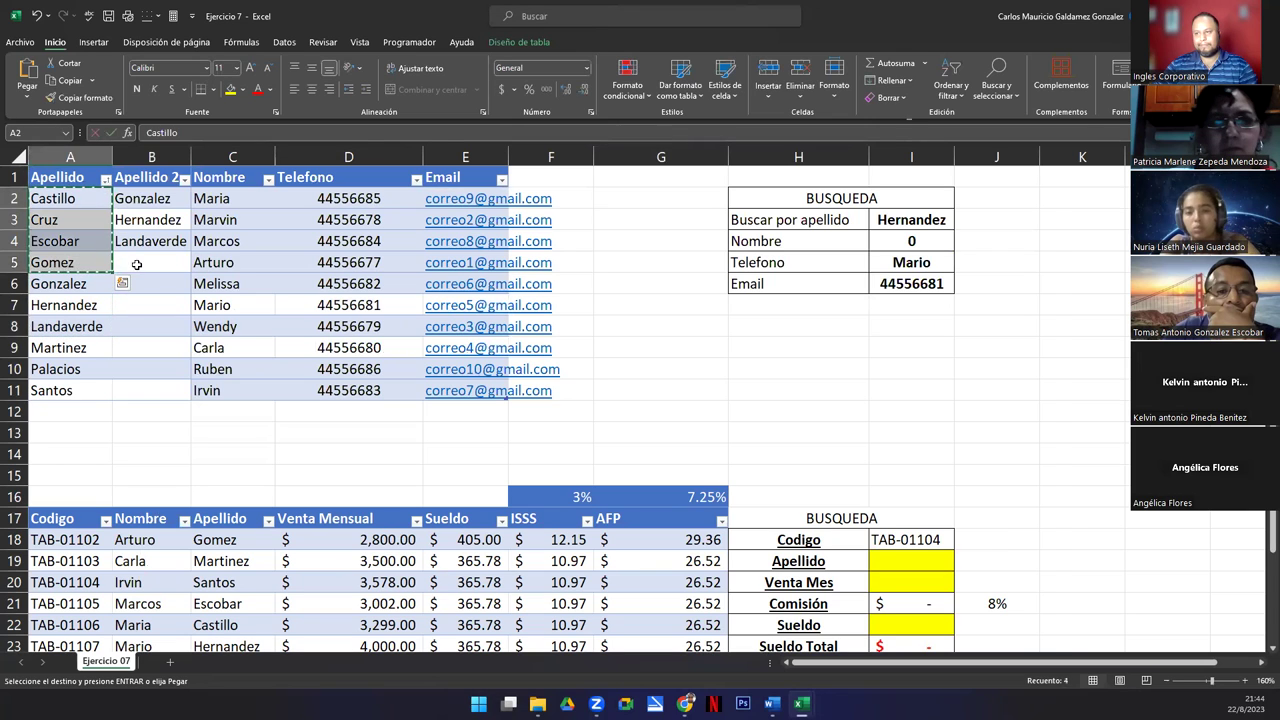
click(130, 262)
key(ctrl+v)
Copy the surnames in A9:A11 and paste them into Apellido 2 at B7 and again at B8.
drag(68, 389, 70, 352)
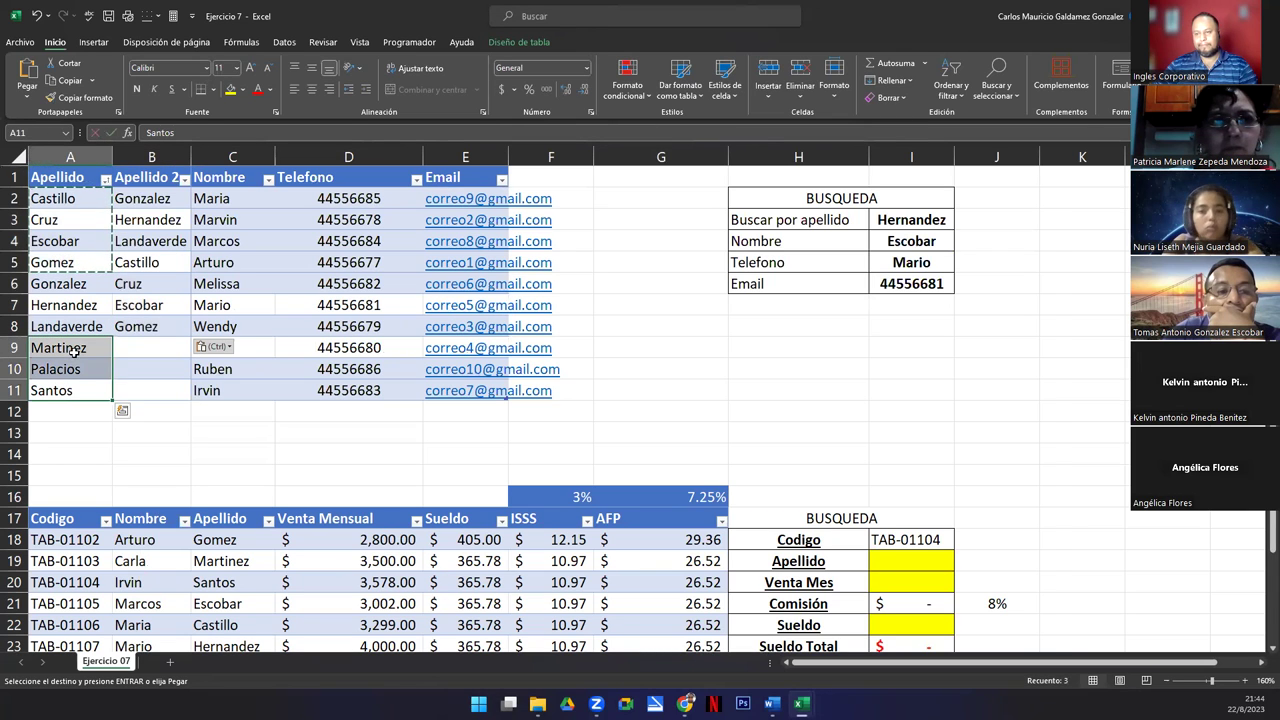
key(ctrl+c)
click(145, 305)
key(ctrl+v)
click(145, 326)
key(ctrl+v)
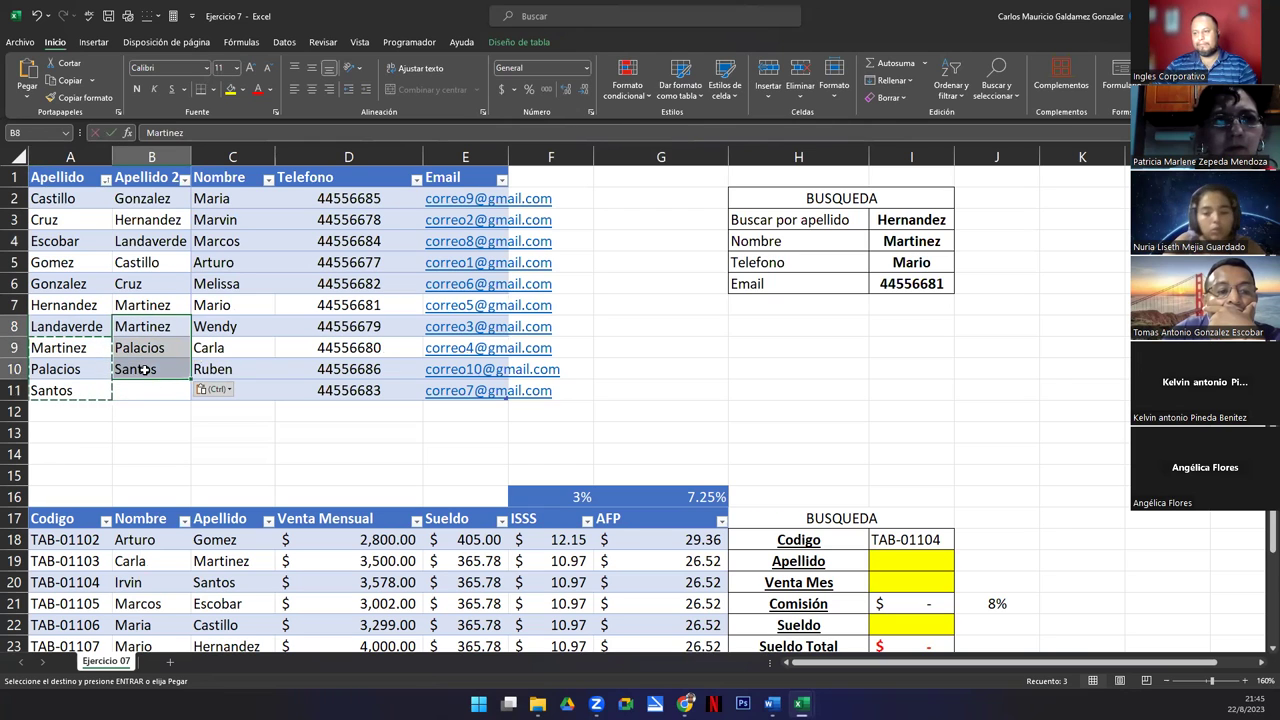
Undo all the surname pastes in the Apellido 2 column.
key(ctrl+z)
key(ctrl+z)
key(ctrl+z)
key(ctrl+z)
key(ctrl+z)
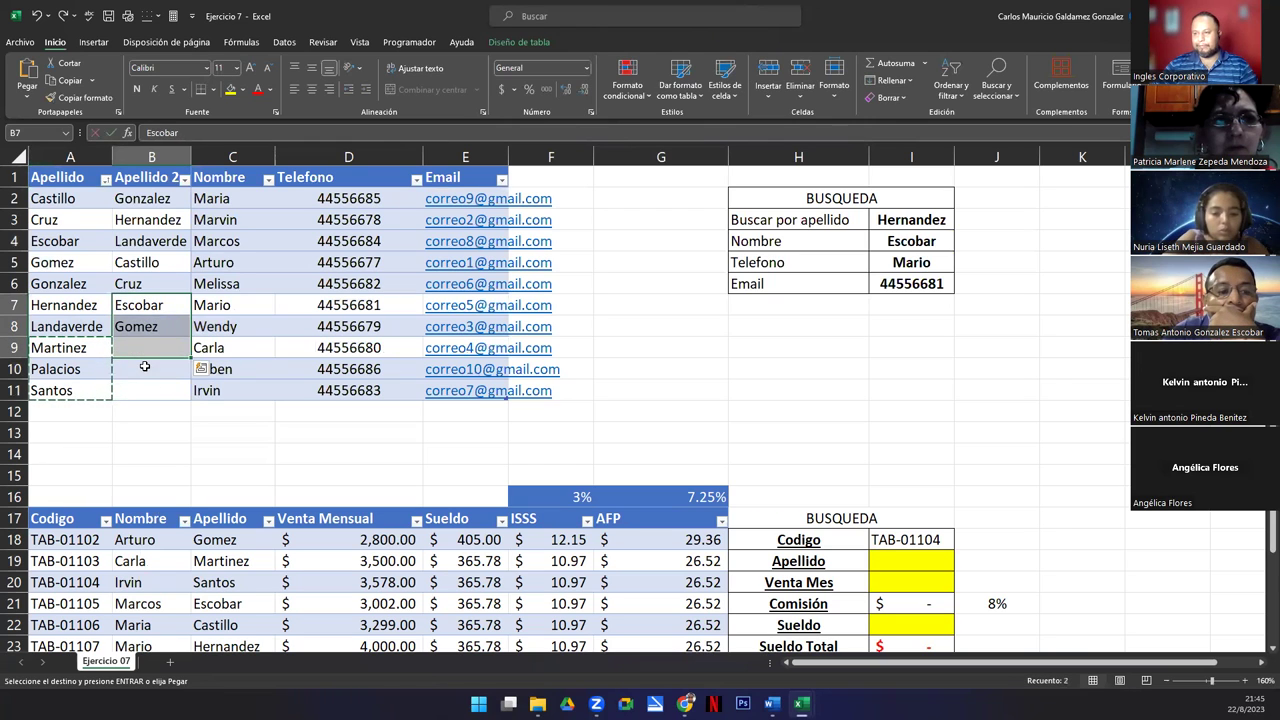
key(ctrl+z)
Copy the surnames in A9:A11 and paste them into the Apellido 2 column starting at B2.
drag(78, 350, 72, 390)
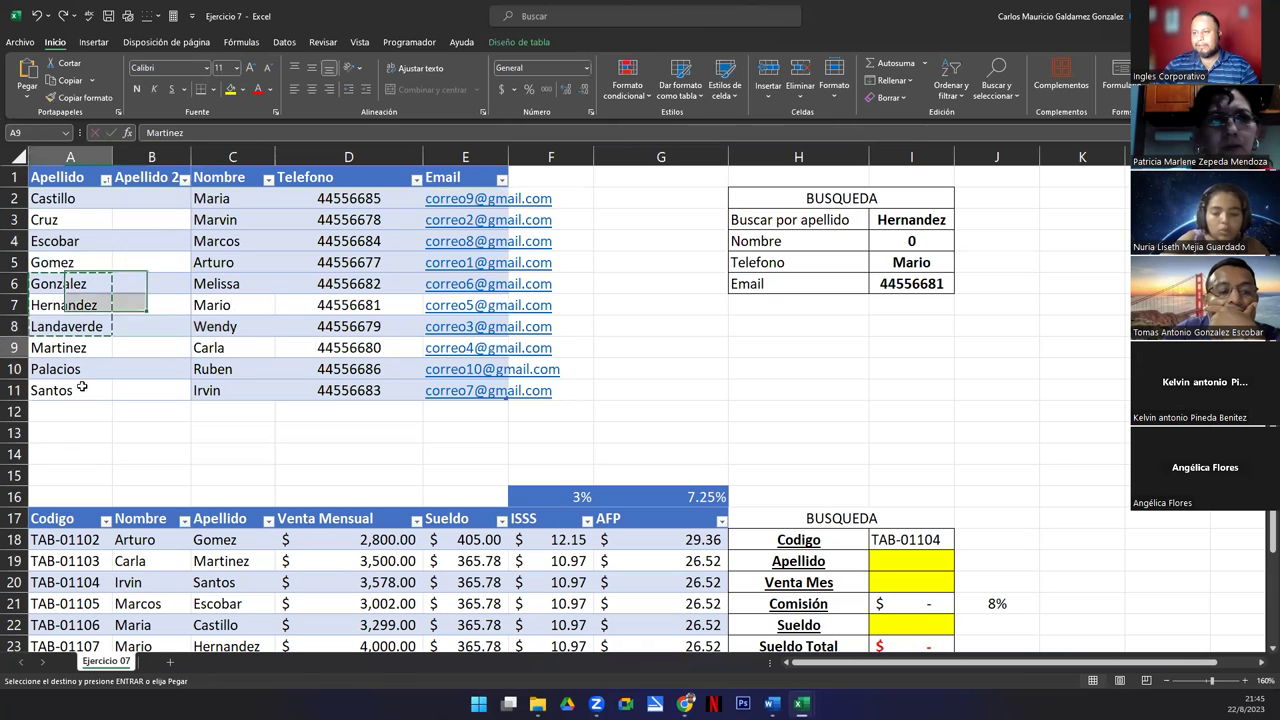
key(ctrl+c)
click(141, 200)
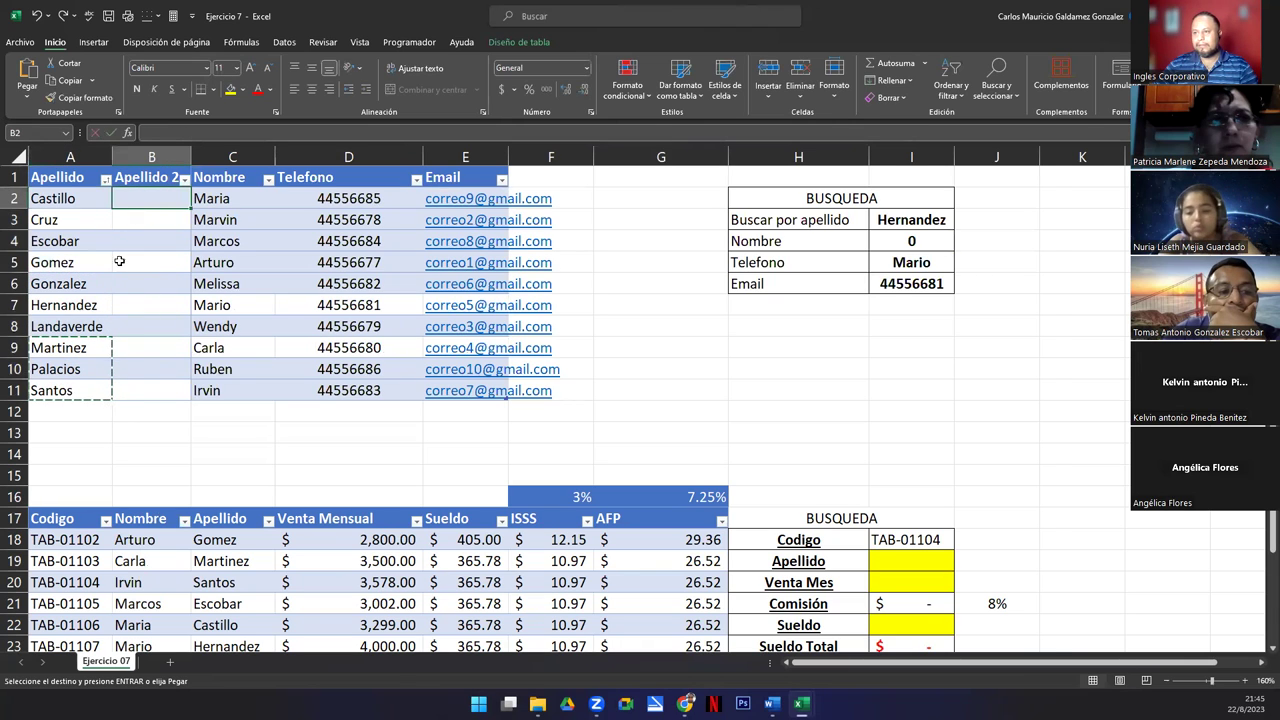
key(ctrl+v)
Copy the surnames in A2:A5 and paste them into the Apellido 2 column starting at B5.
drag(65, 240, 78, 200)
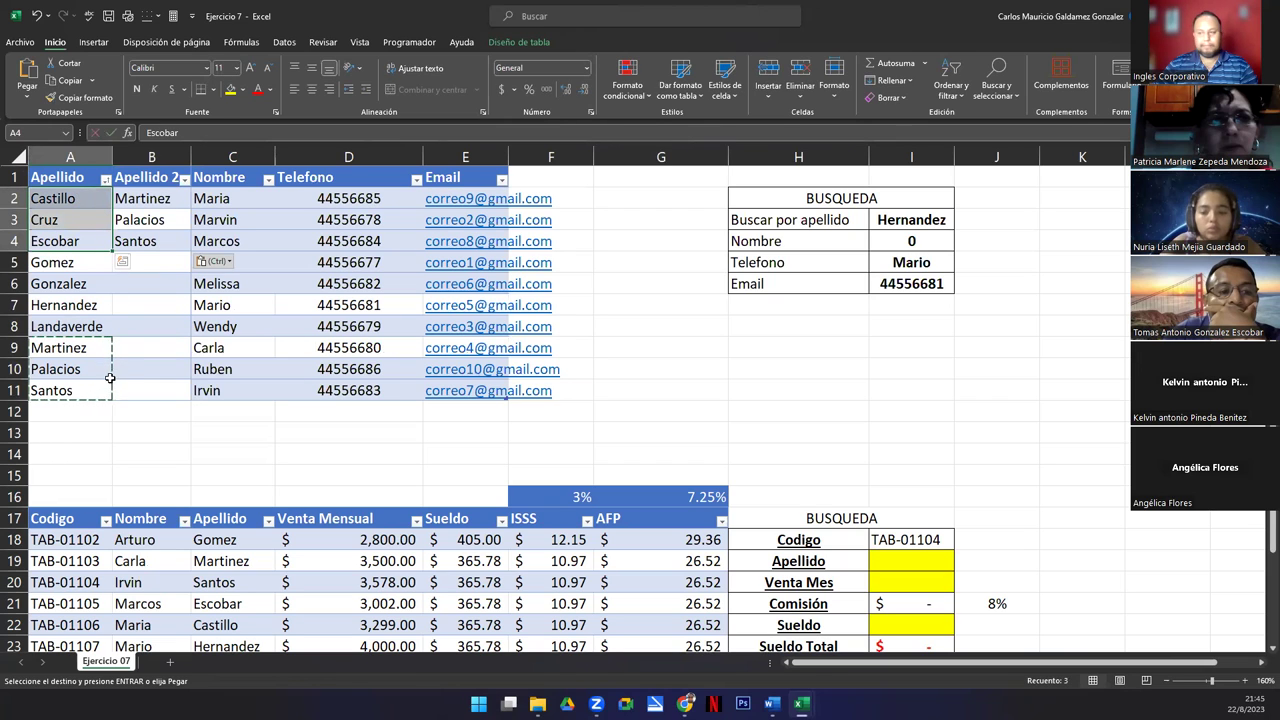
key(ctrl)
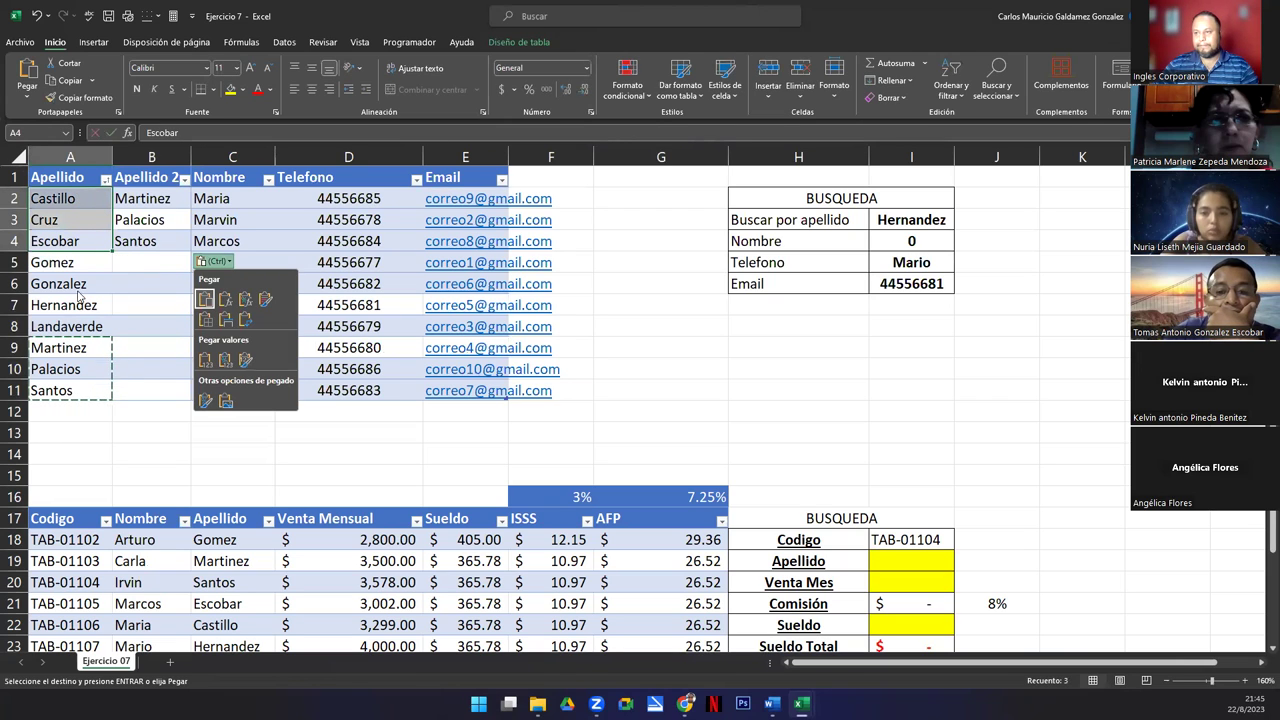
key(Escape)
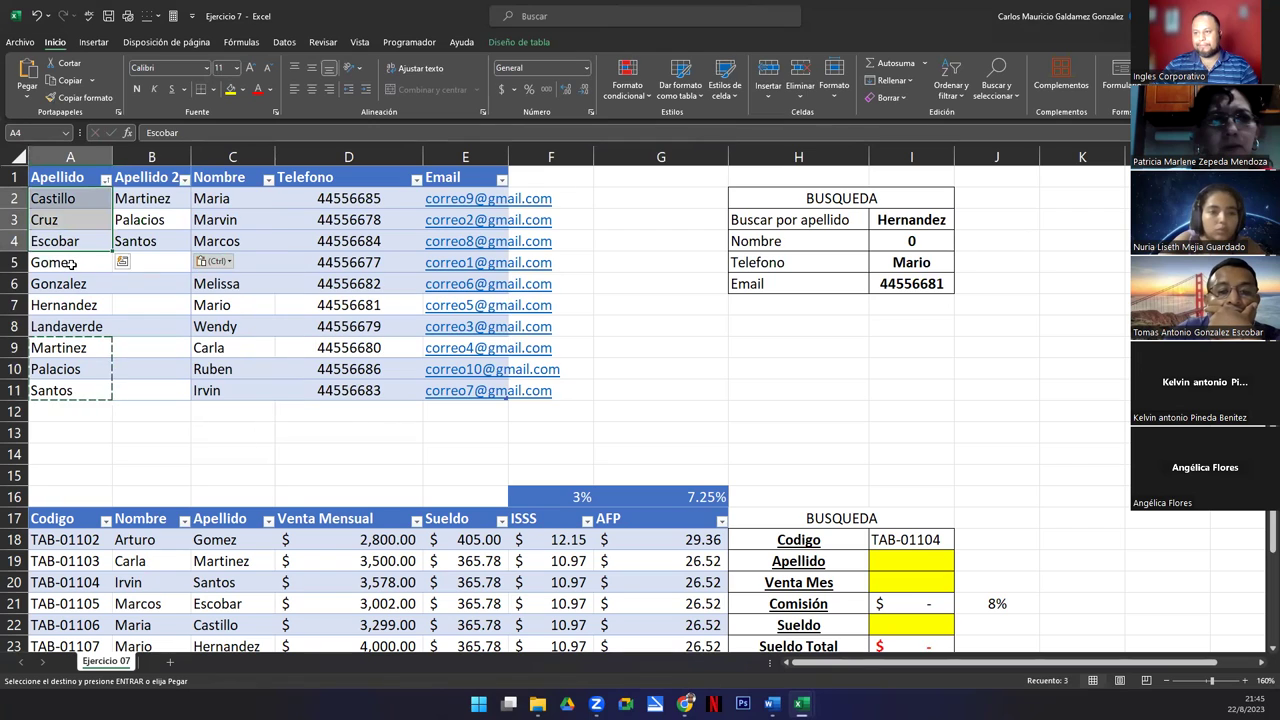
shift+click(72, 263)
key(ctrl+c)
click(134, 265)
key(ctrl+v)
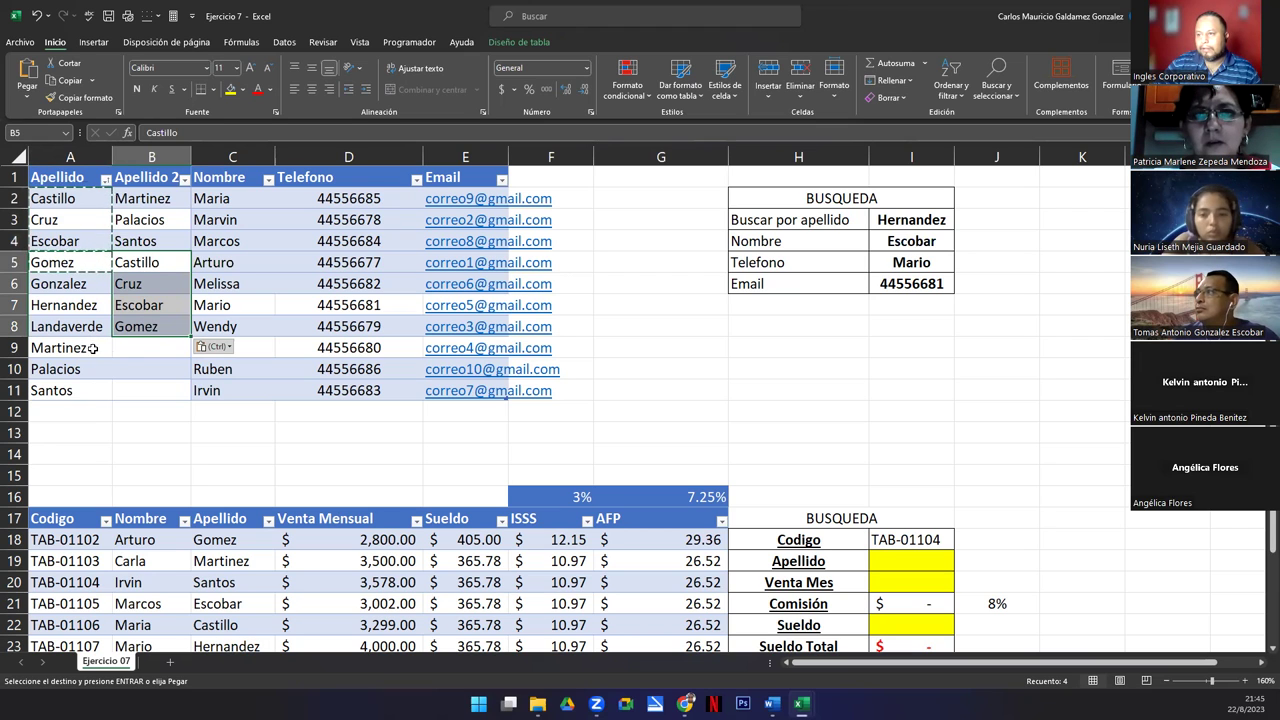
Copy the surnames in A6:A8 and paste them into the Apellido 2 column starting at B9.
drag(66, 326, 66, 284)
key(ctrl+c)
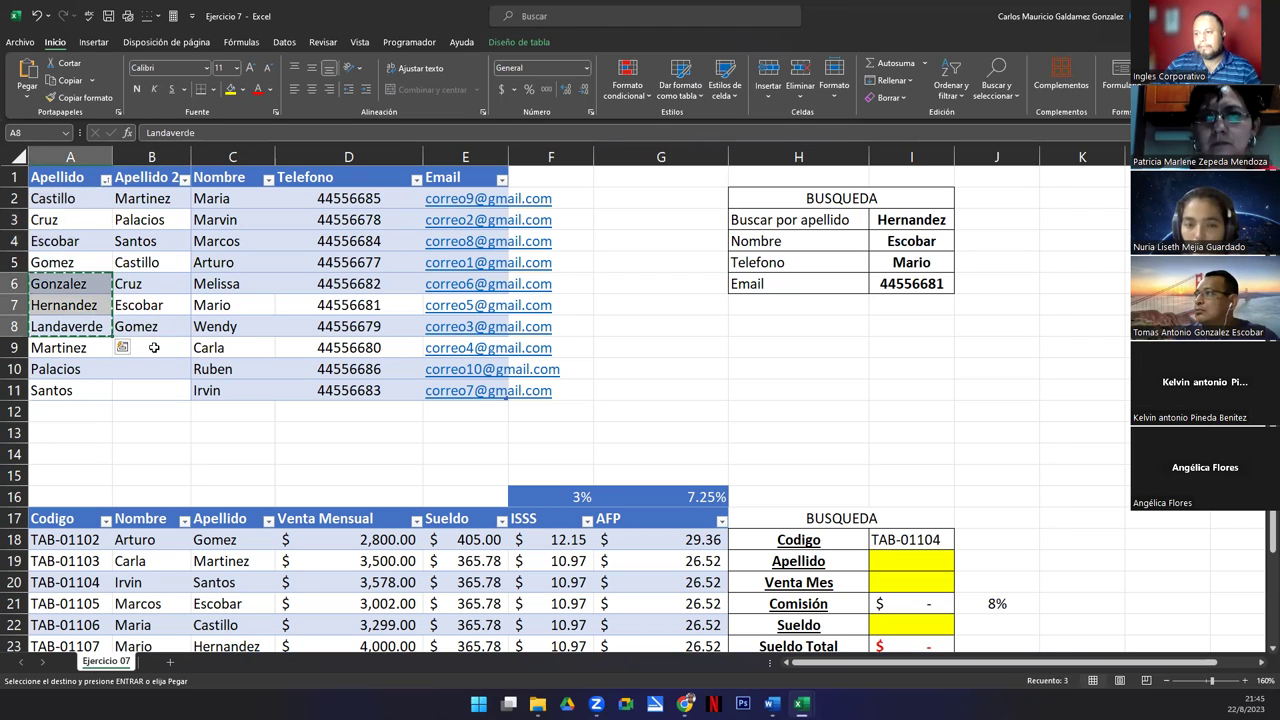
click(154, 347)
key(ctrl+v)
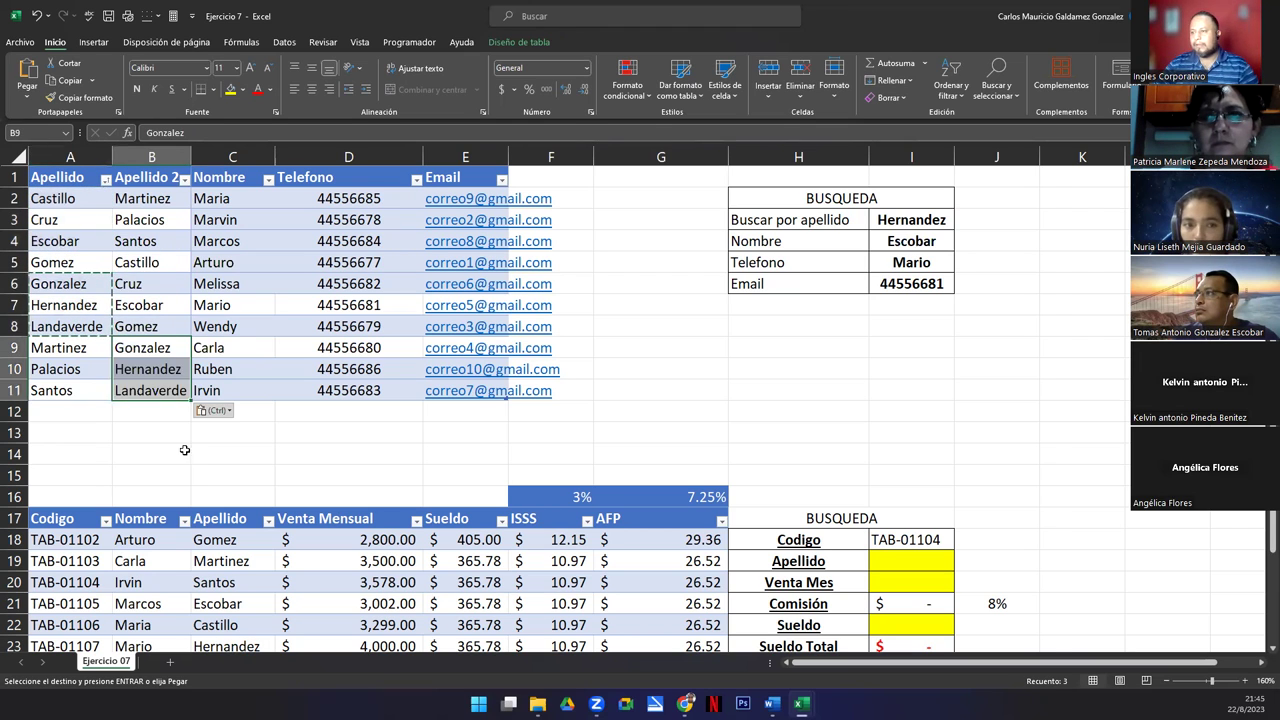
Set the column index of the Nombre BUSCARV formula in I4 to 3.
click(905, 251)
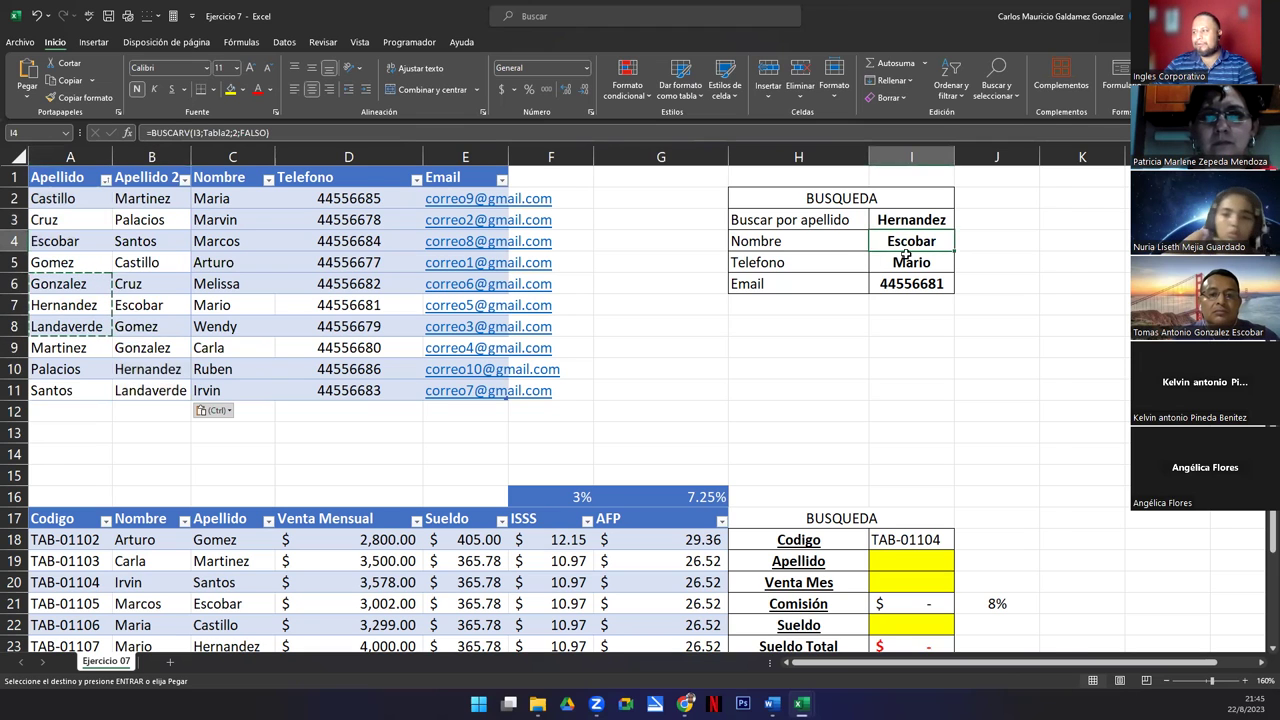
double_click(905, 245)
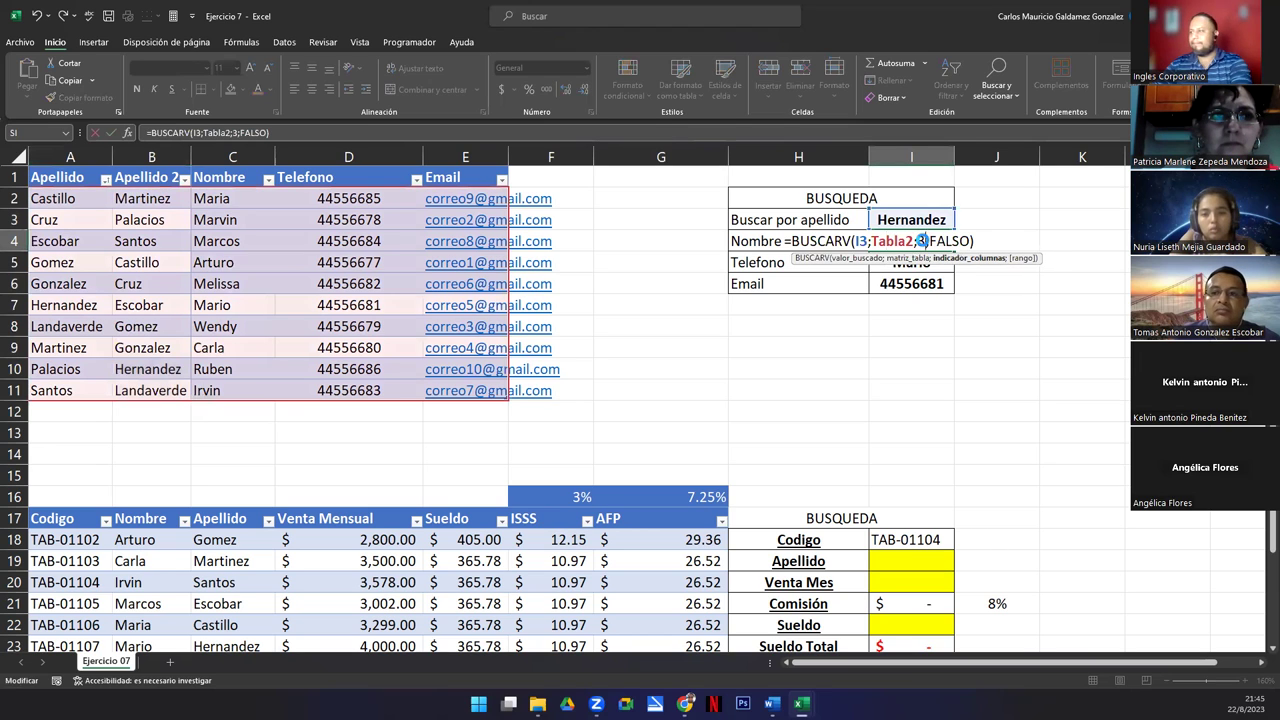
text(3)
key(Return)
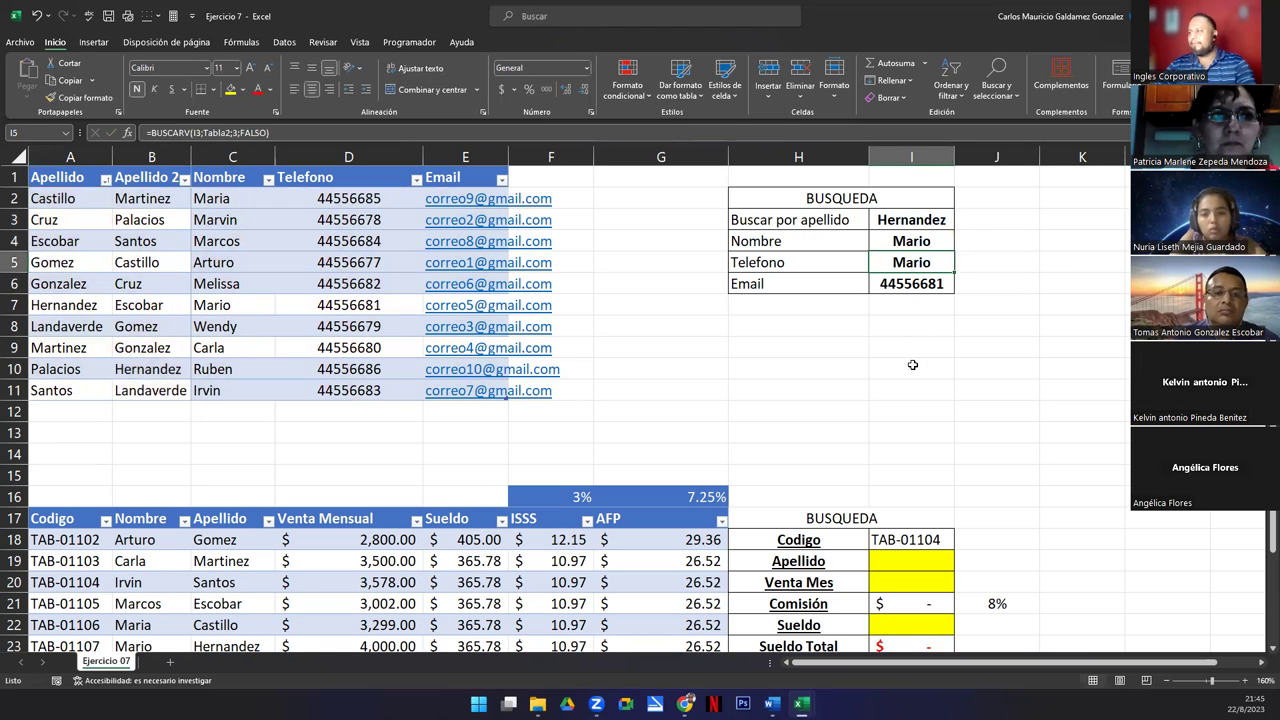
Set the column index of the Telefono BUSCARV formula in I5 to 4.
double_click(910, 263)
click(924, 262)
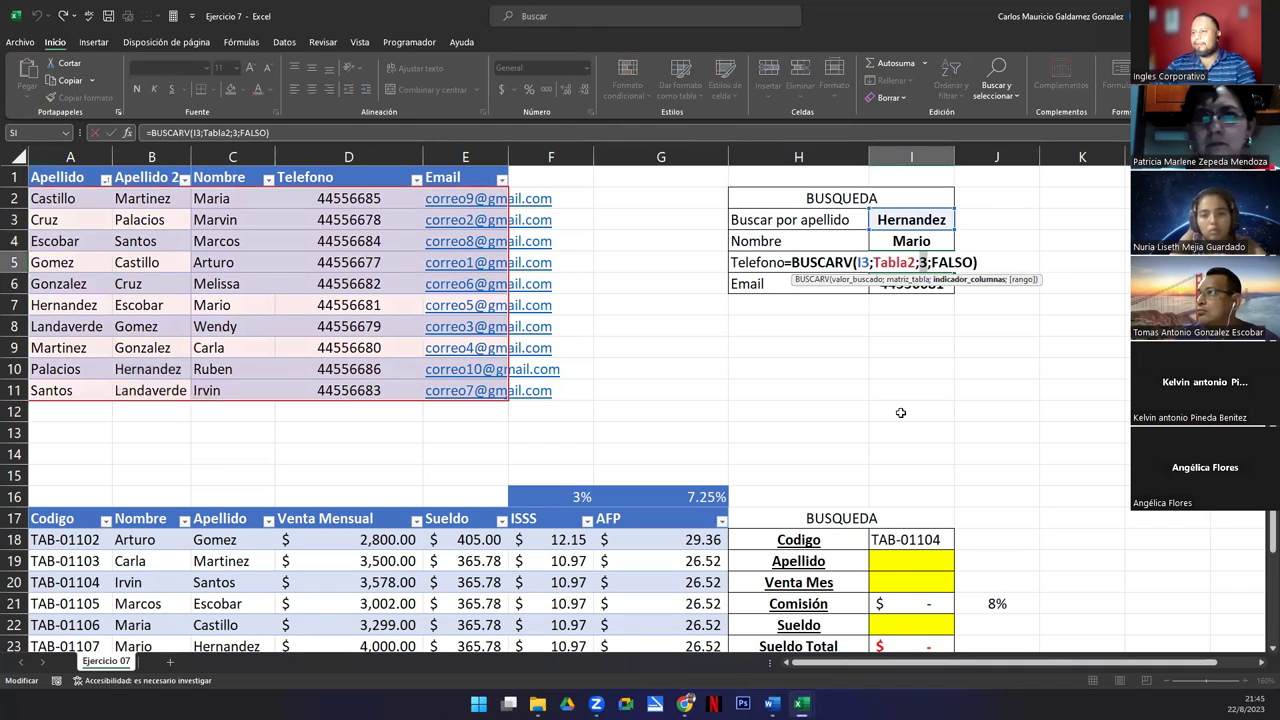
key(BackSpace)
text(4)
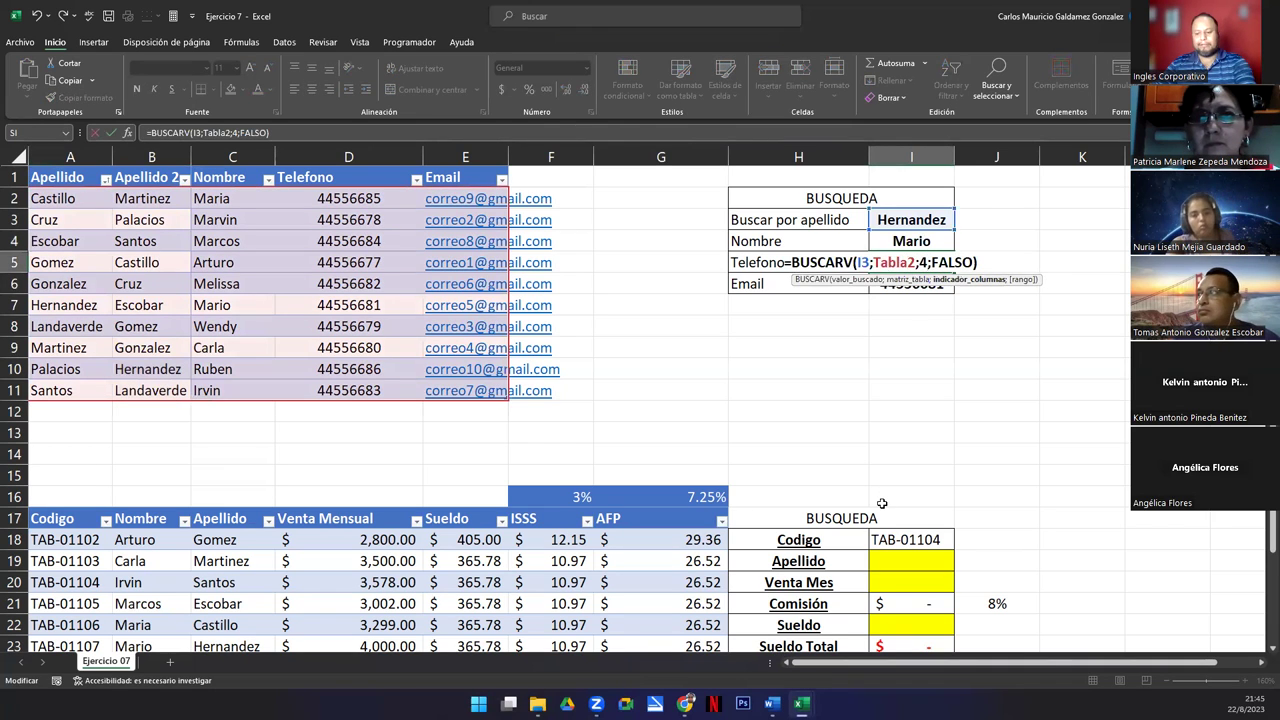
key(Return)
Set the column index of the Email BUSCARV formula in I6 to 5 and autofit column I's width.
double_click(913, 283)
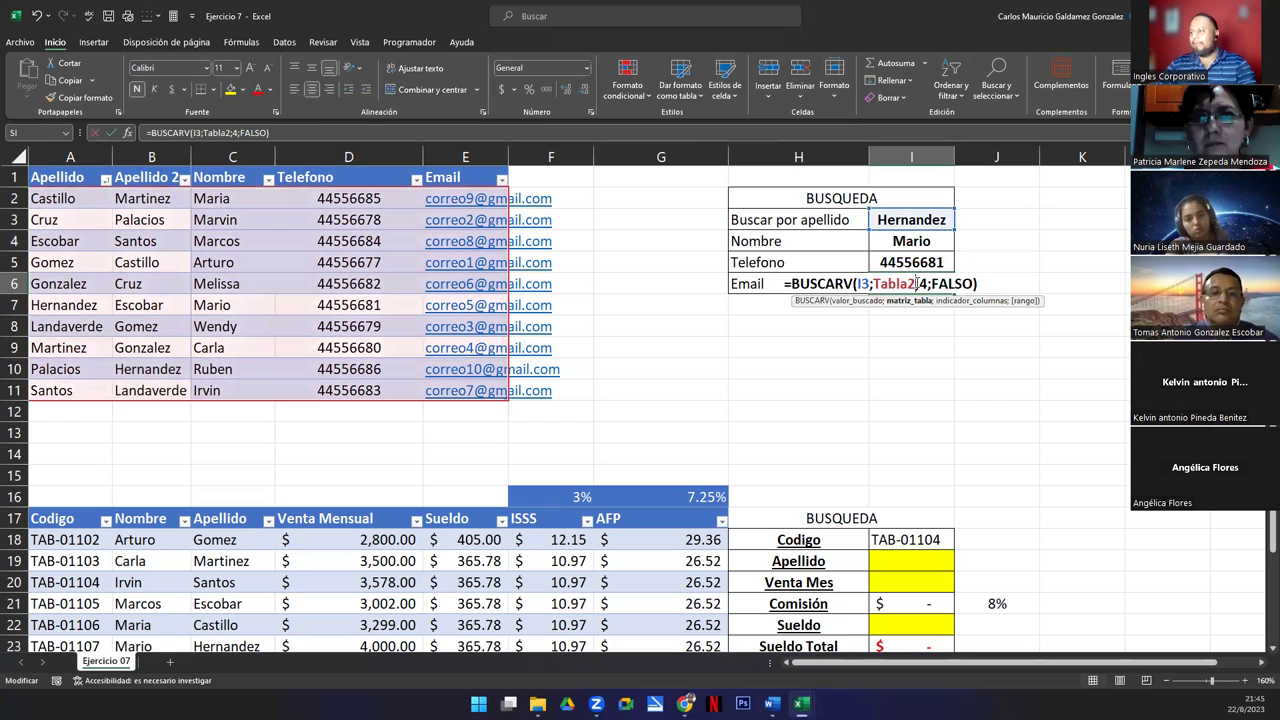
click(924, 285)
key(BackSpace)
text(5)
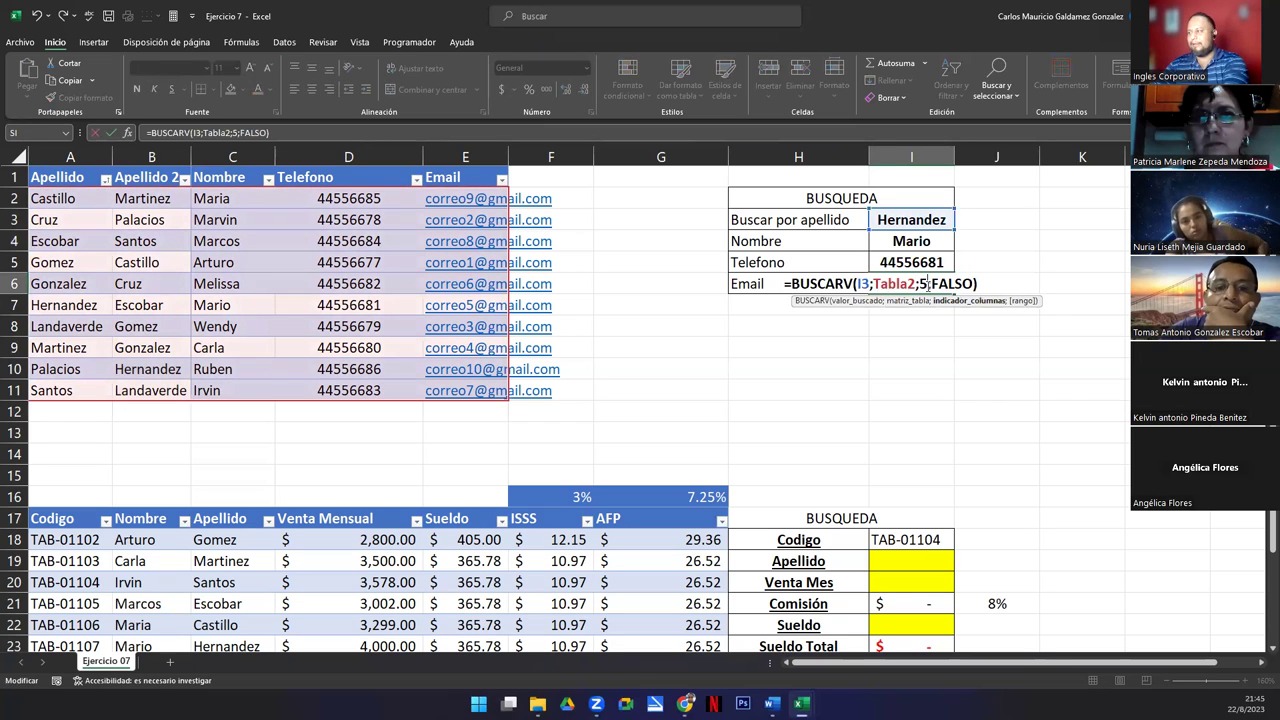
key(Return)
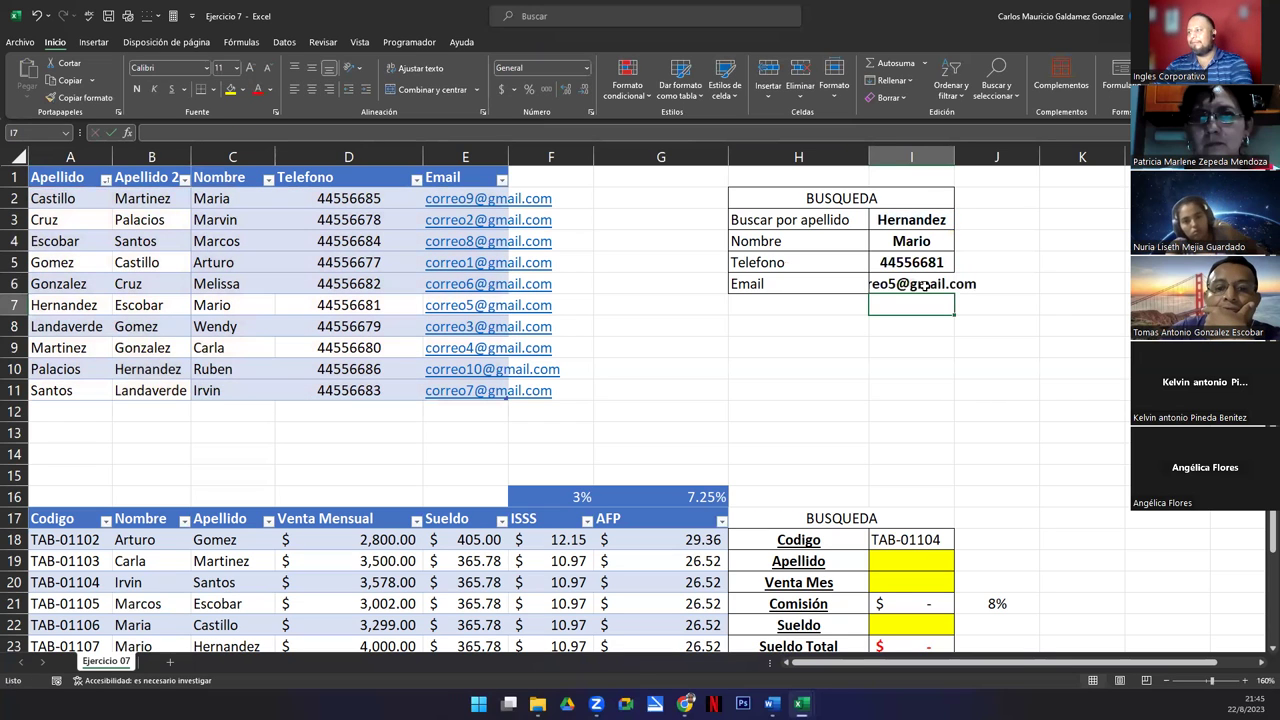
double_click(955, 159)
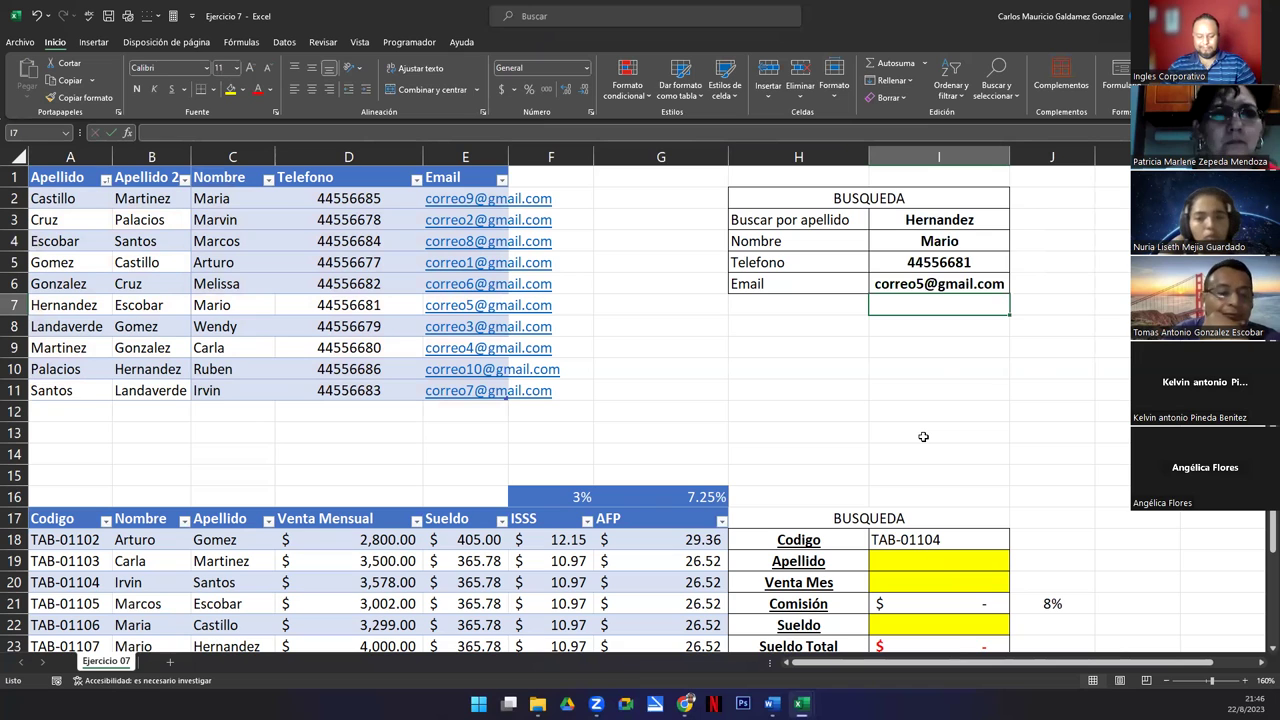
Undo the column I resize, the BUSCARV index edits, the surname pastes and the insertion of the Apellido 2 column.
key(ctrl+z)
key(ctrl+z)
key(ctrl+z)
key(ctrl+z)
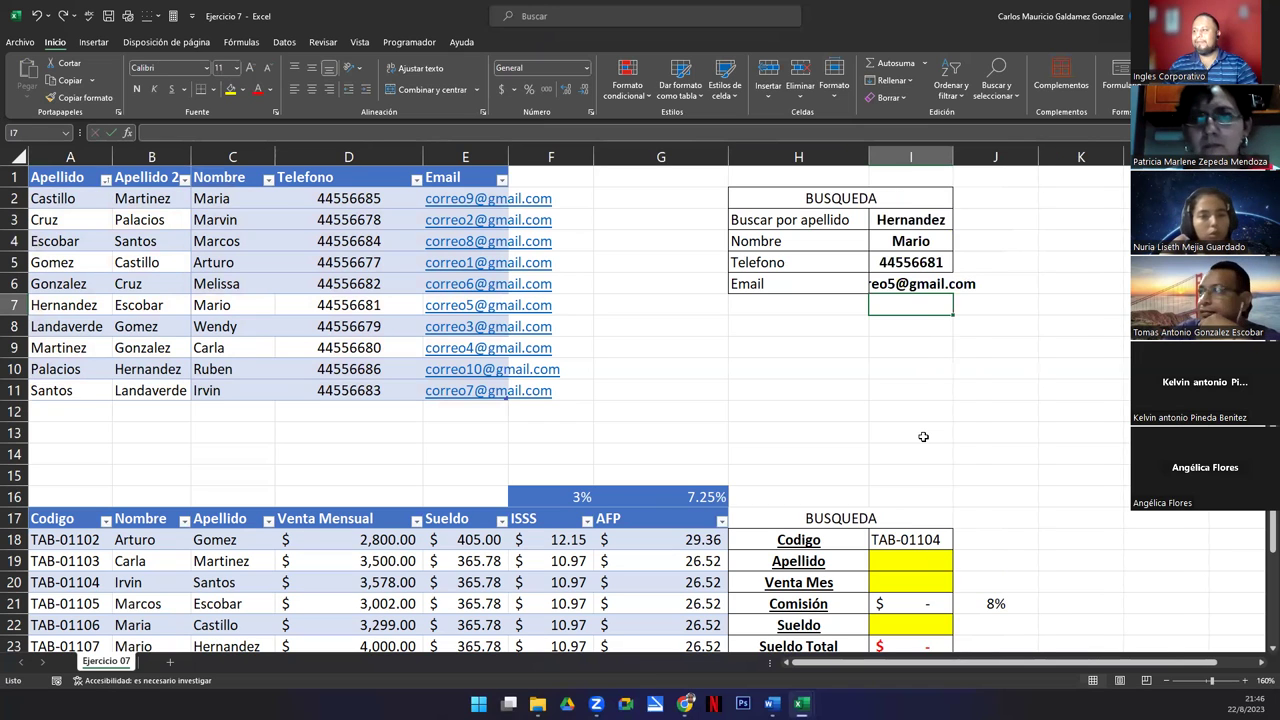
key(ctrl+z)
key(ctrl+z)
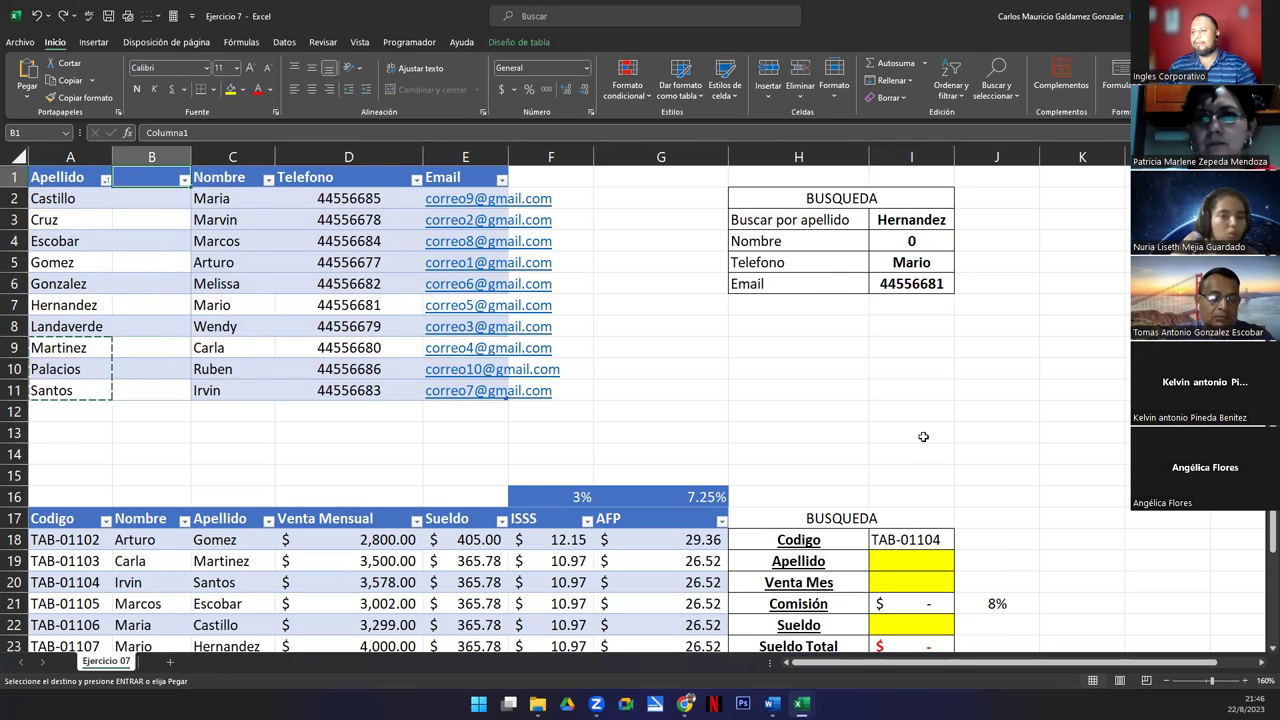
key(ctrl+z)
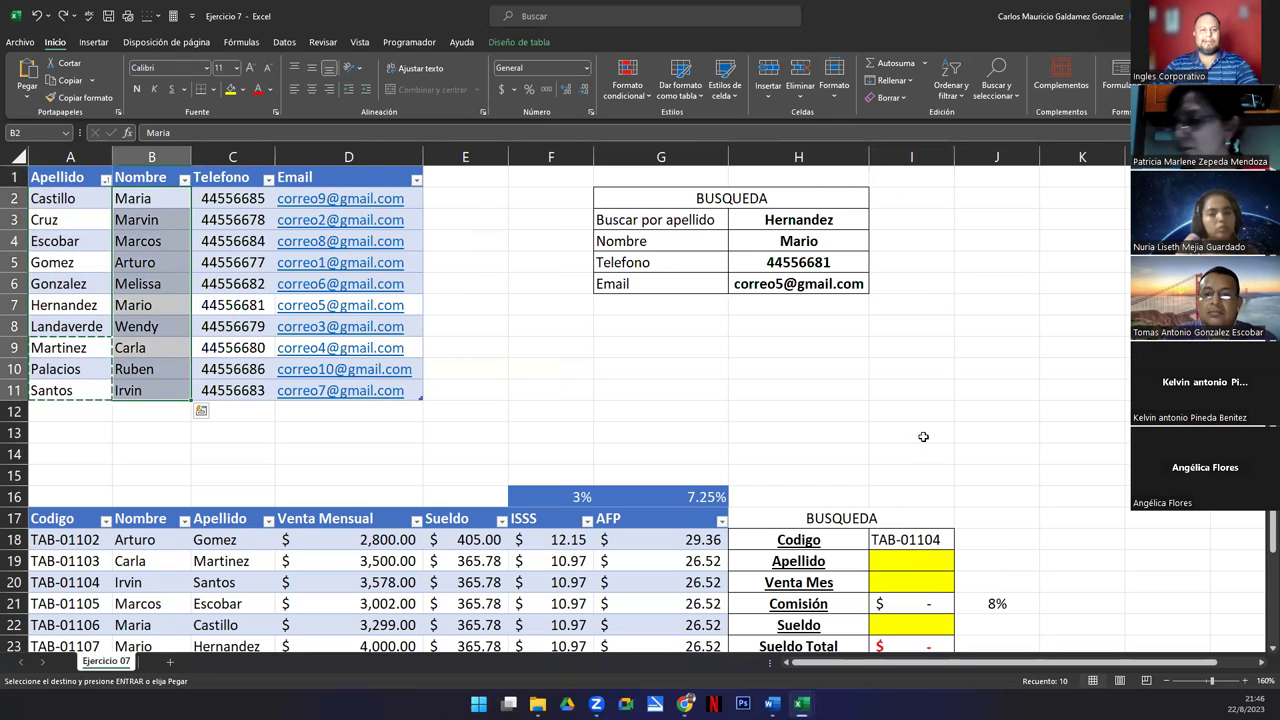
click(148, 278)
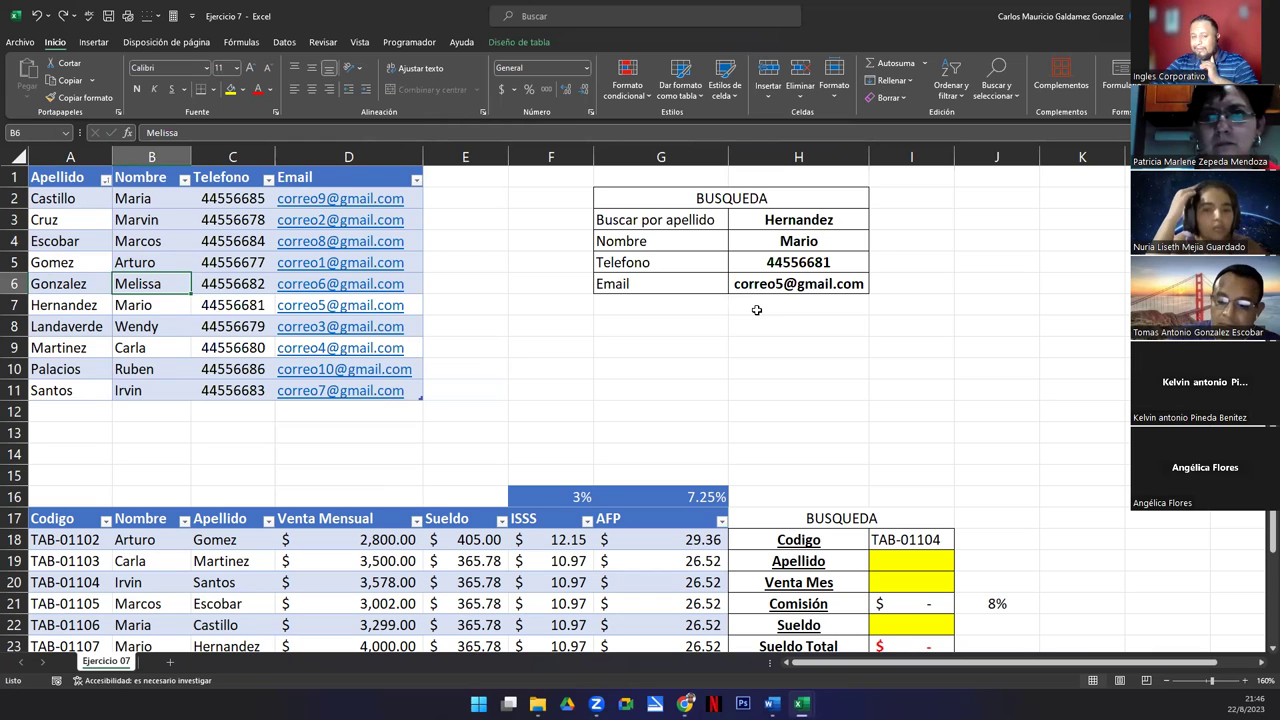
Examine the arguments of the Nombre BUSCARV formula in H4 and the search form's cells H3:H6.
double_click(800, 240)
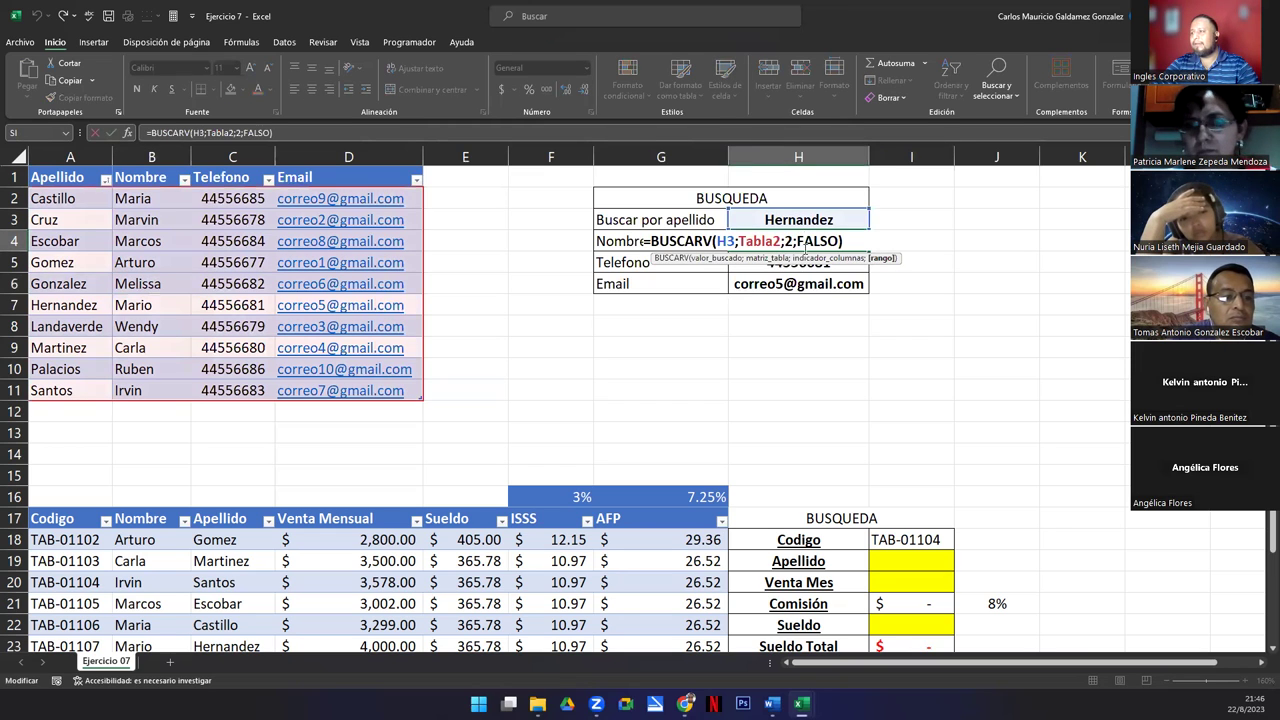
click(787, 241)
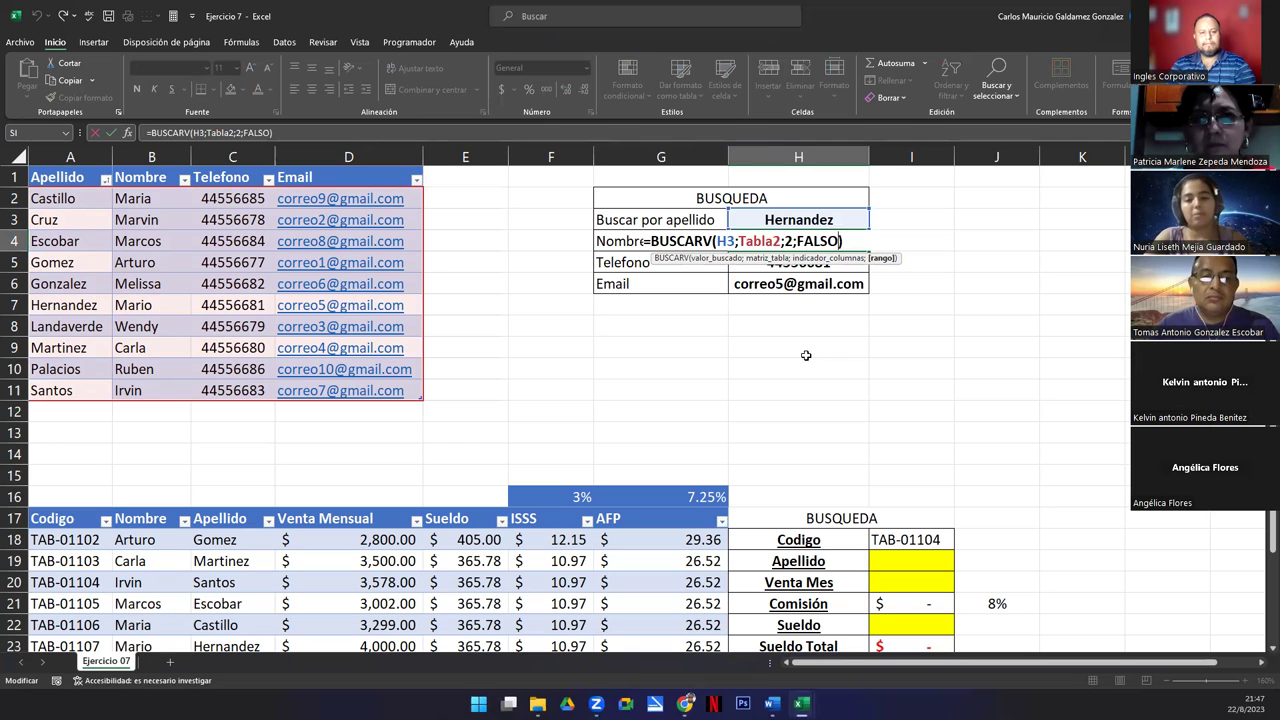
click(718, 241)
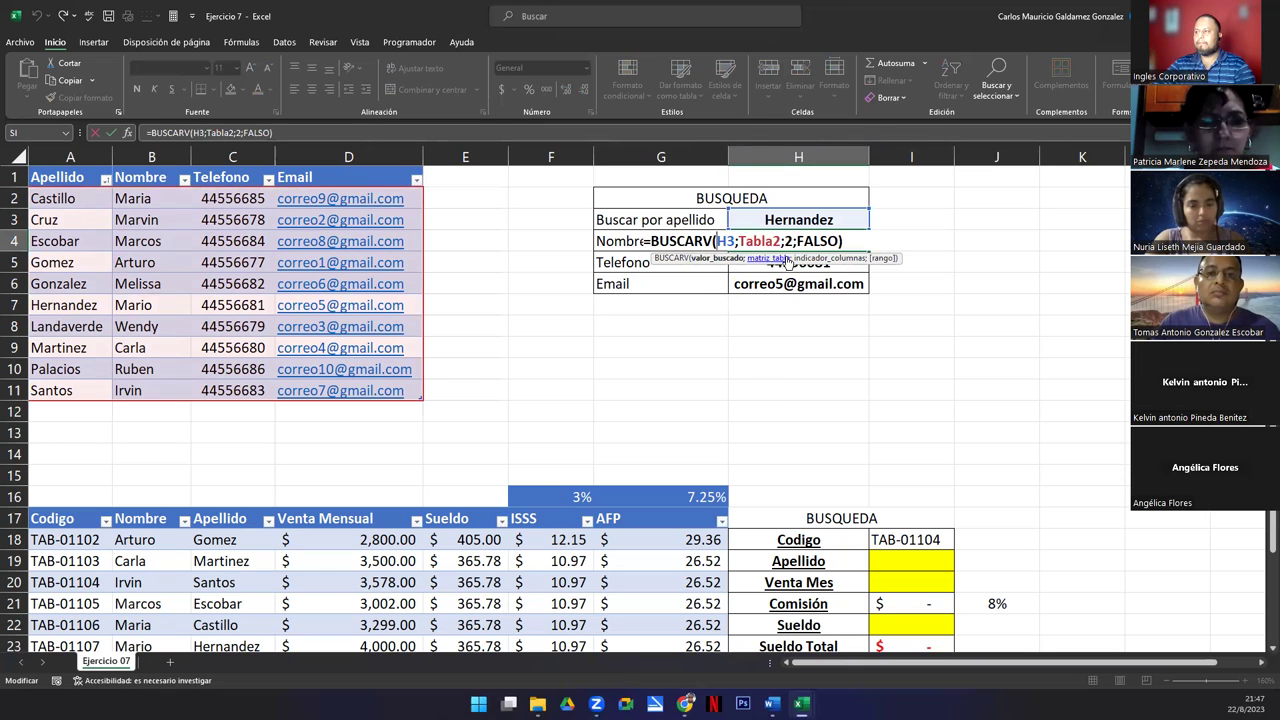
click(847, 241)
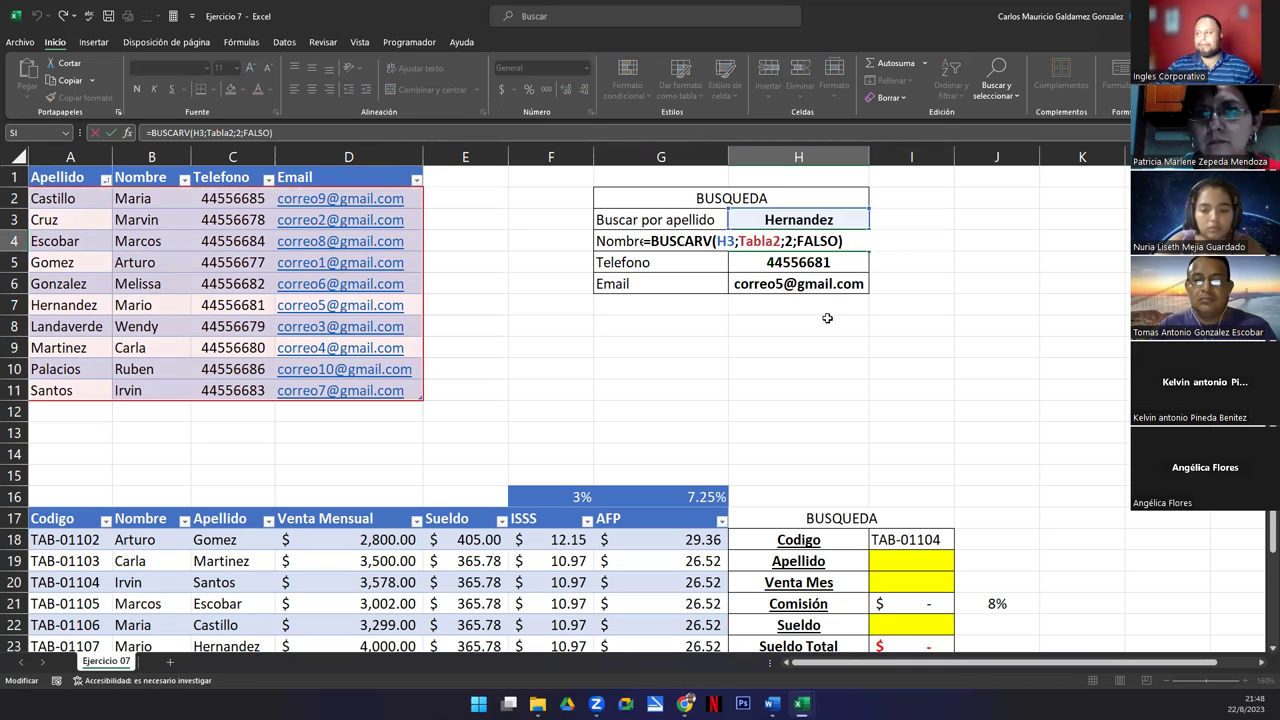
key(Return)
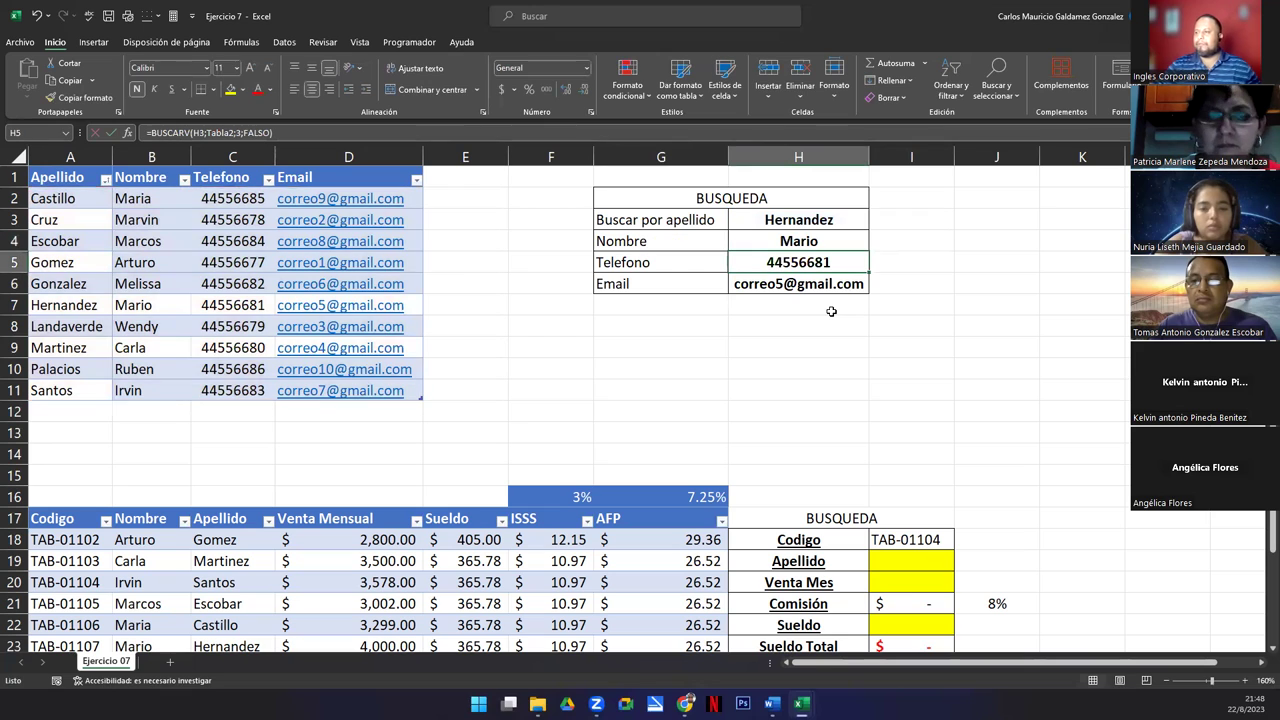
drag(766, 222, 798, 286)
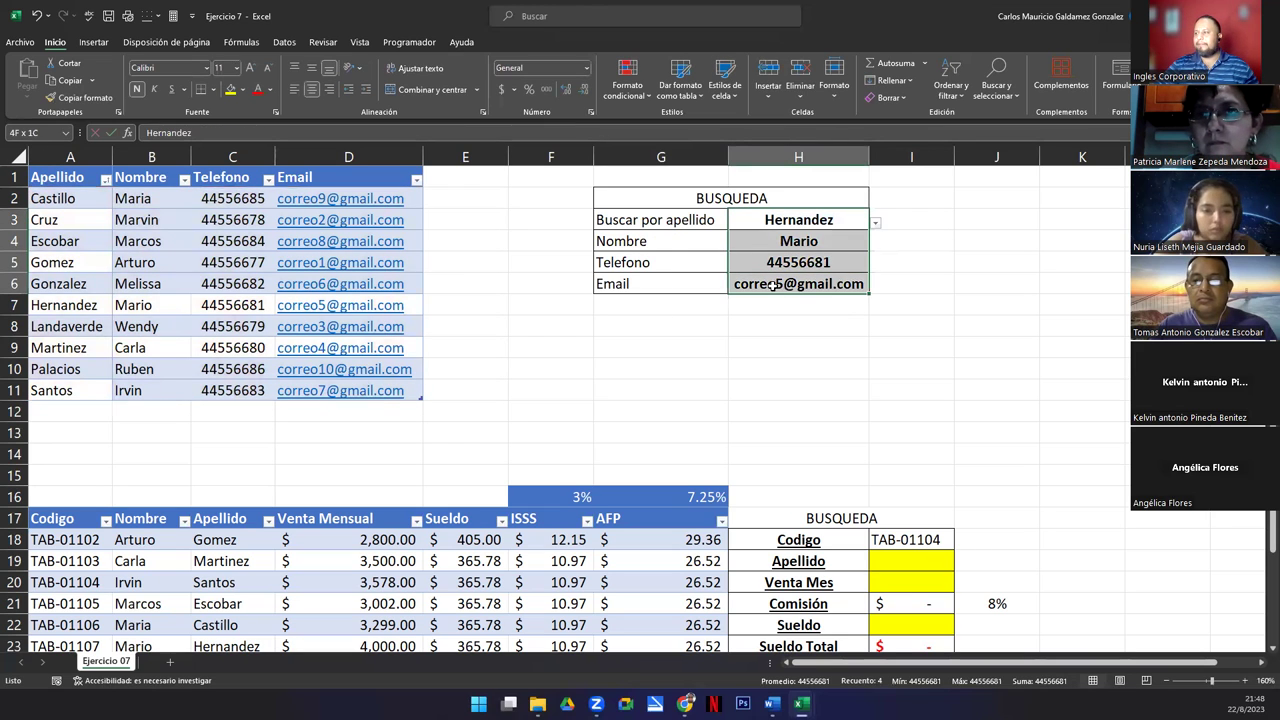
drag(871, 160, 871, 160)
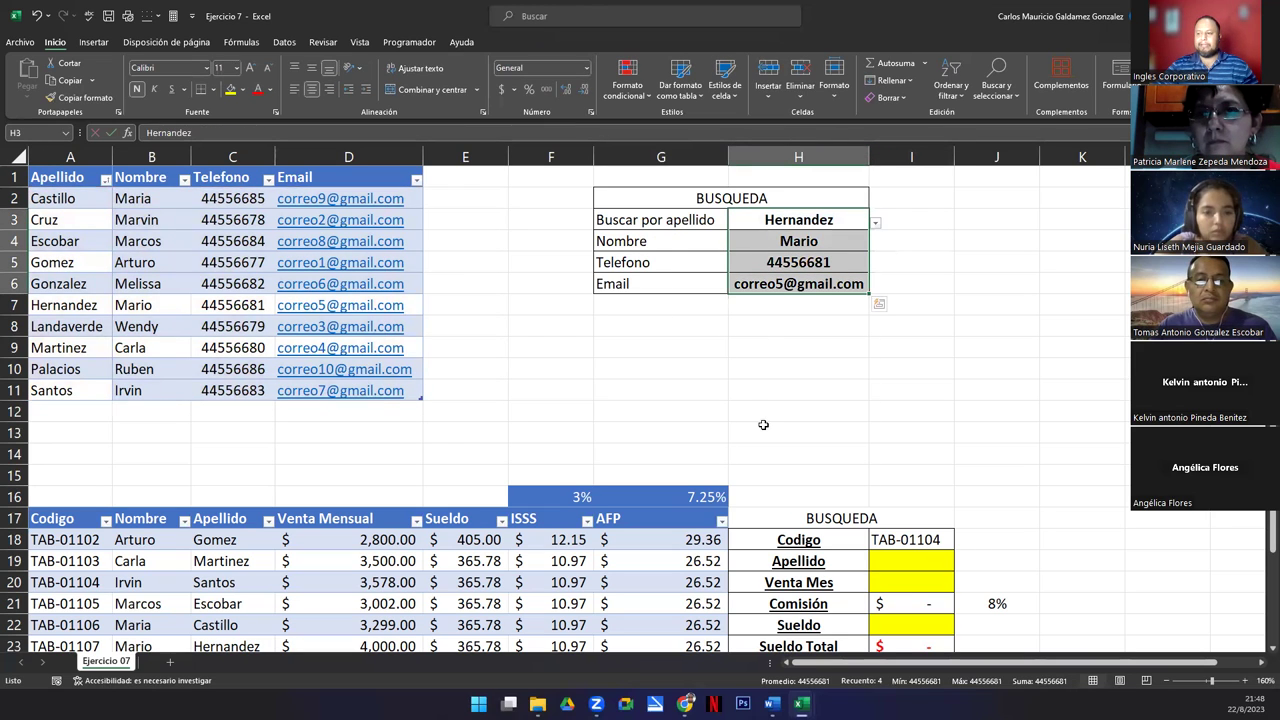
Examine the sales and salary table in A17:G27, including the Venta Mensual, Sueldo and ISSS columns.
scroll(768, 425, down, 5)
drag(1272, 535, 1272, 520)
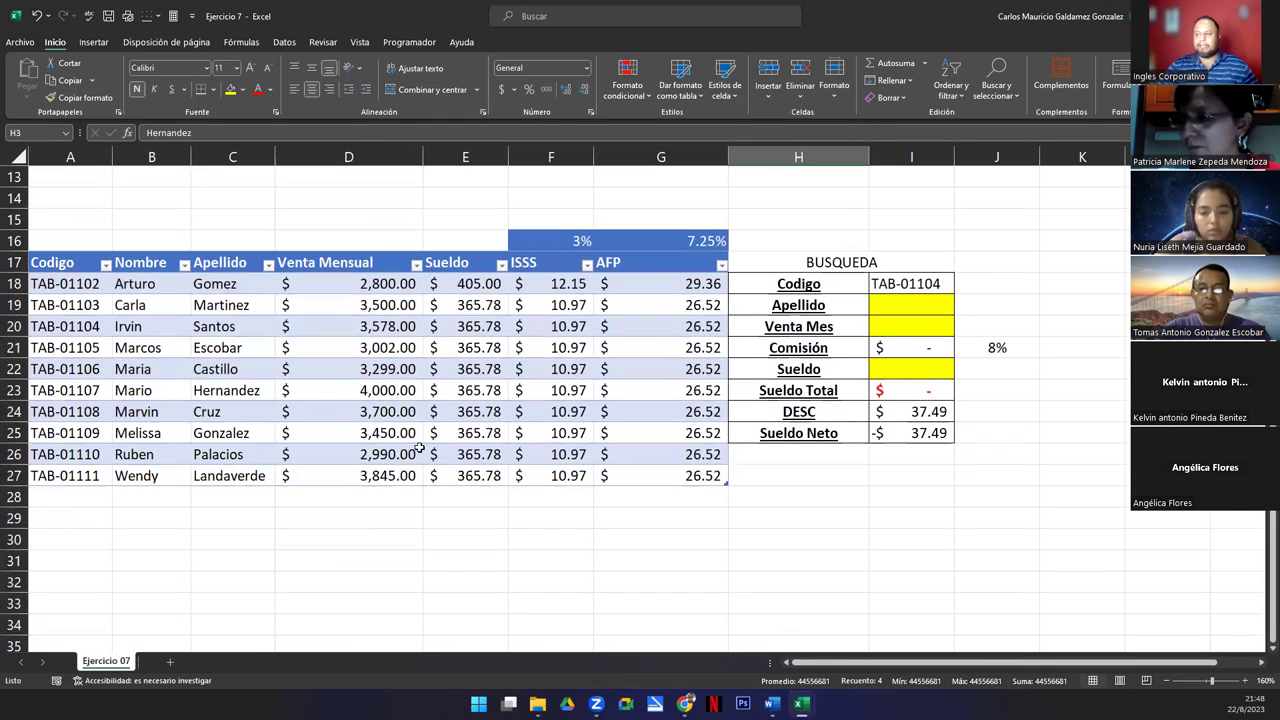
click(392, 392)
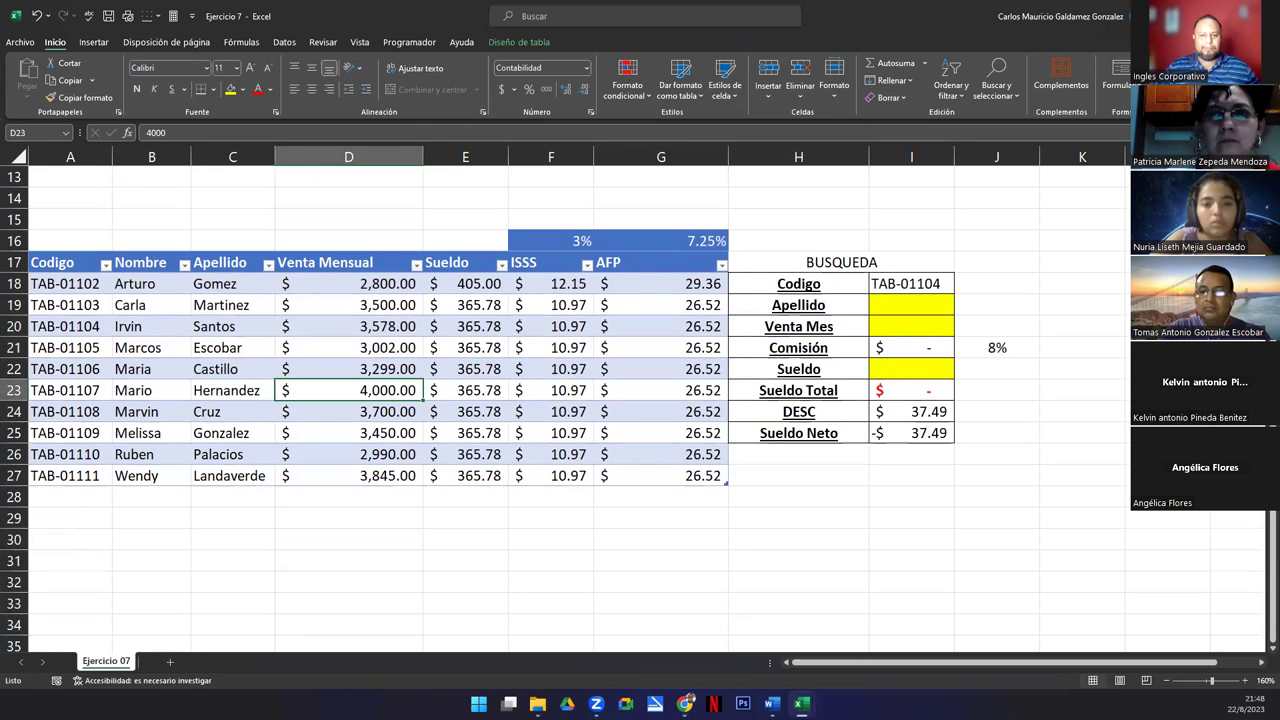
click(537, 703)
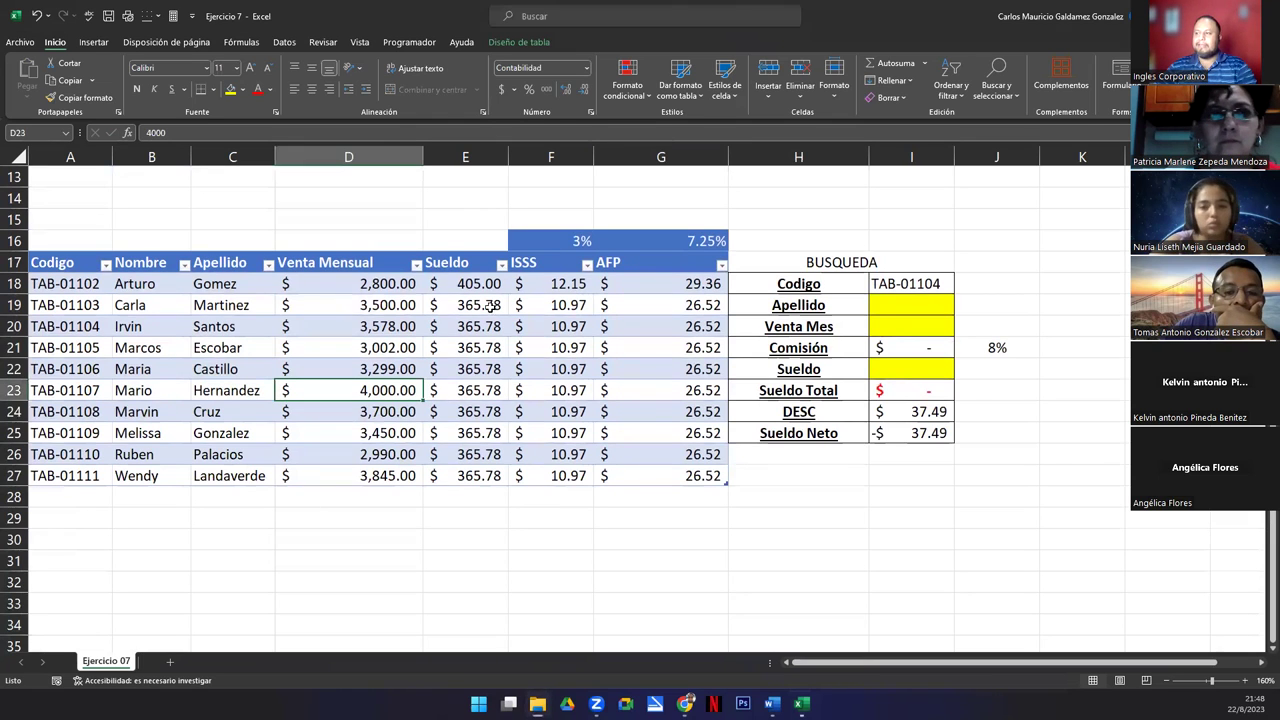
drag(58, 264, 655, 476)
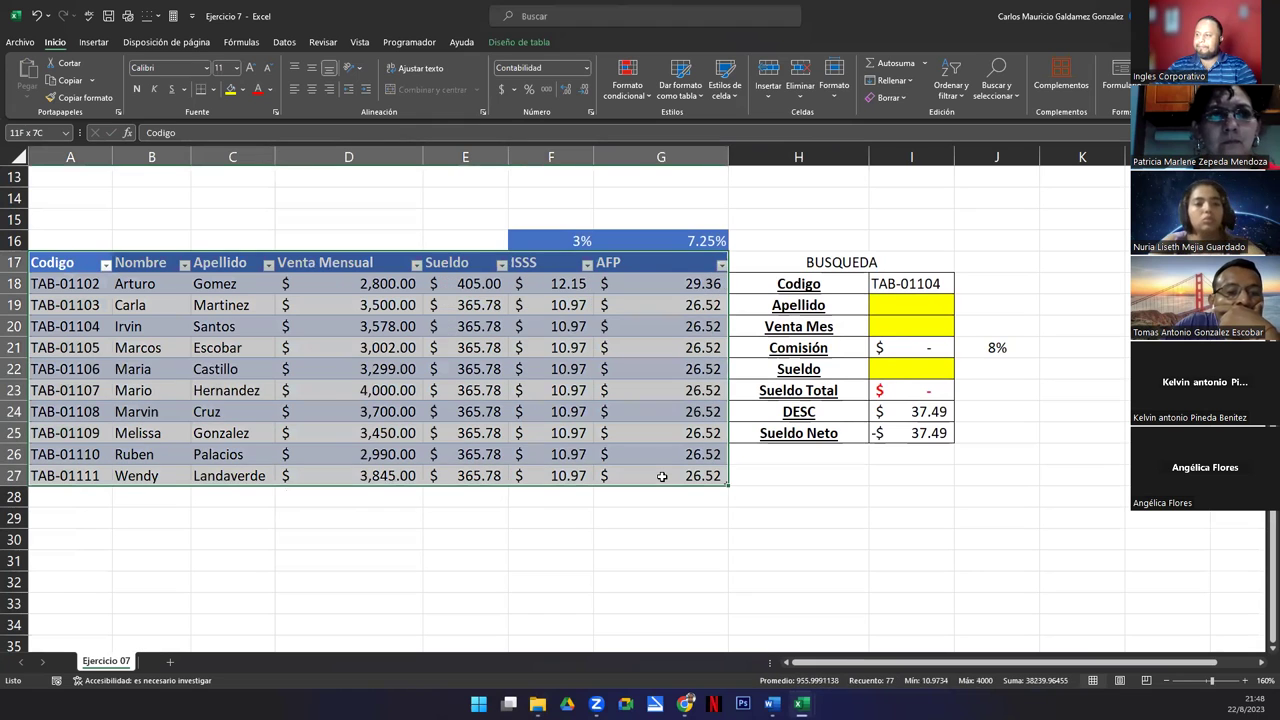
click(465, 284)
drag(465, 284, 474, 482)
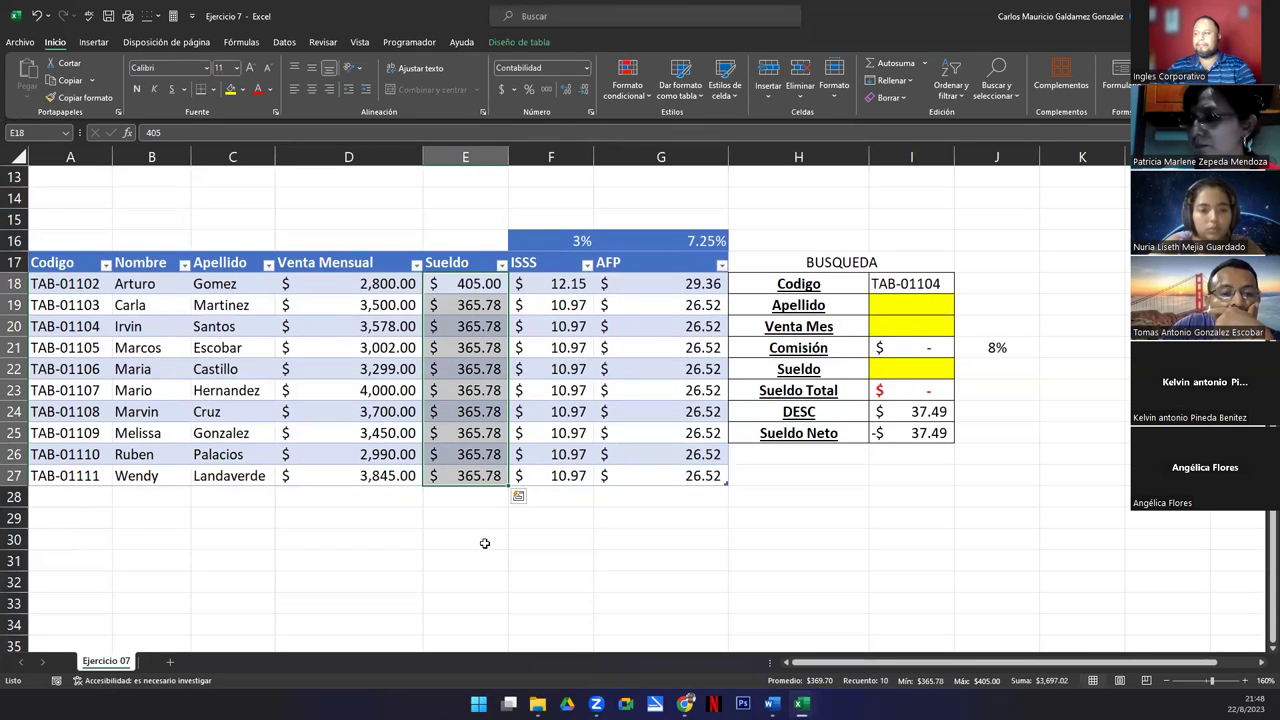
click(562, 432)
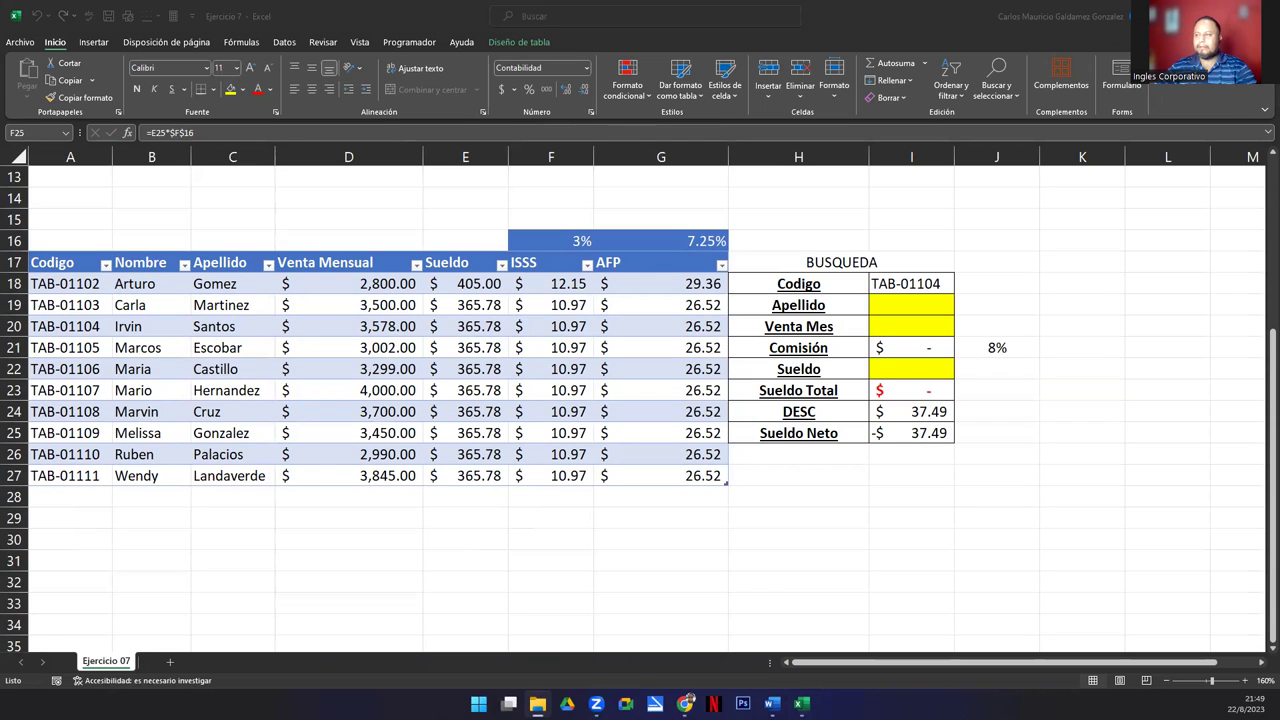
key(alt+Tab)
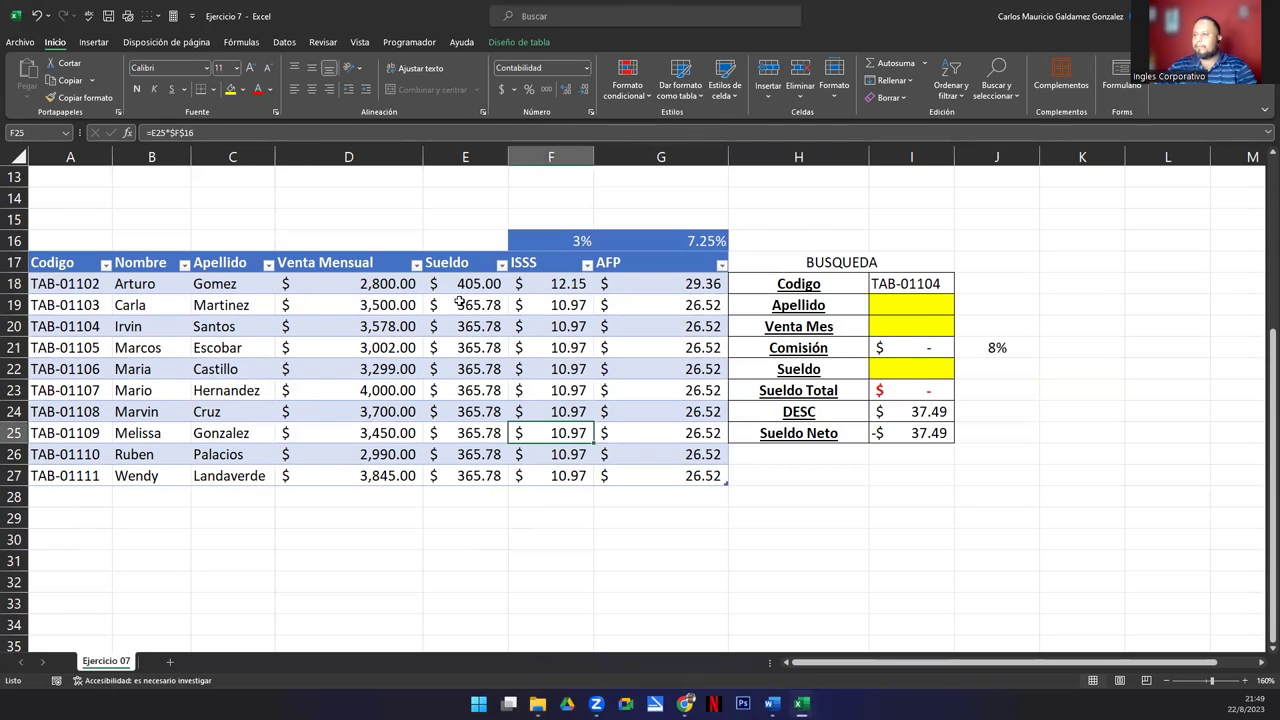
Copy the Sueldo value 365.78 from E19 into Arturo's Sueldo cell E18.
click(458, 302)
key(ctrl+c)
drag(472, 283, 475, 305)
key(ctrl+c)
key(ctrl+v)
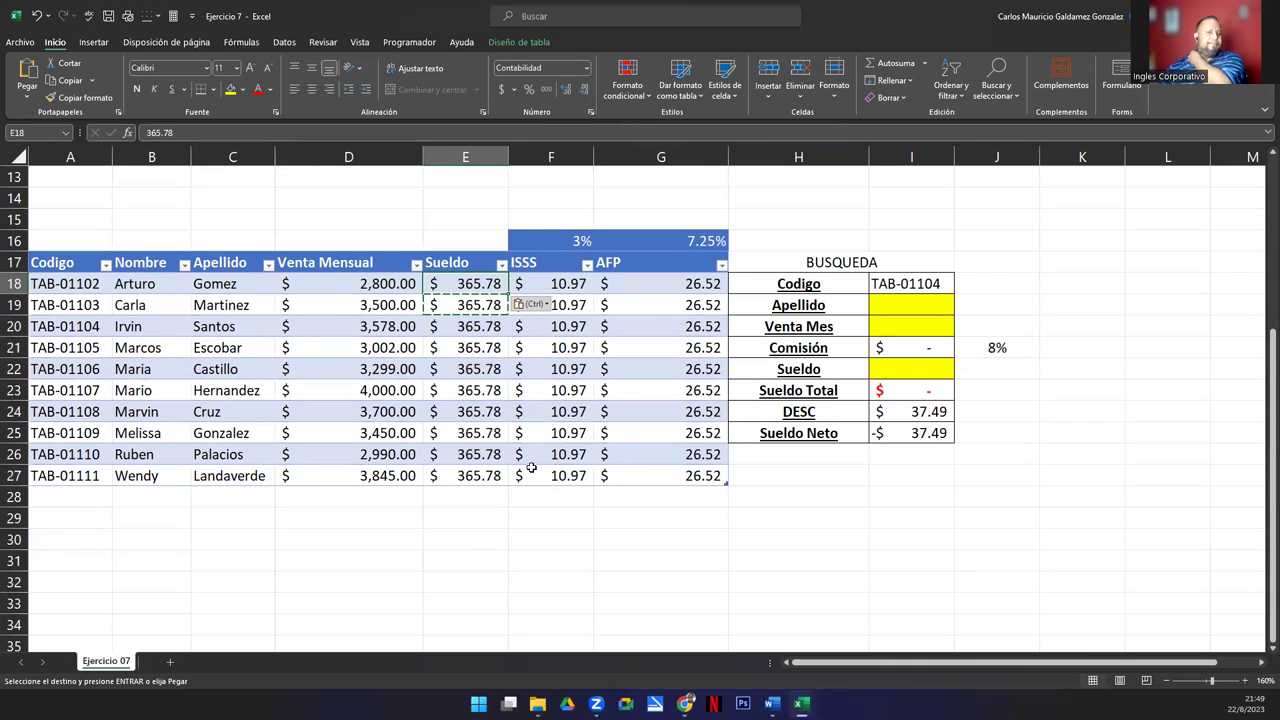
click(481, 368)
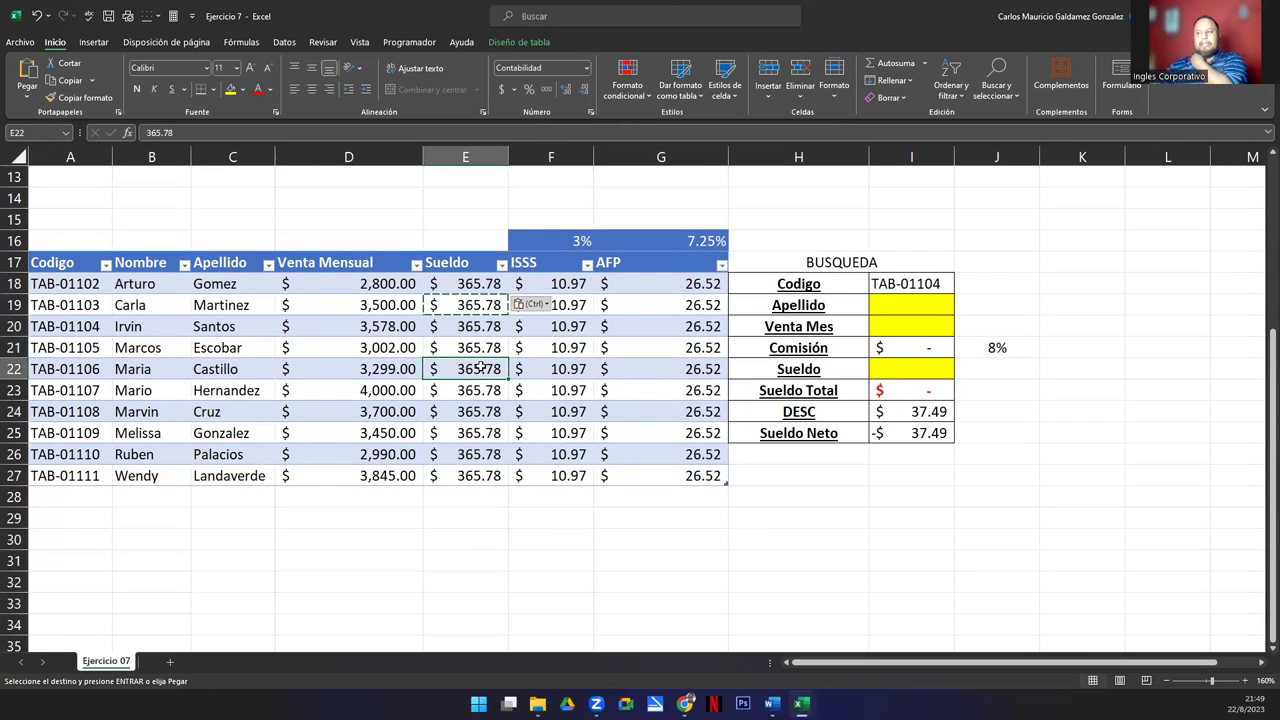
key(Escape)
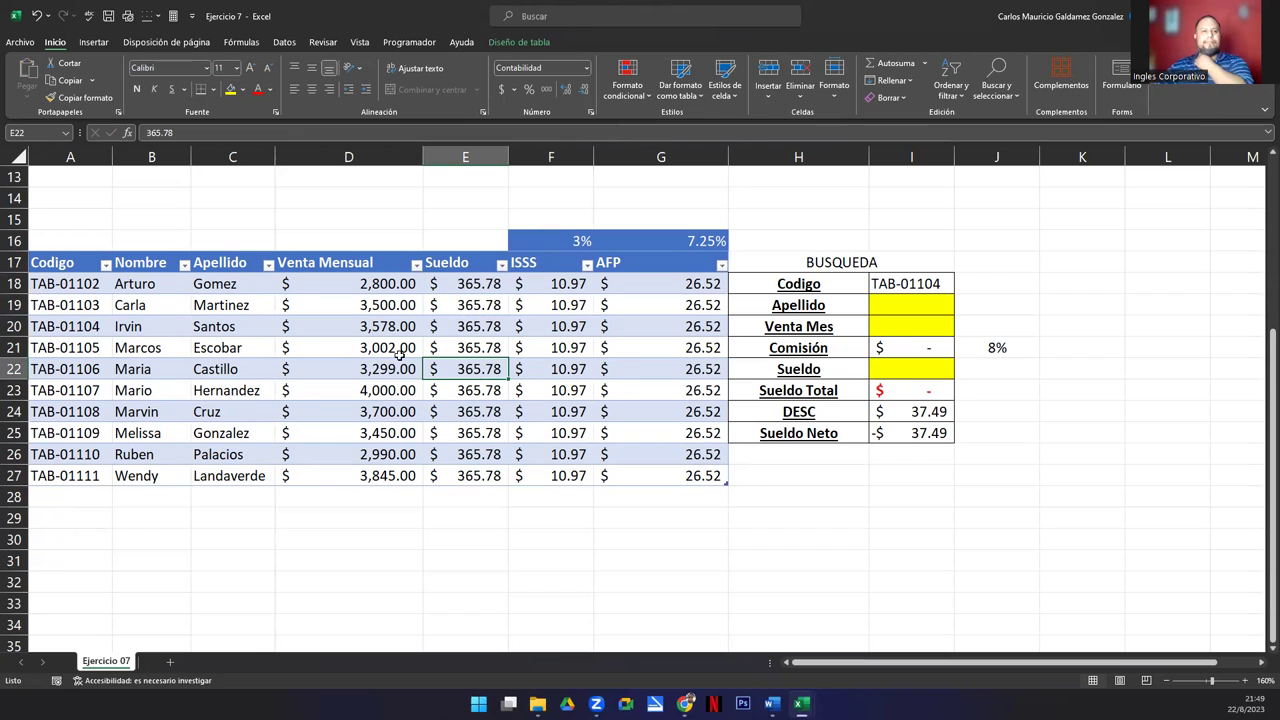
Examine the ISSS and AFP formulas in F18:G27 and the rate cells F16 and G16 they refer to.
drag(544, 283, 683, 478)
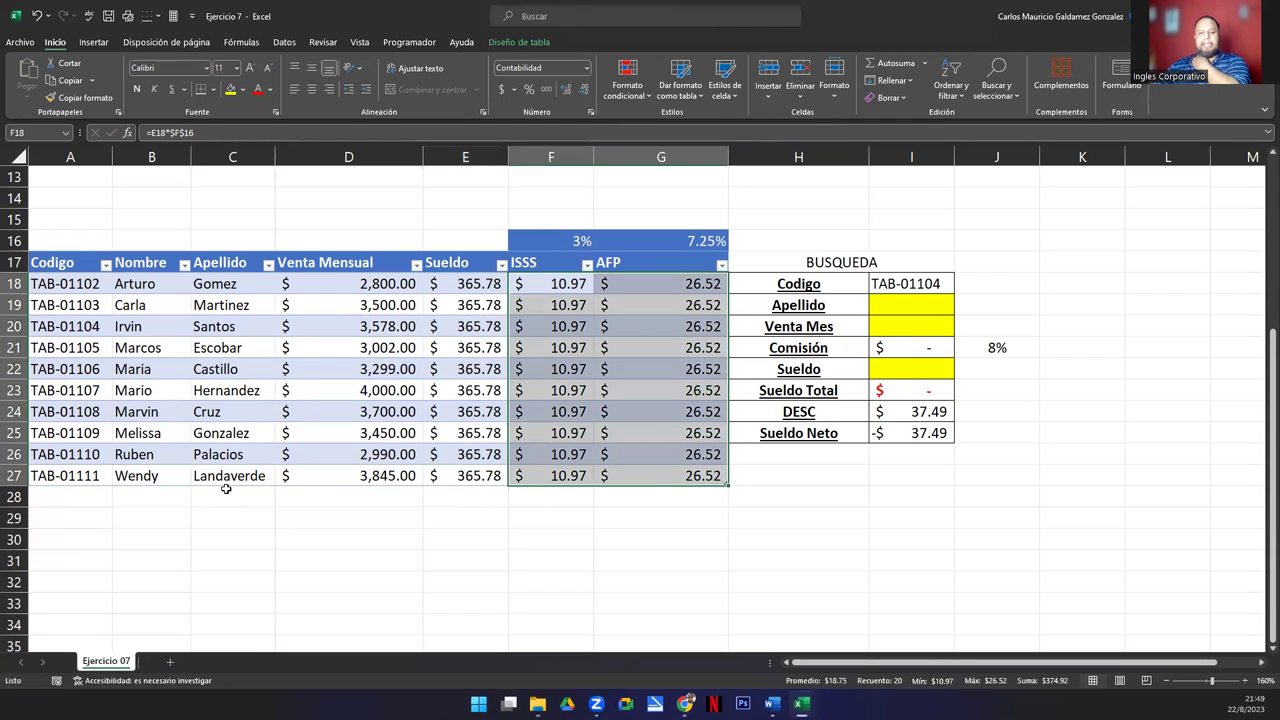
click(524, 429)
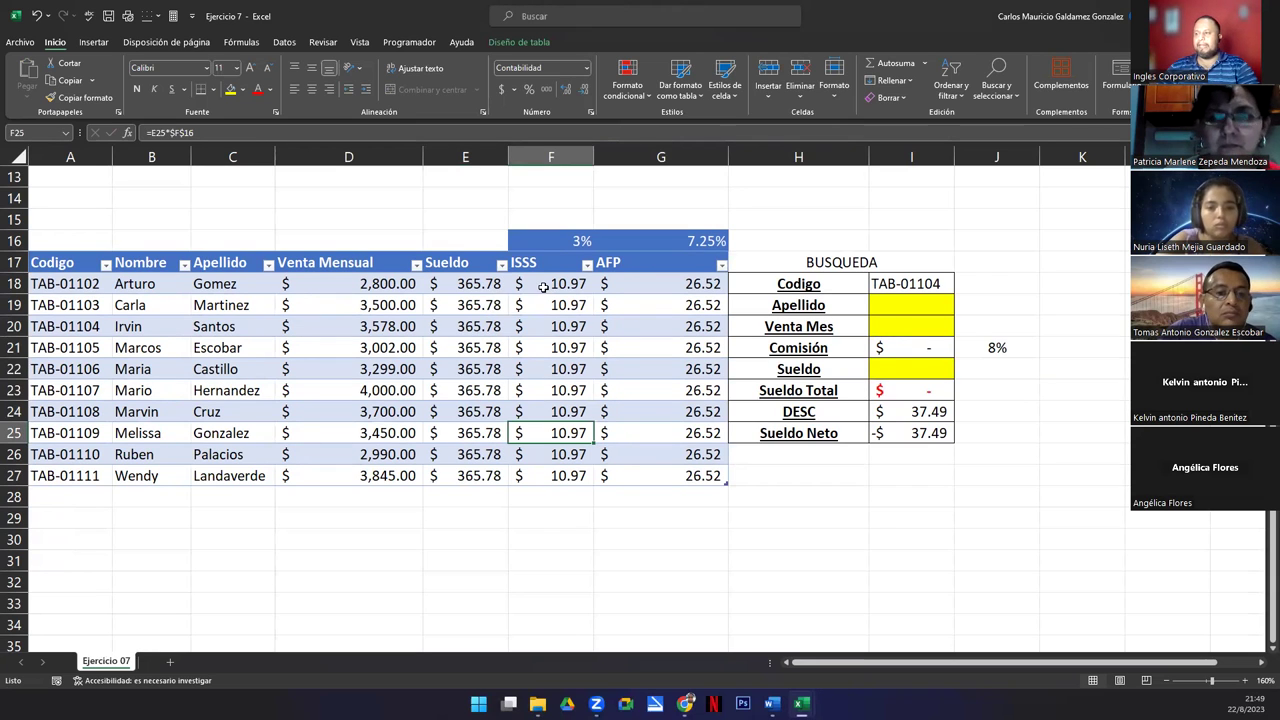
click(543, 287)
double_click(543, 287)
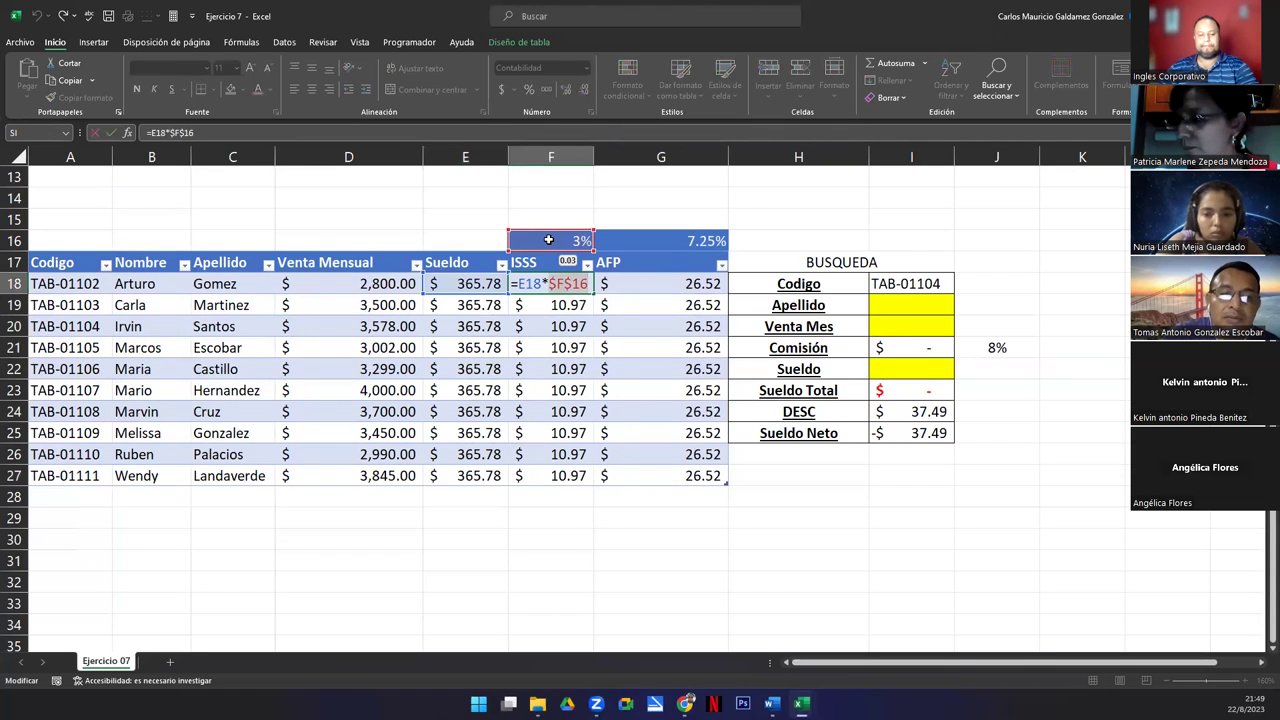
double_click(672, 284)
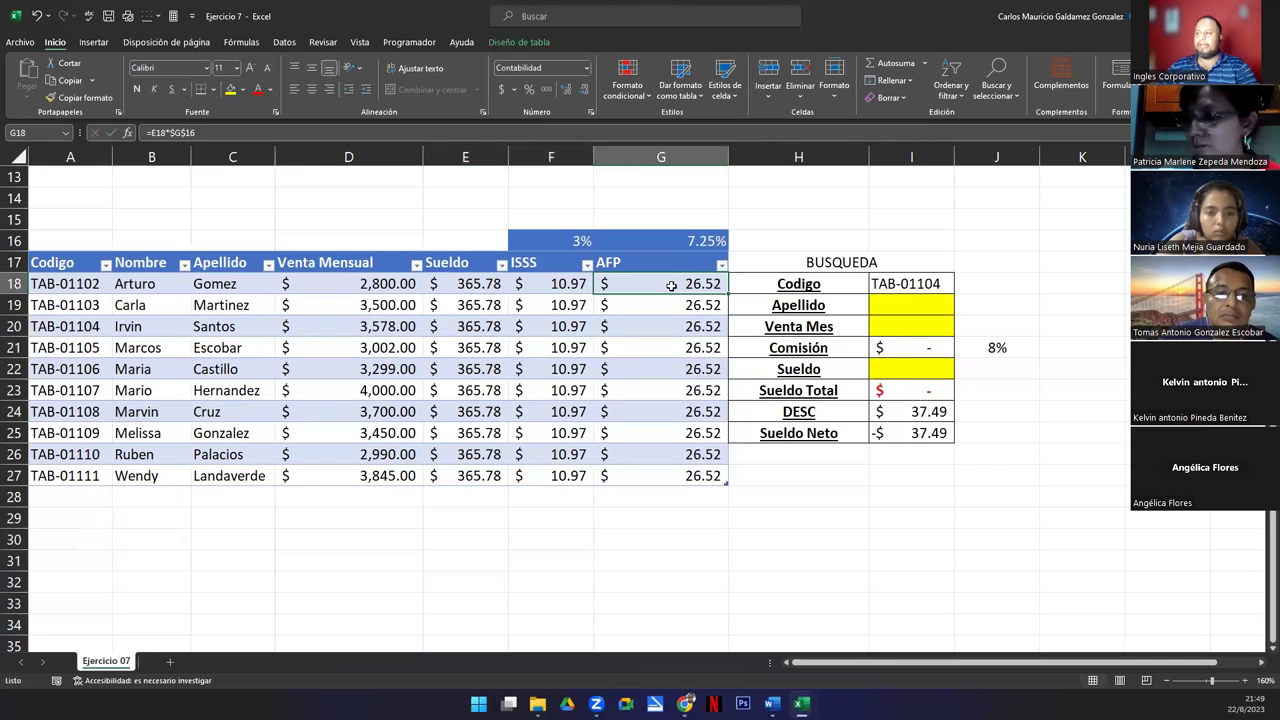
key(Escape)
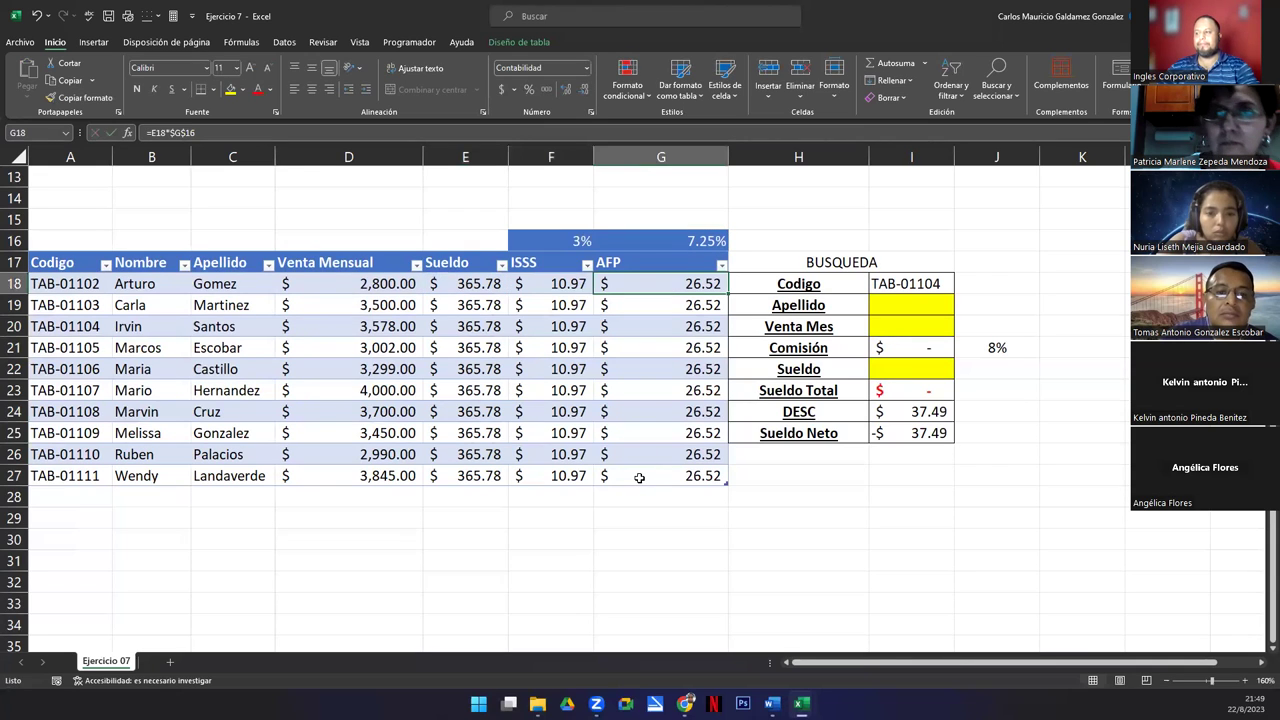
click(549, 287)
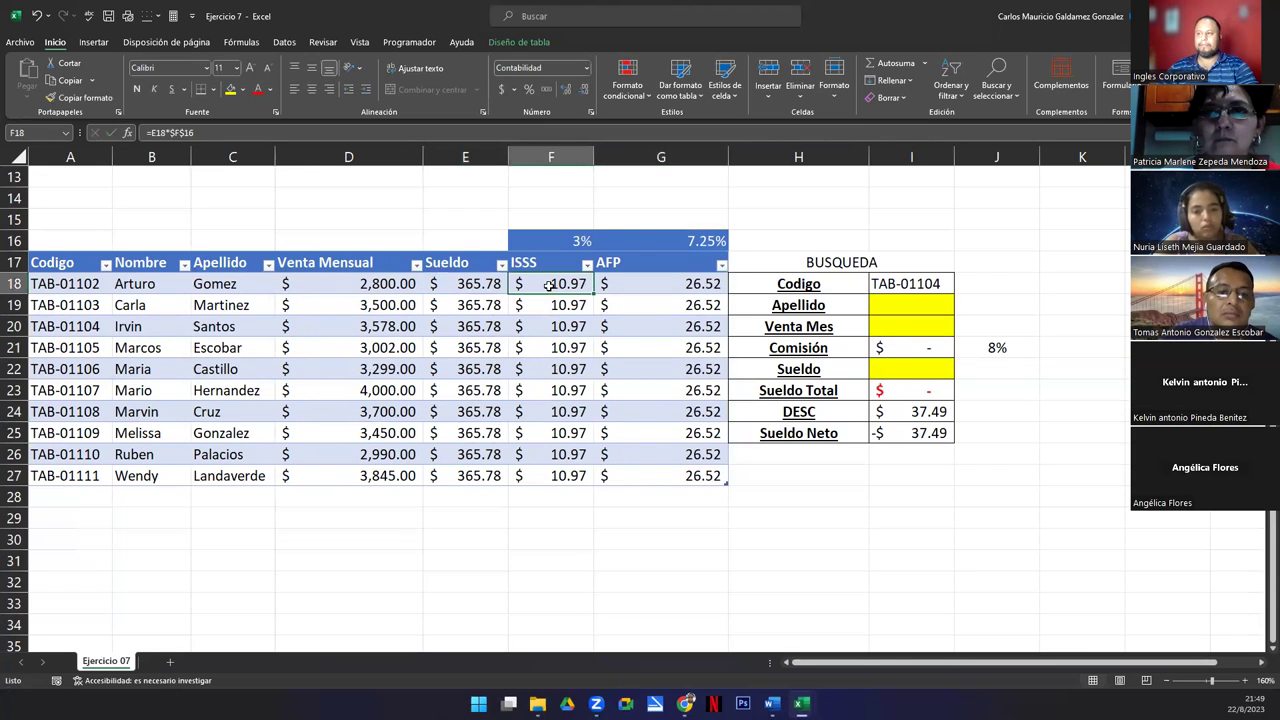
double_click(549, 285)
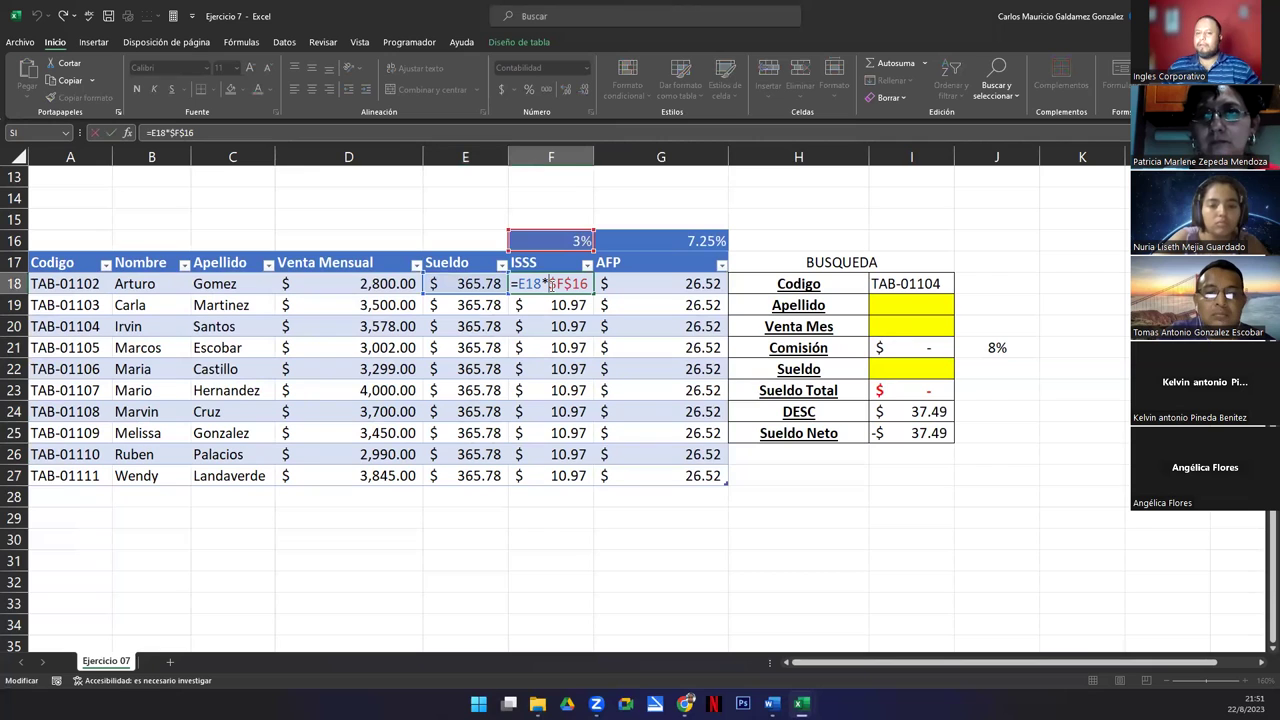
key(Tab)
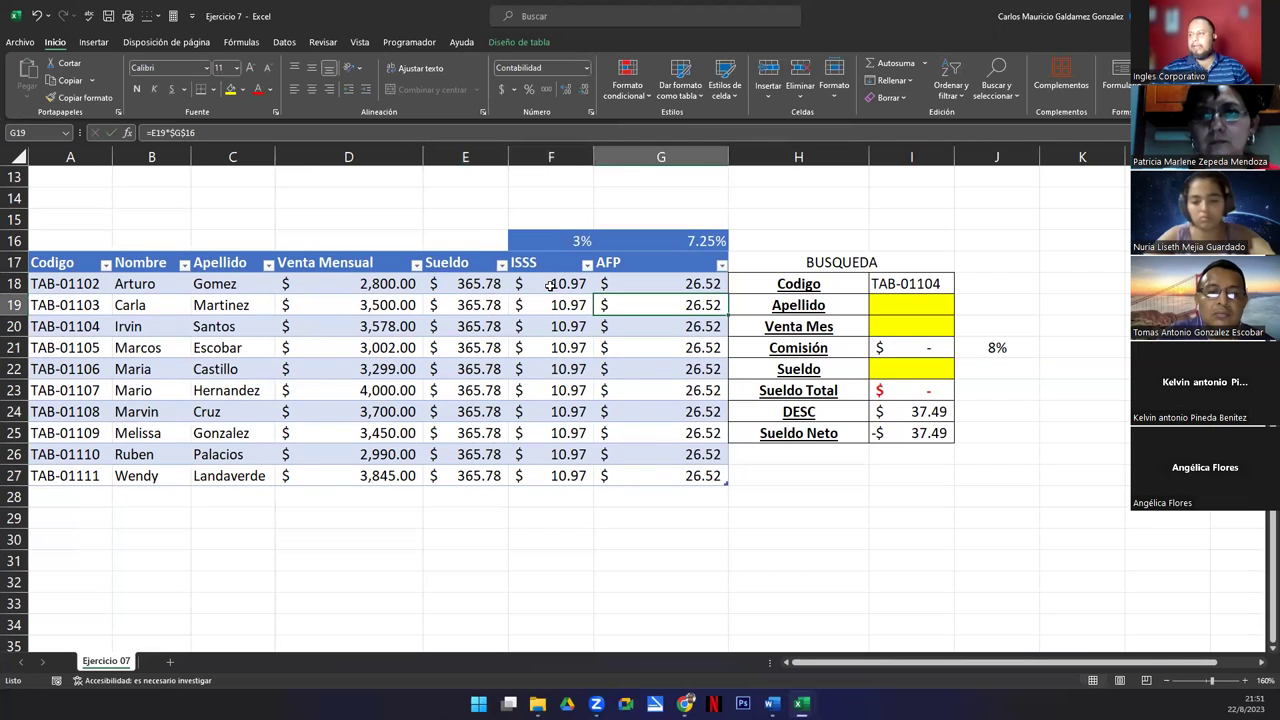
key(F2)
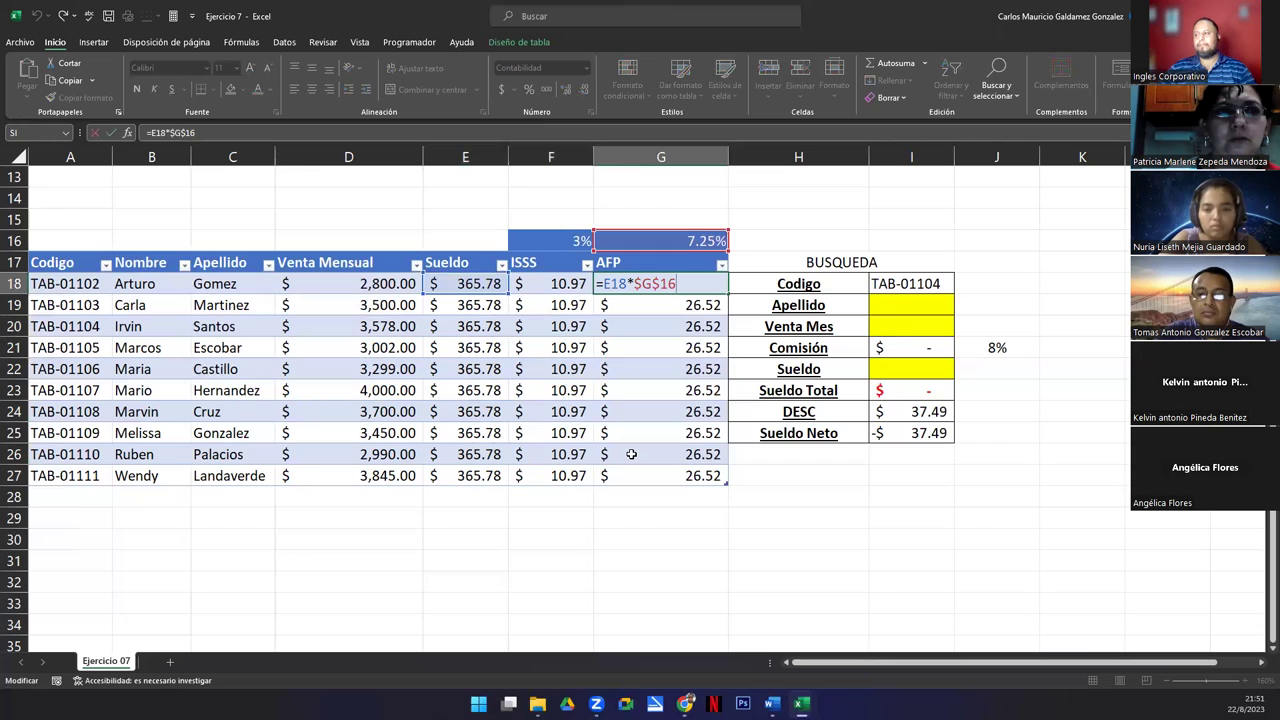
click(536, 284)
drag(536, 284, 662, 478)
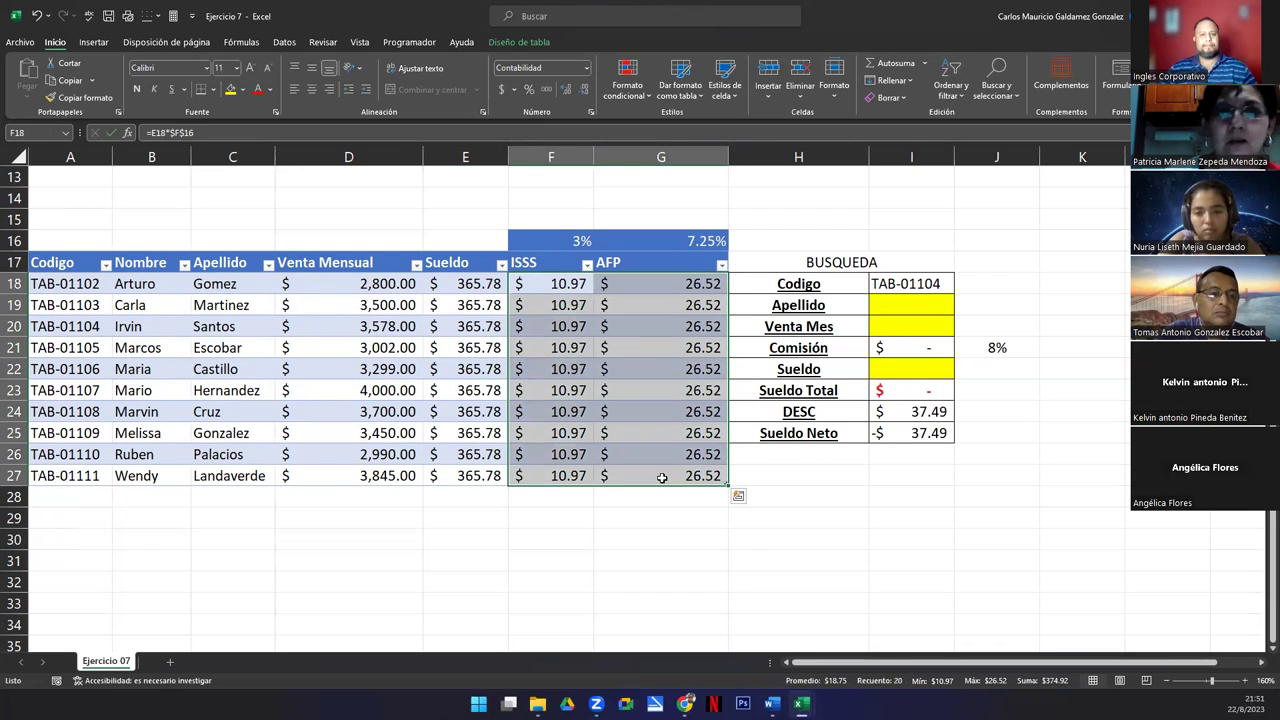
click(662, 478)
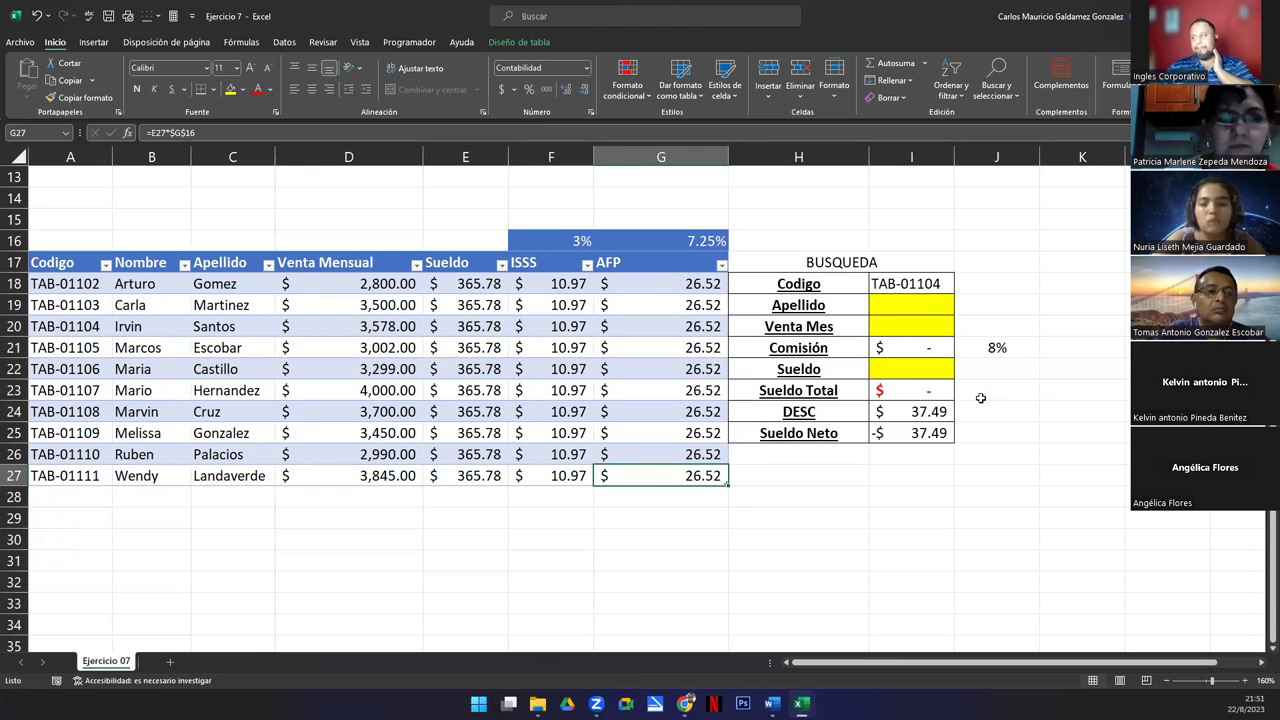
Look through the code choices of the BUSQUEDA form's Codigo cell I18 and clear its content.
click(918, 284)
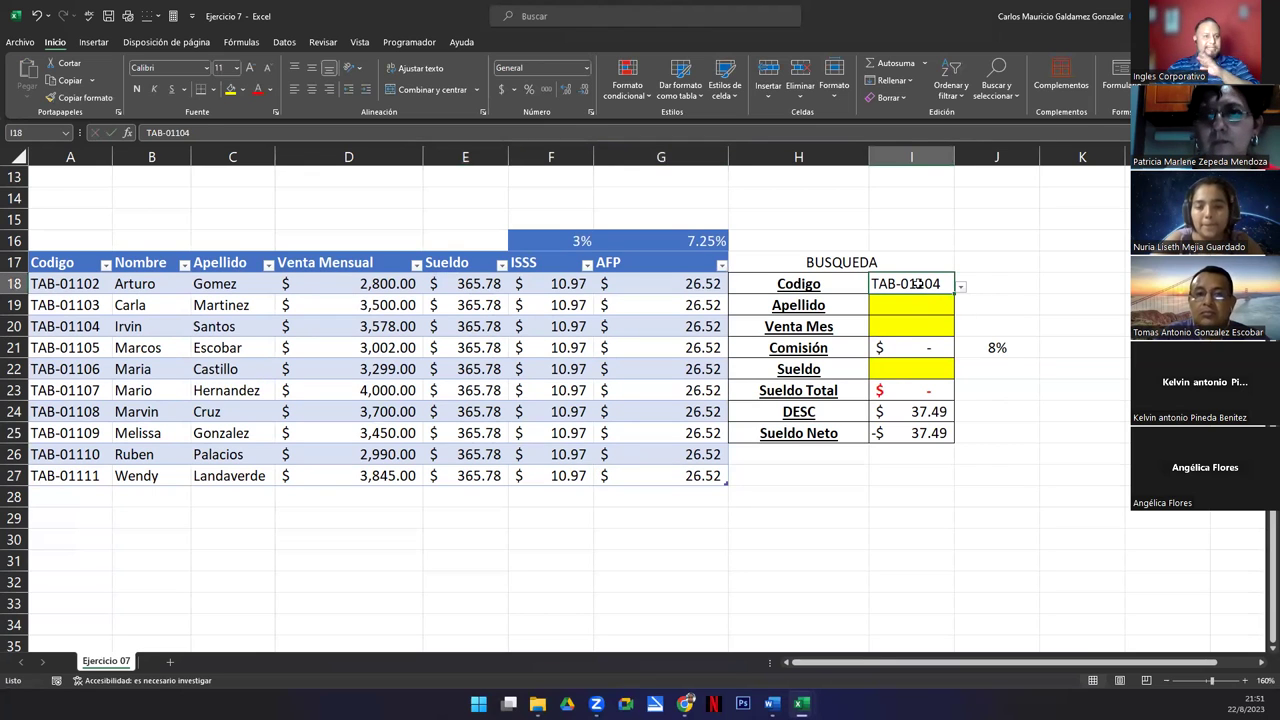
click(960, 287)
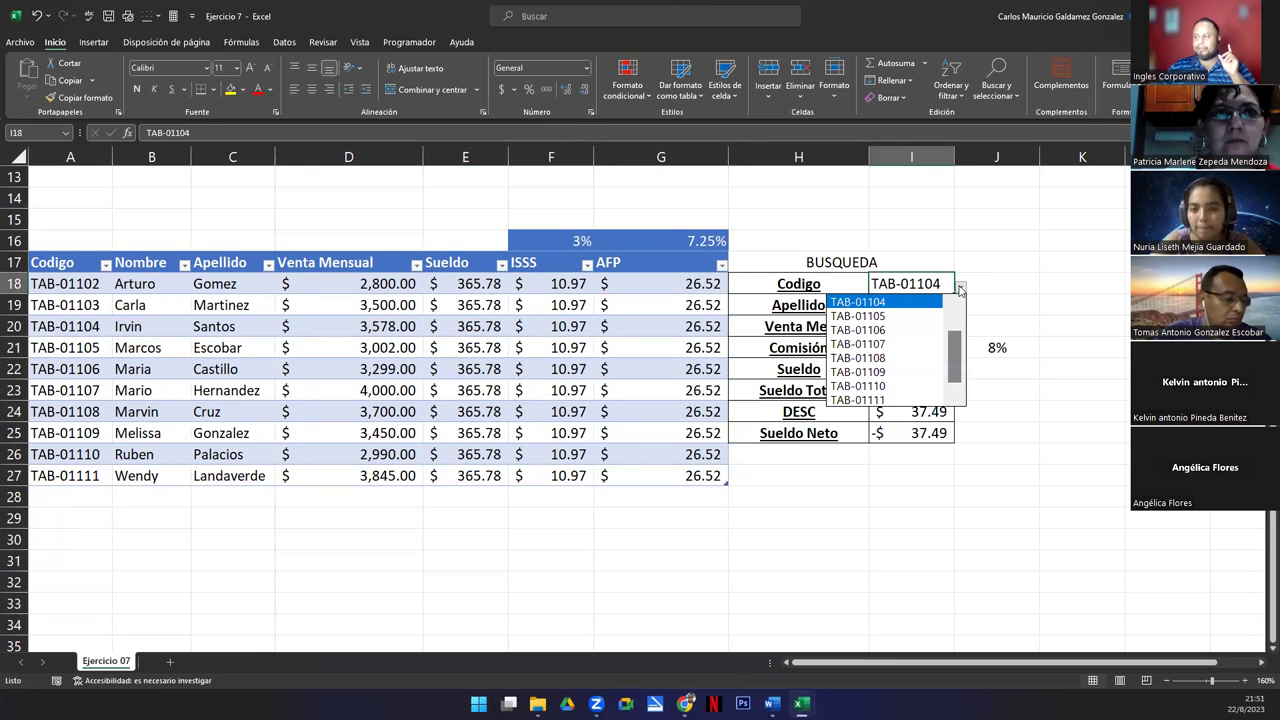
drag(953, 365, 961, 327)
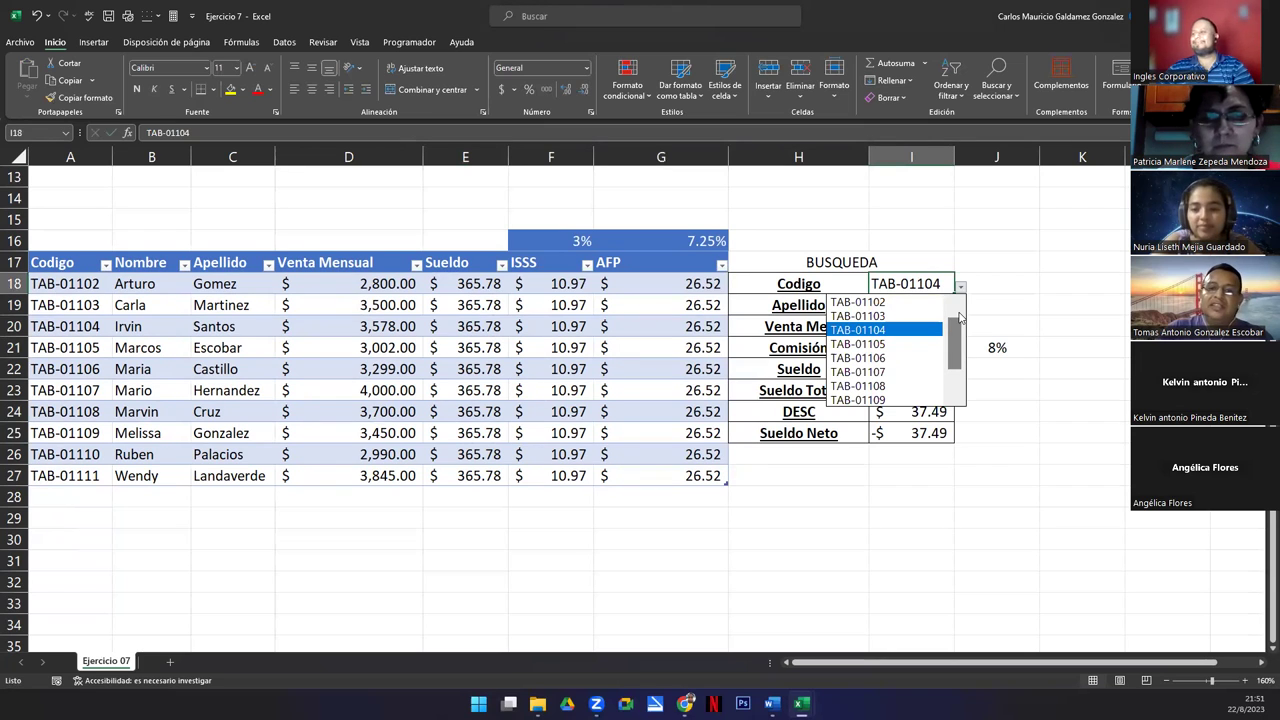
key(Escape)
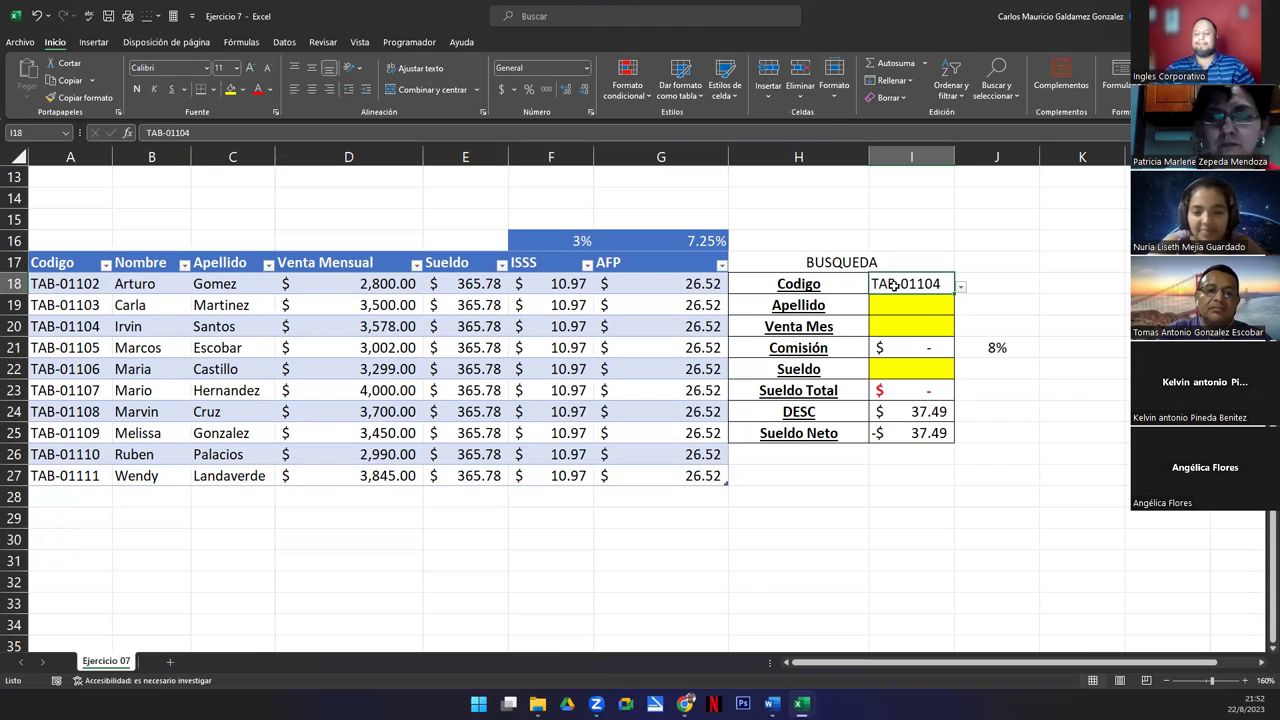
key(Delete)
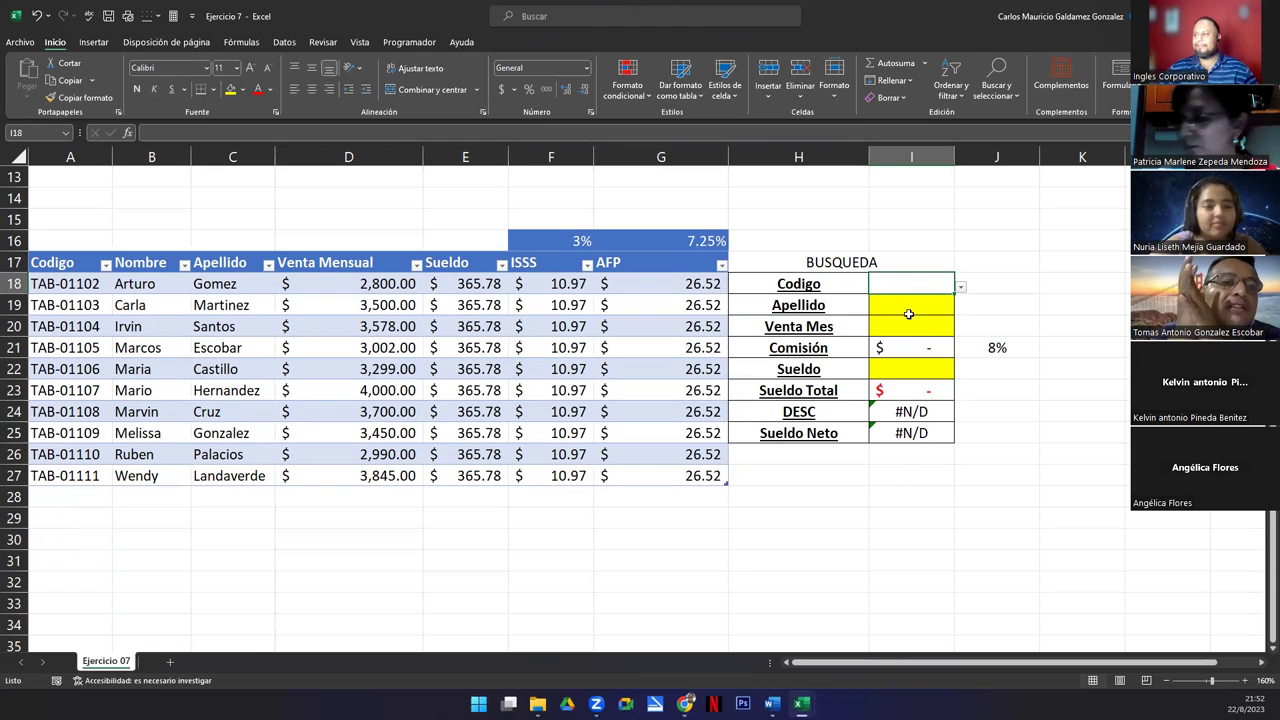
Review the list validation of the Codigo cell I18, including its source range $A$18:$A$27, and look through its dropdown choices.
click(285, 42)
click(716, 80)
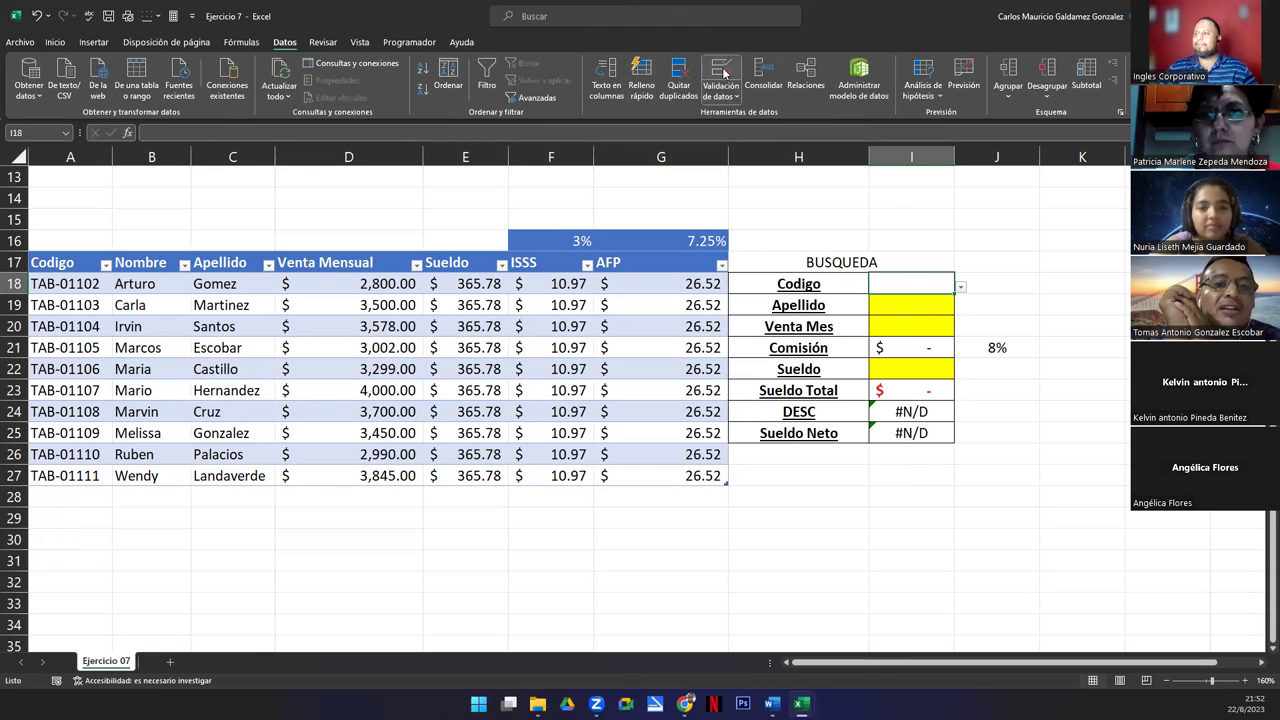
click(694, 301)
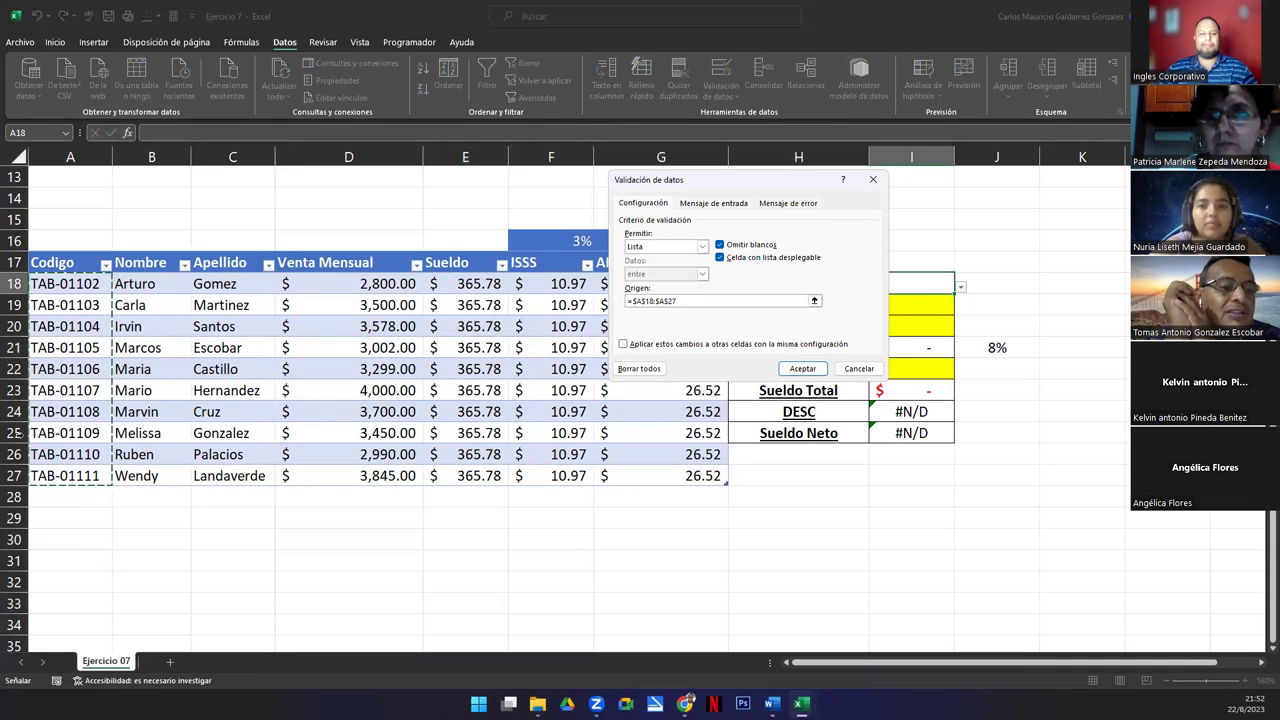
click(823, 367)
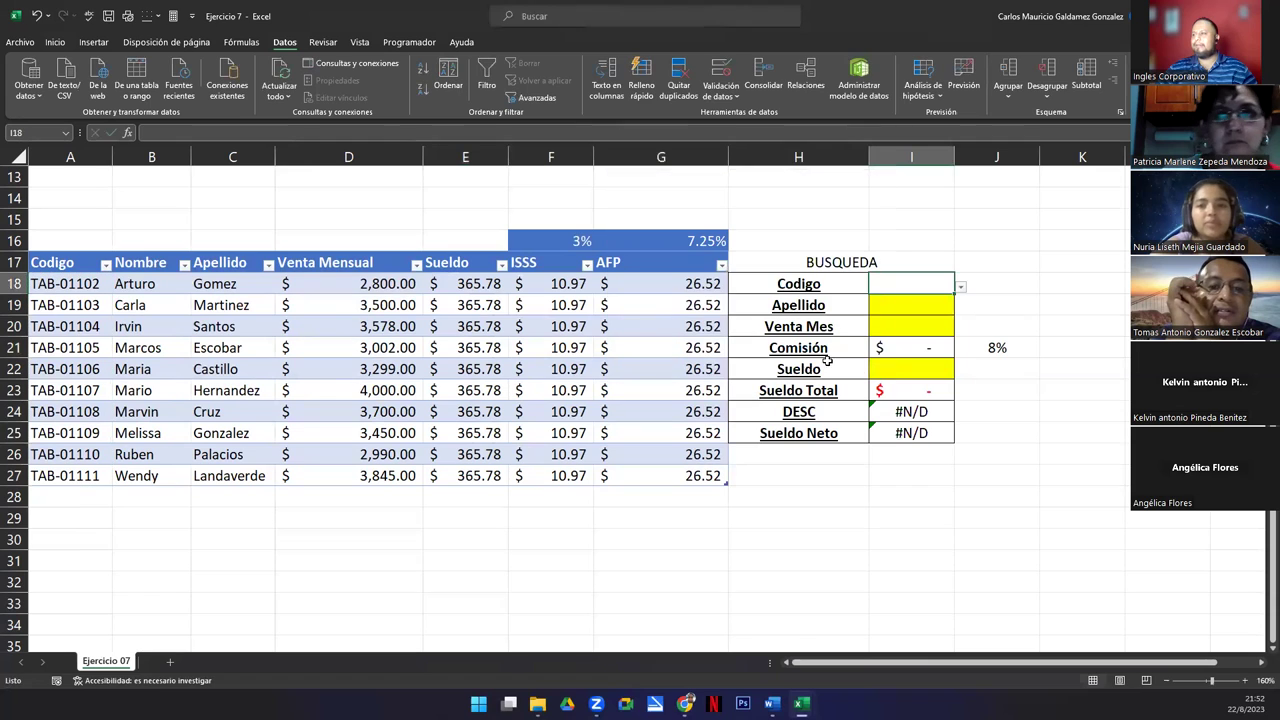
click(960, 287)
drag(958, 348, 947, 295)
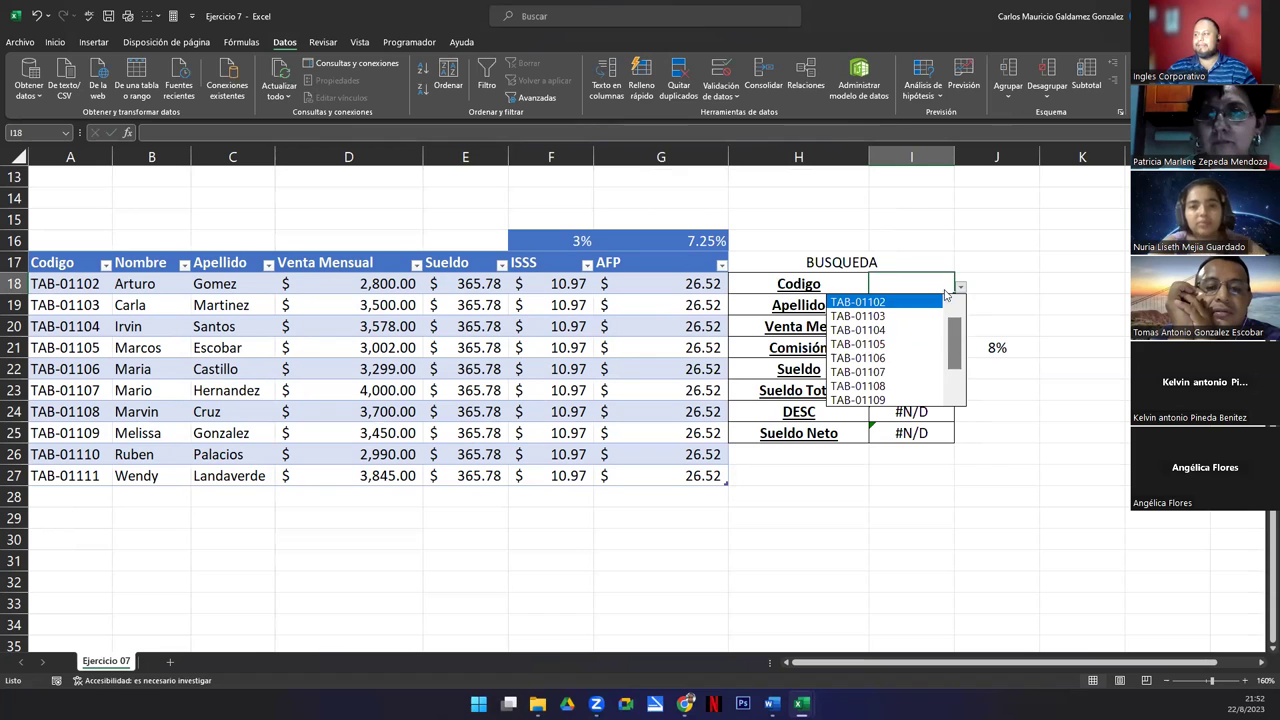
click(961, 288)
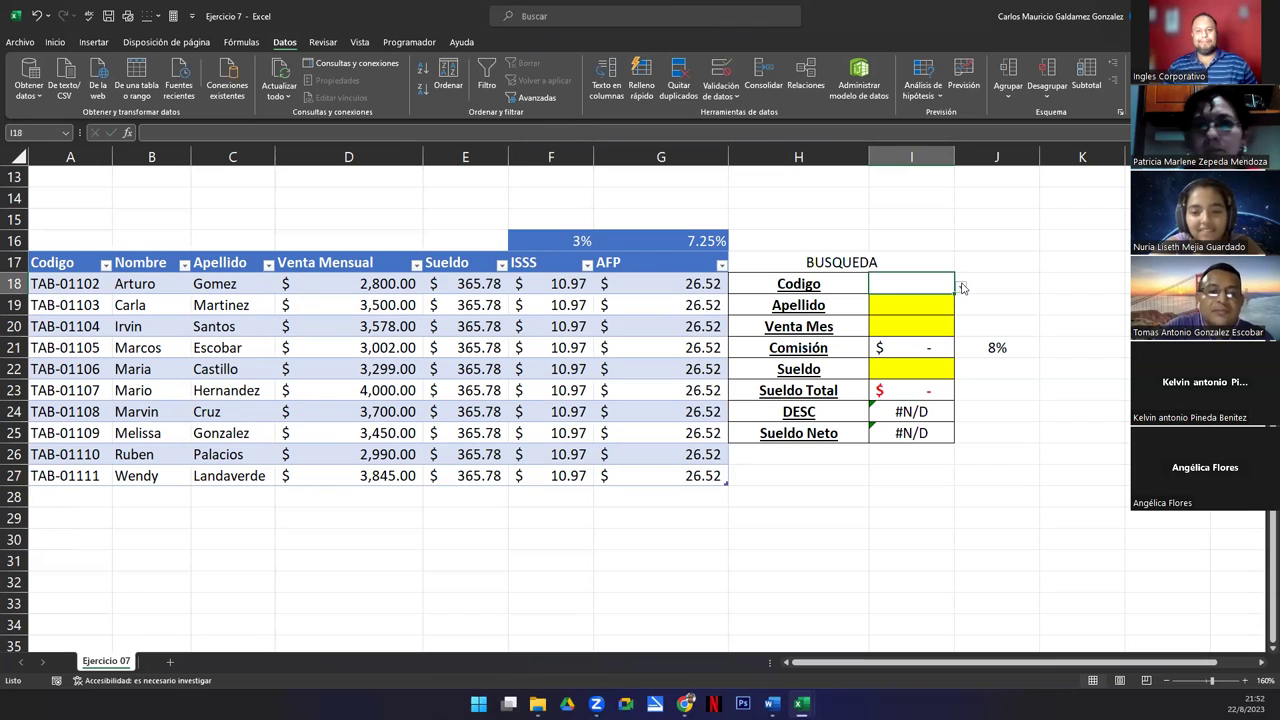
Examine the form's yellow Apellido, Venta Mes and Sueldo cells, the Comisión formula in I21 and the table's Sueldo column.
click(913, 309)
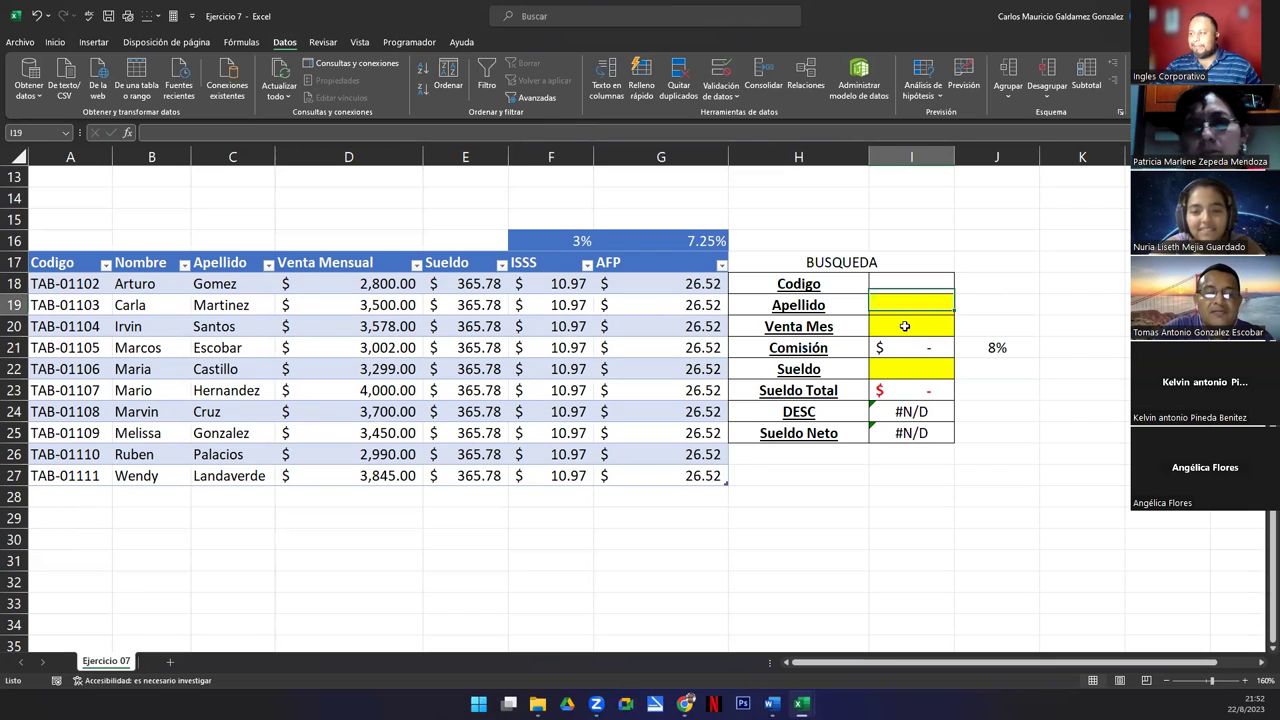
click(897, 331)
click(890, 368)
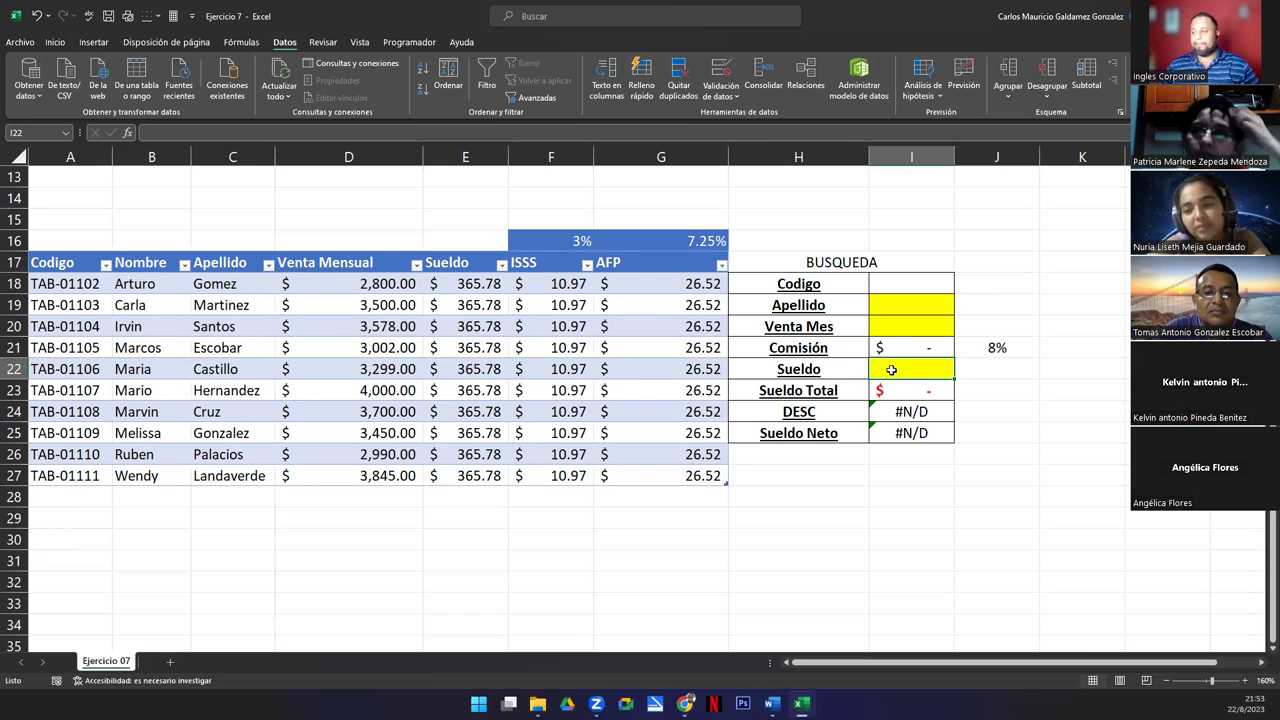
click(887, 304)
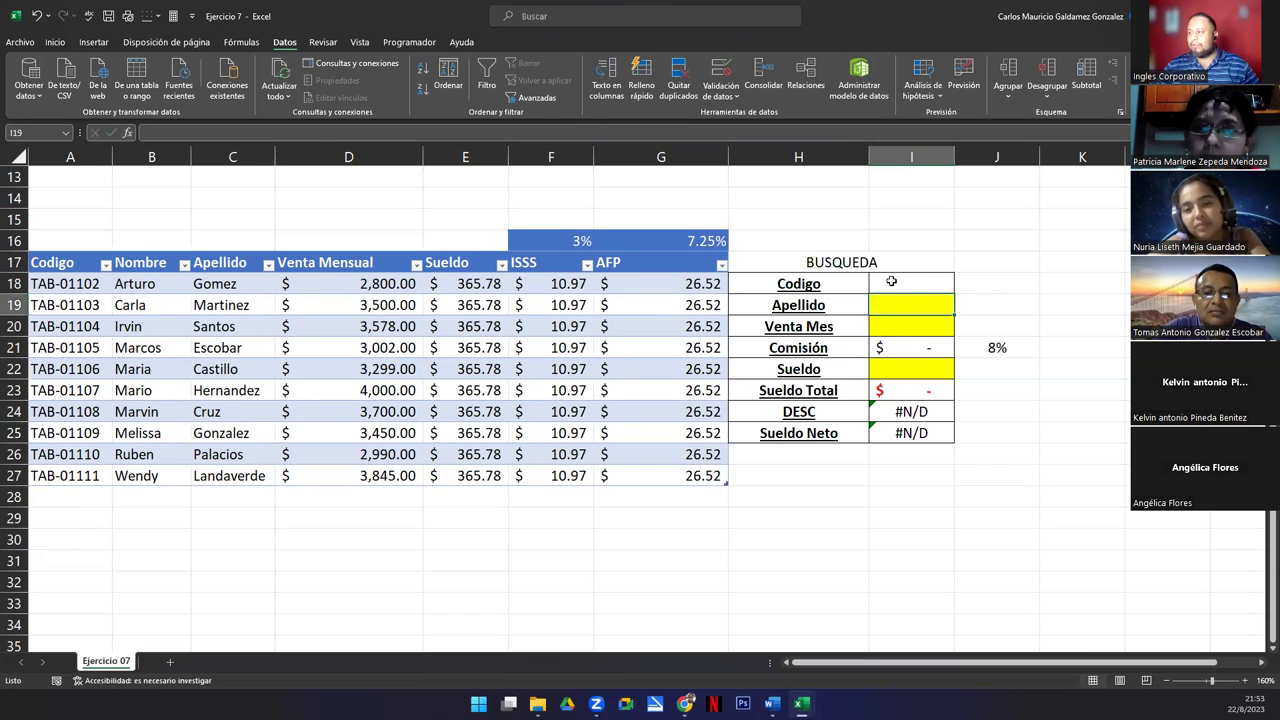
click(891, 282)
click(894, 302)
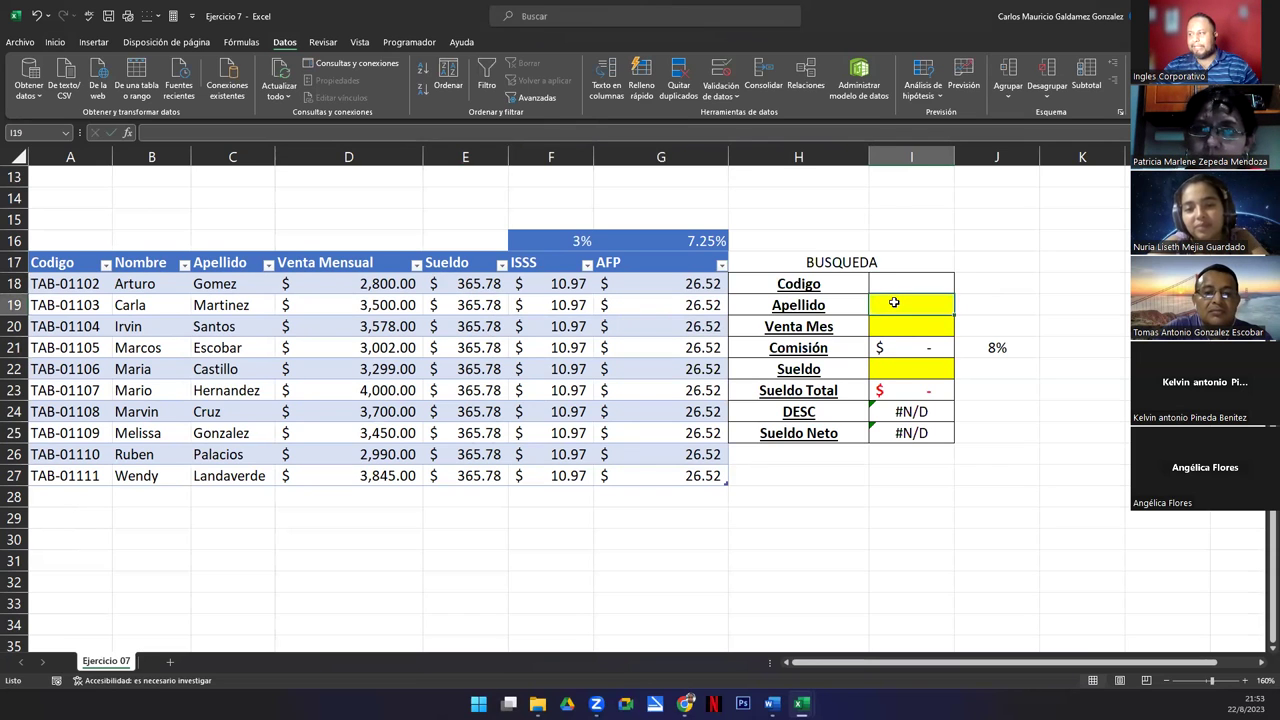
click(908, 325)
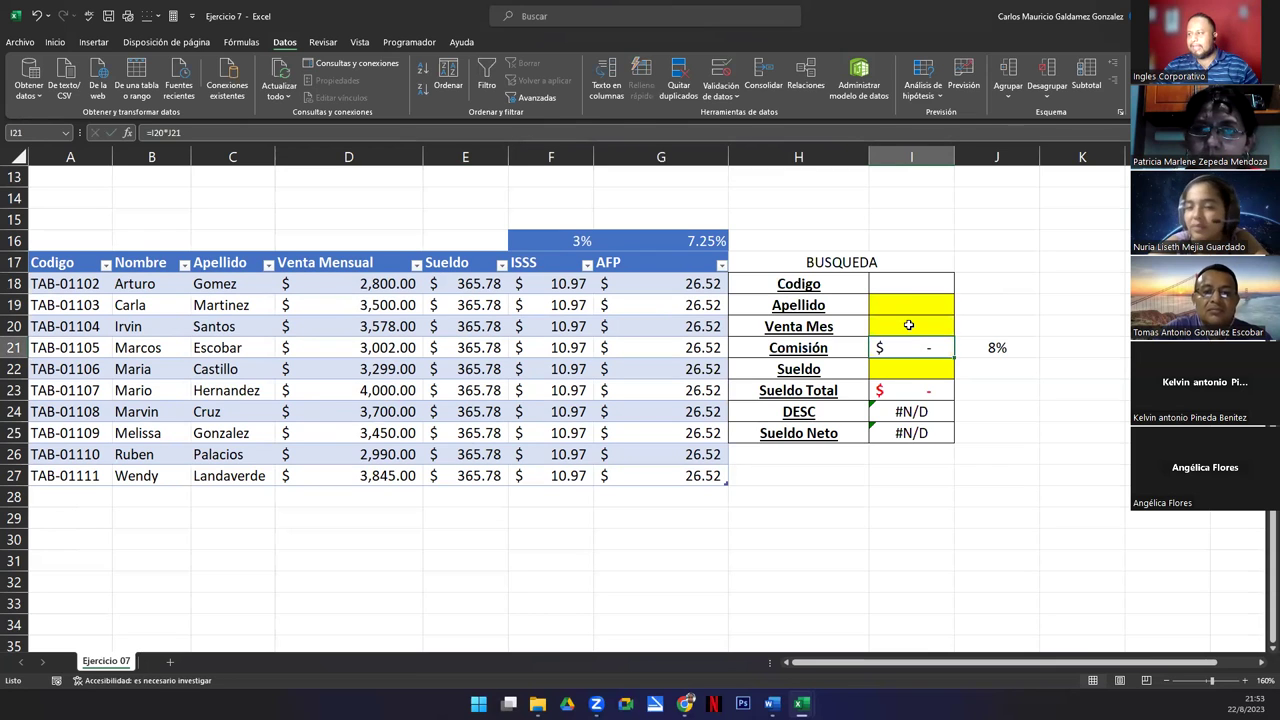
click(903, 282)
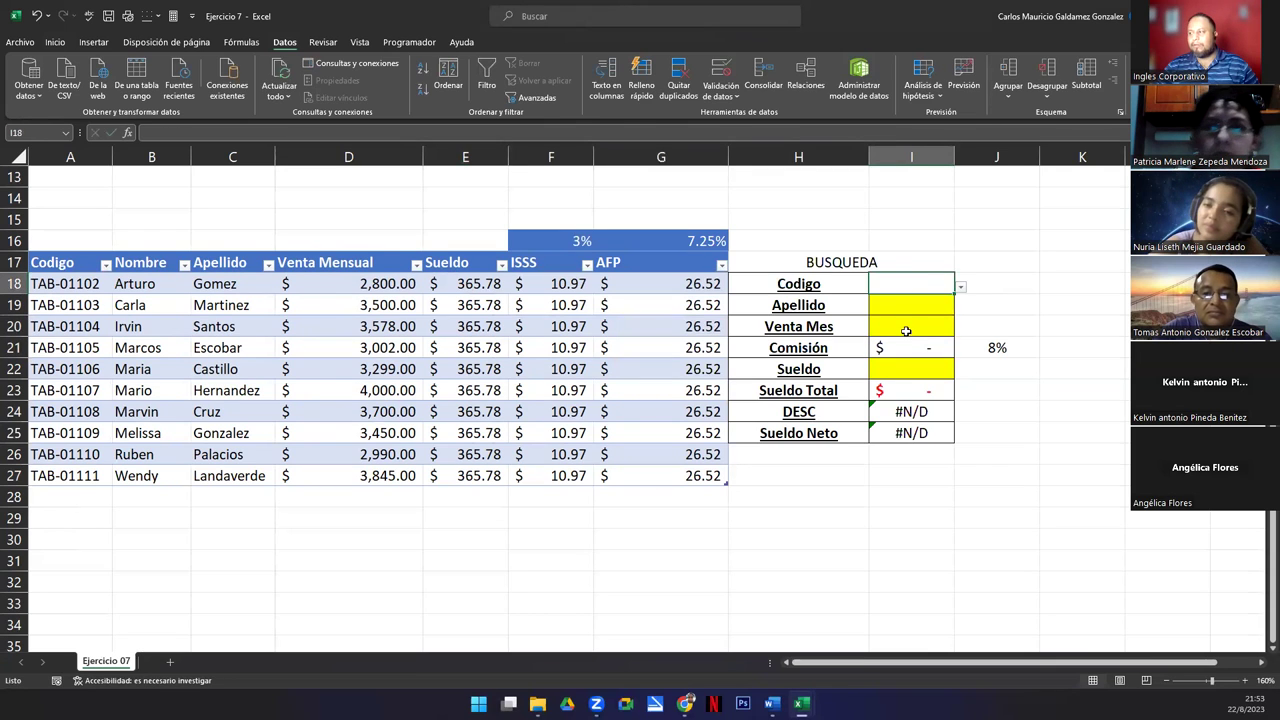
click(904, 328)
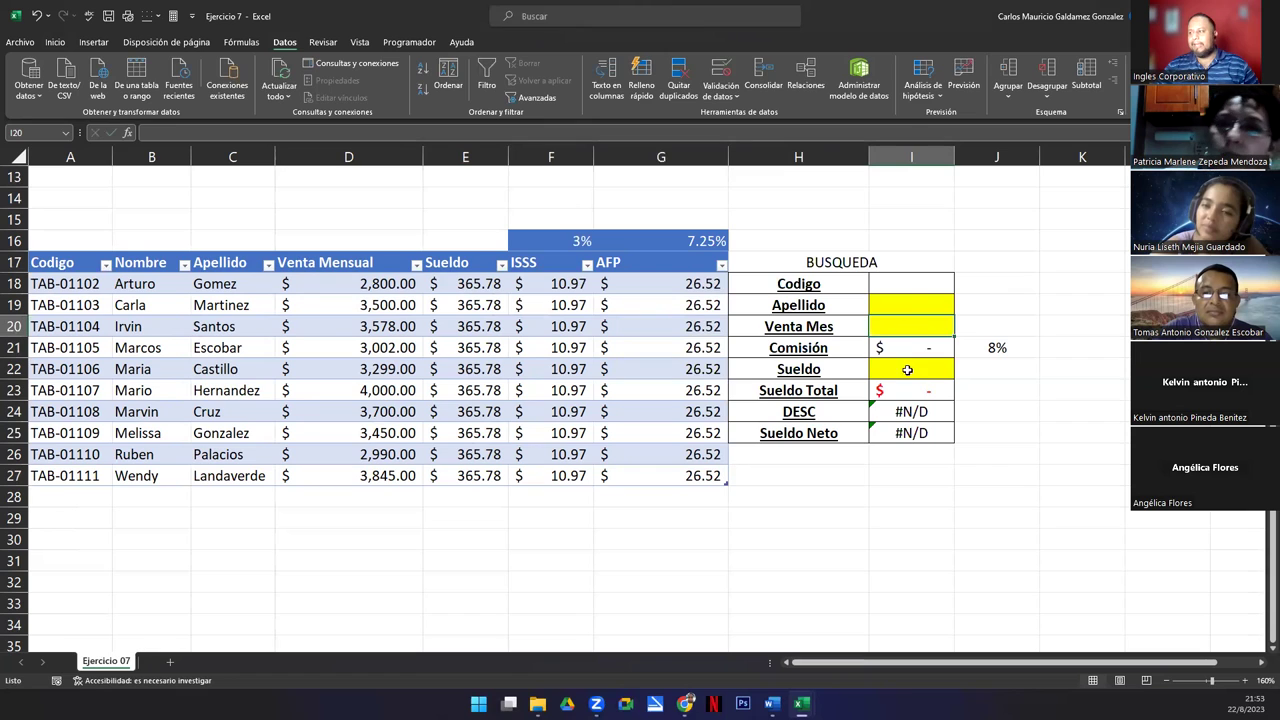
click(906, 368)
click(902, 287)
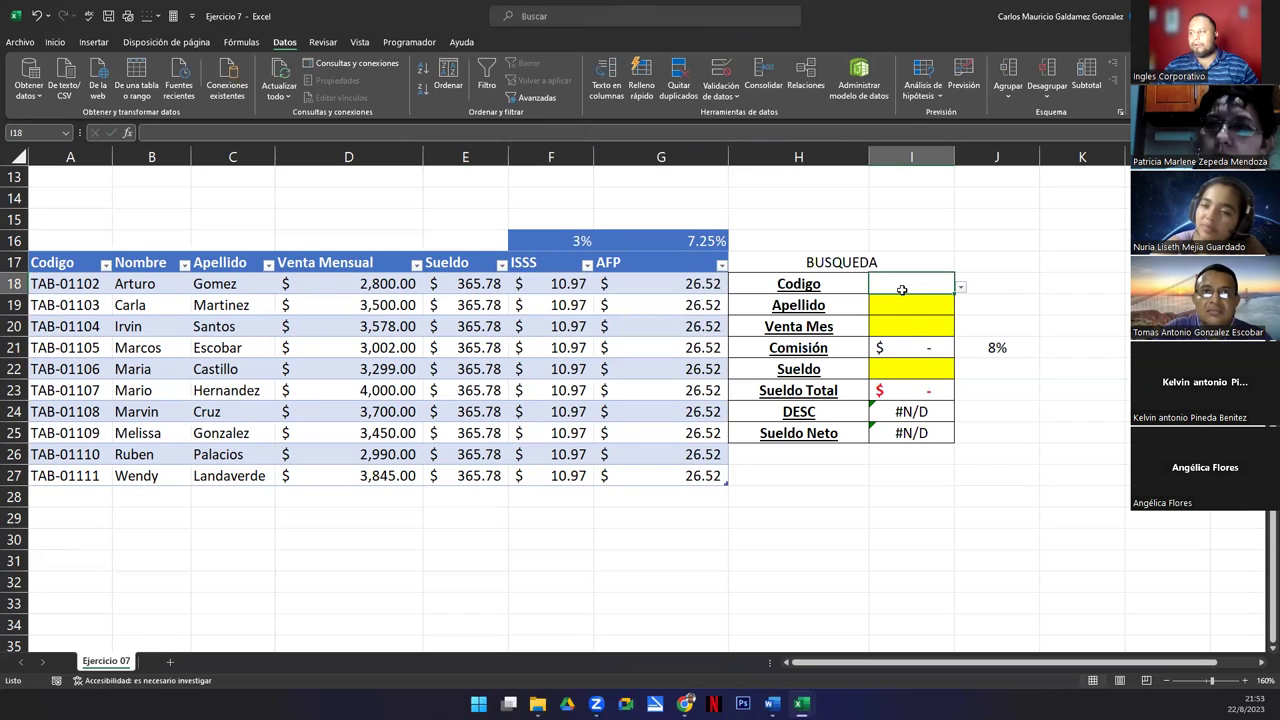
click(920, 367)
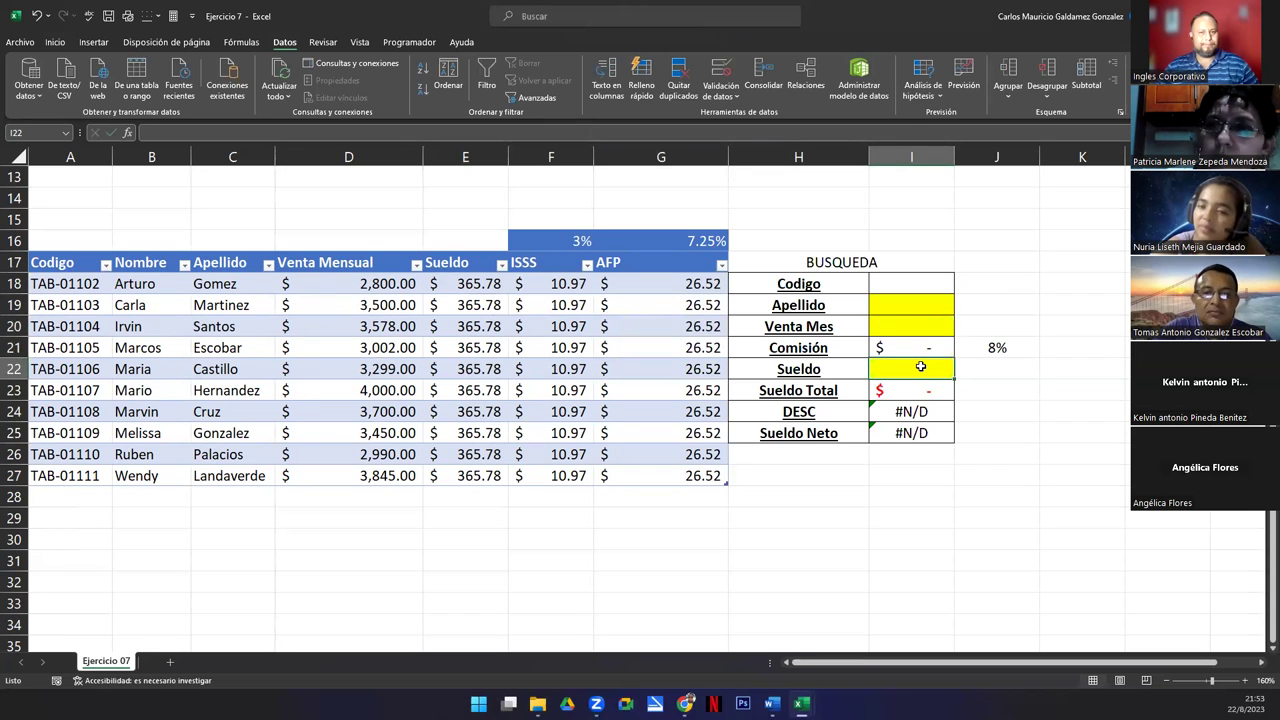
drag(450, 286, 428, 470)
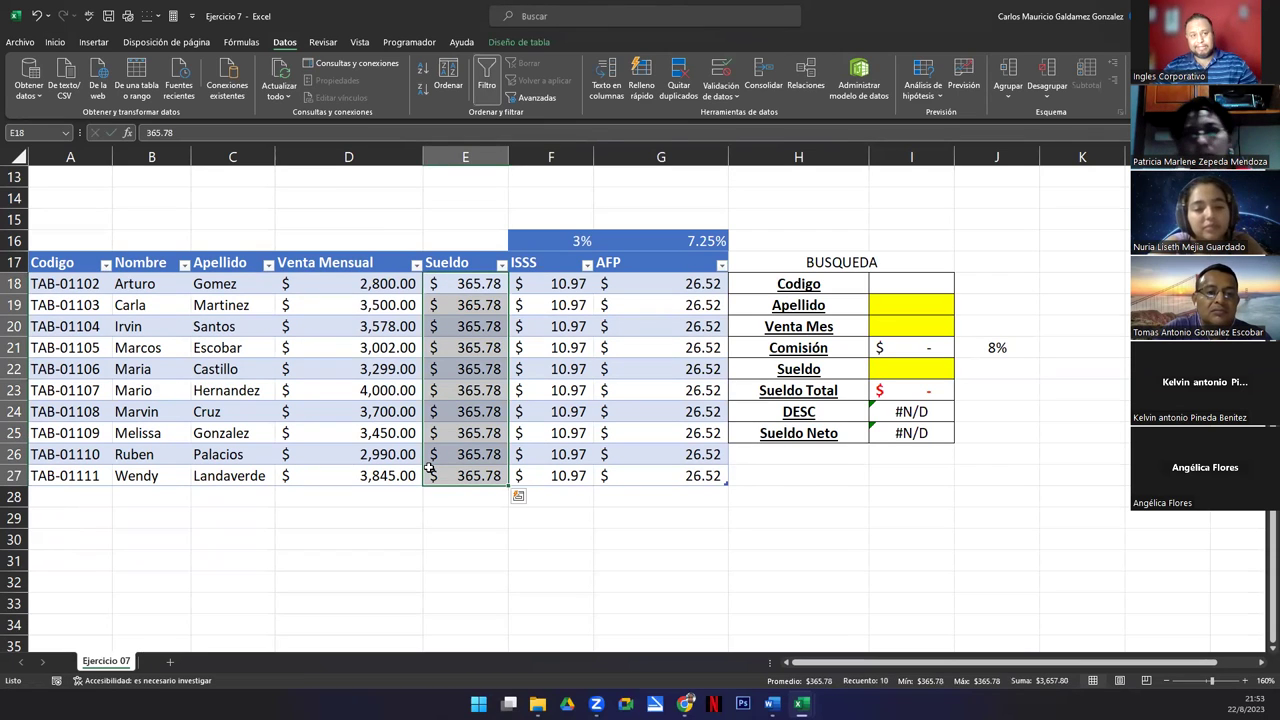
click(918, 309)
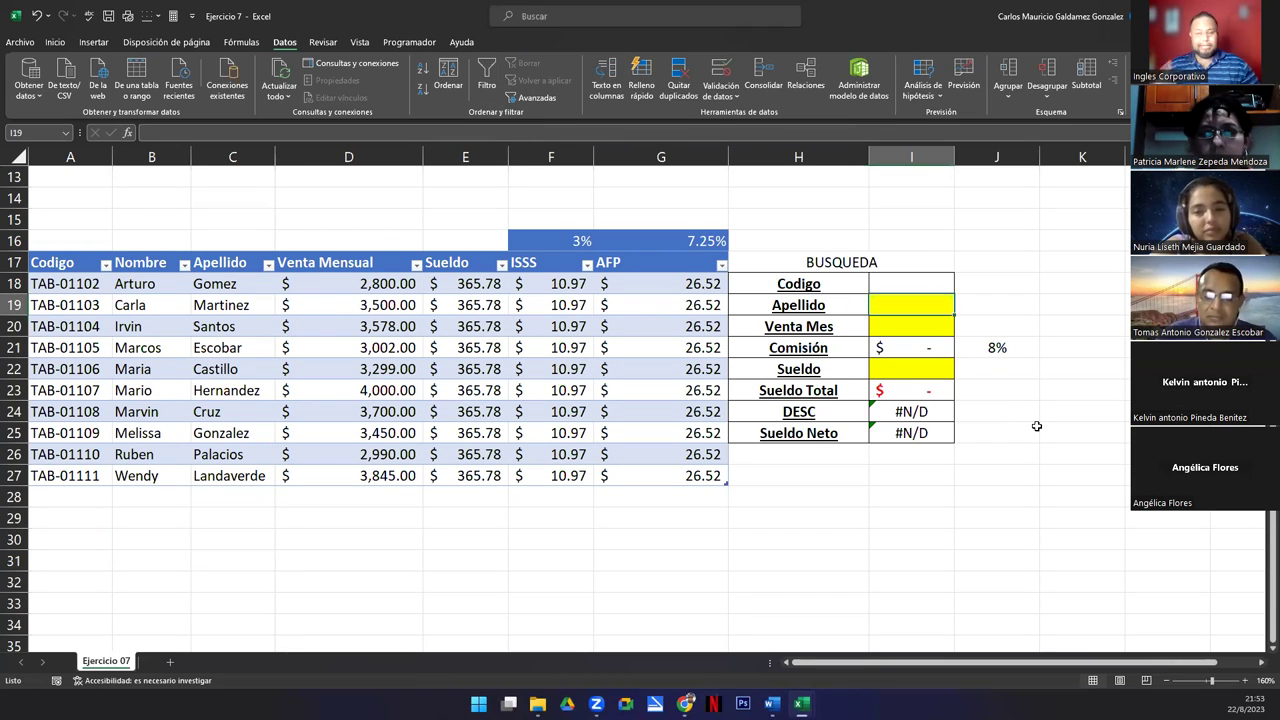
Start a BUSCARV formula in the Apellido cell I19 with I18 as the lookup value and Tabla1 as the table.
text(=)
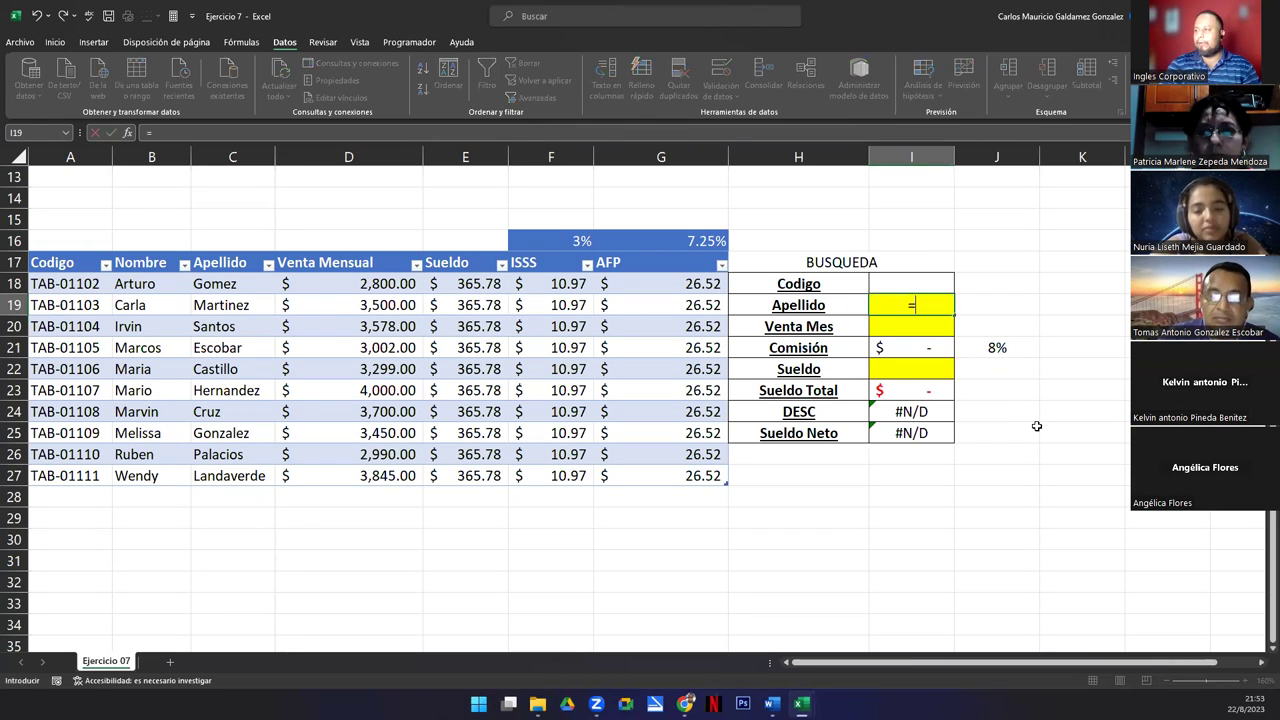
text(buscarv)
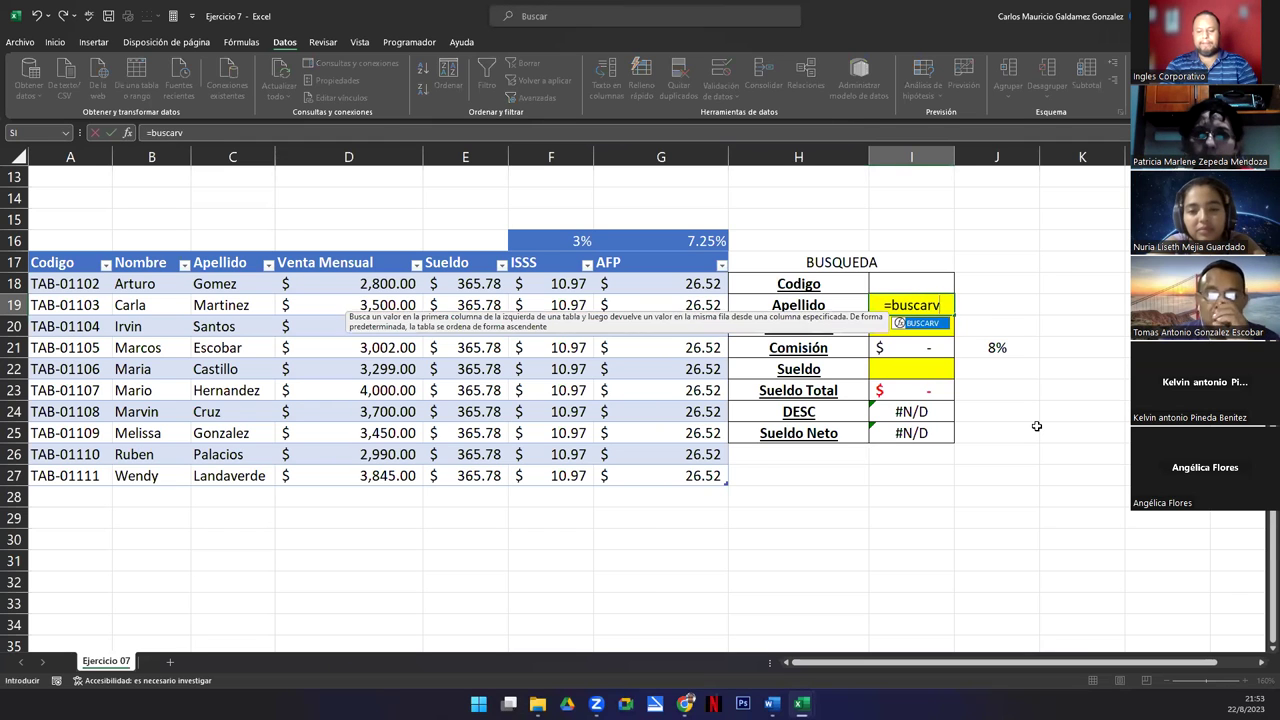
key(Tab)
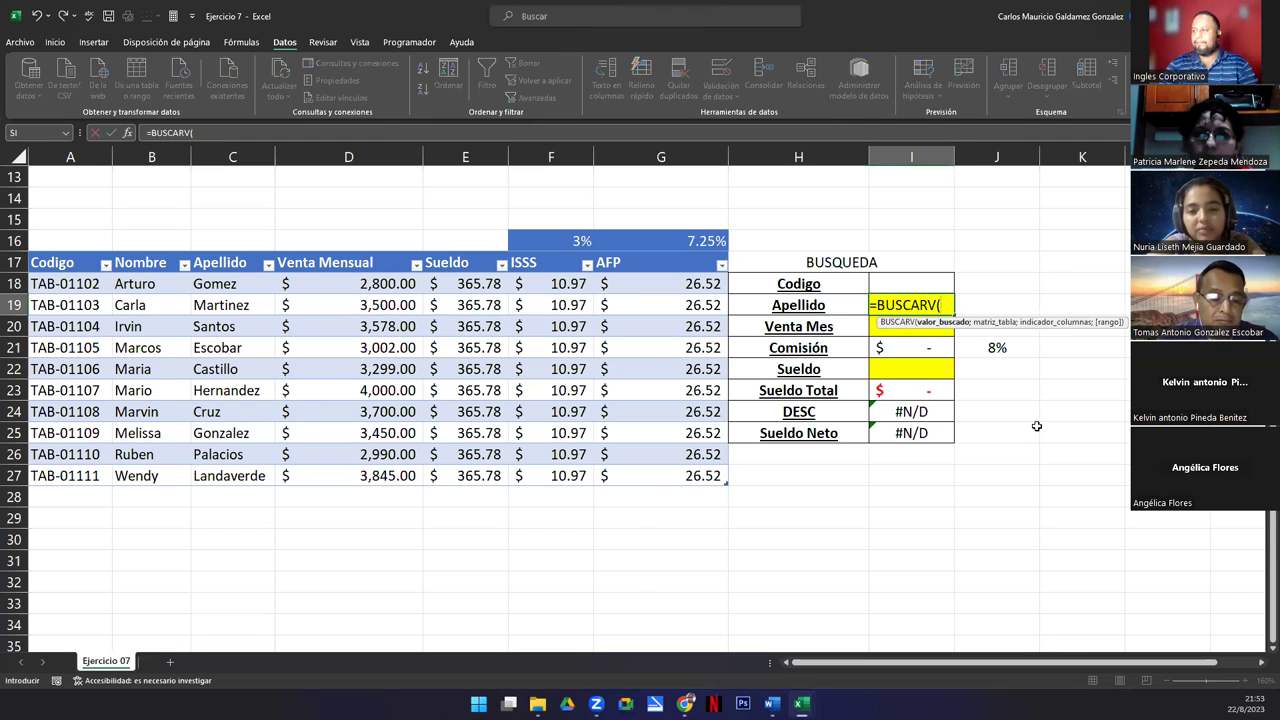
key(Up)
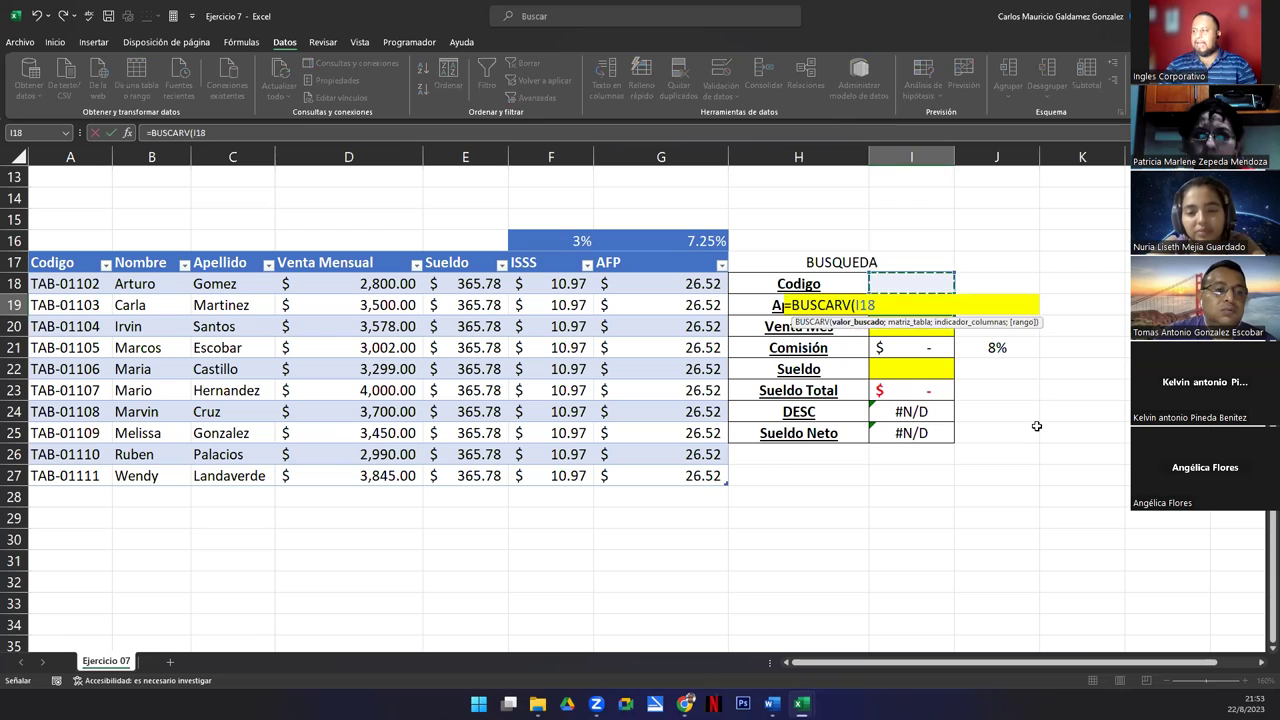
text(;)
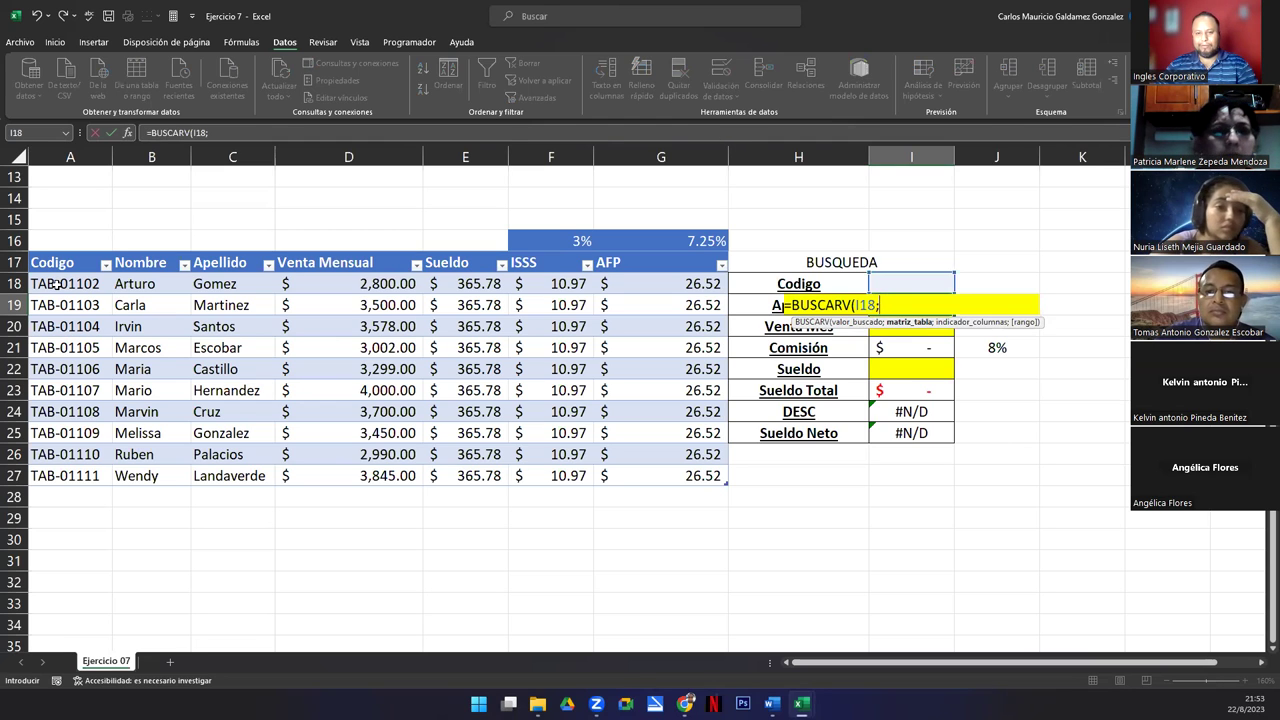
drag(56, 284, 74, 479)
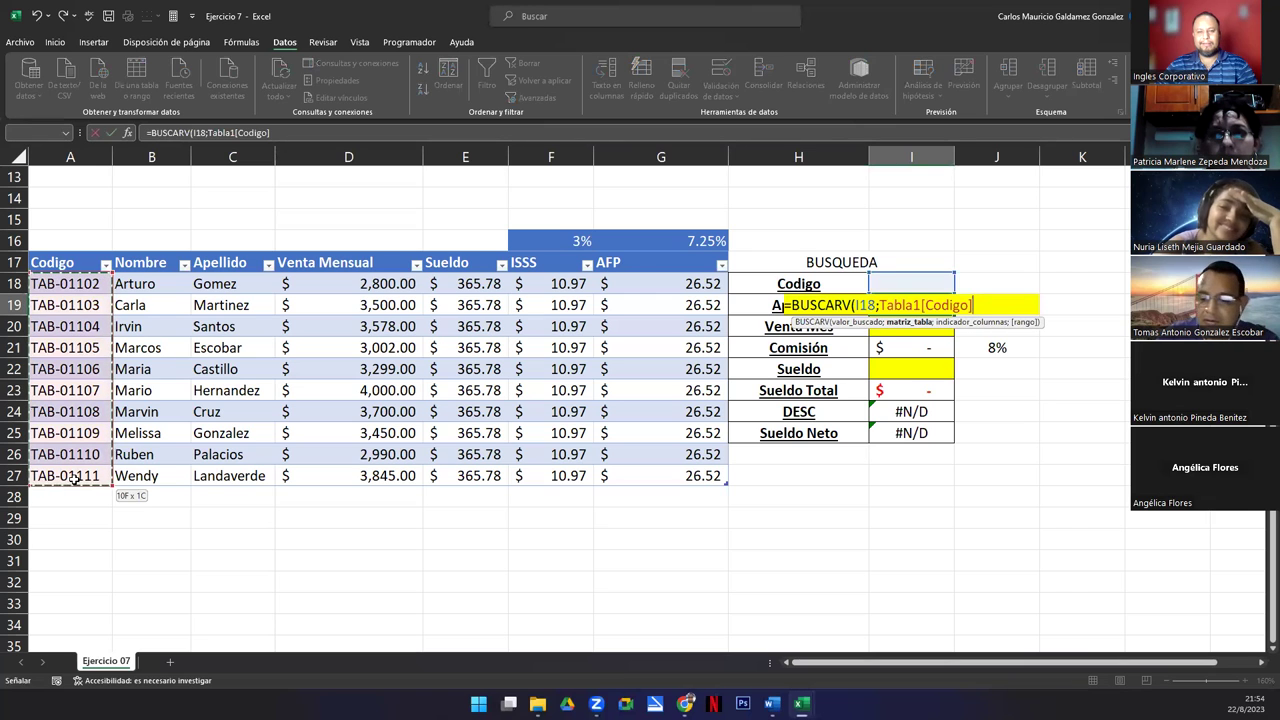
drag(75, 480, 634, 484)
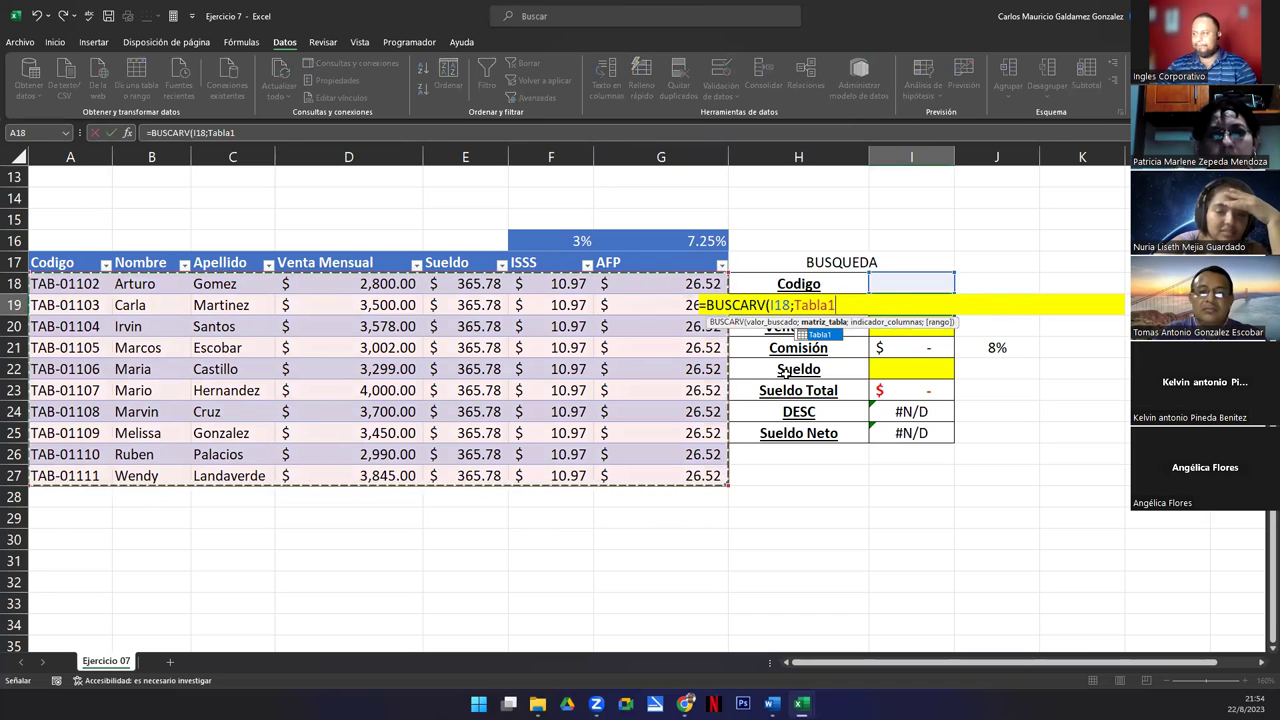
click(825, 323)
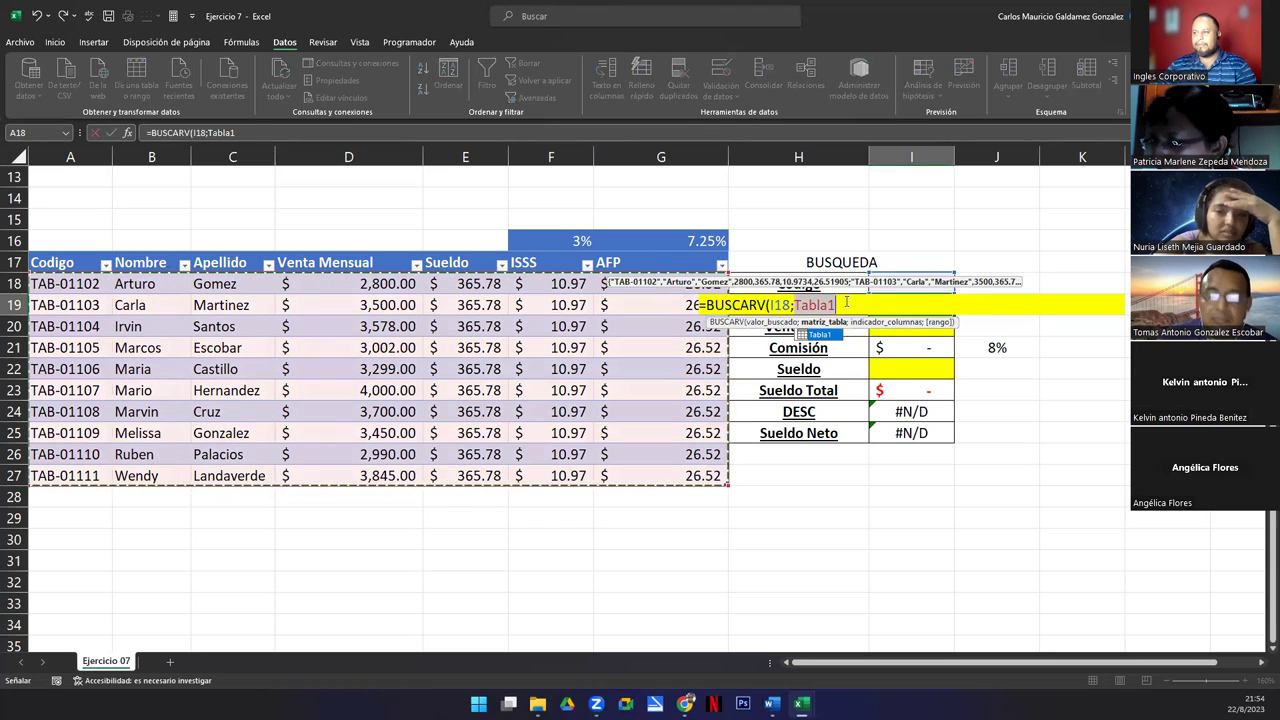
click(846, 303)
text(;)
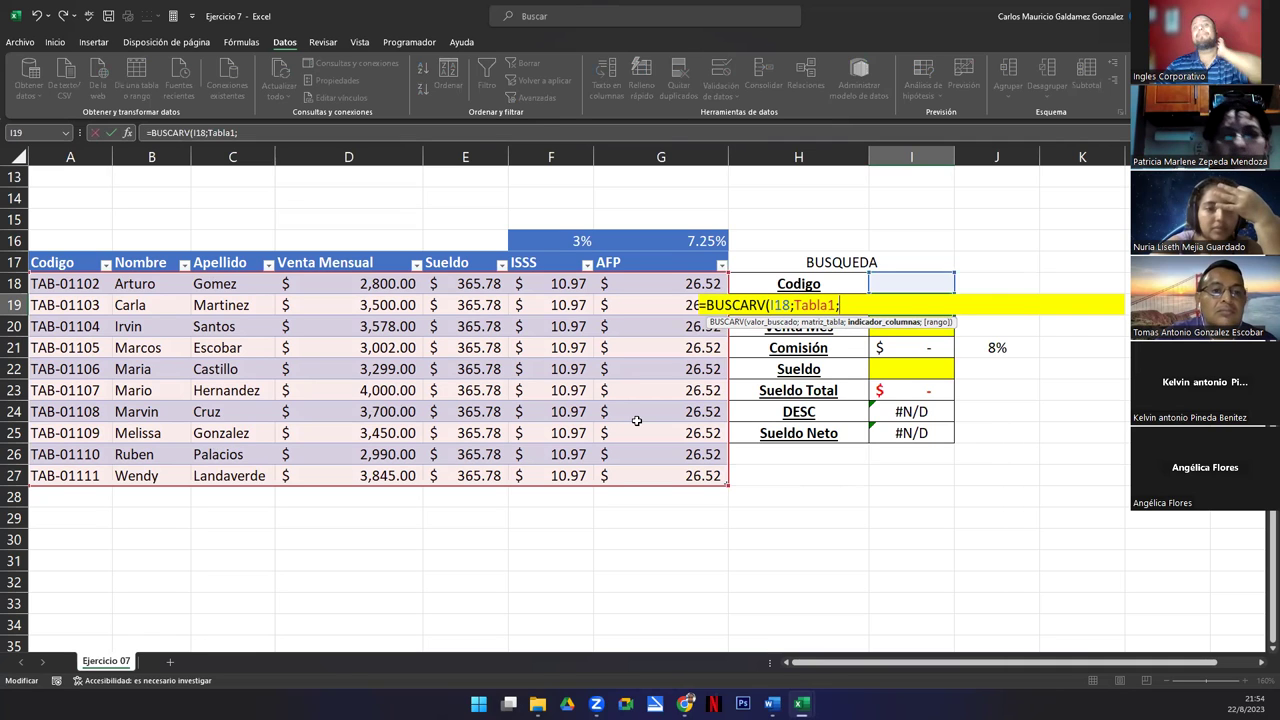
Complete the Apellido formula in I19 with column index 3 and FALSO for an exact match.
text(3)
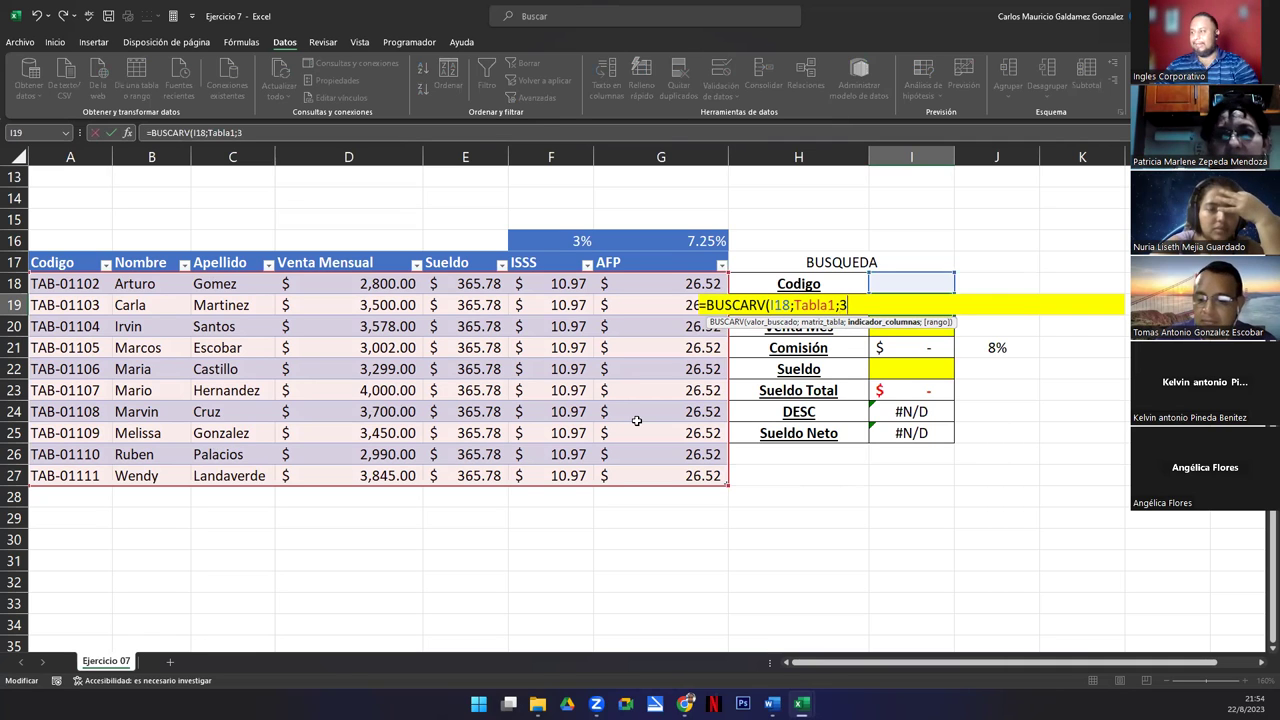
text(;)
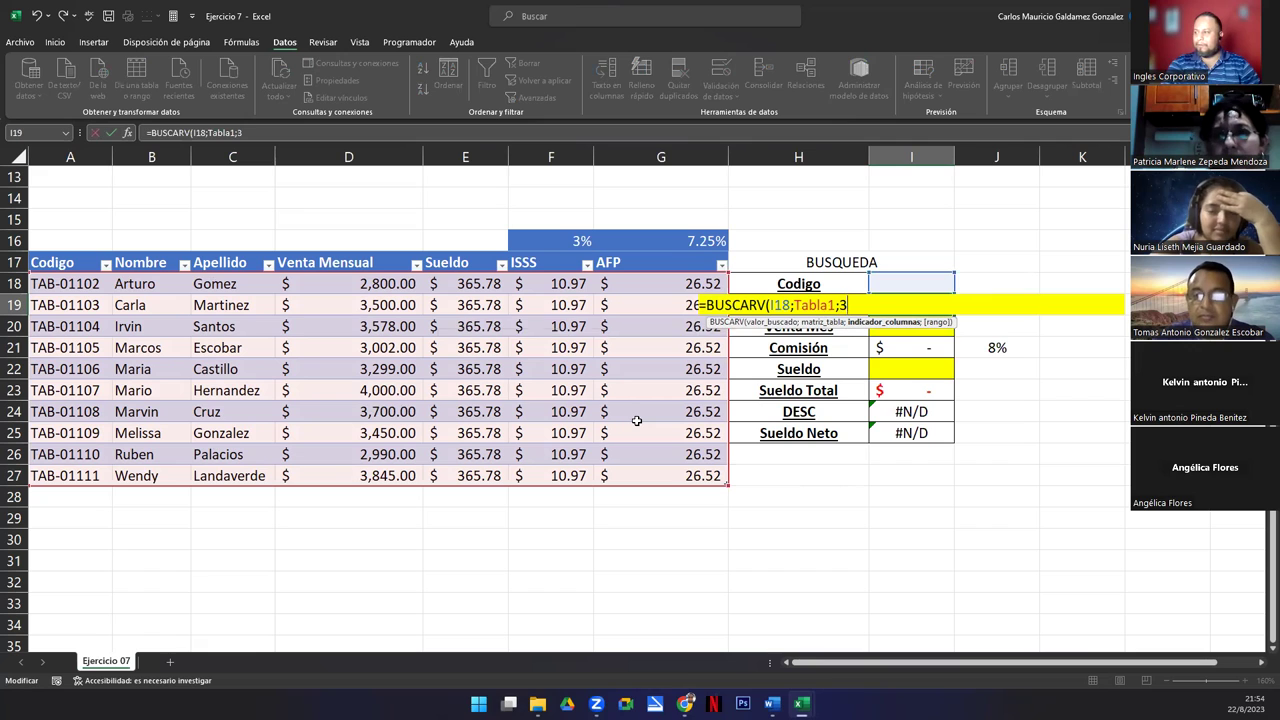
key(Tab)
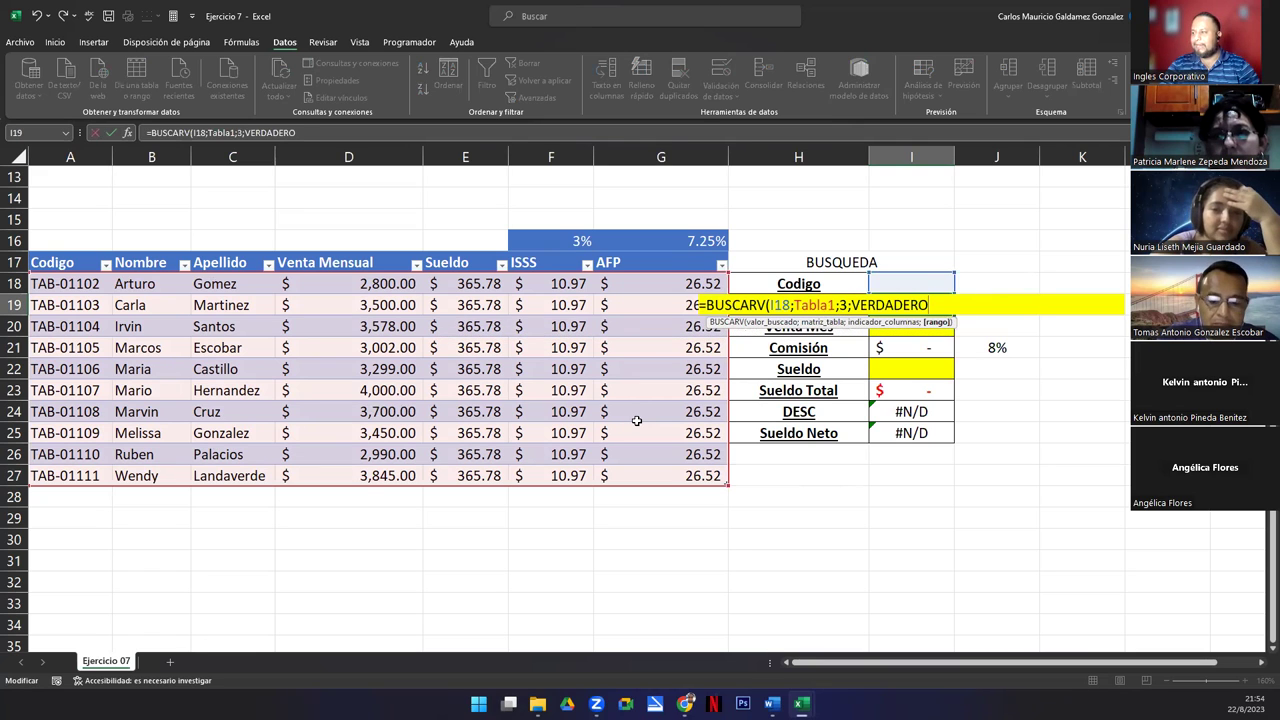
key(BackSpace)
key(BackSpace)
key(BackSpace)
key(BackSpace)
key(BackSpace)
key(BackSpace)
key(BackSpace)
key(BackSpace)
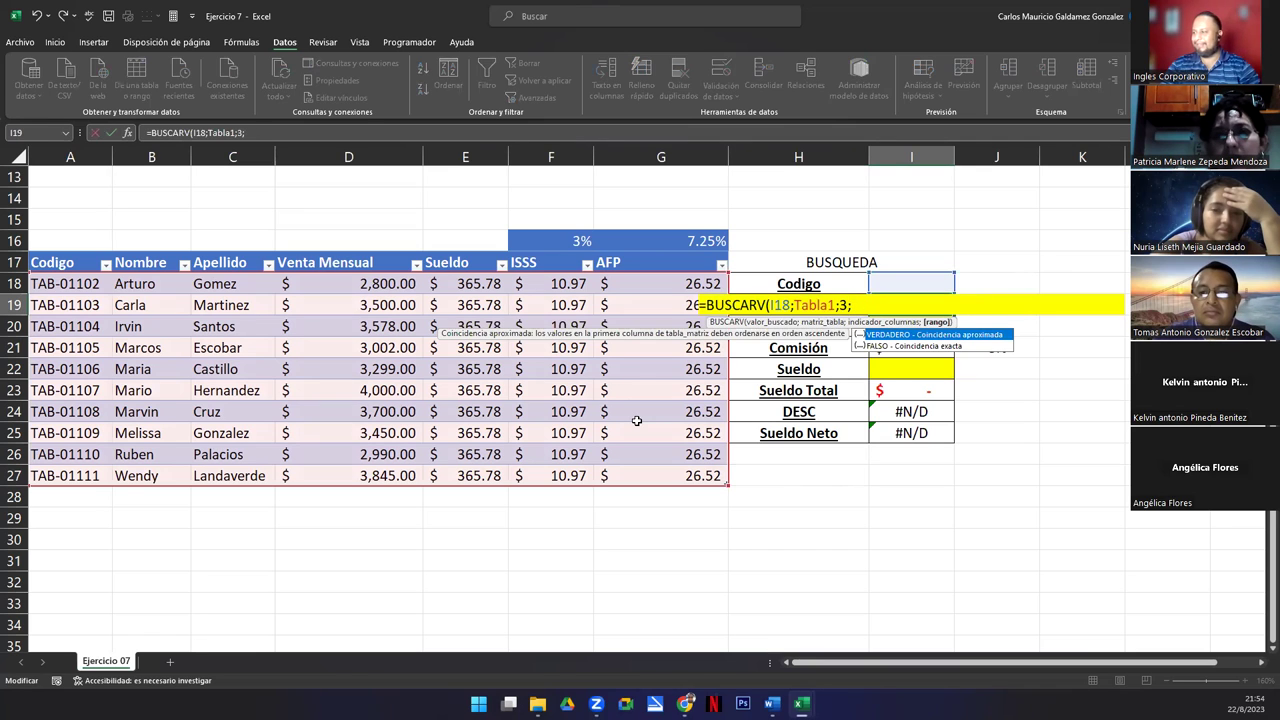
key(Down)
key(Tab)
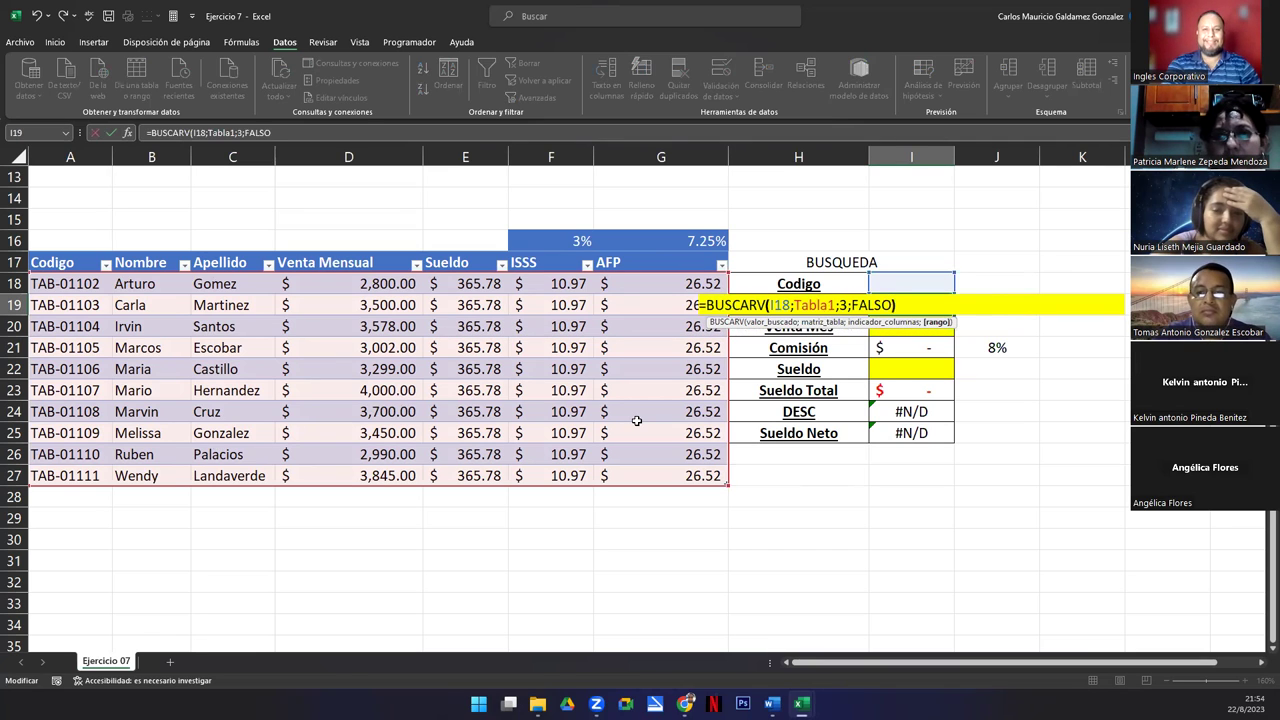
text())
key(Return)
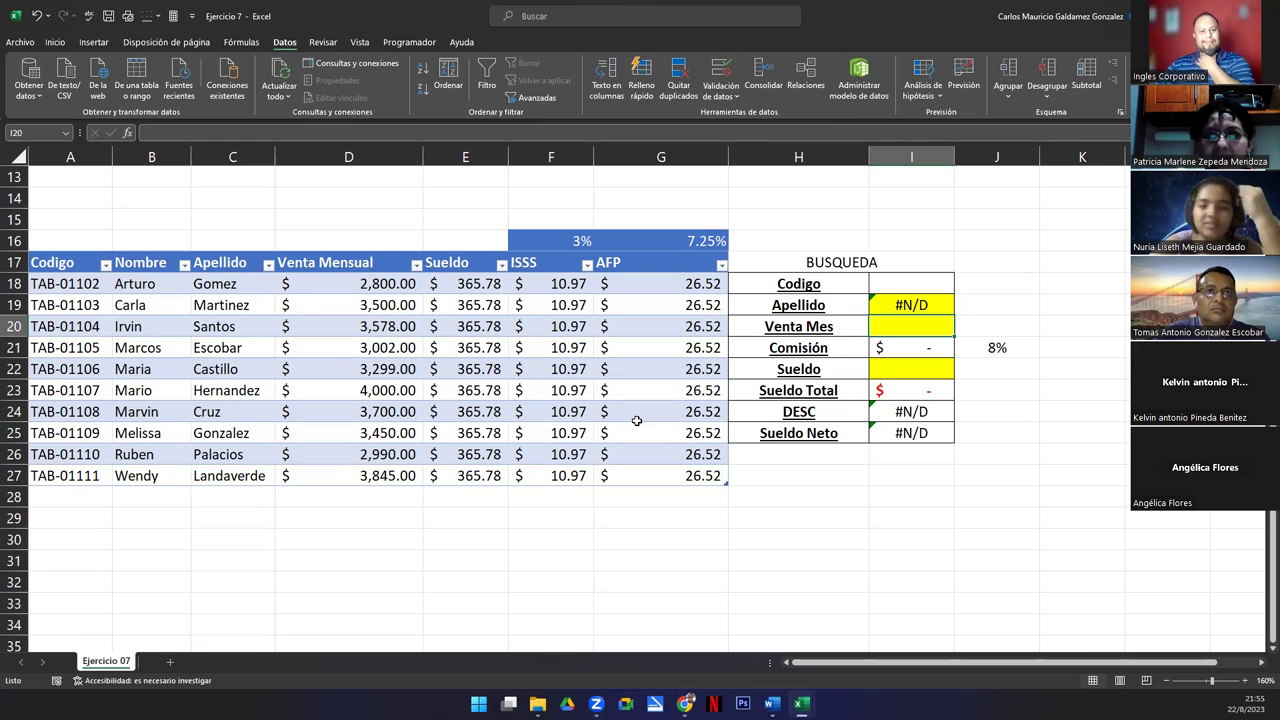
Choose the employee code listed in A22 for the Codigo cell I18 and compare the looked-up Apellido with table row 22.
click(914, 305)
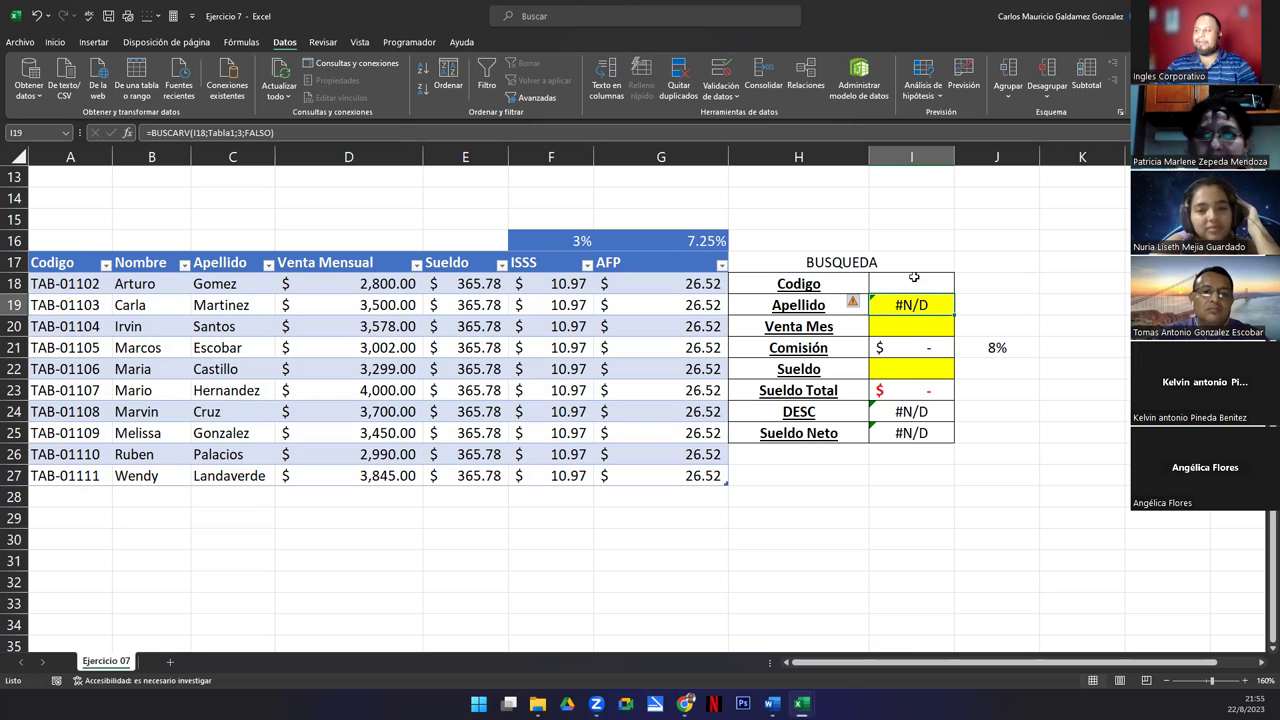
click(910, 282)
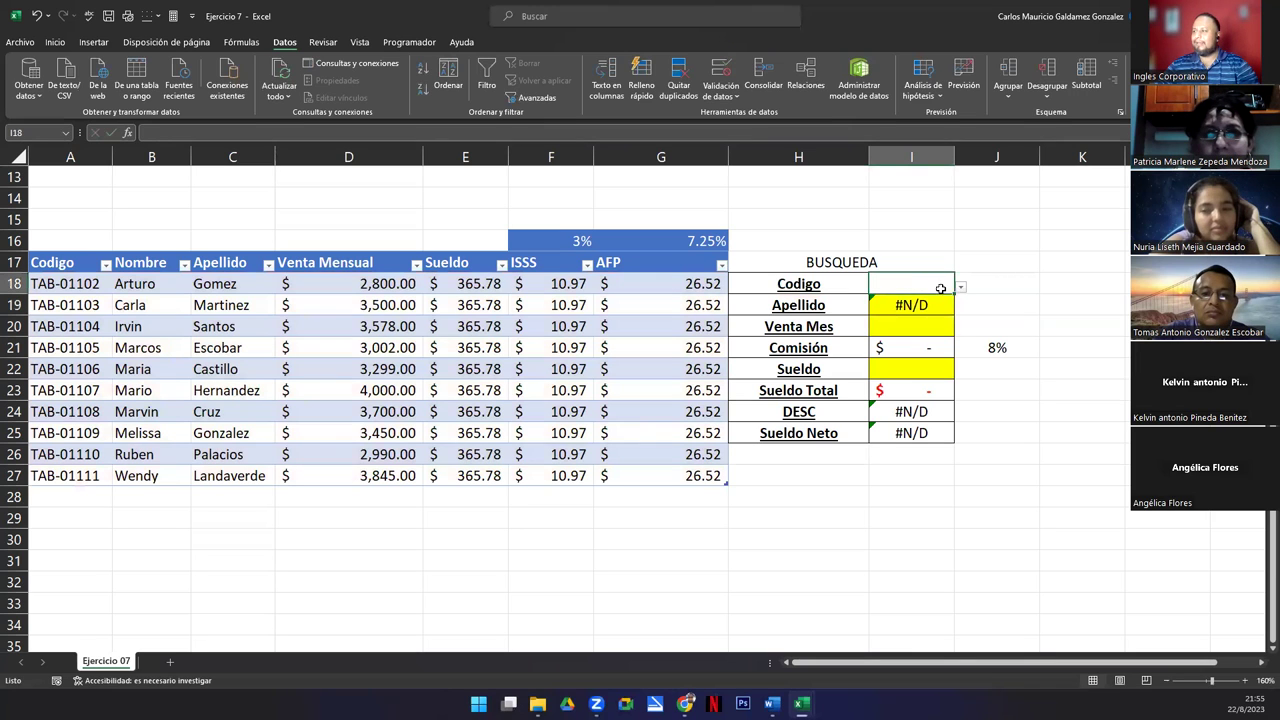
click(960, 289)
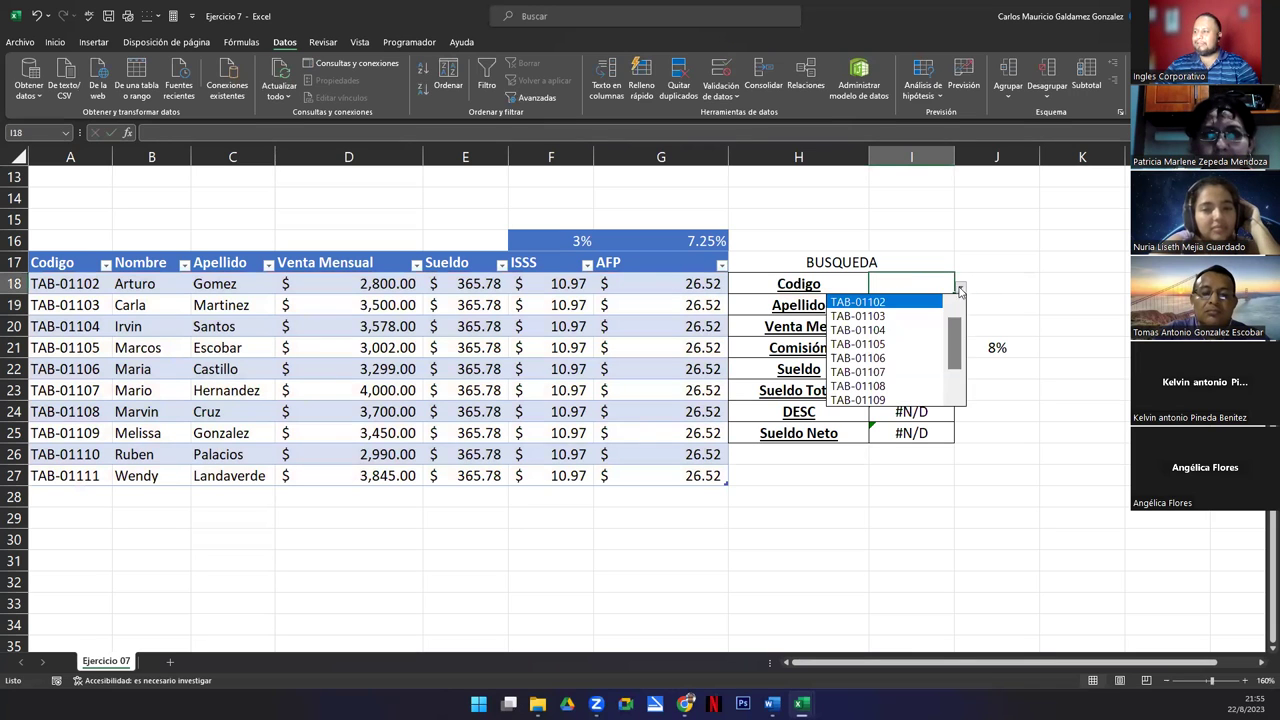
click(887, 358)
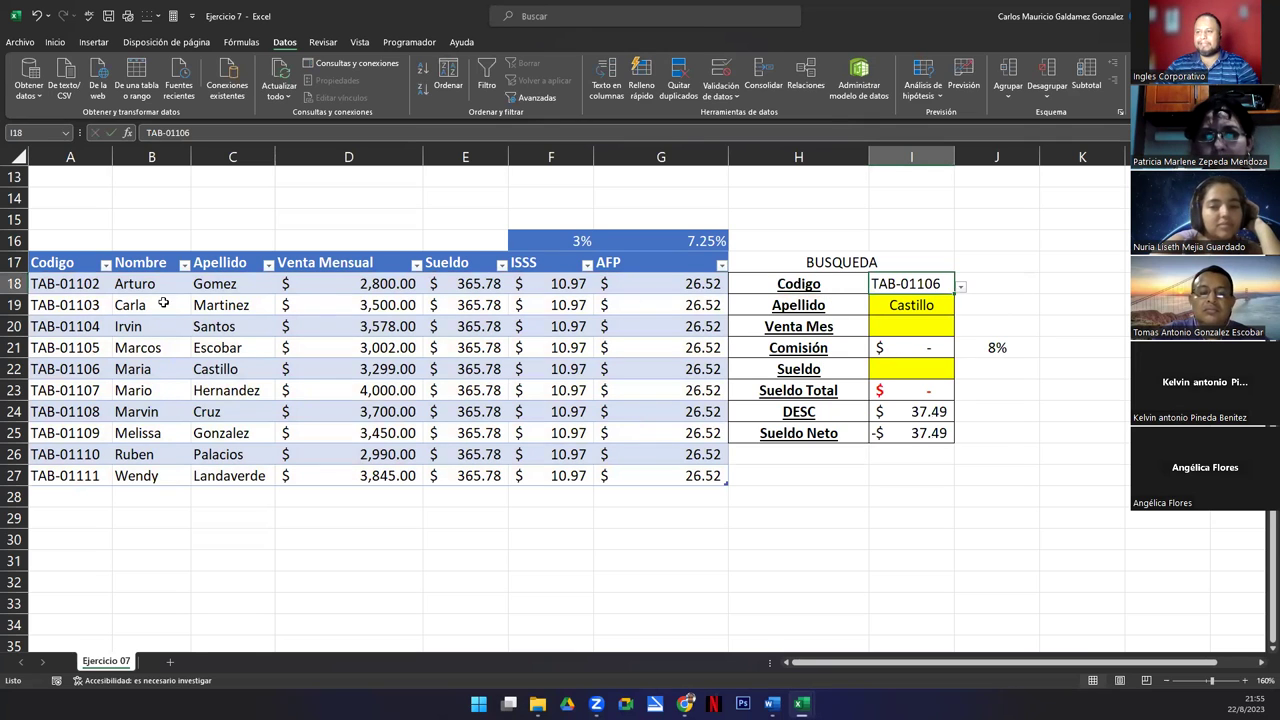
click(14, 369)
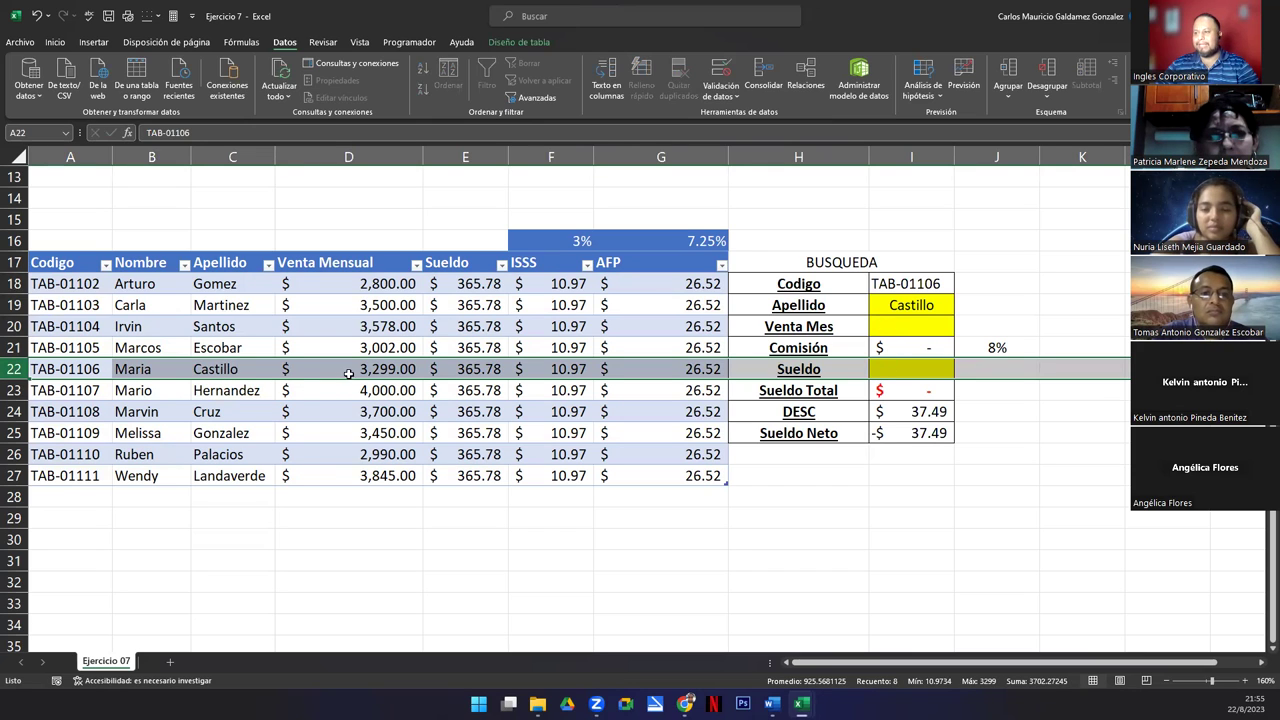
Enter =BUSCARV(I18;Tabla1;4;FALSO) in the Venta Mes cell I20 to look up the monthly sales.
click(900, 328)
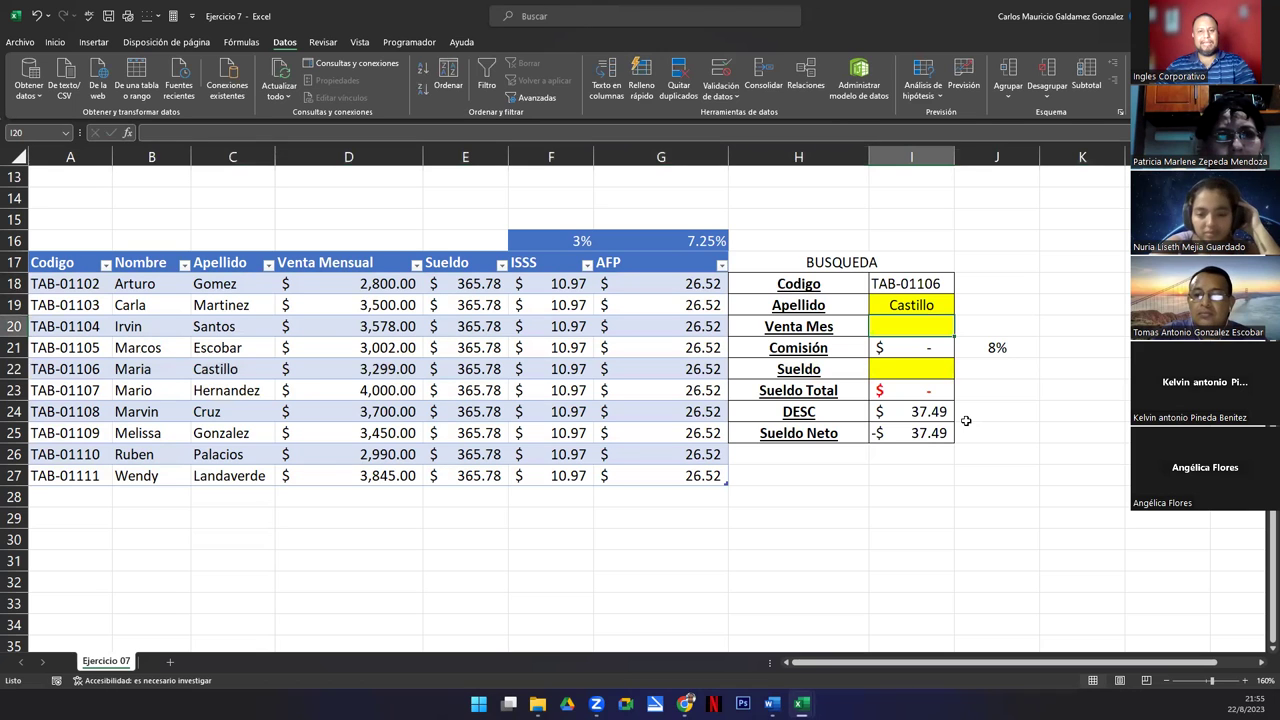
text(=buscarv)
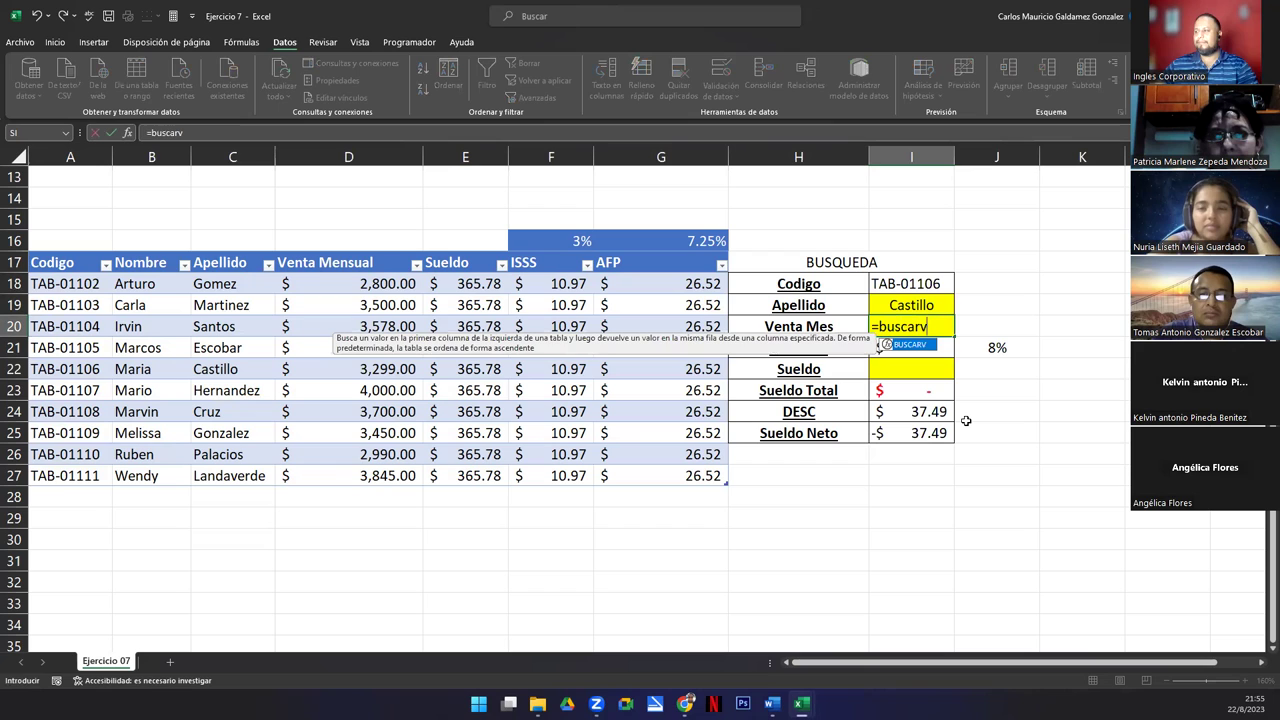
key(Tab)
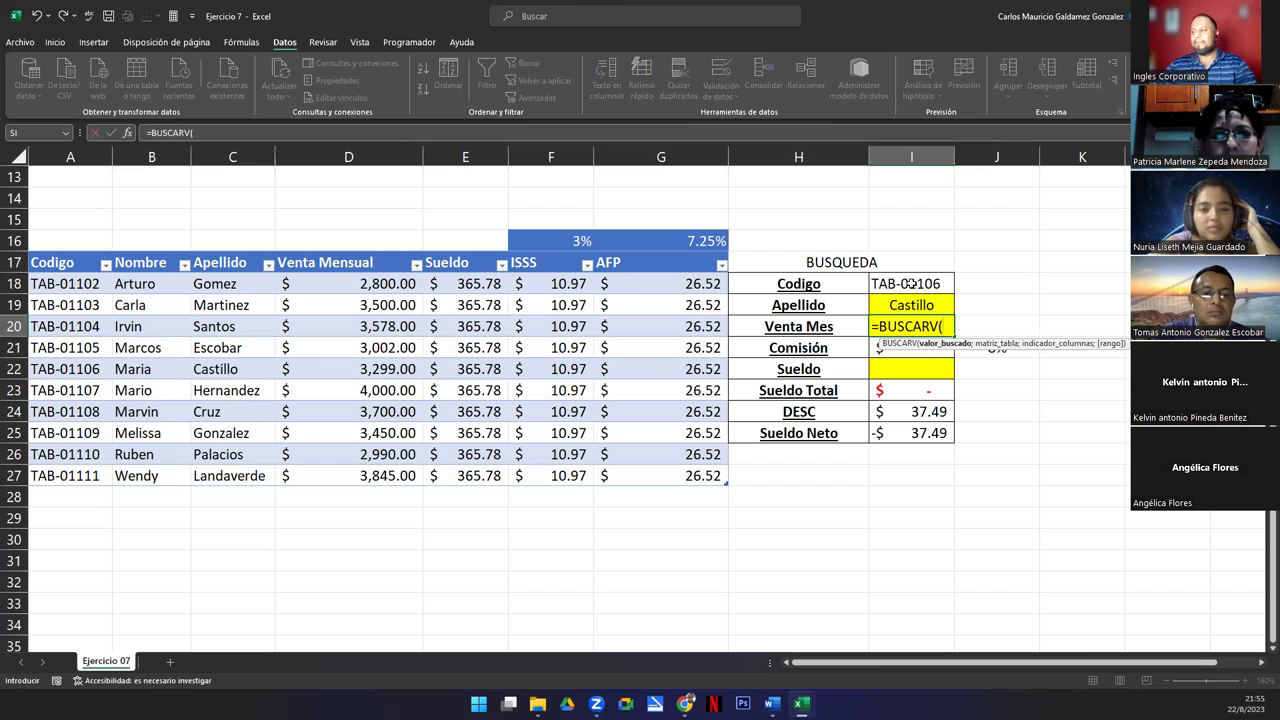
click(930, 284)
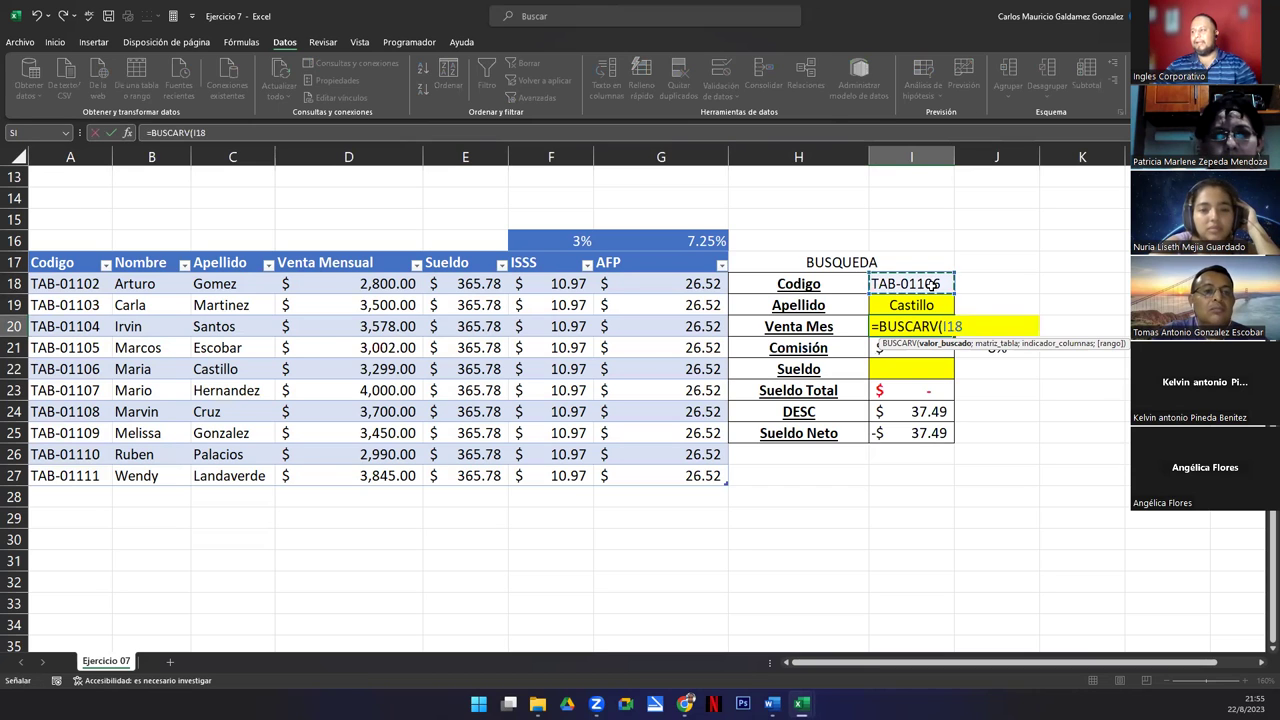
text(;)
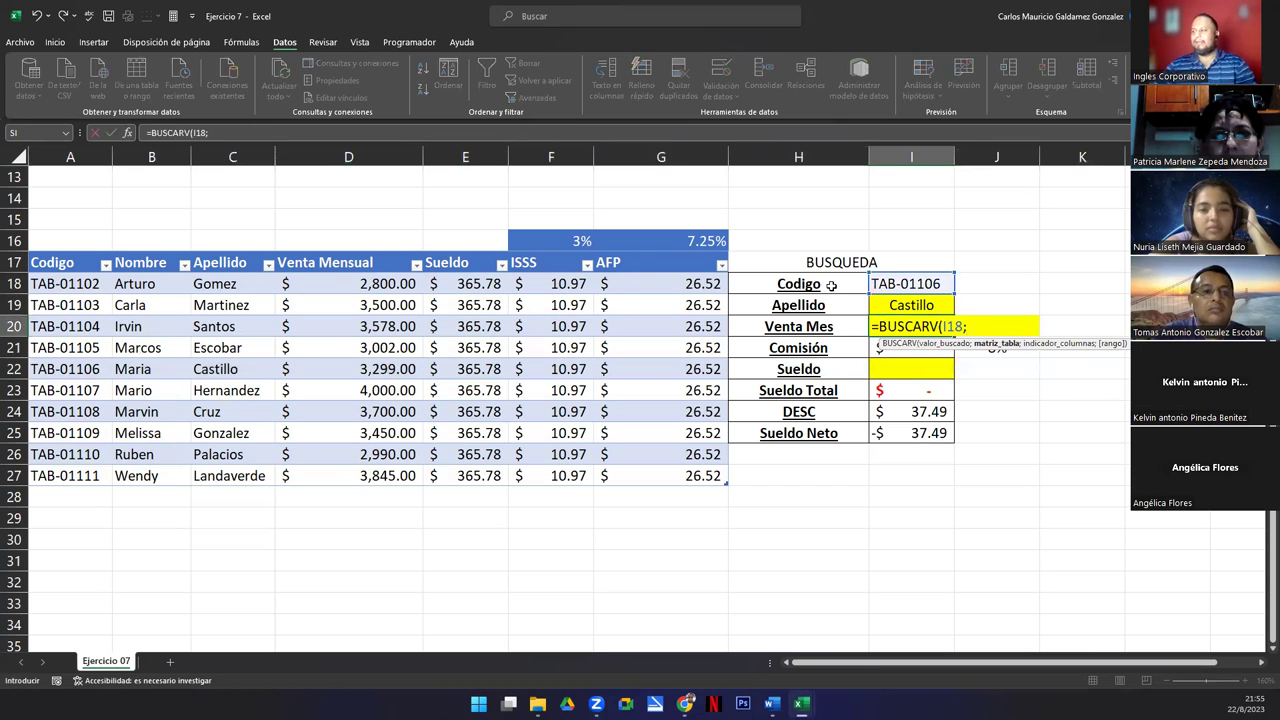
drag(85, 284, 740, 490)
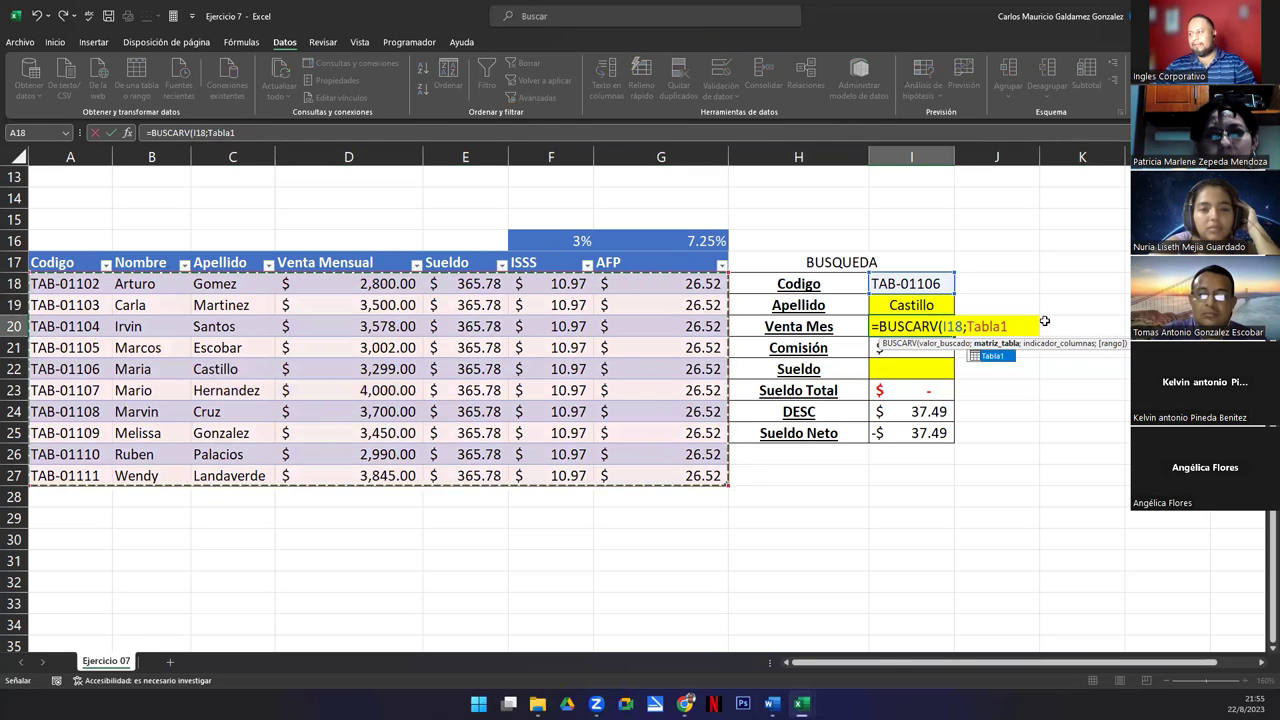
text(;)
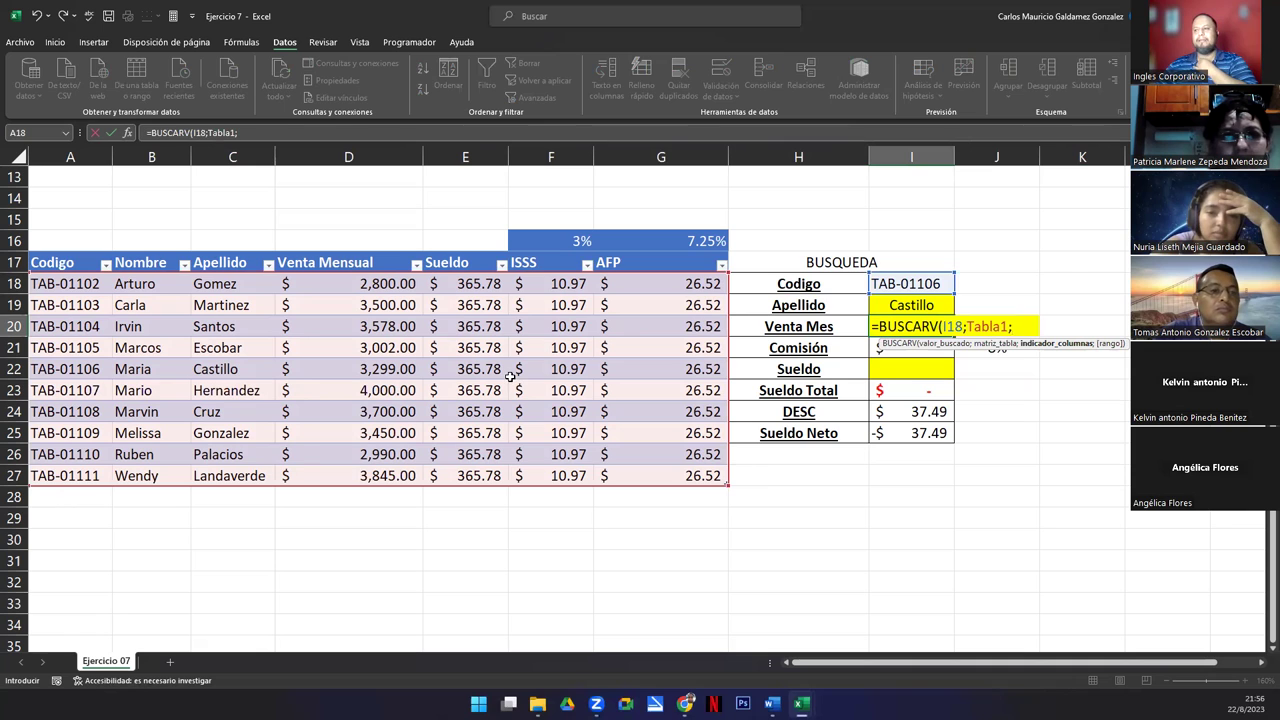
text(4;)
key(Down)
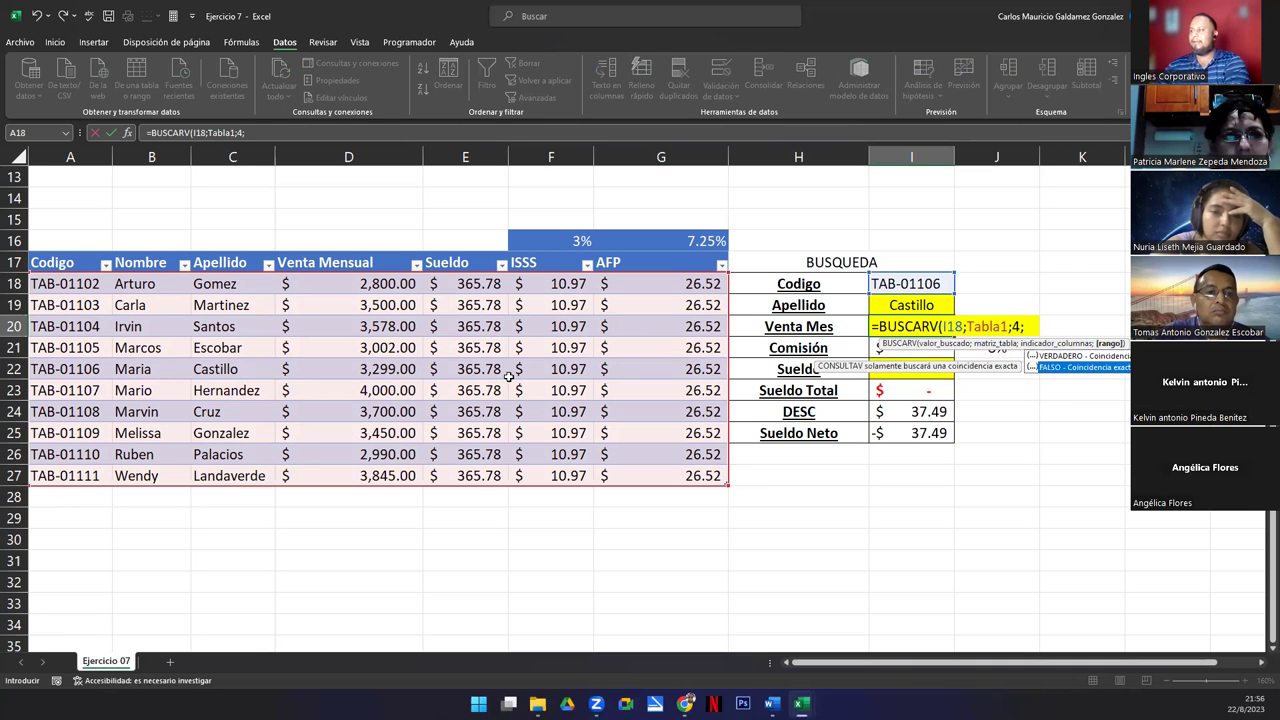
key(Tab)
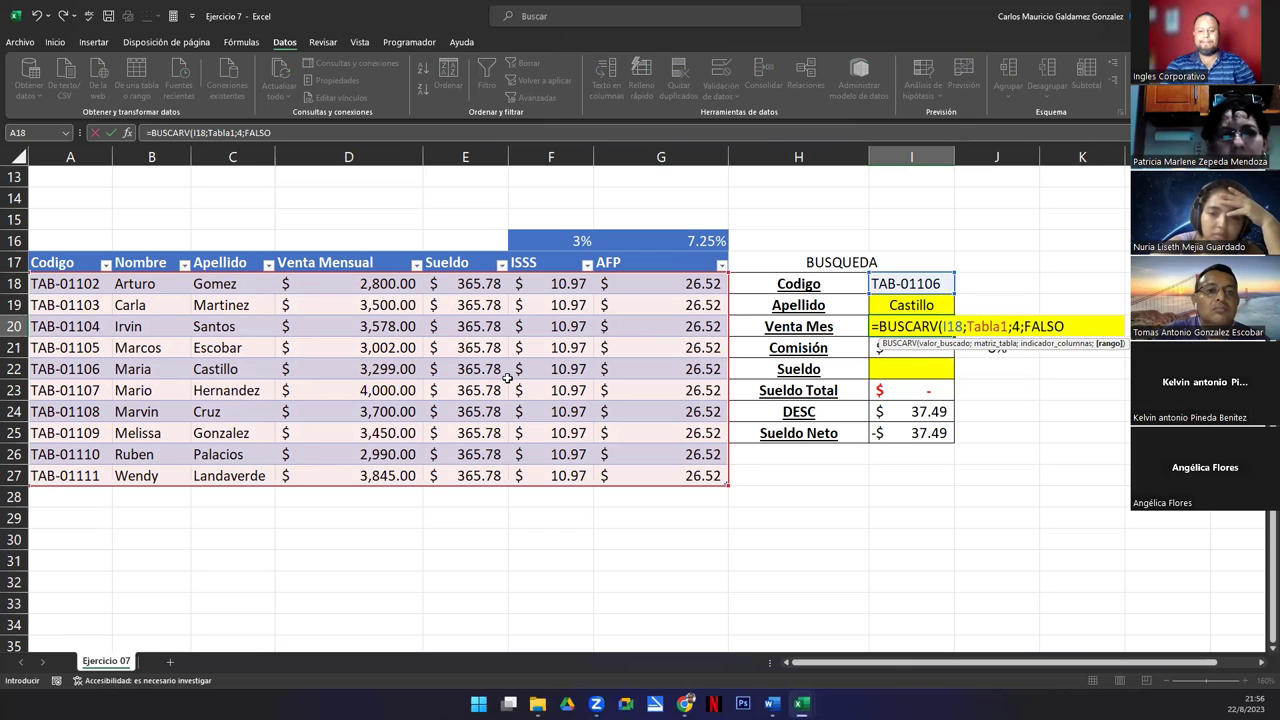
text())
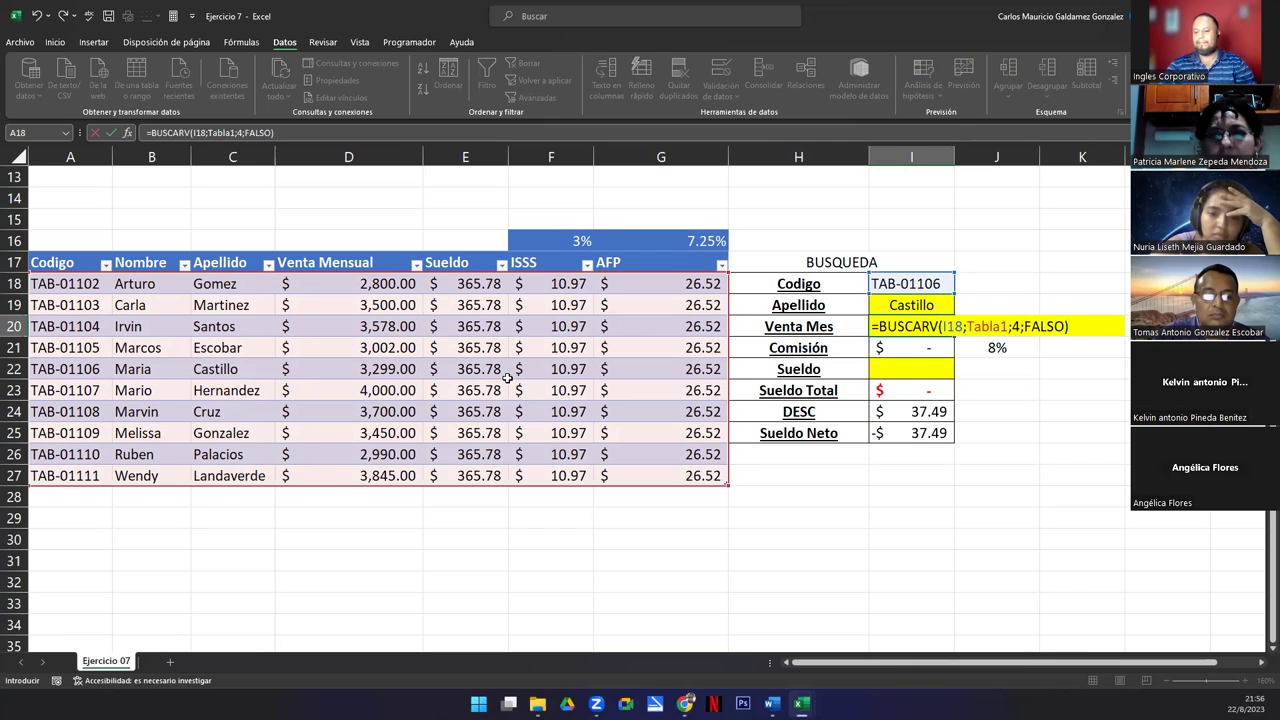
key(Return)
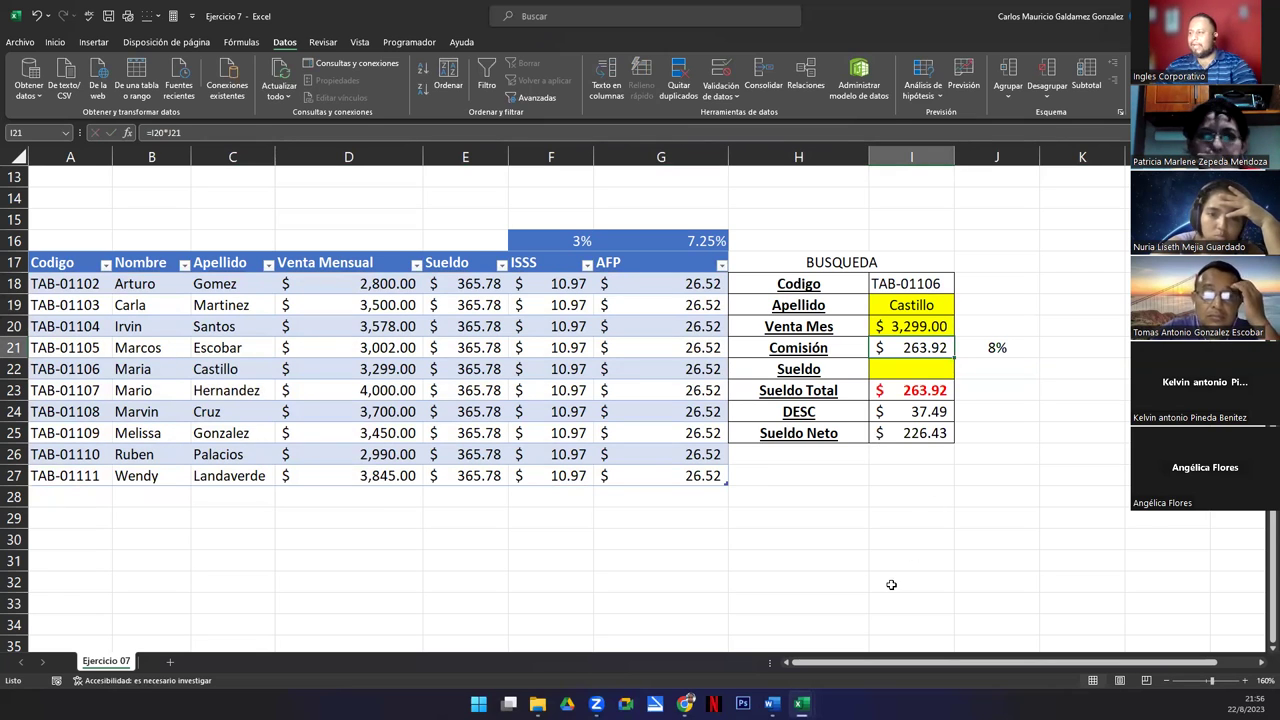
Examine the Comisión formula in I21 and the commission rate formula in J21.
key(F2)
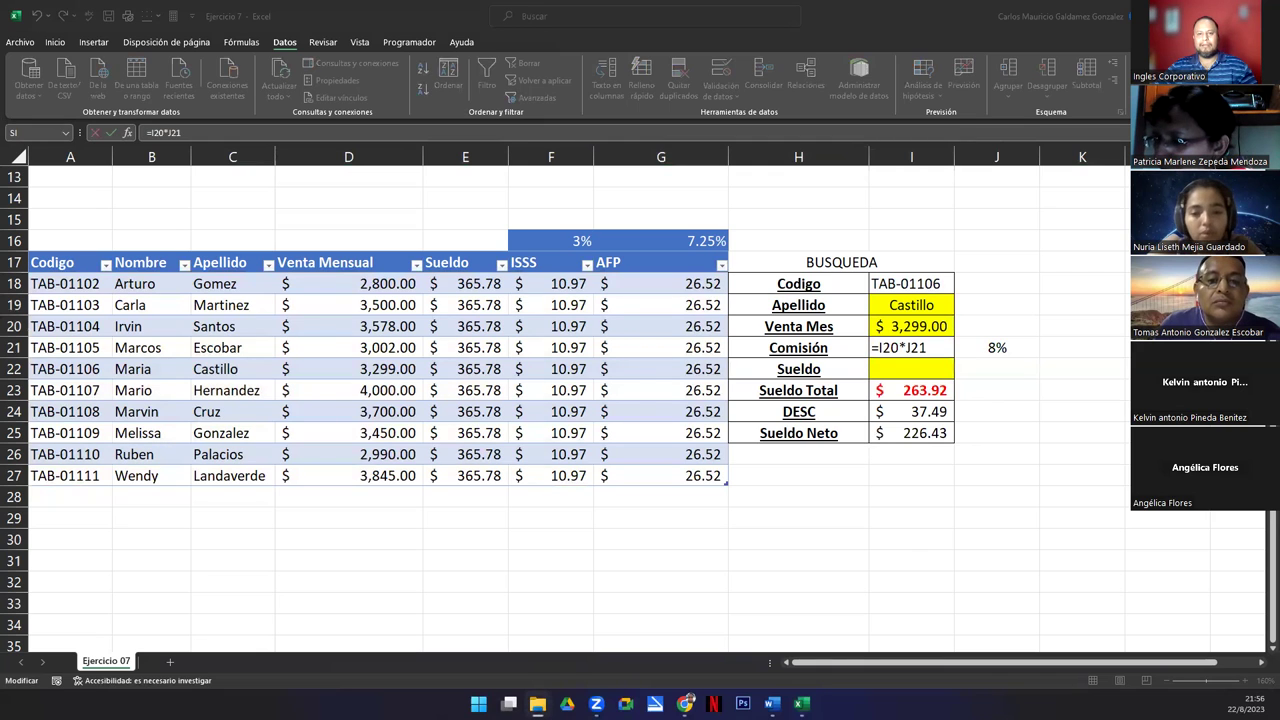
click(933, 349)
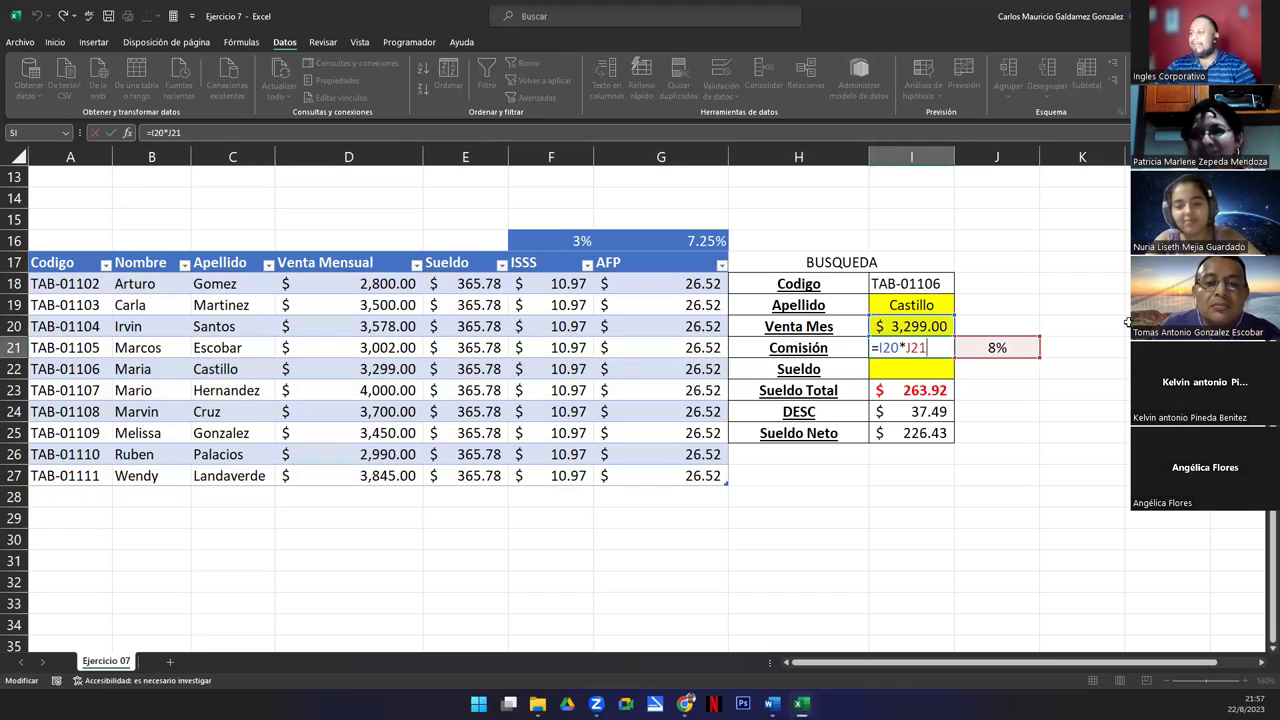
key(Return)
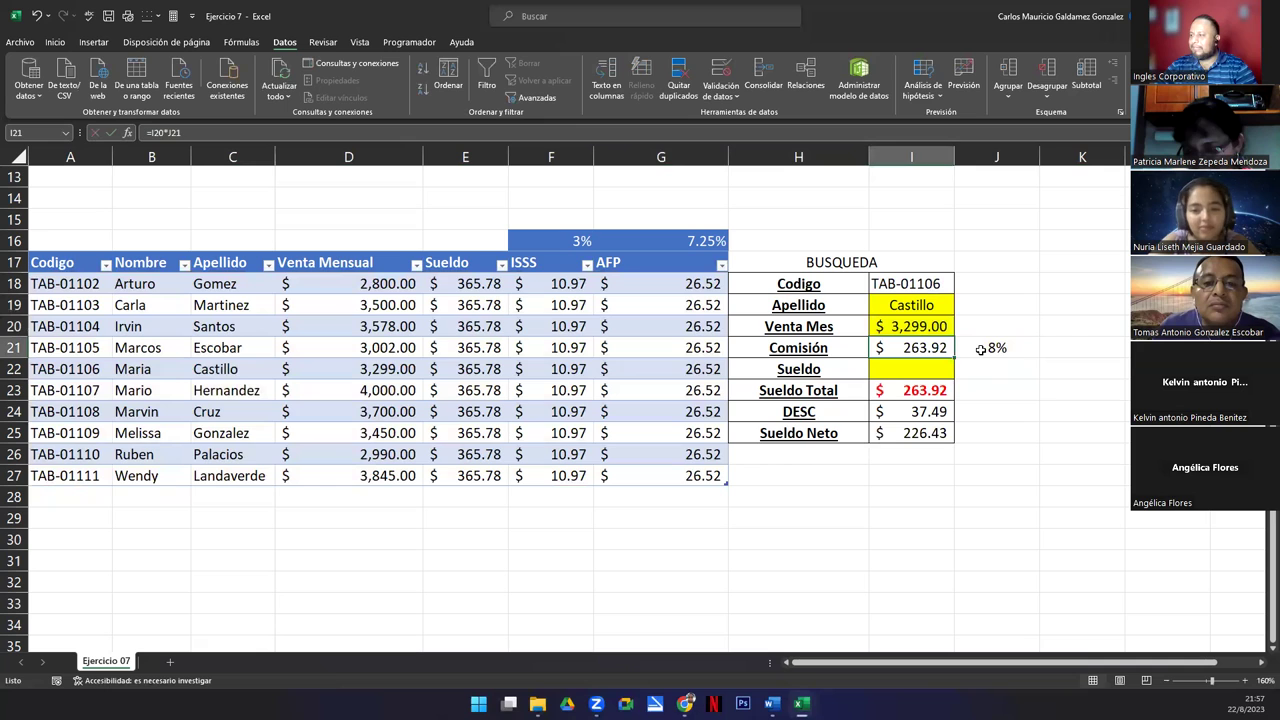
click(990, 350)
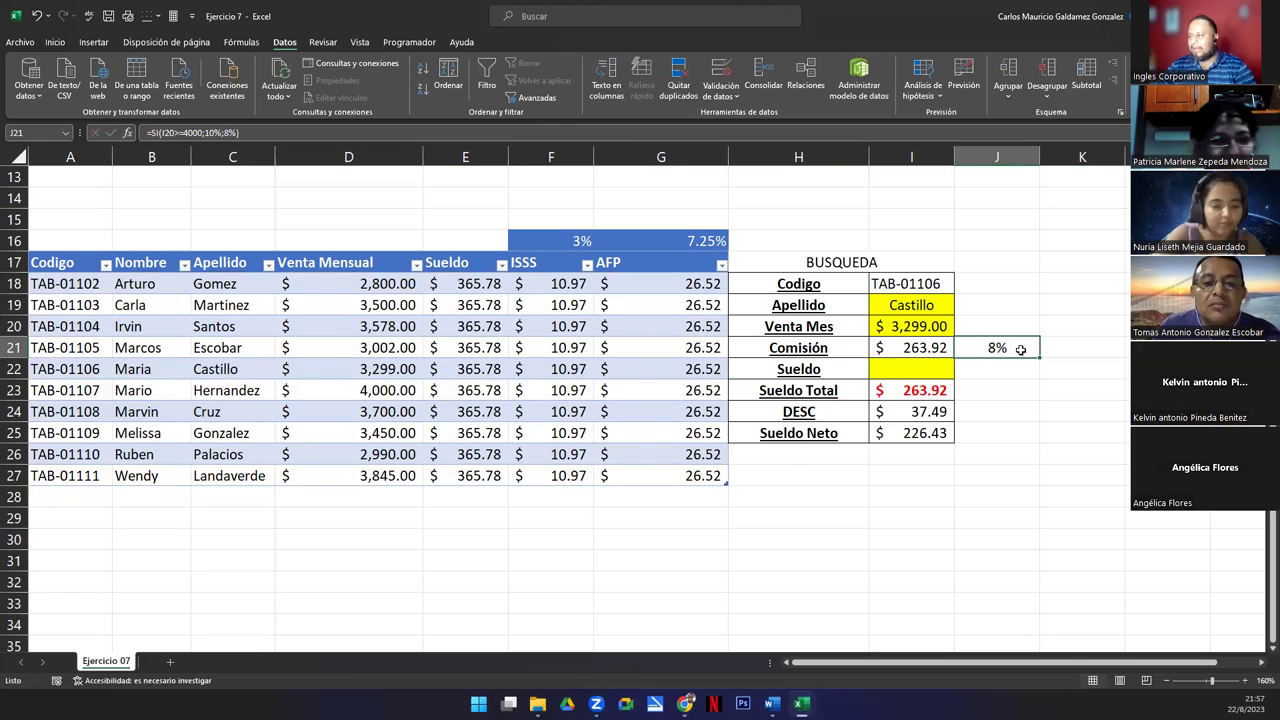
Review the full commission rate formula in J21 and the cells multiplied by the Comisión formula in I21.
double_click(1015, 348)
drag(1021, 347, 827, 346)
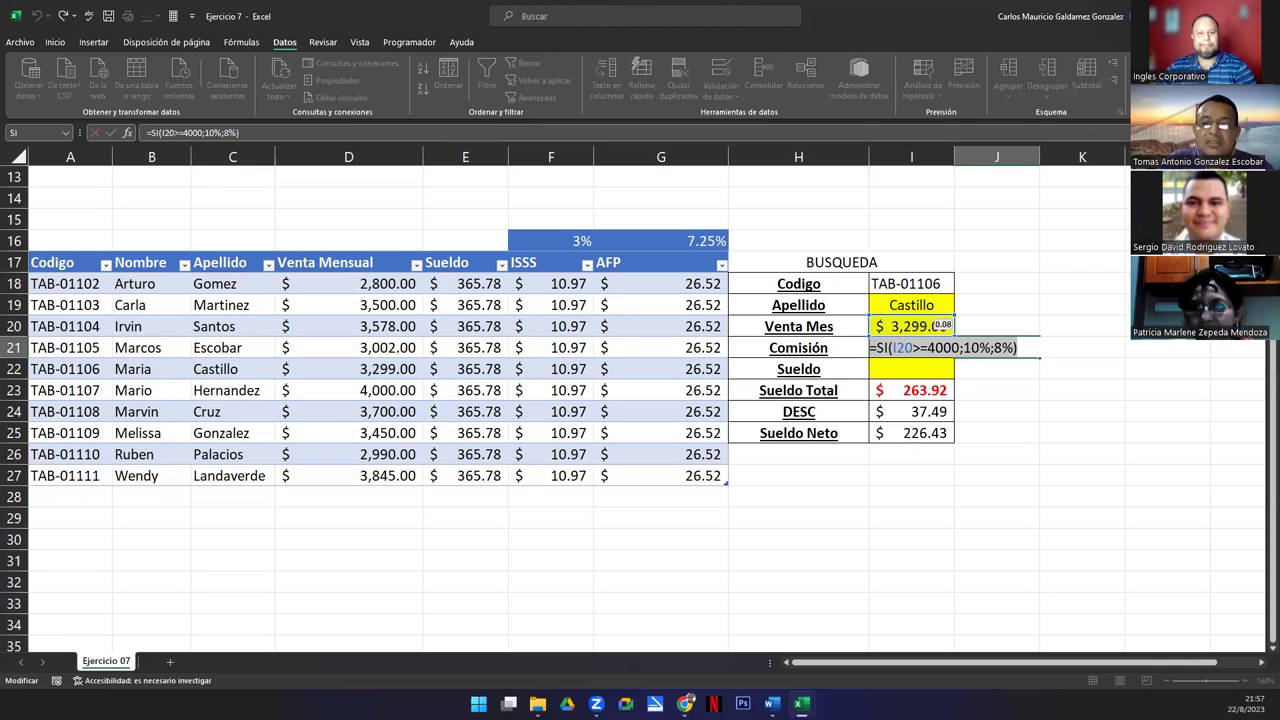
key(Return)
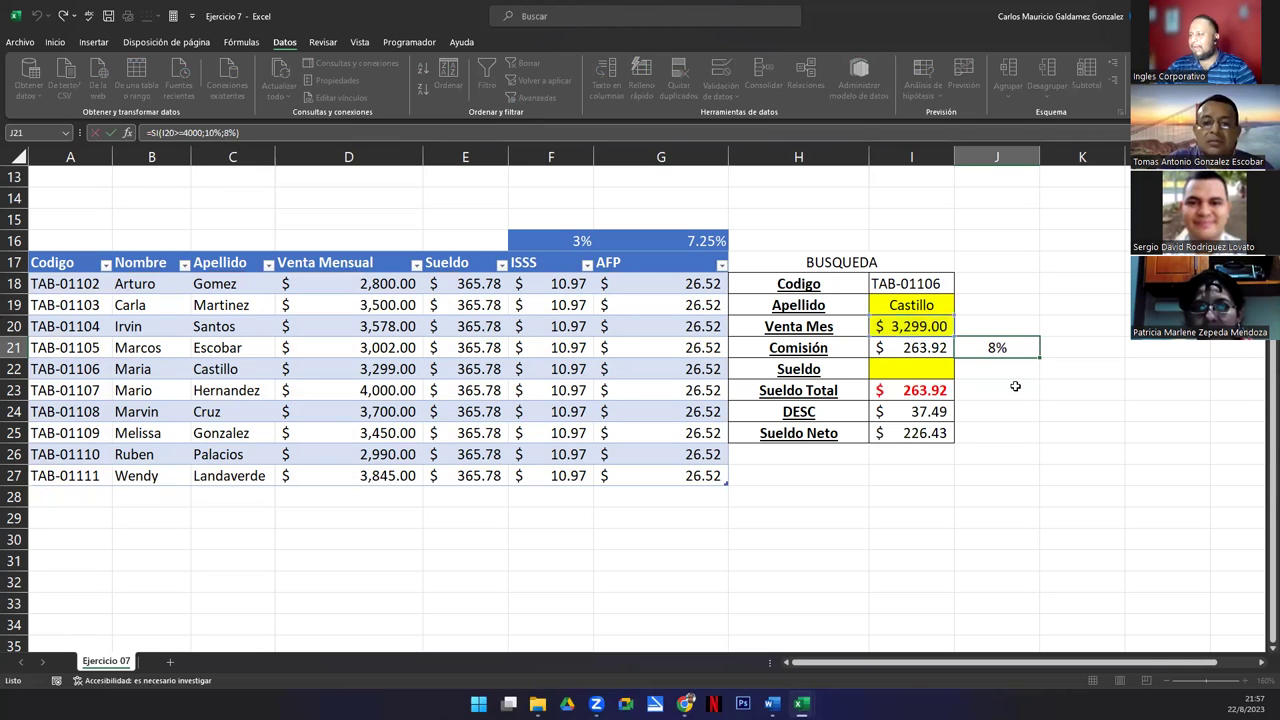
click(920, 347)
double_click(920, 347)
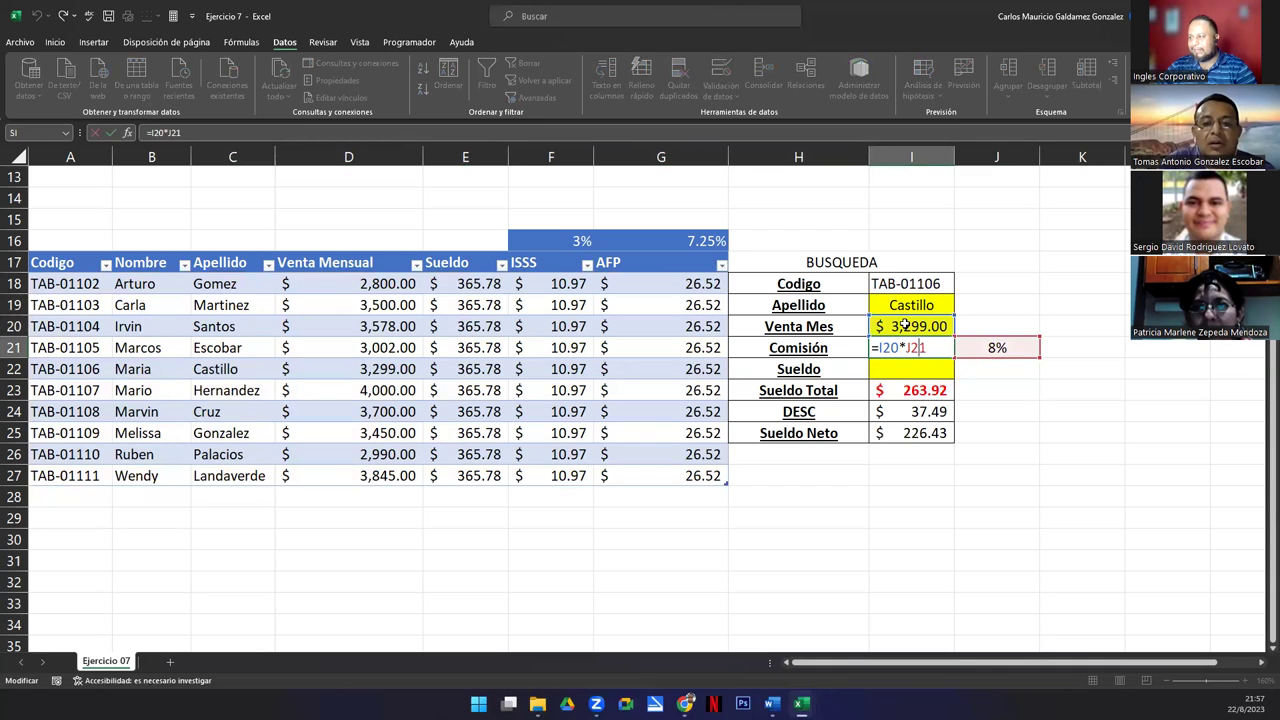
click(1012, 347)
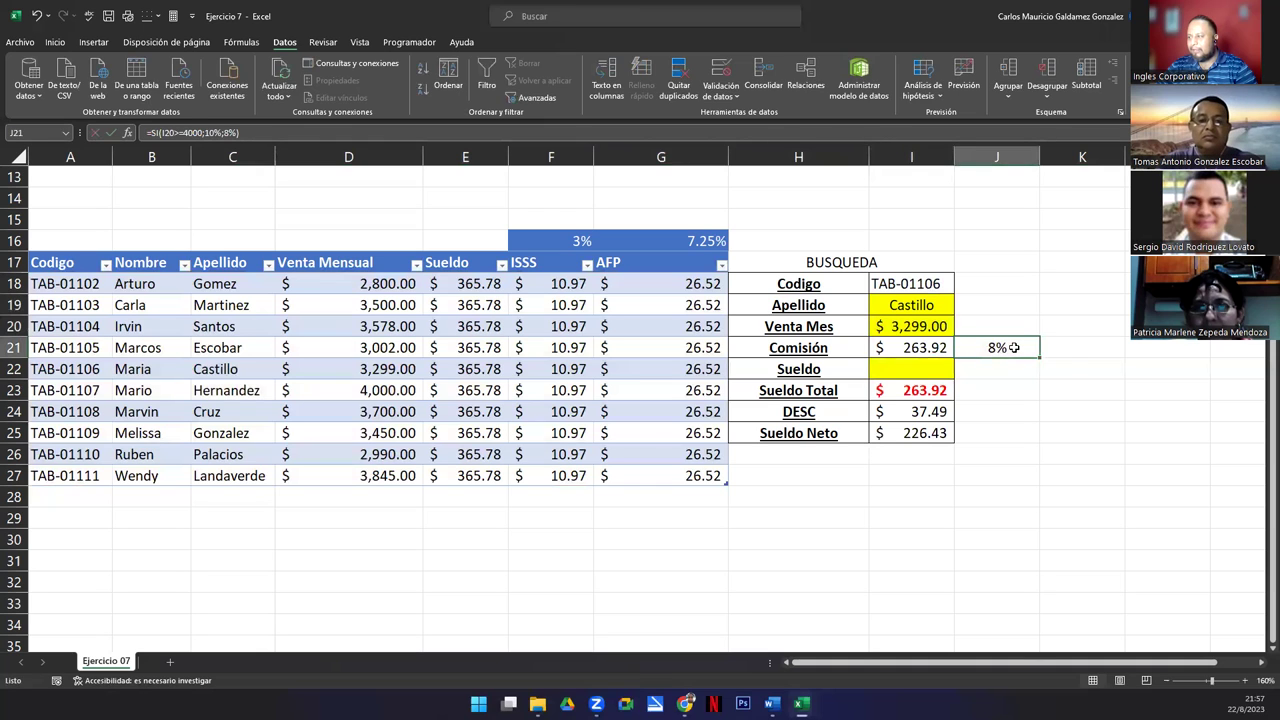
Examine the condition and the true and false arguments of the SI formula in J21, and how the Comisión formula in I21 uses that rate.
double_click(1012, 347)
drag(1020, 347, 868, 347)
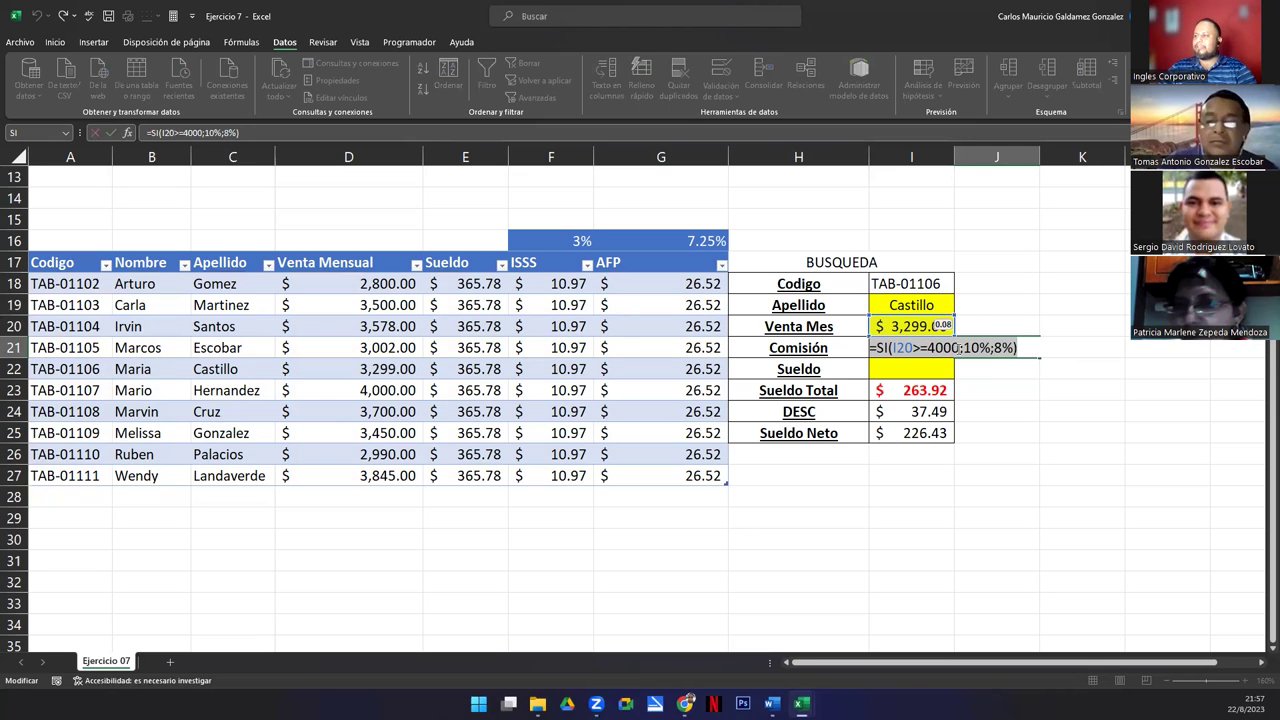
click(966, 348)
drag(966, 348, 989, 348)
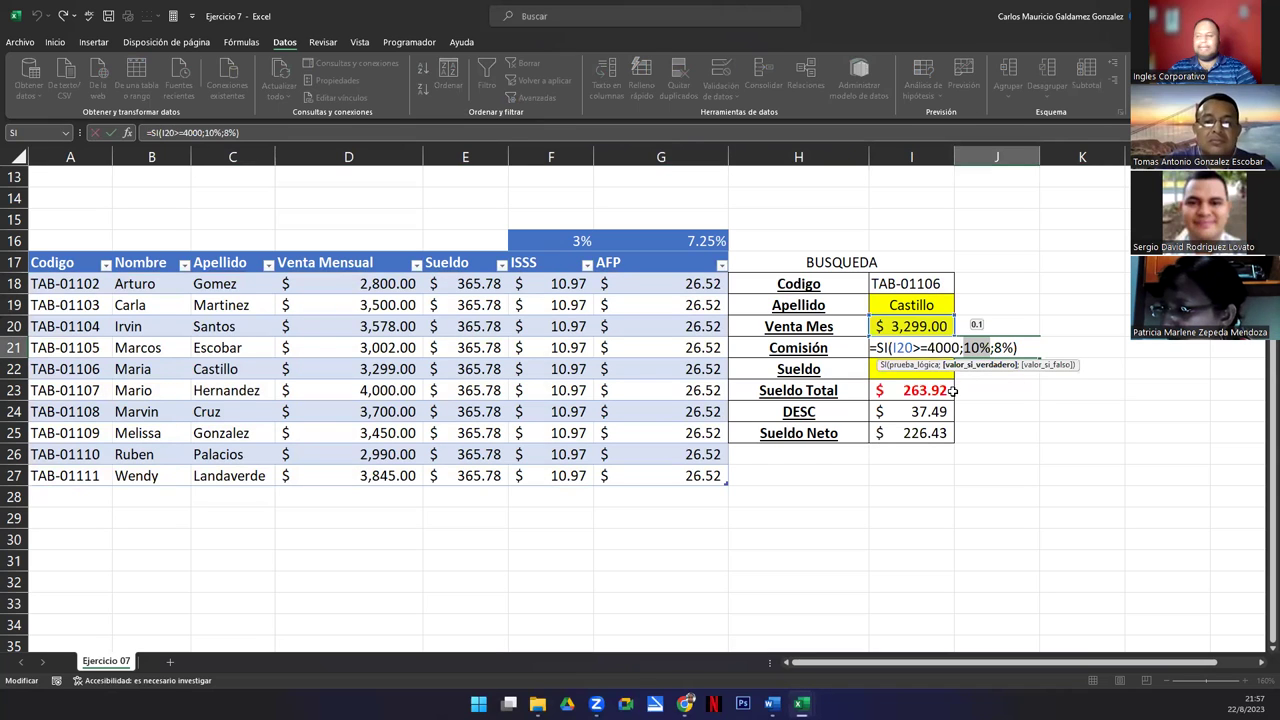
drag(991, 348, 1004, 348)
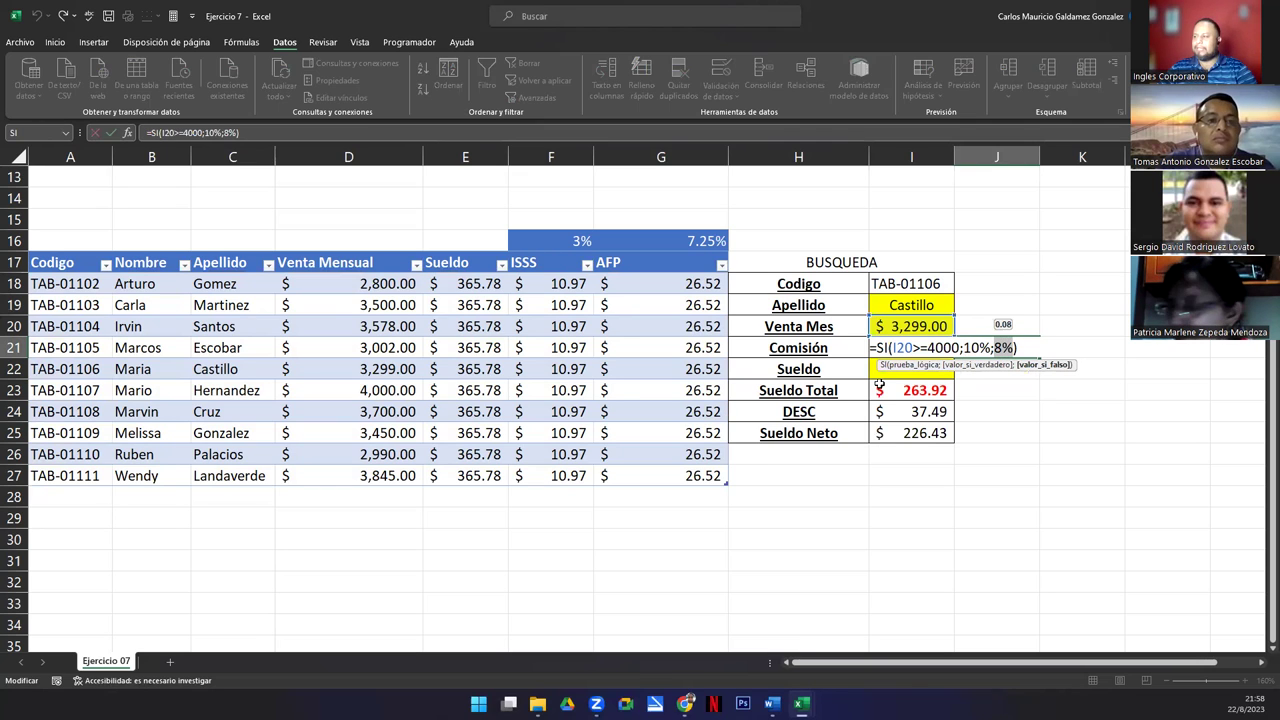
click(1025, 348)
drag(1025, 348, 828, 348)
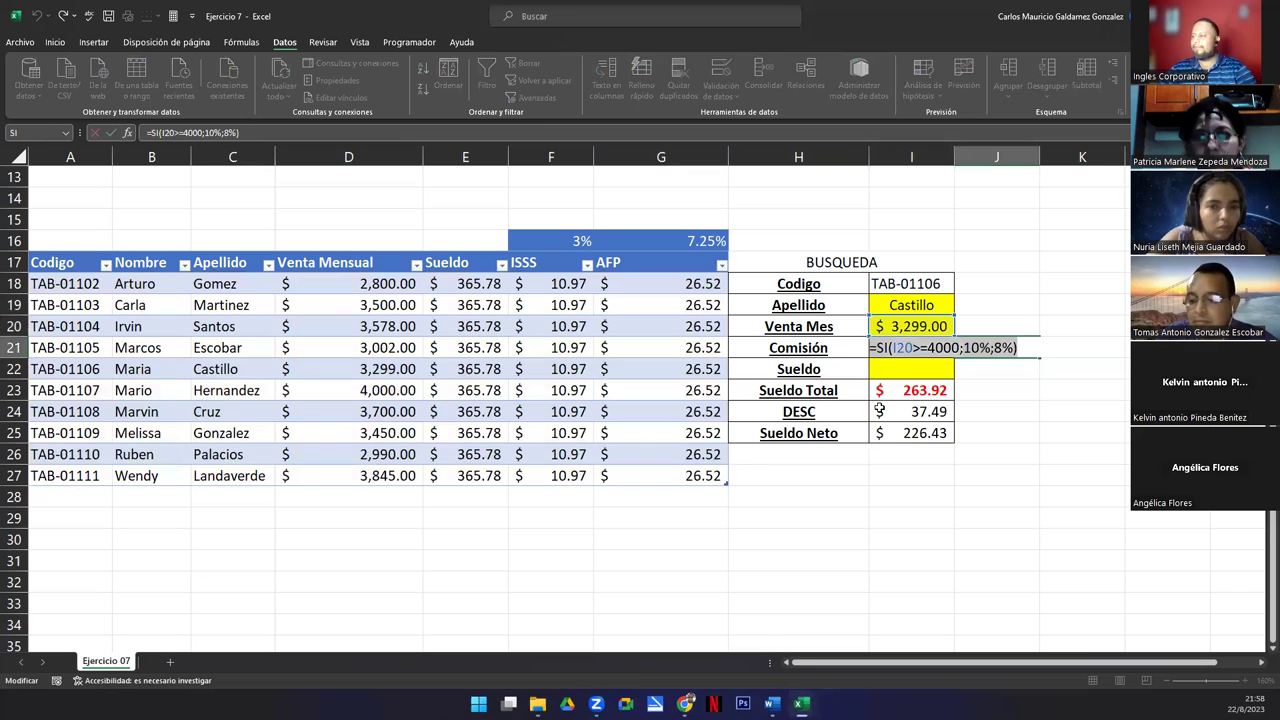
click(1030, 350)
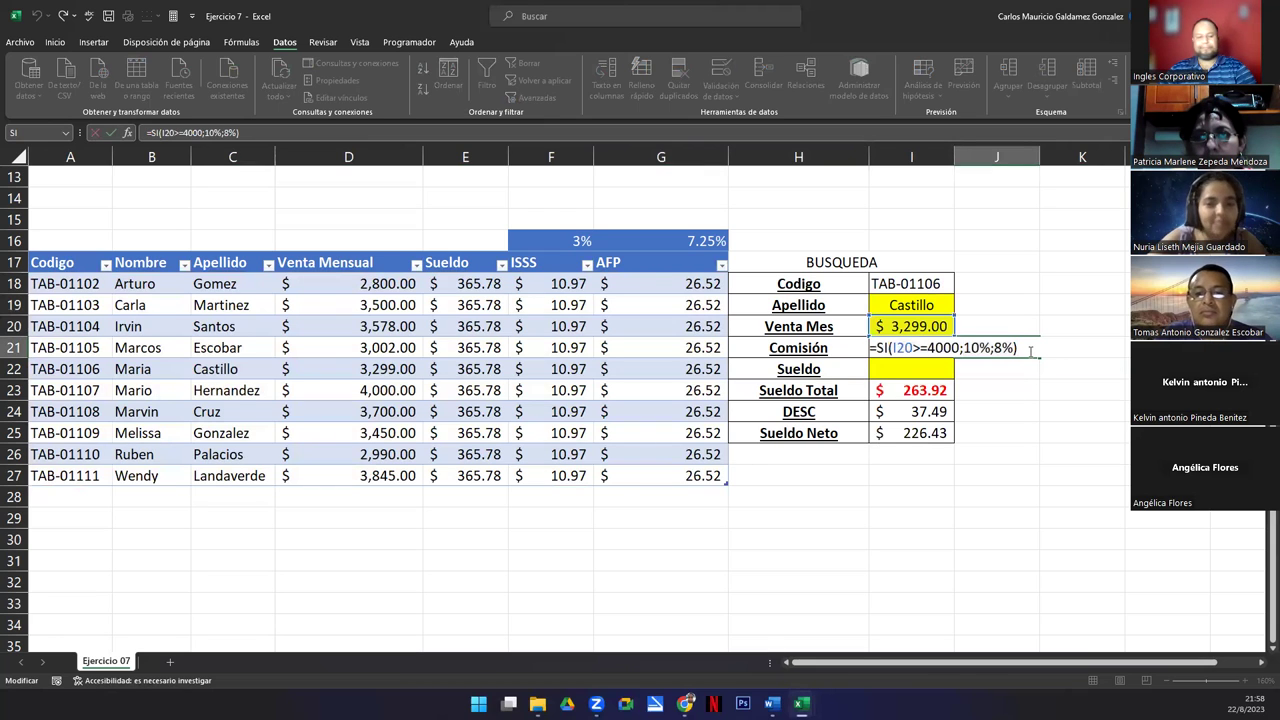
key(Return)
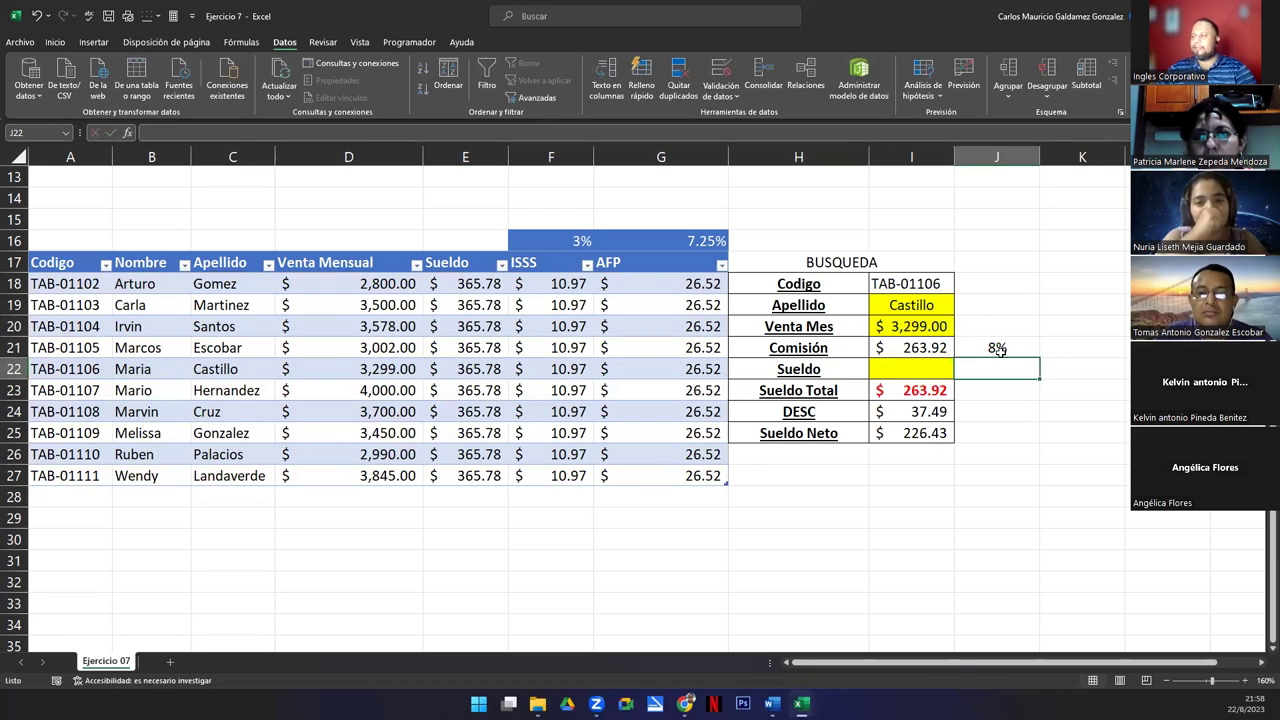
click(888, 347)
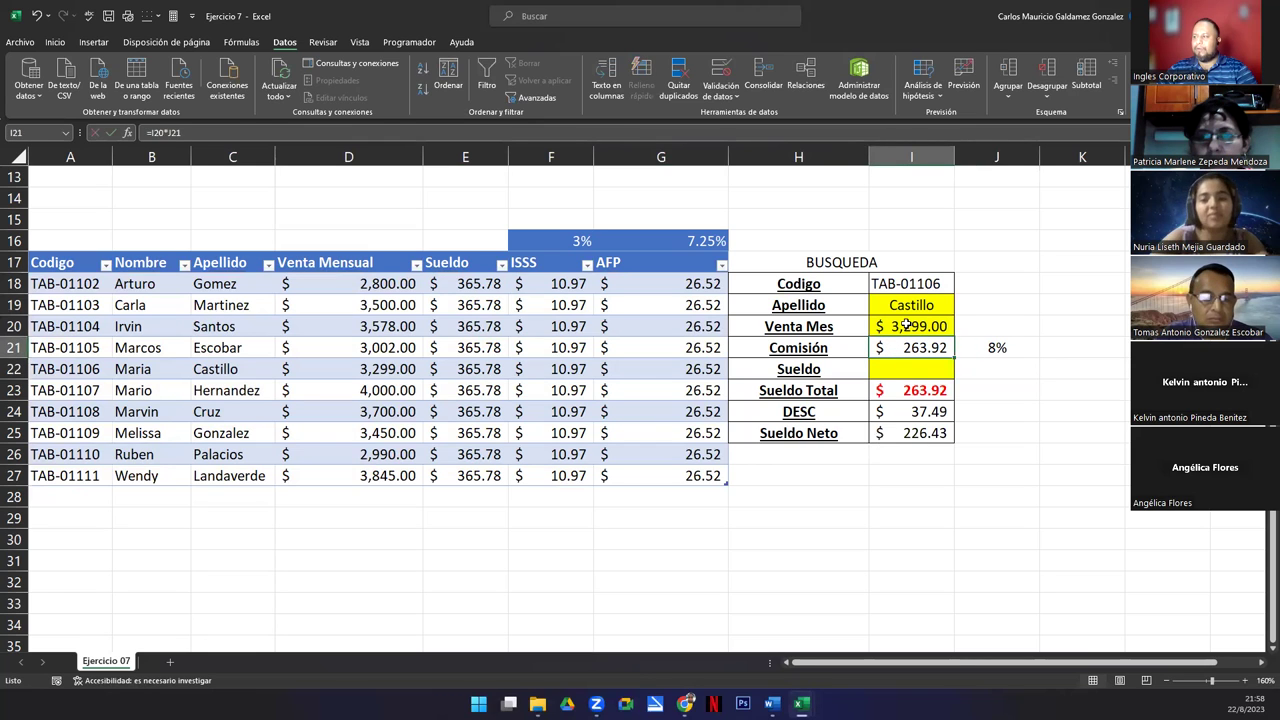
click(988, 348)
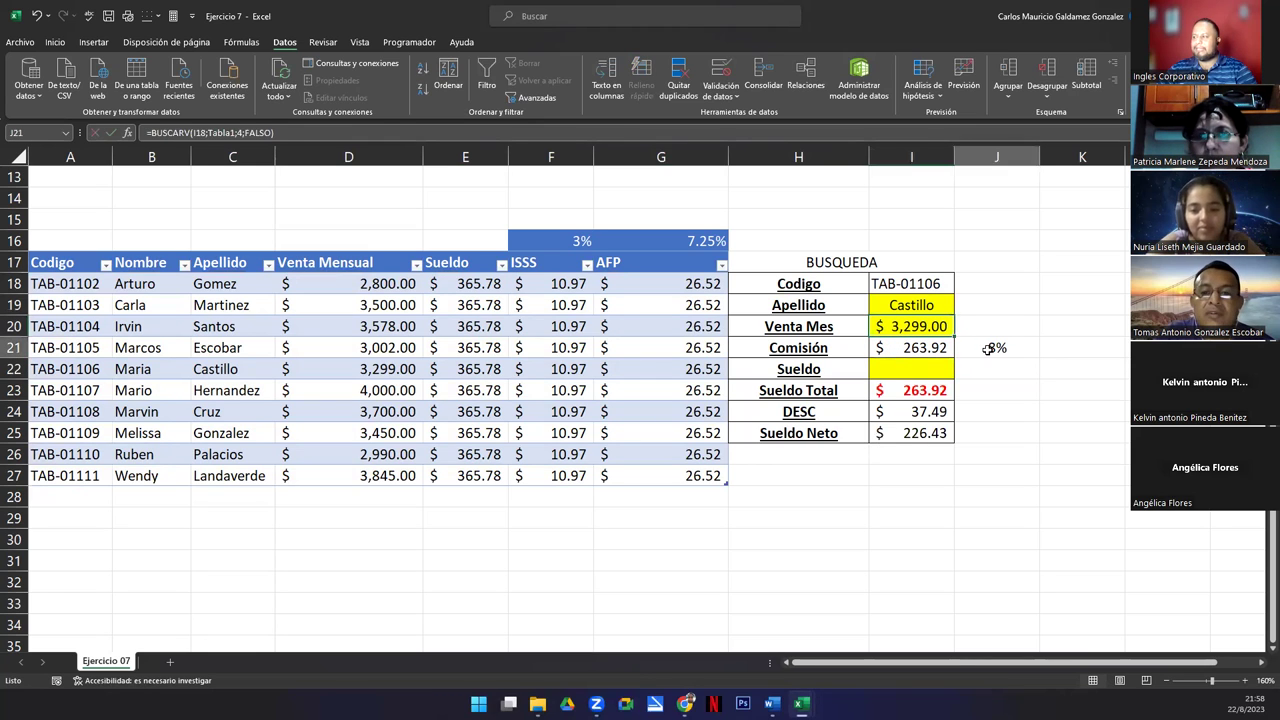
click(918, 348)
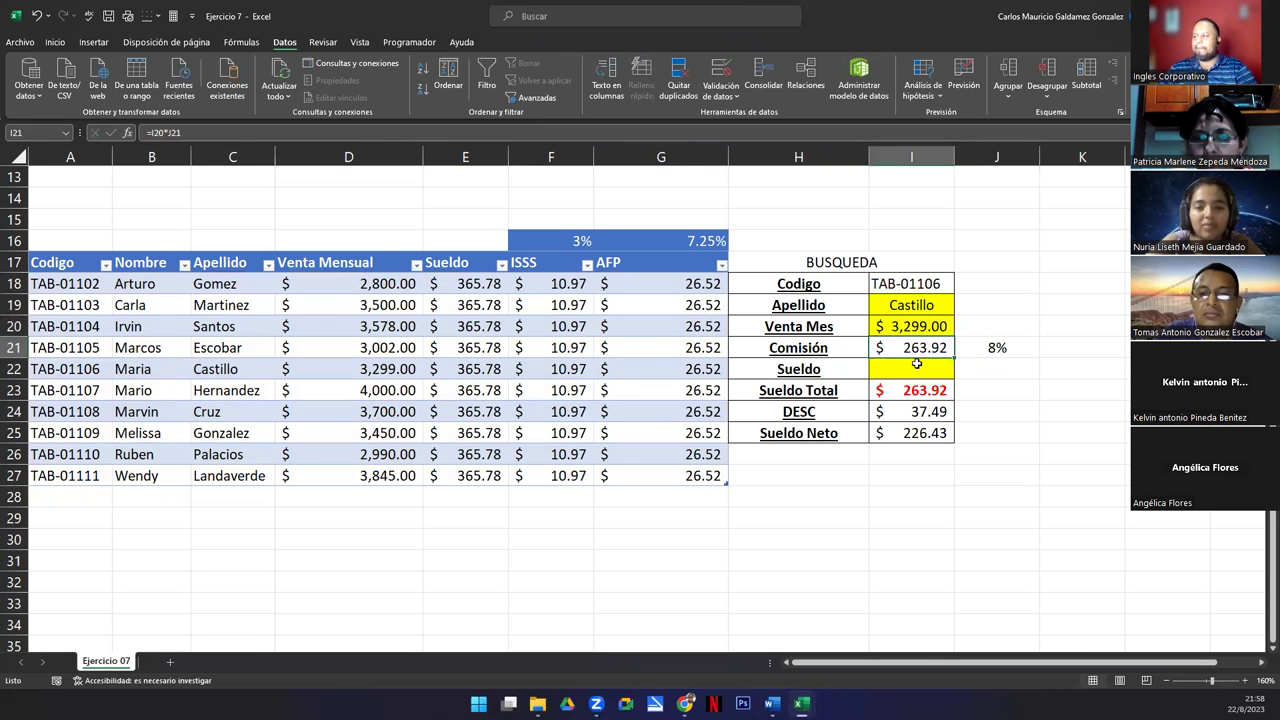
key(F2)
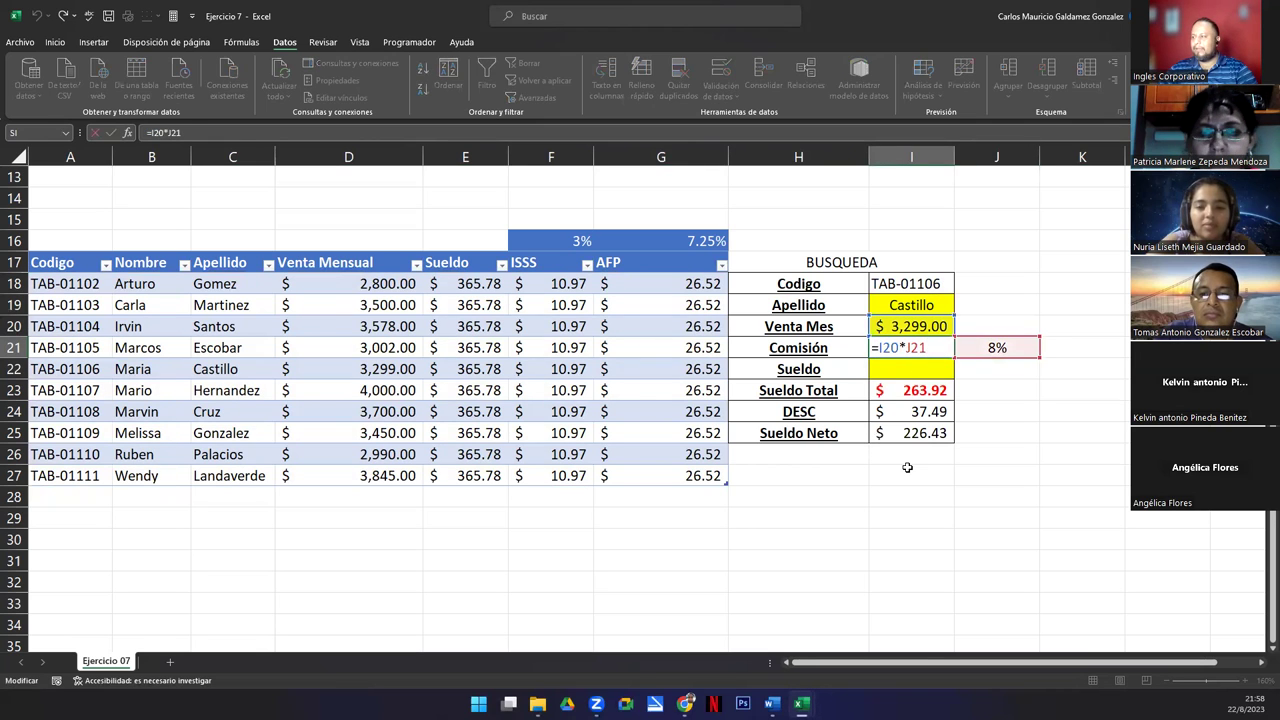
key(Return)
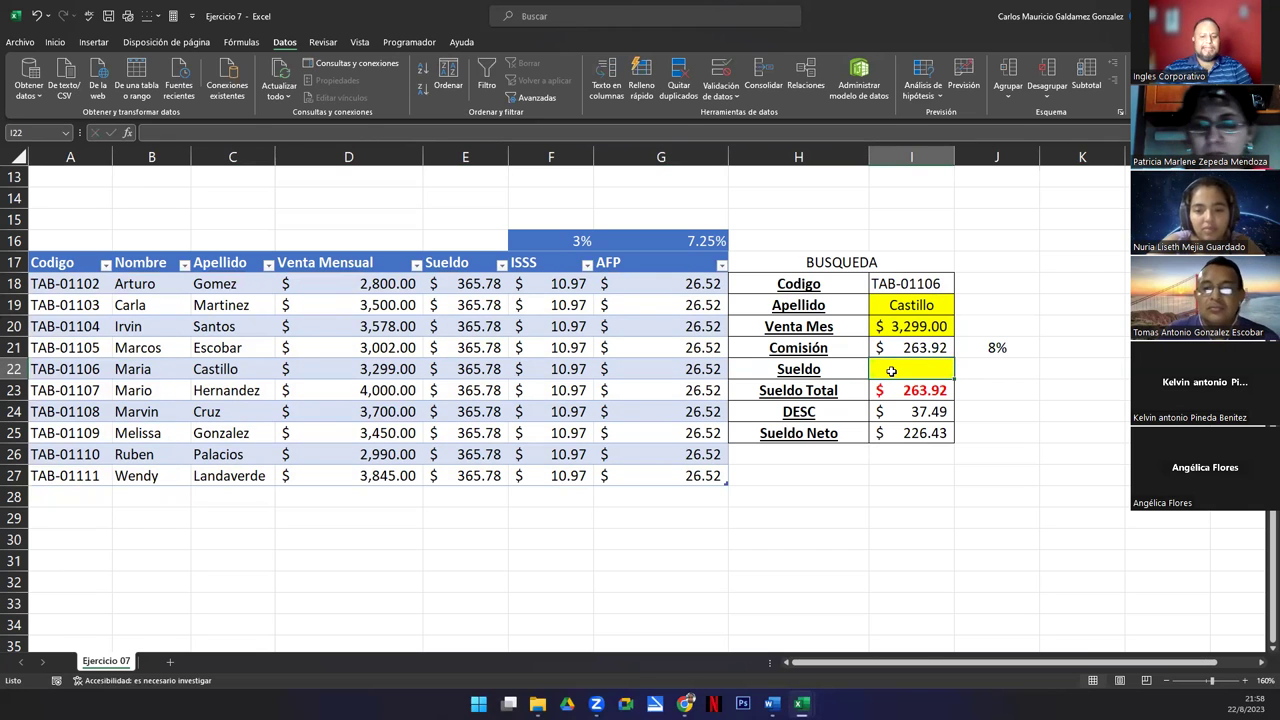
Enter =BUSCARV(I18;Tabla1;5;FALSO) in the Sueldo cell I22 to look up the employee's salary.
text(=busc)
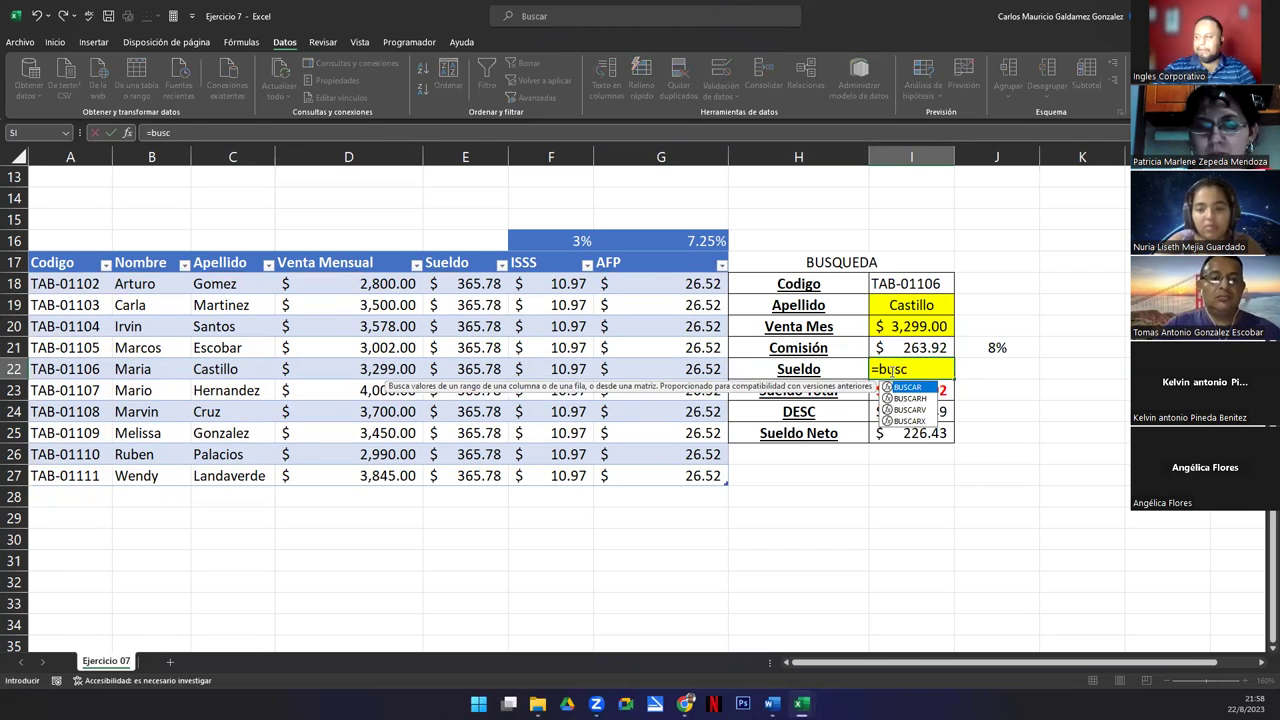
text(a)
key(Down)
key(Down)
key(Tab)
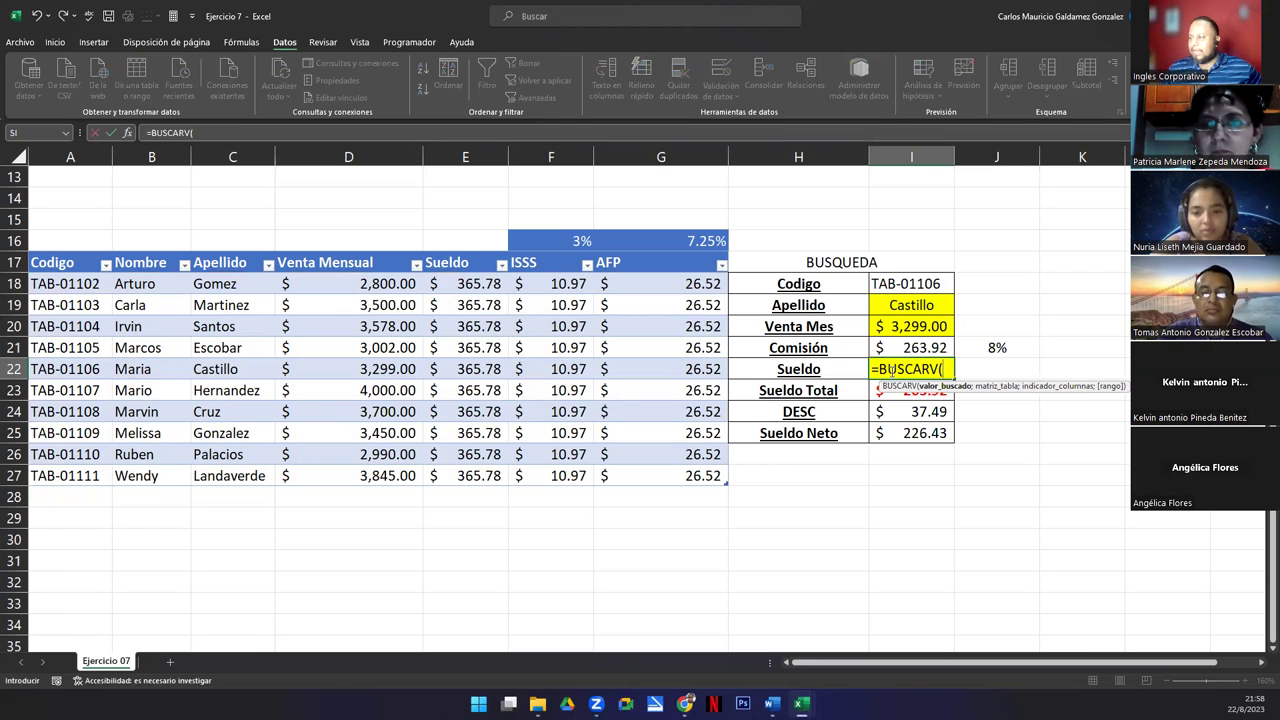
click(900, 280)
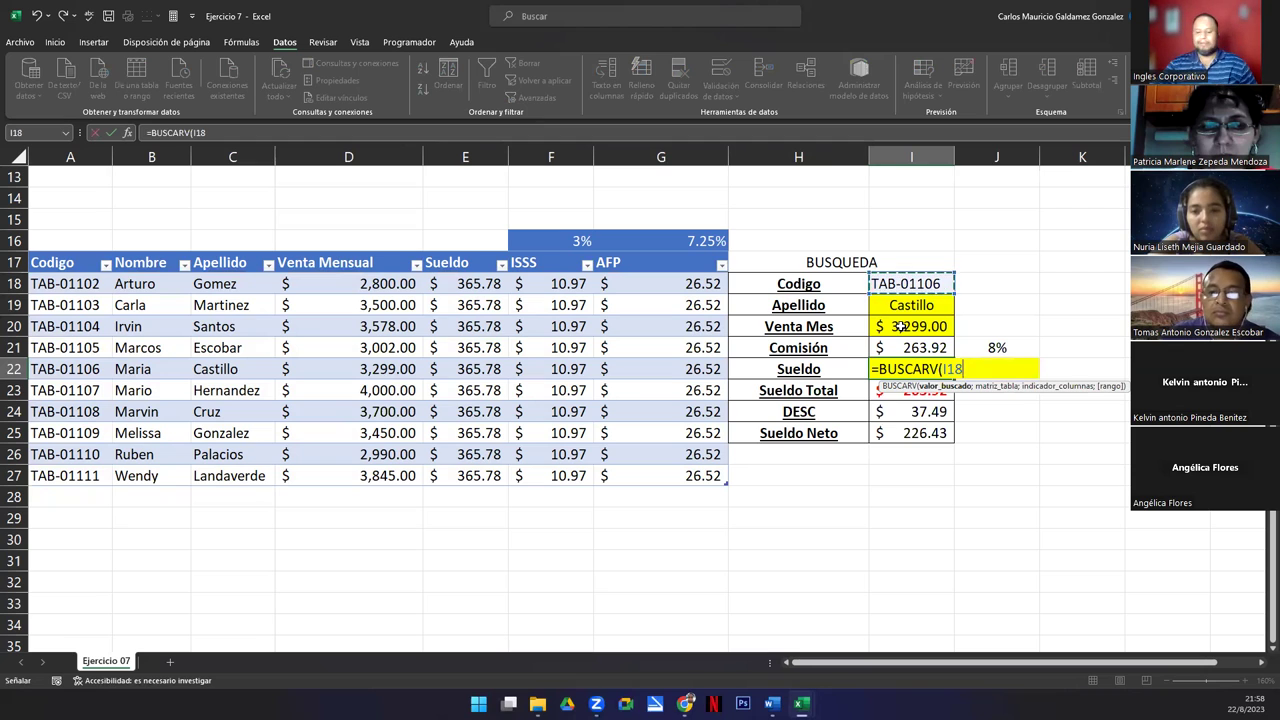
text(;)
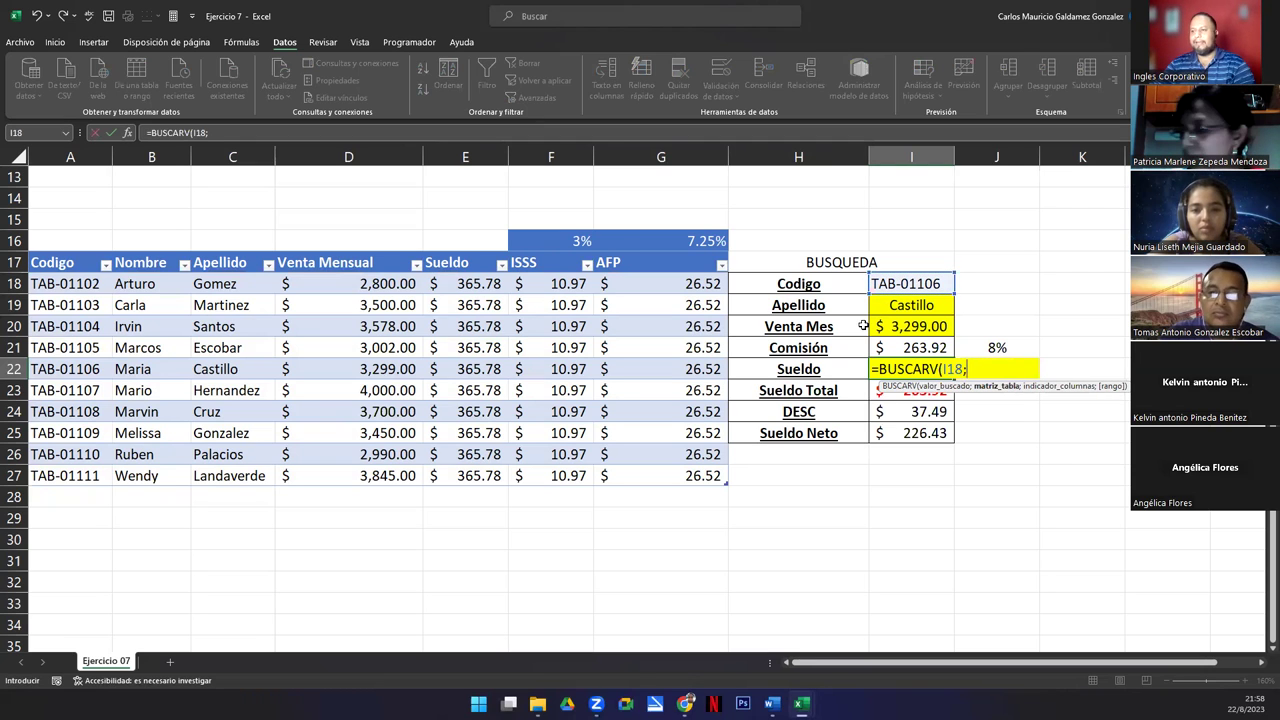
text(Tab)
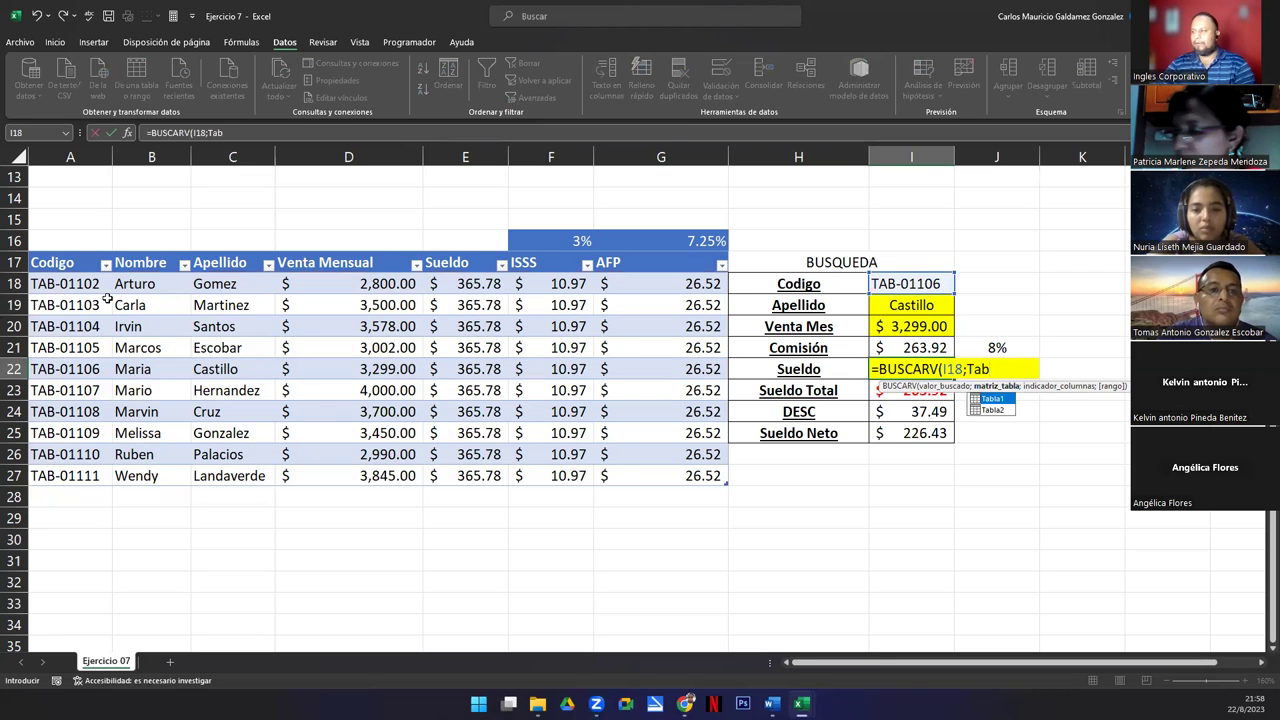
key(Tab)
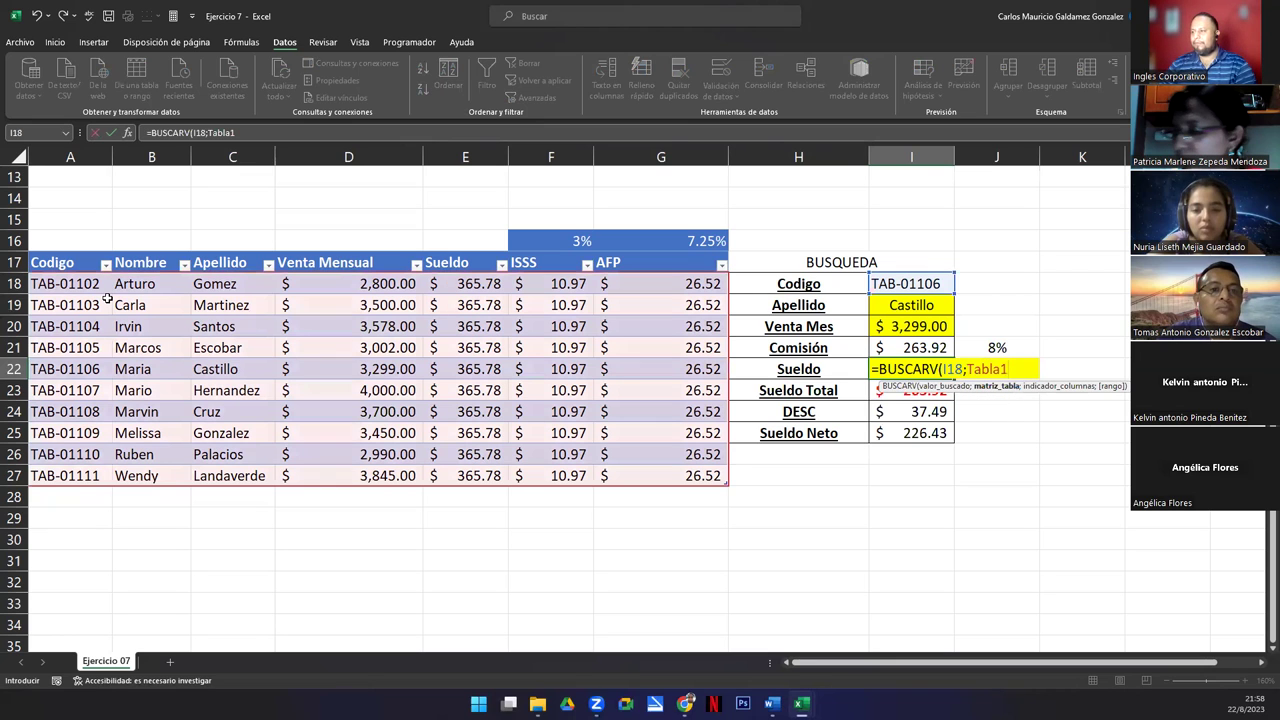
text(;)
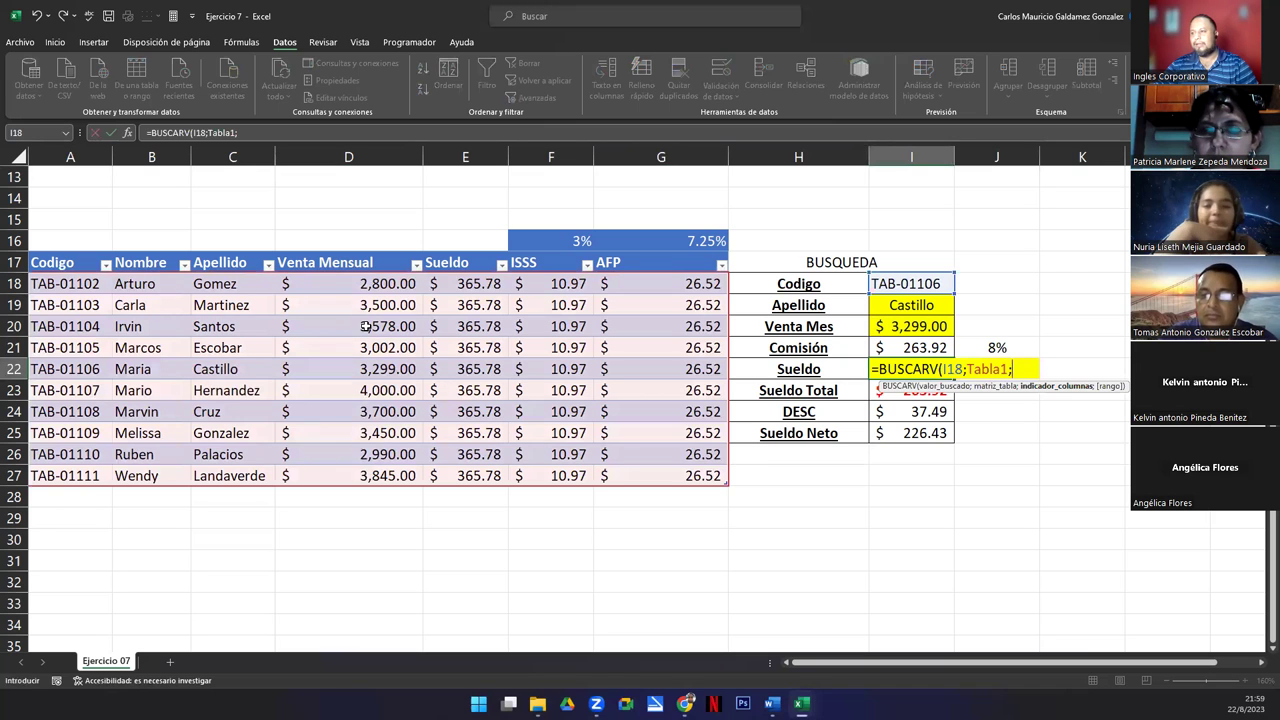
text(5)
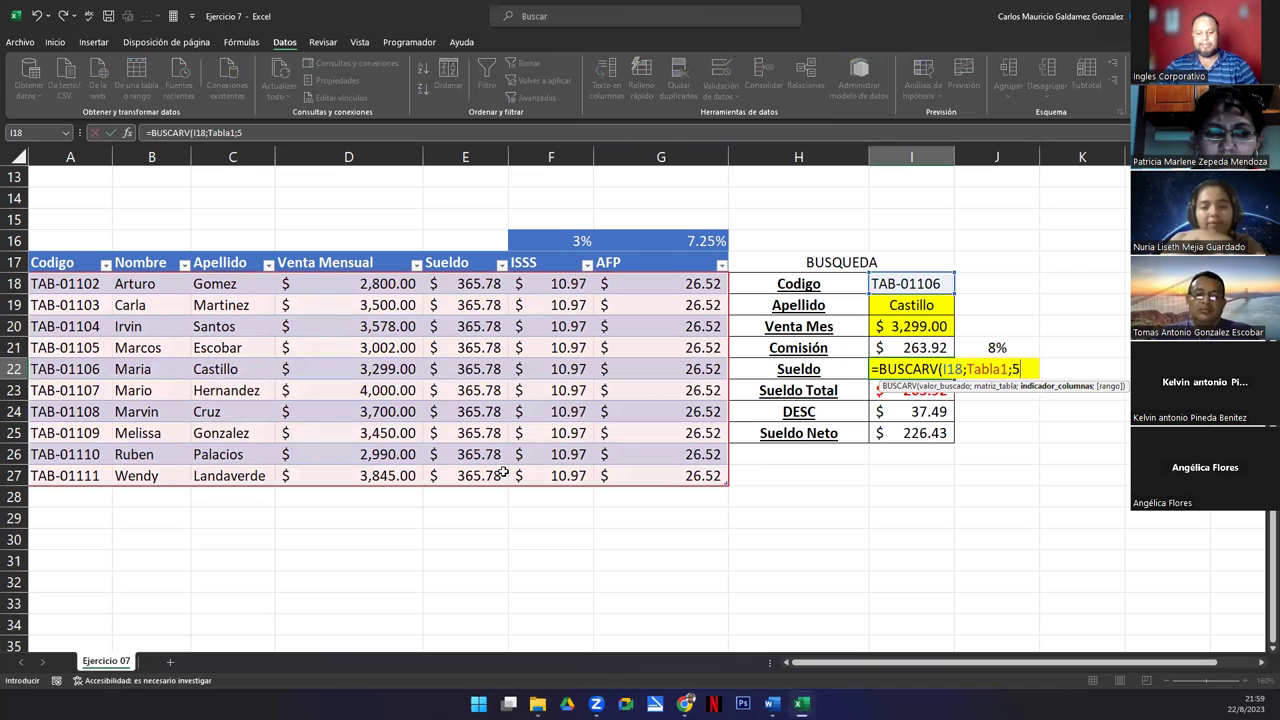
text(;FALSO)
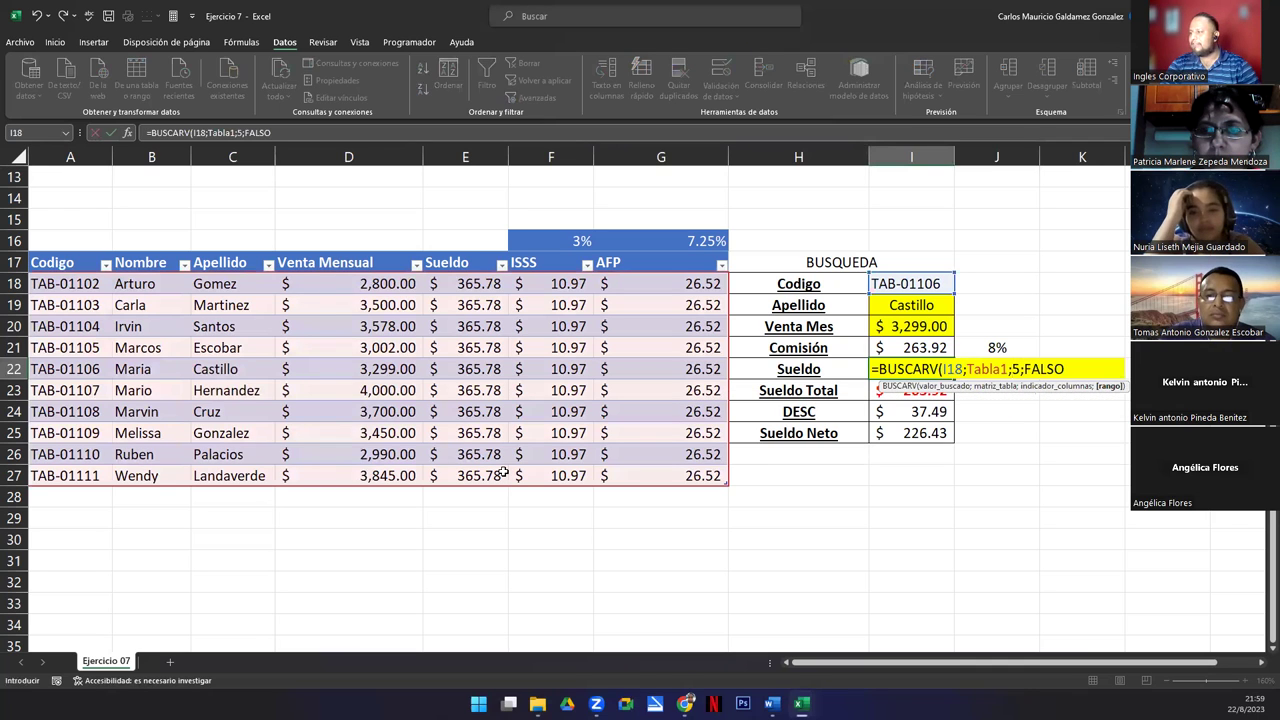
text())
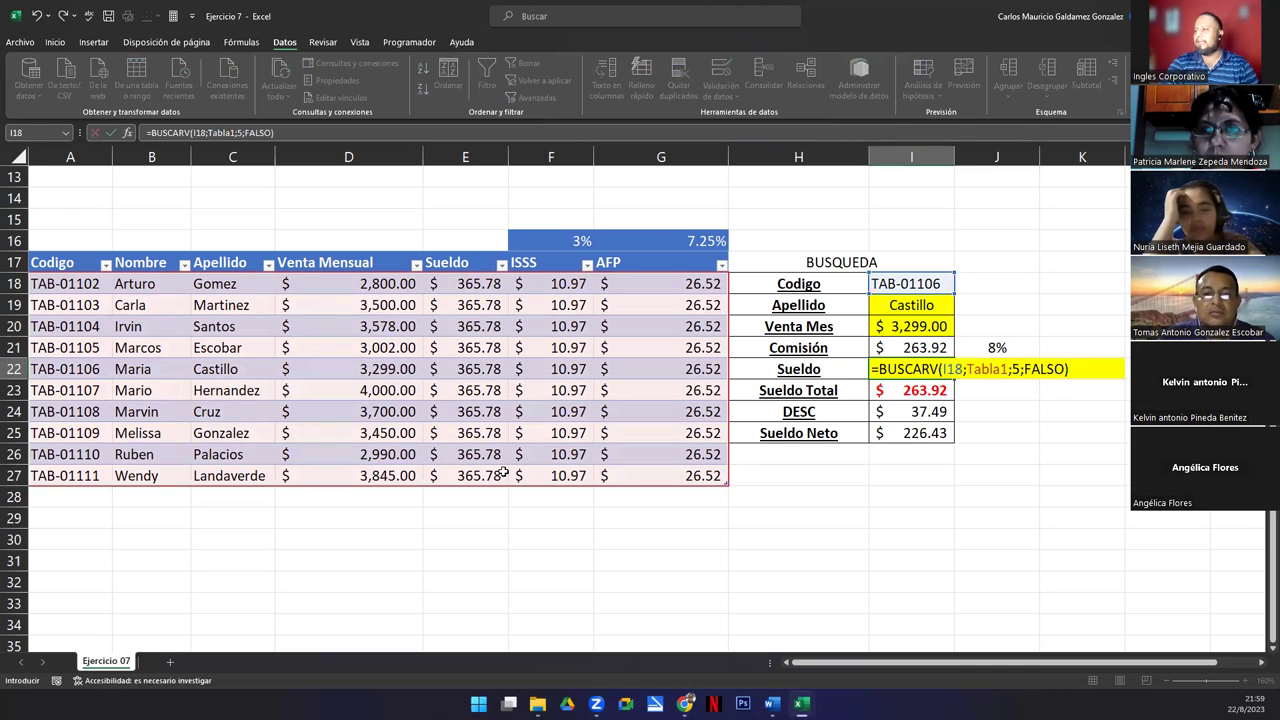
key(Return)
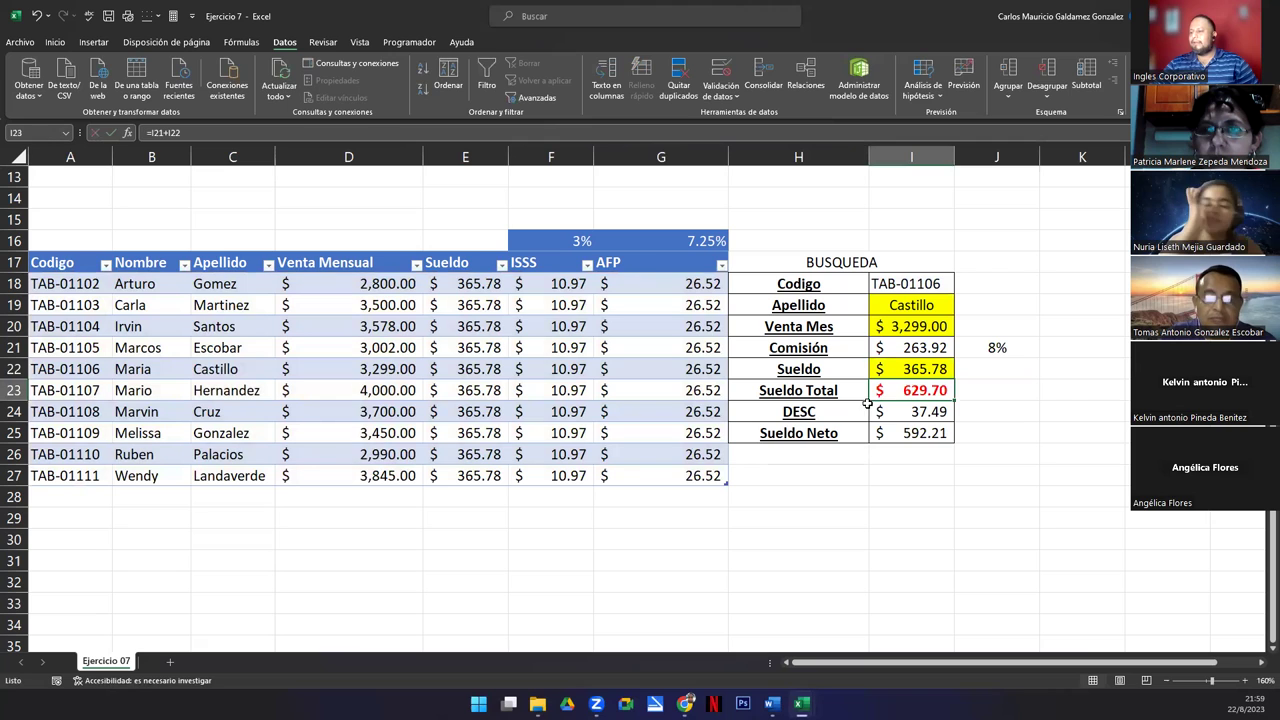
Examine the Sueldo Total formula in I23 and the Comisión and Sueldo cells it adds.
drag(885, 390, 887, 428)
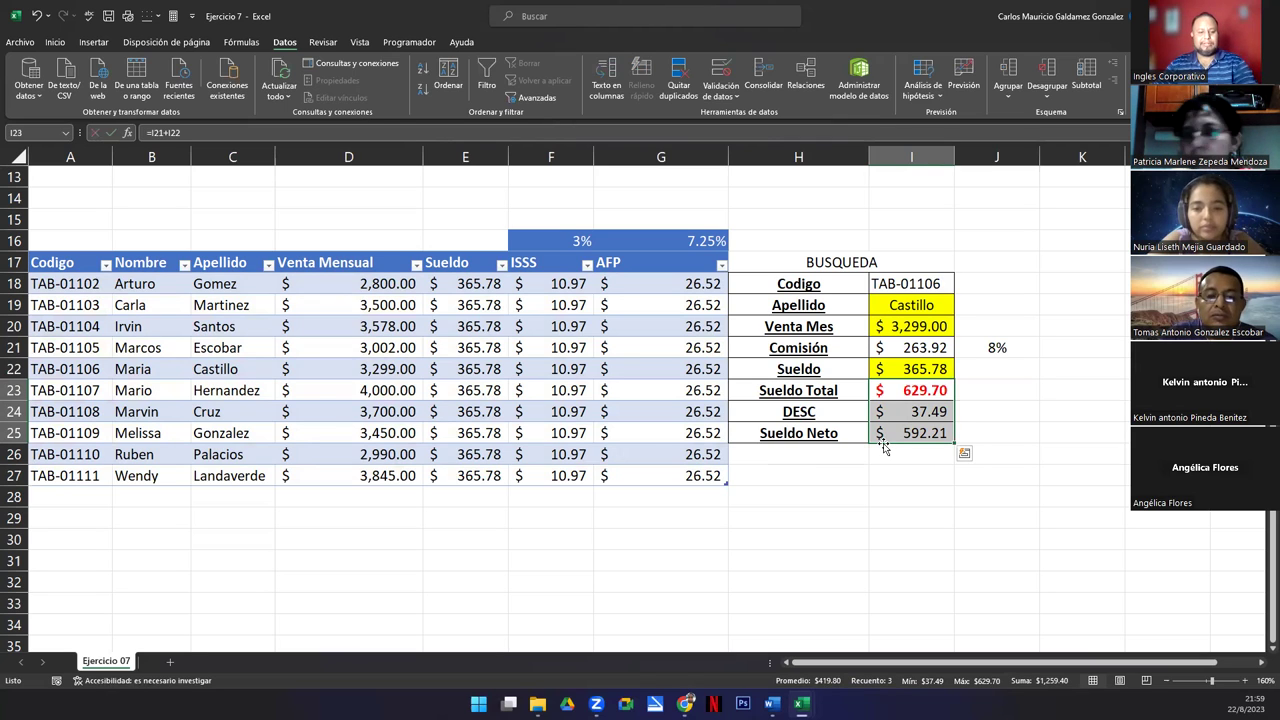
click(895, 390)
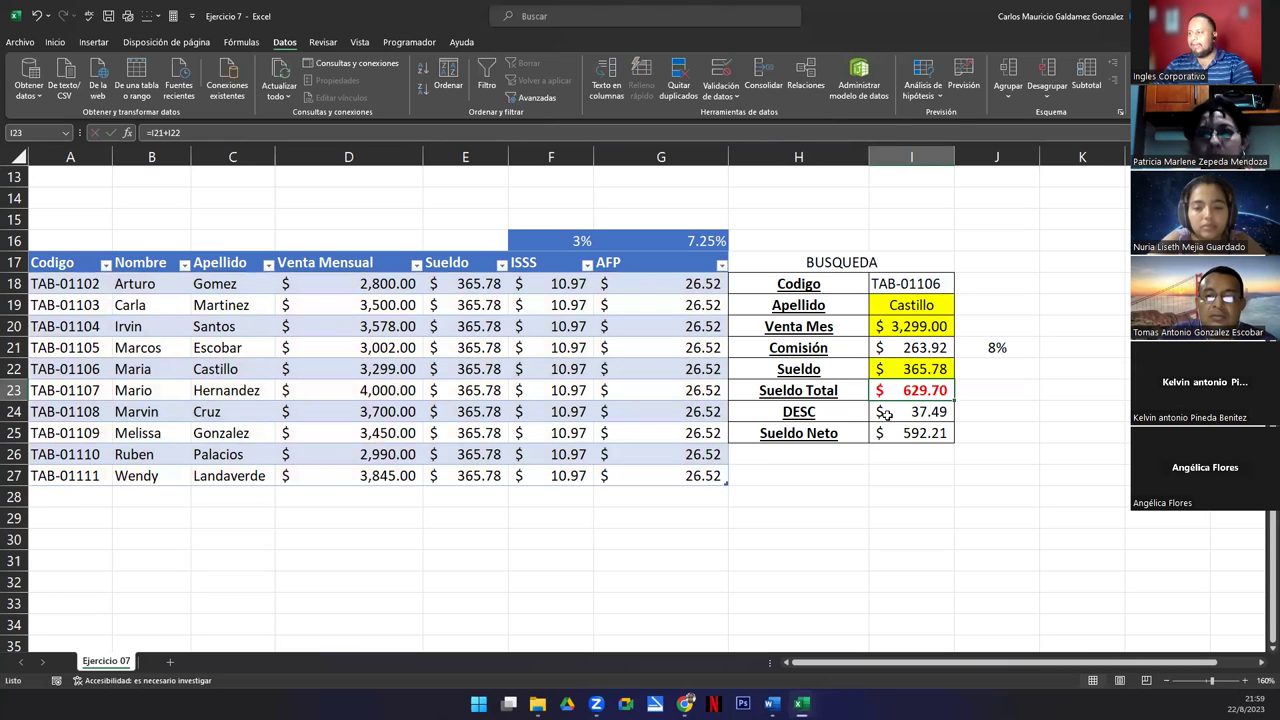
double_click(876, 395)
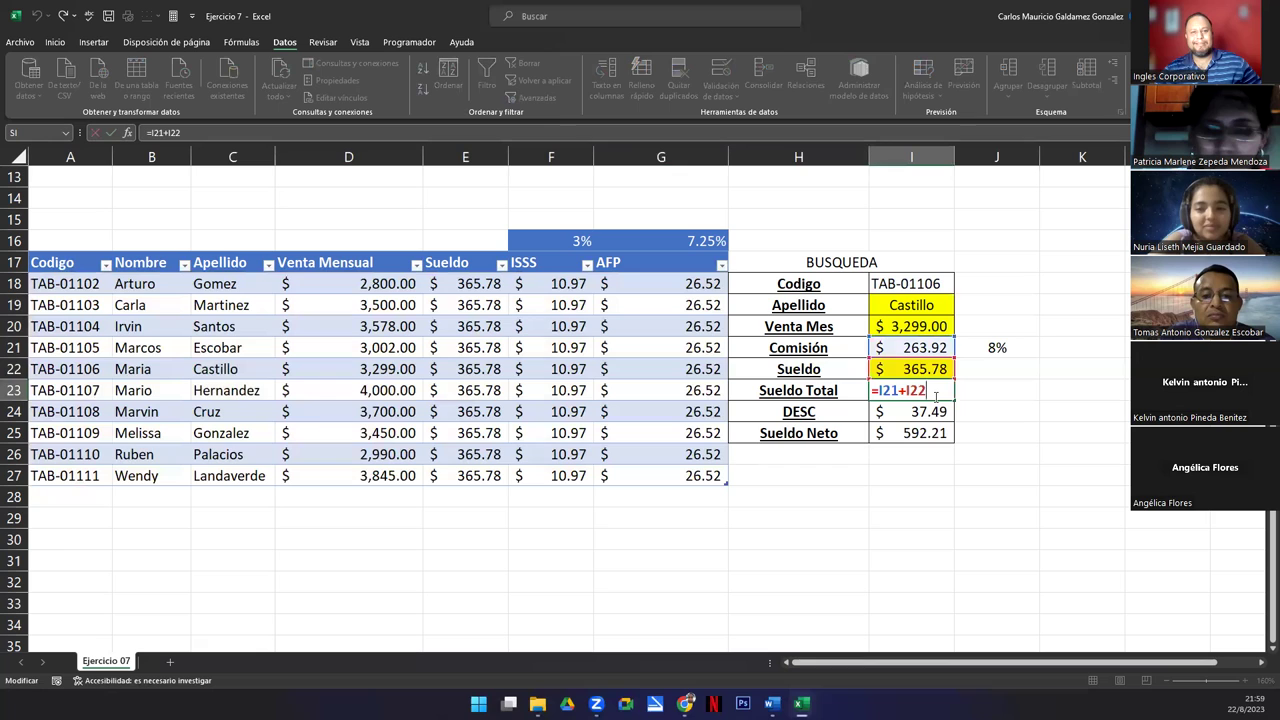
key(Return)
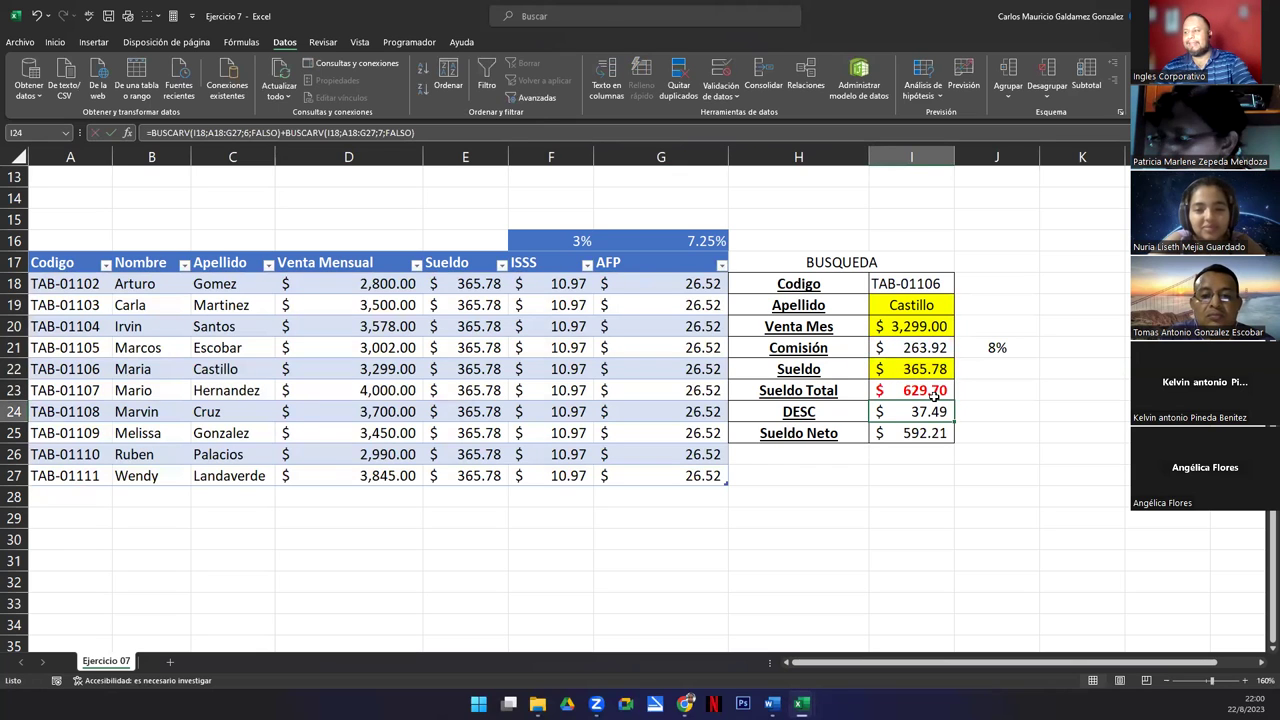
Examine the DESC formula in I24, checking each BUSCARV lookup and the plus sign that joins them.
key(F2)
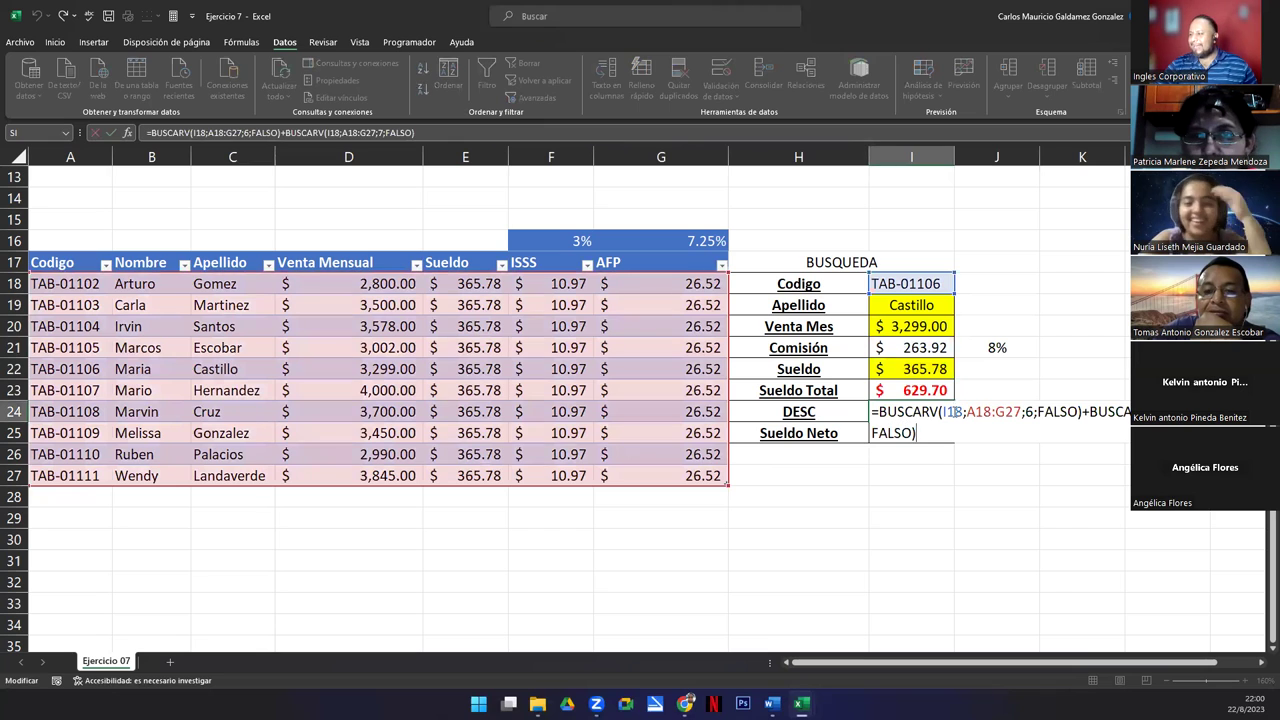
click(953, 411)
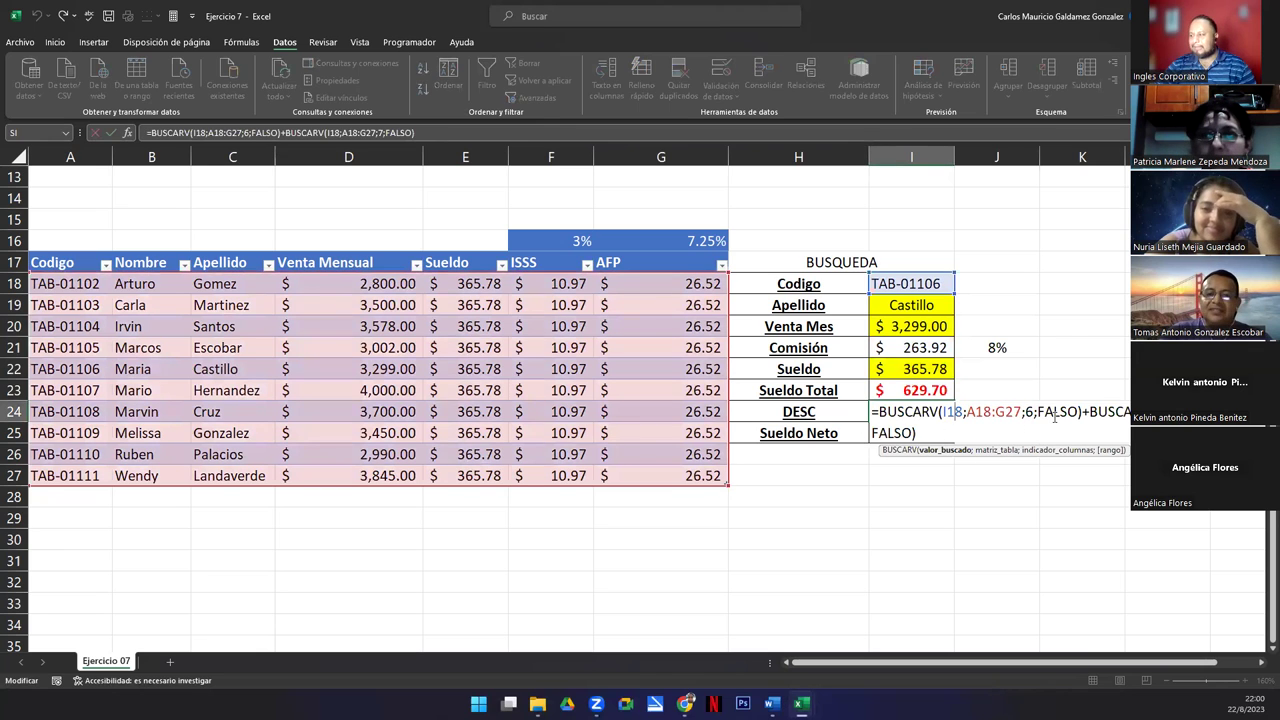
click(1088, 411)
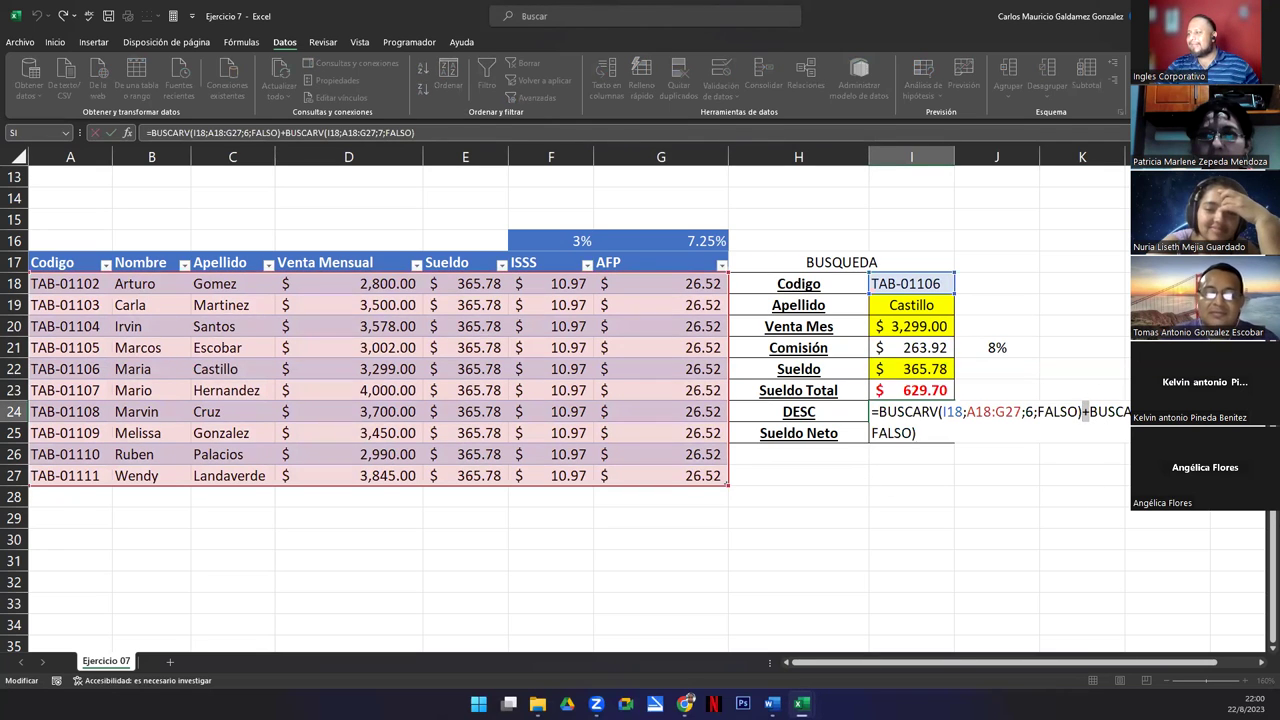
key(Right)
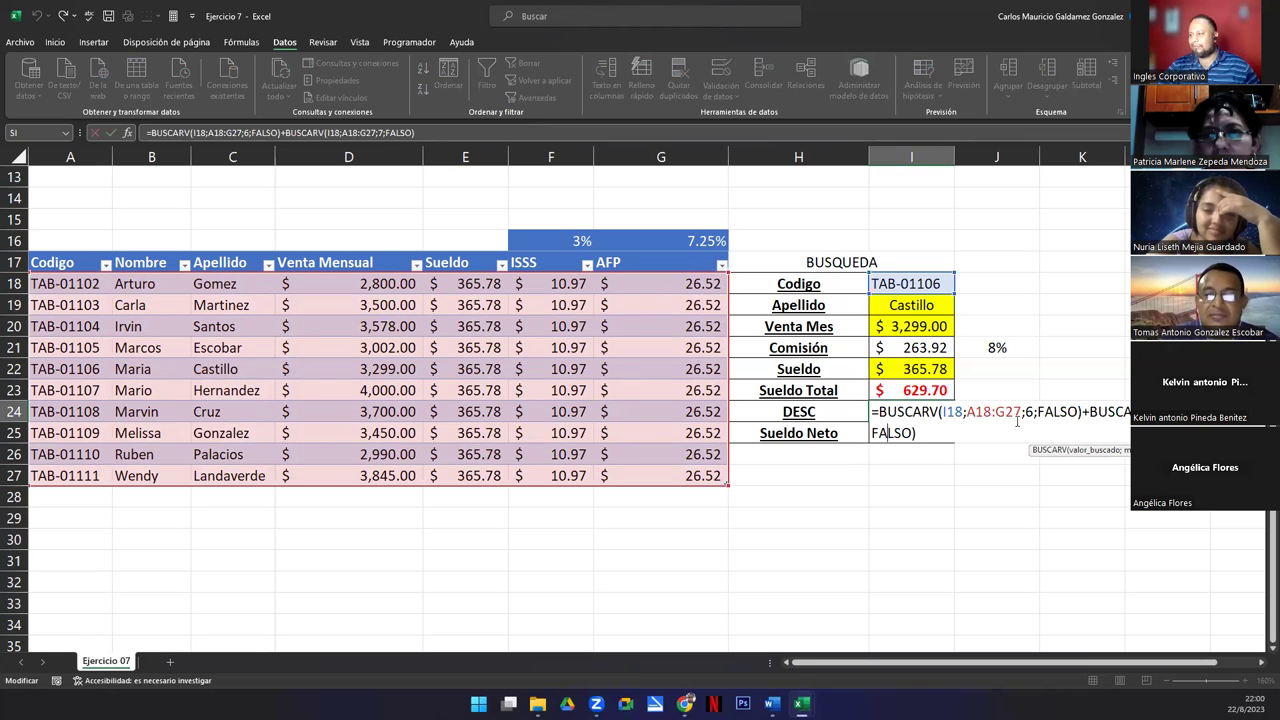
drag(1087, 414, 982, 434)
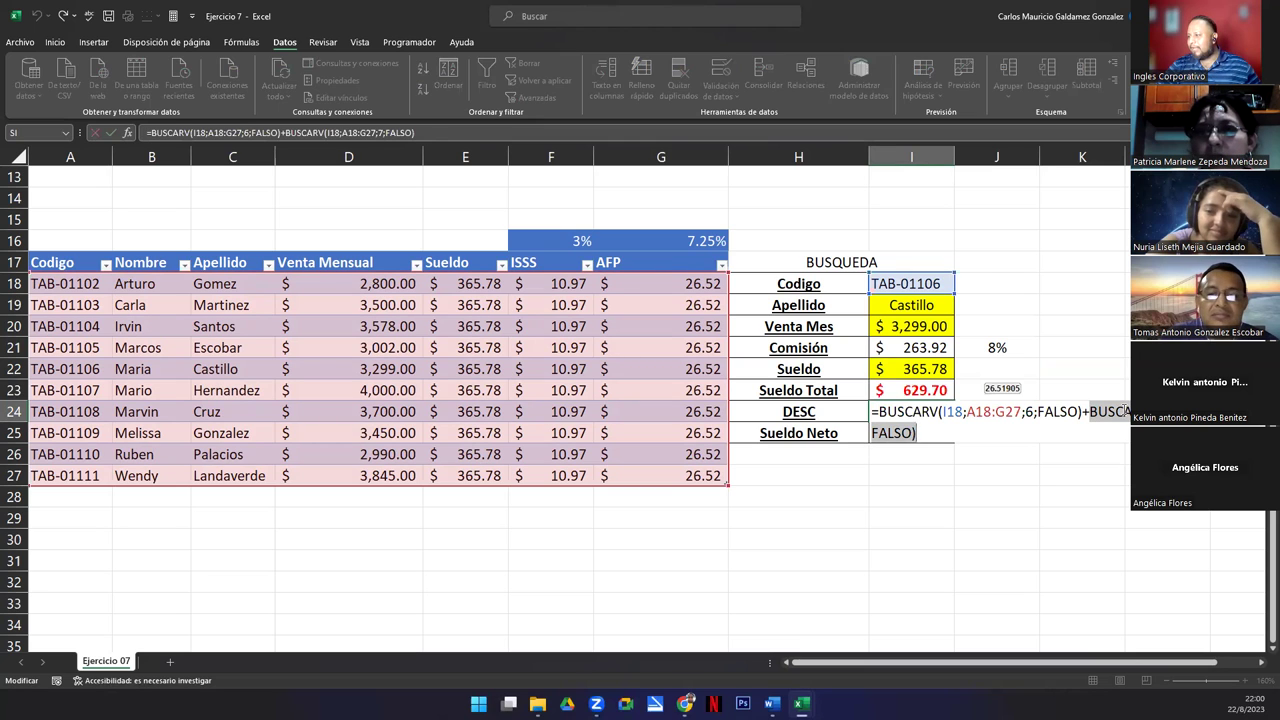
drag(880, 411, 1082, 411)
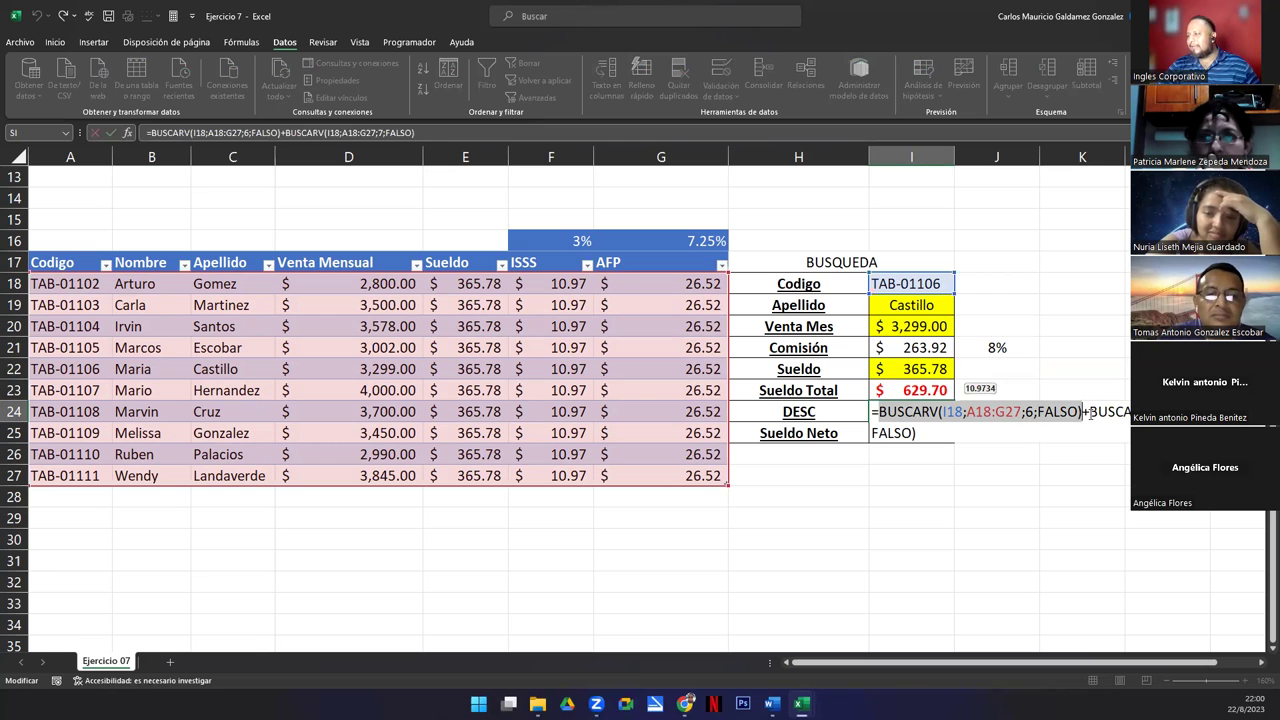
drag(1087, 411, 1089, 425)
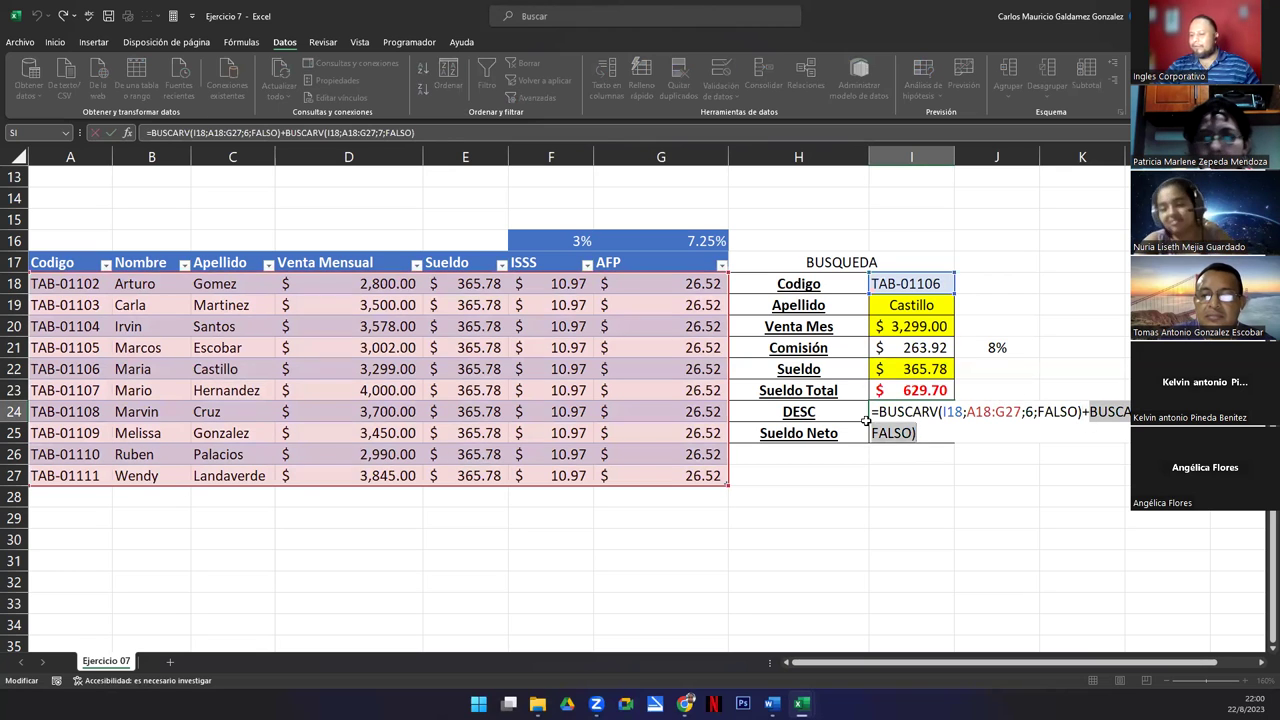
key(ctrl+Return)
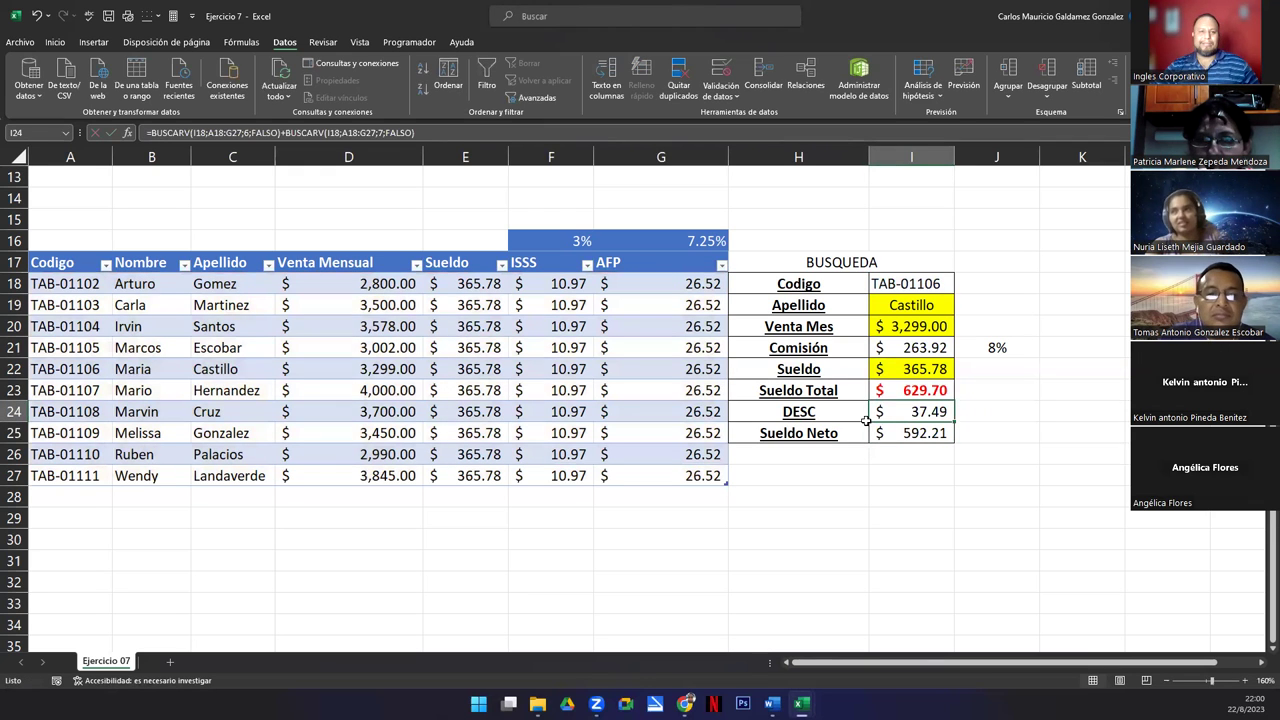
Review the full DESC formula in I24 again, from its first BUSCARV to its closing argument.
key(F2)
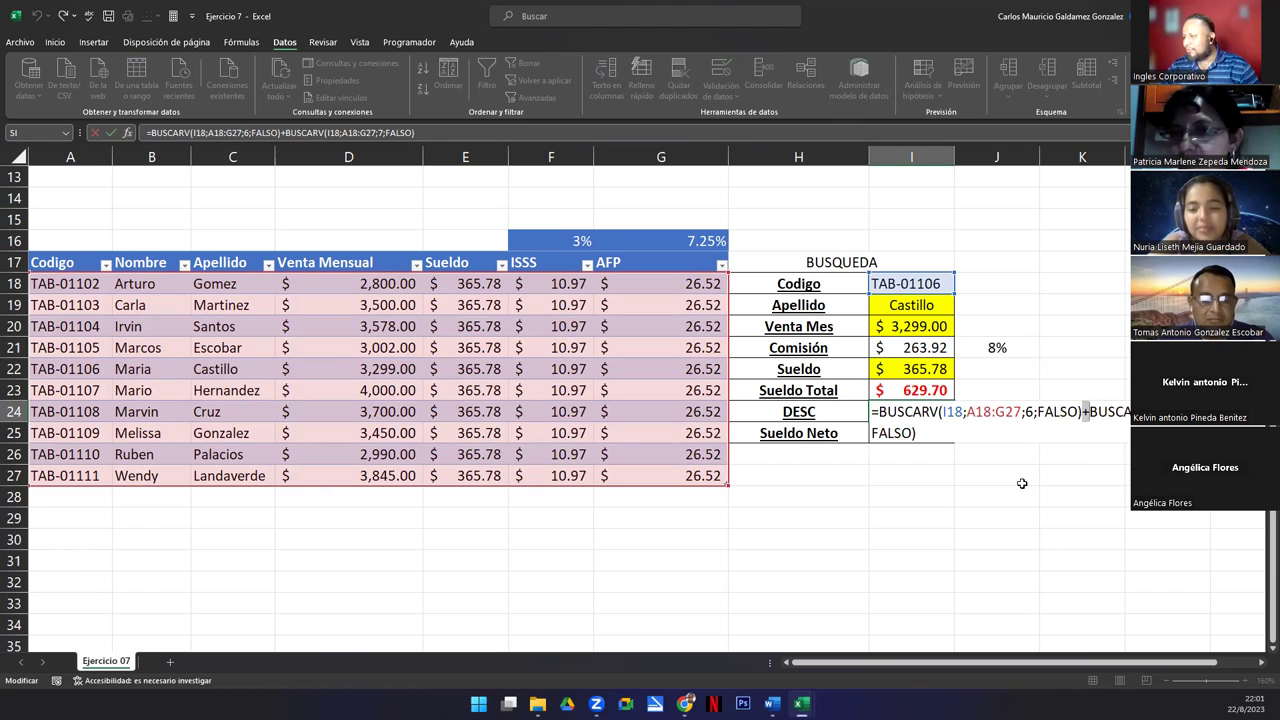
drag(876, 412, 914, 432)
click(914, 432)
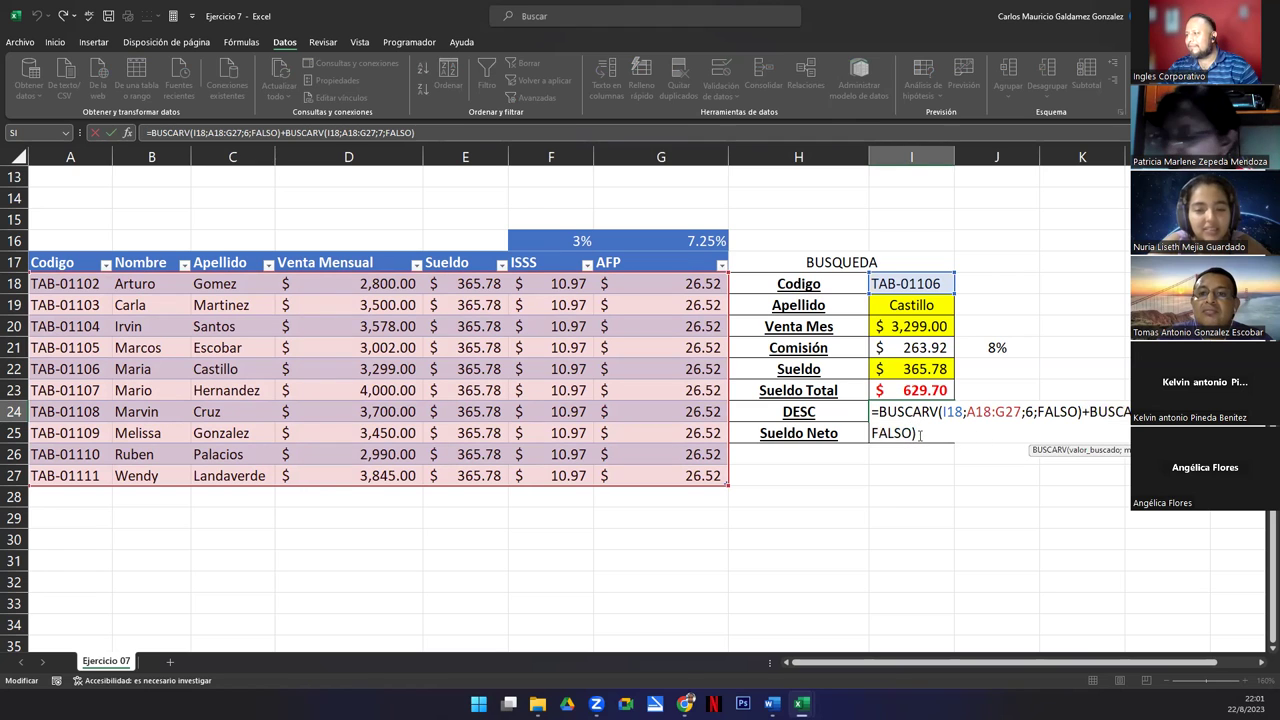
click(1084, 412)
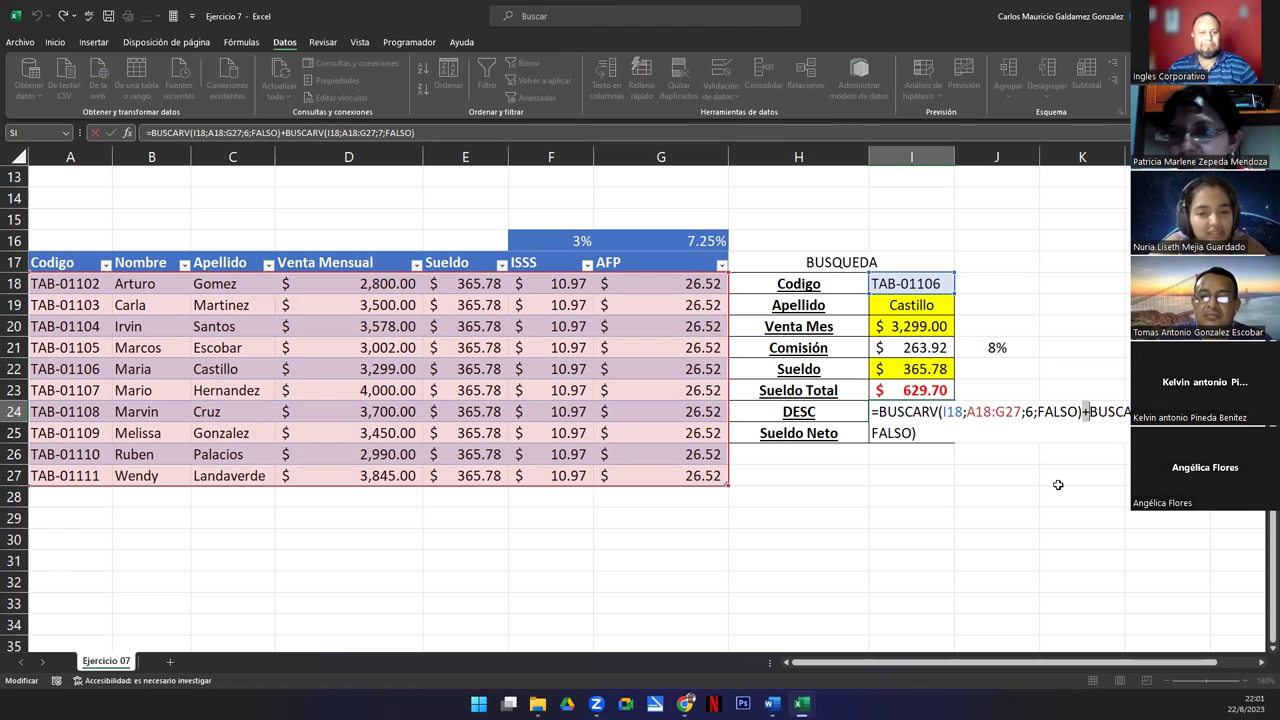
key(Return)
key(Up)
Examine the Sueldo Neto formula in I25 and the two cells it subtracts.
click(892, 432)
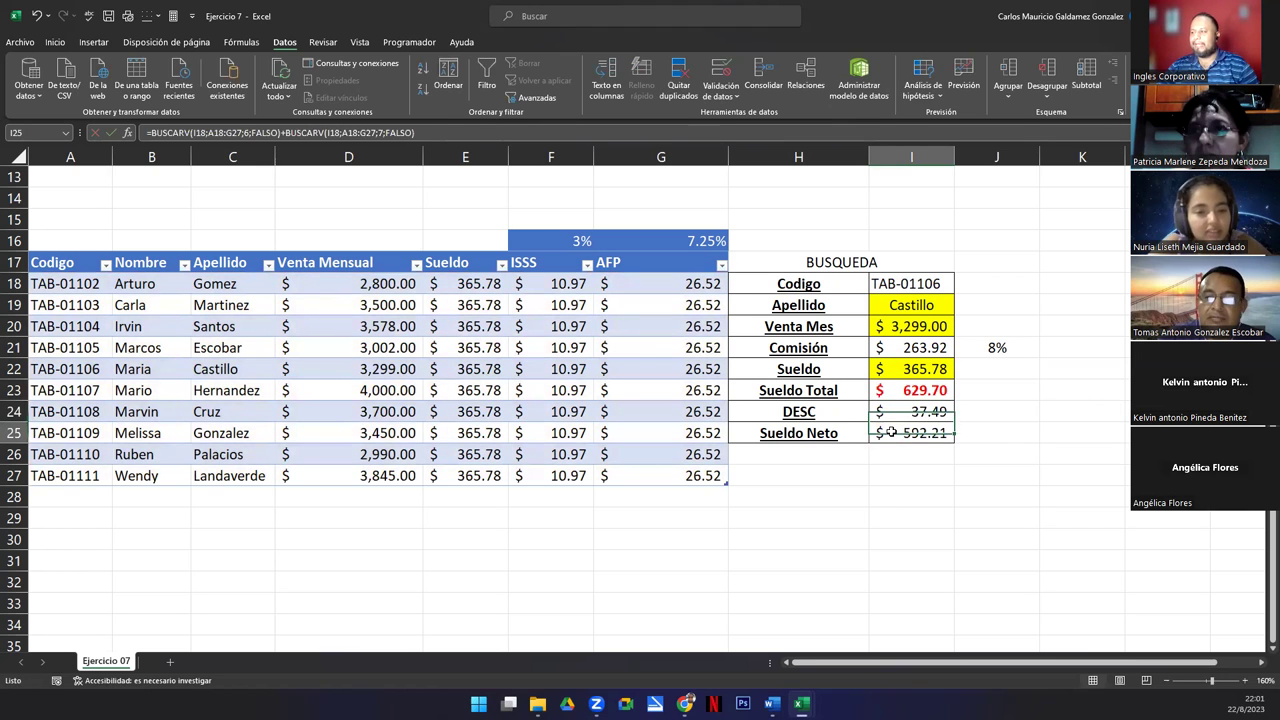
key(F2)
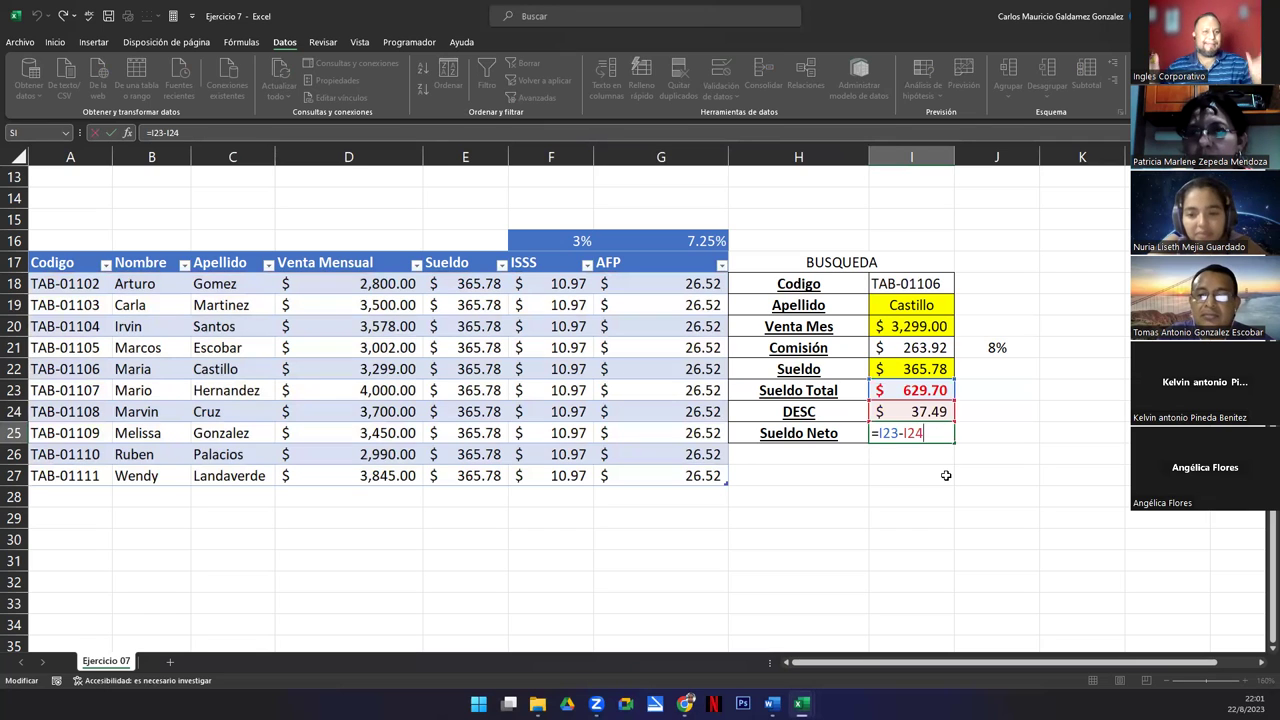
key(Return)
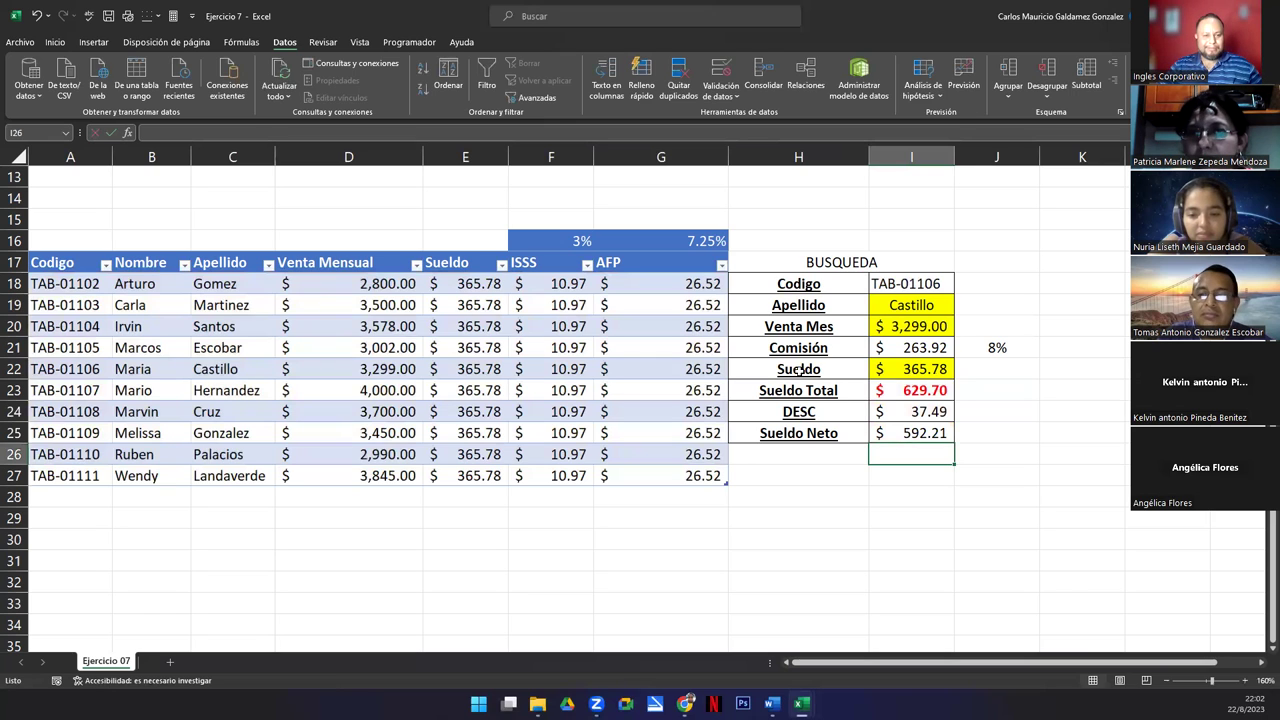
Choose TAB-01111 as the Codigo in I18 of the BUSQUEDA form.
click(940, 284)
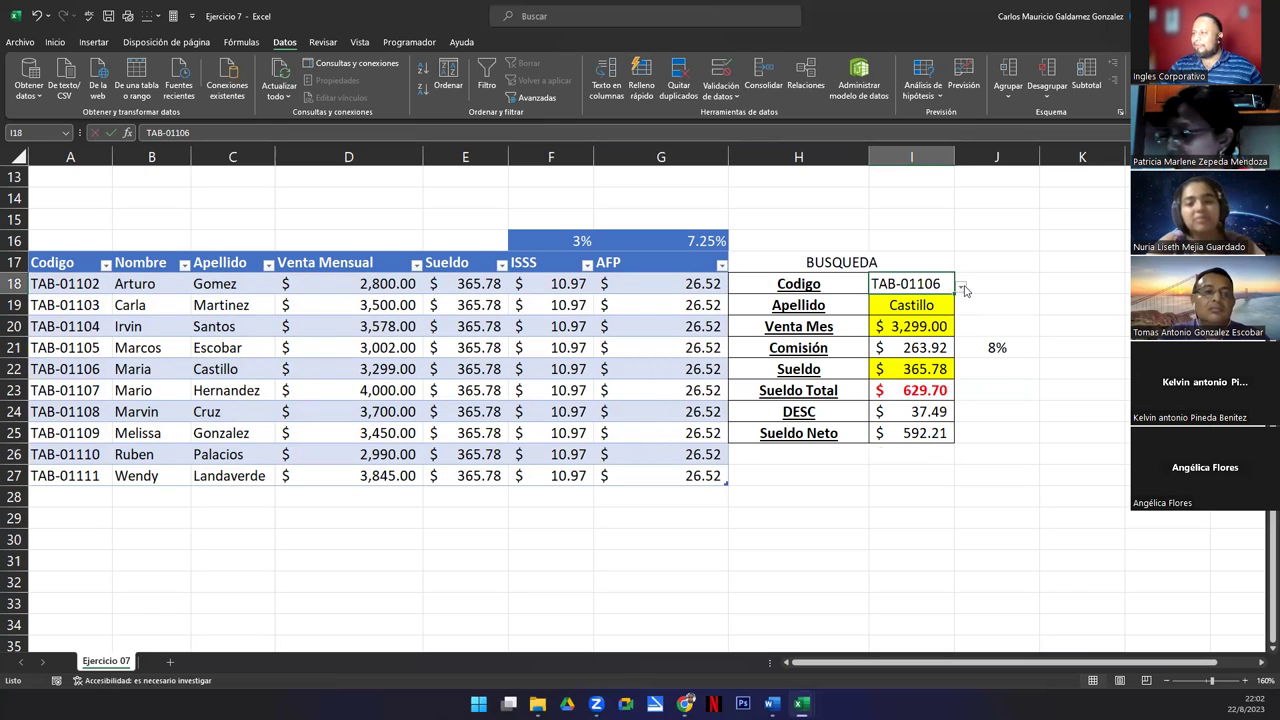
click(961, 287)
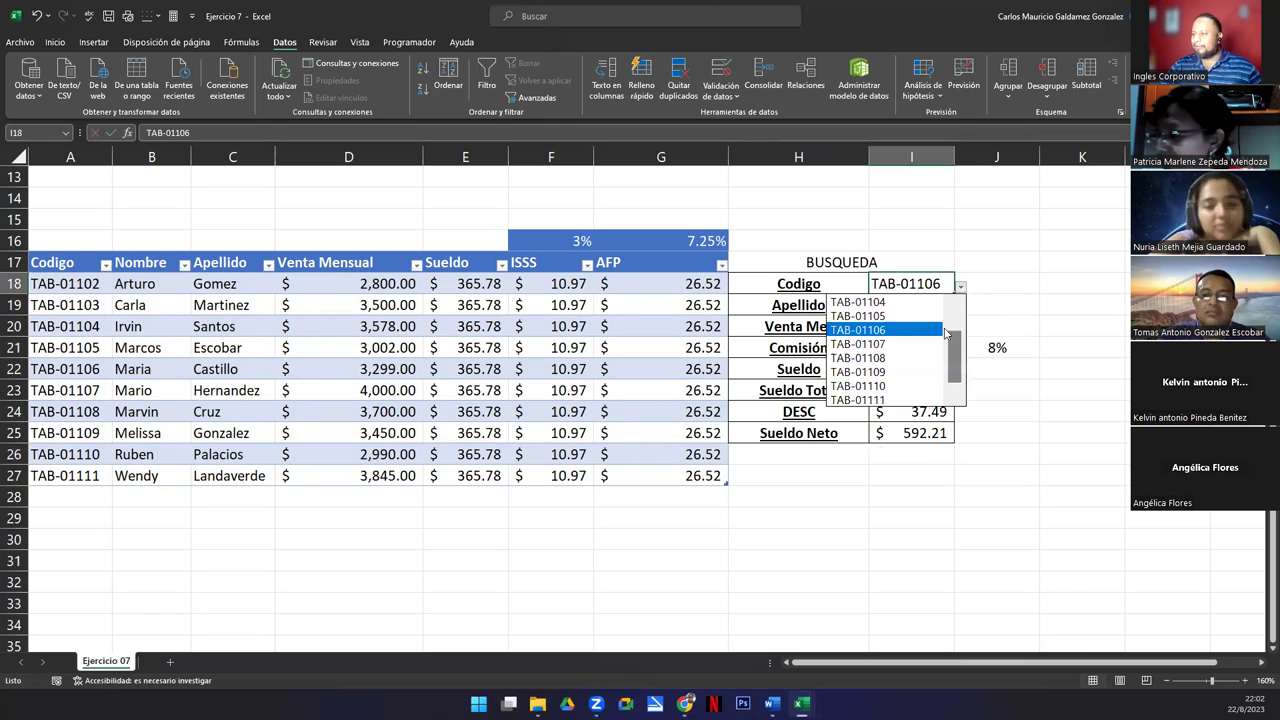
click(875, 400)
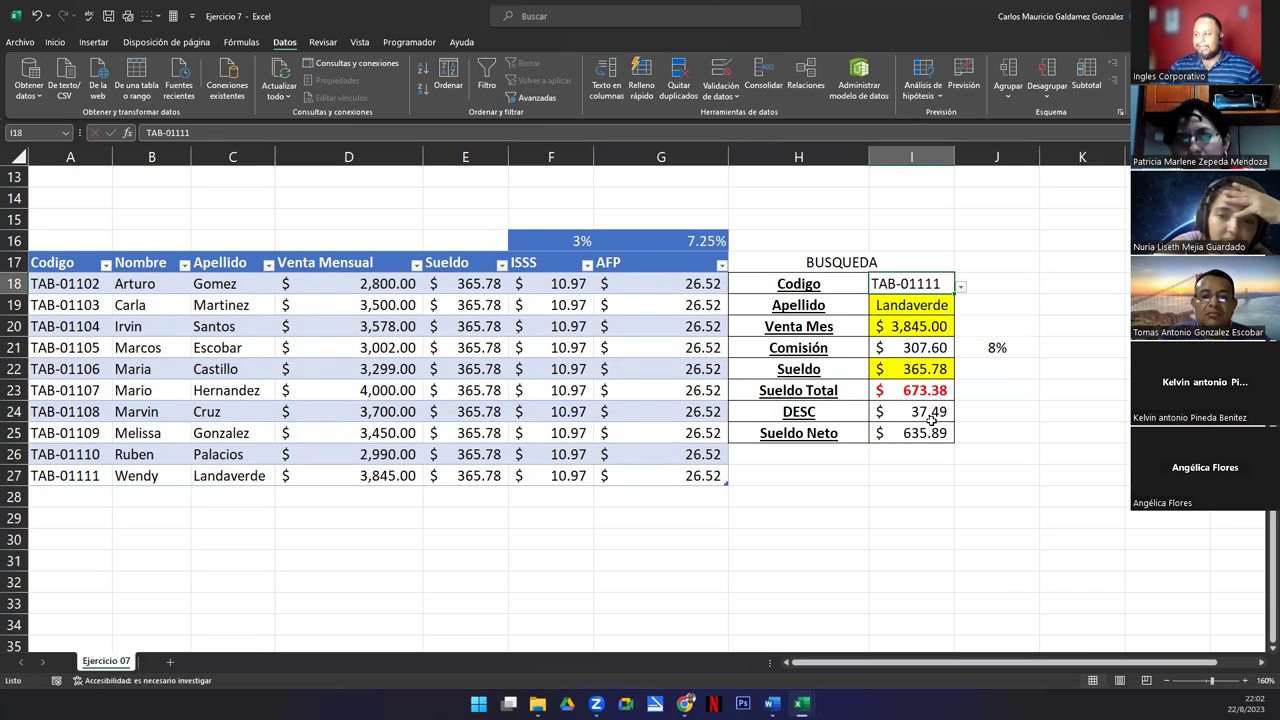
Check the looked-up and calculated cells from Apellido to Sueldo Neto in the BUSQUEDA form and the AFP formula in G25.
key(Down)
key(Down)
key(Down)
key(Down)
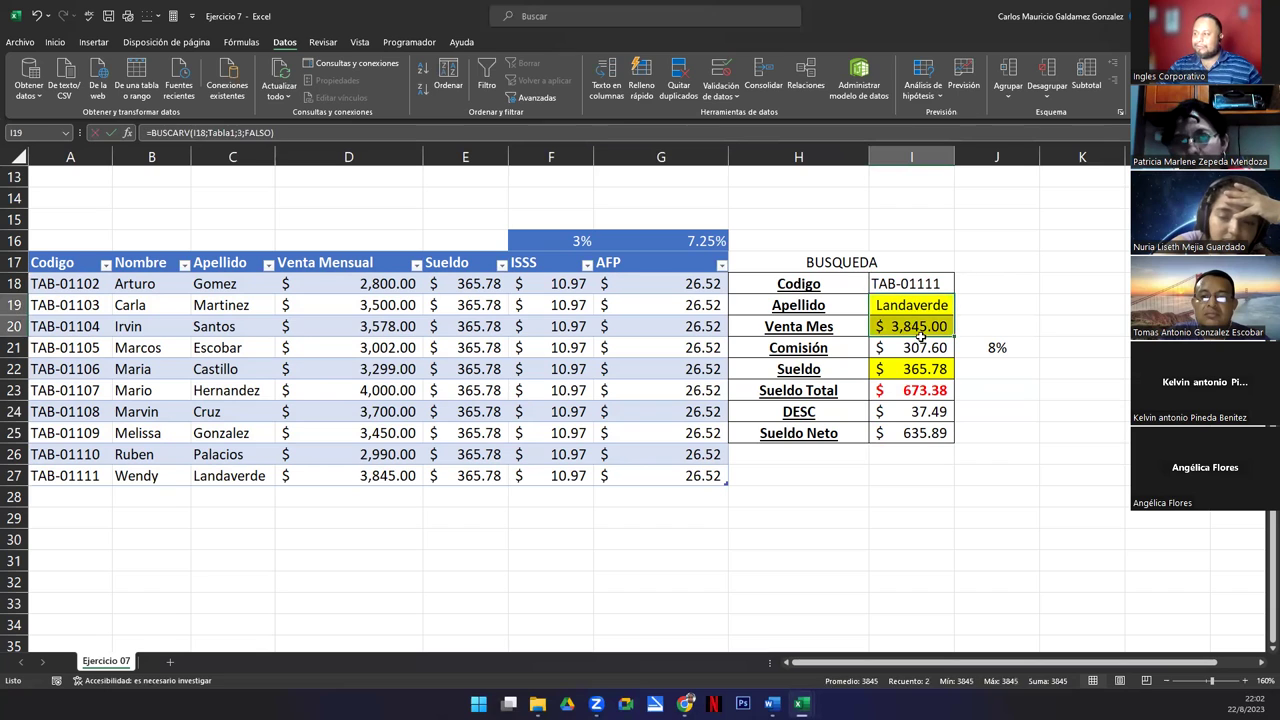
key(Up)
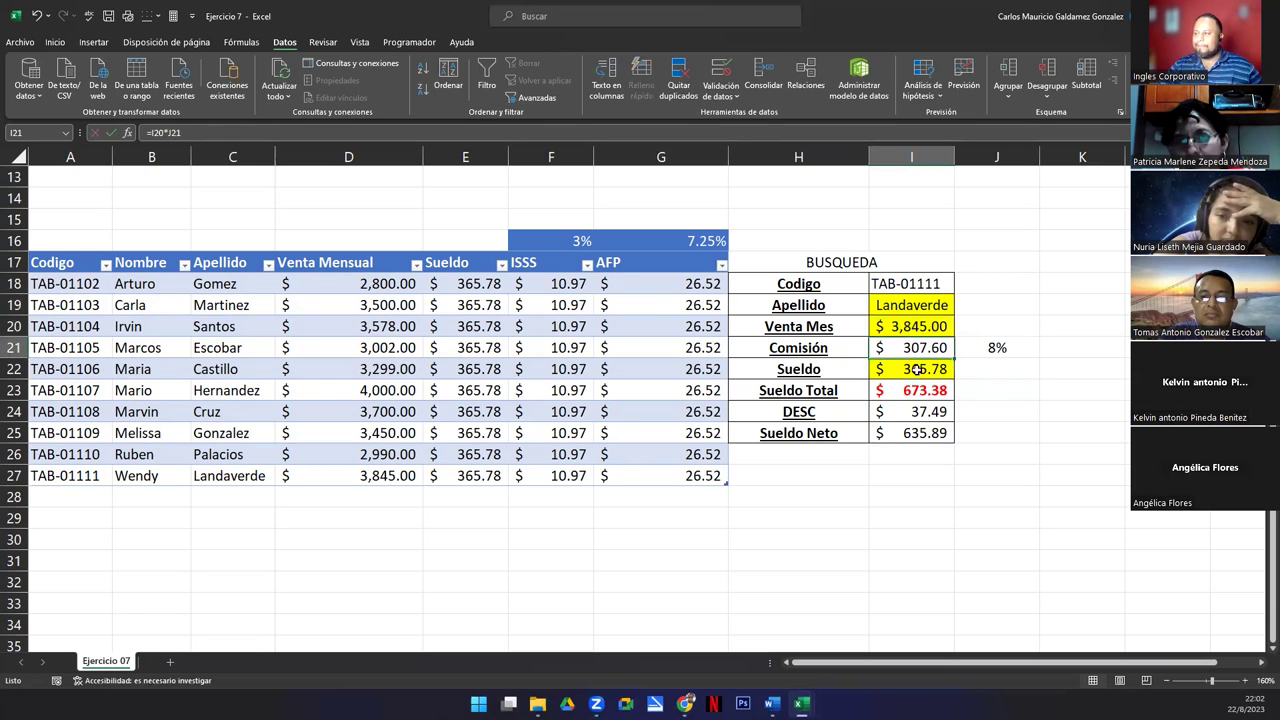
drag(910, 393, 910, 433)
key(ctrl+v)
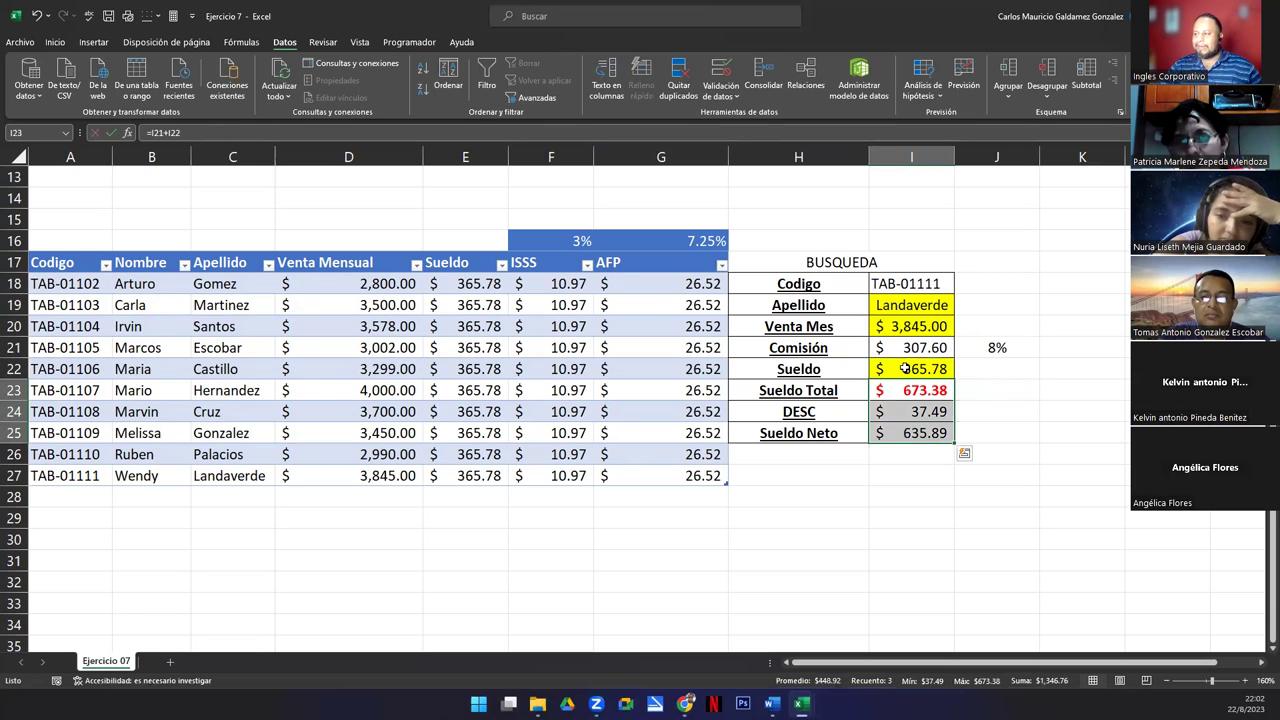
click(904, 368)
click(872, 451)
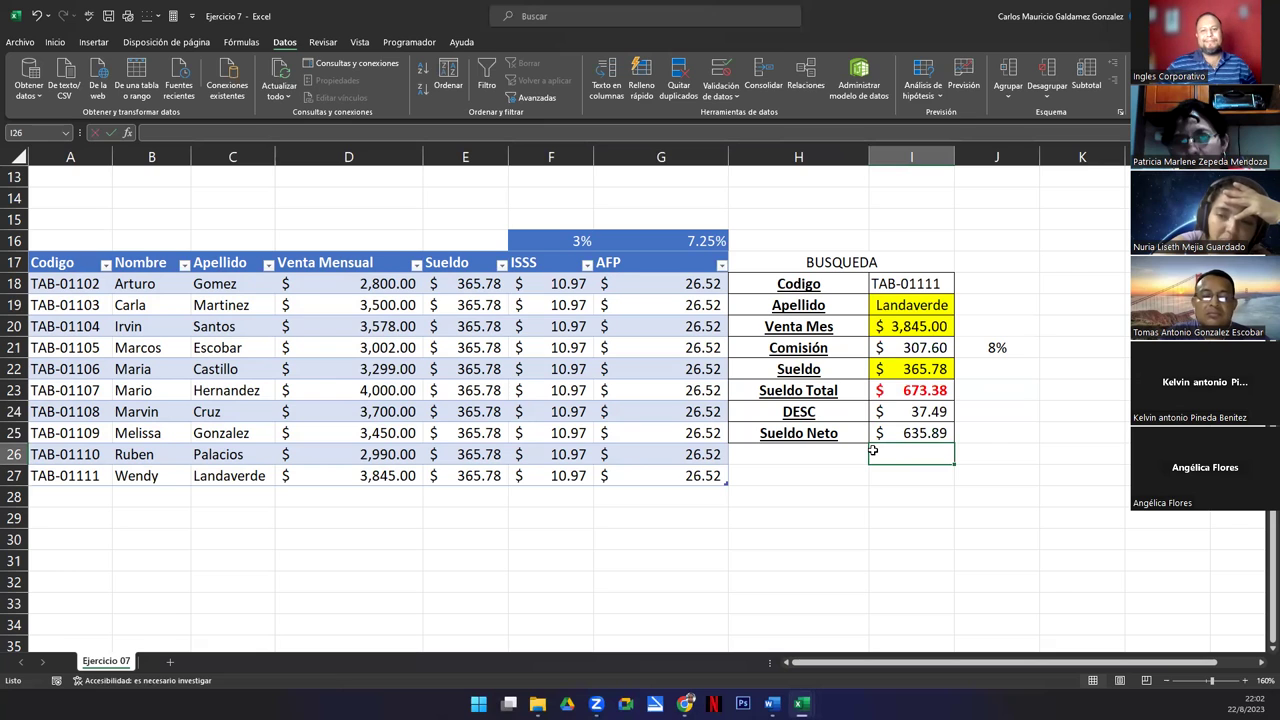
click(606, 430)
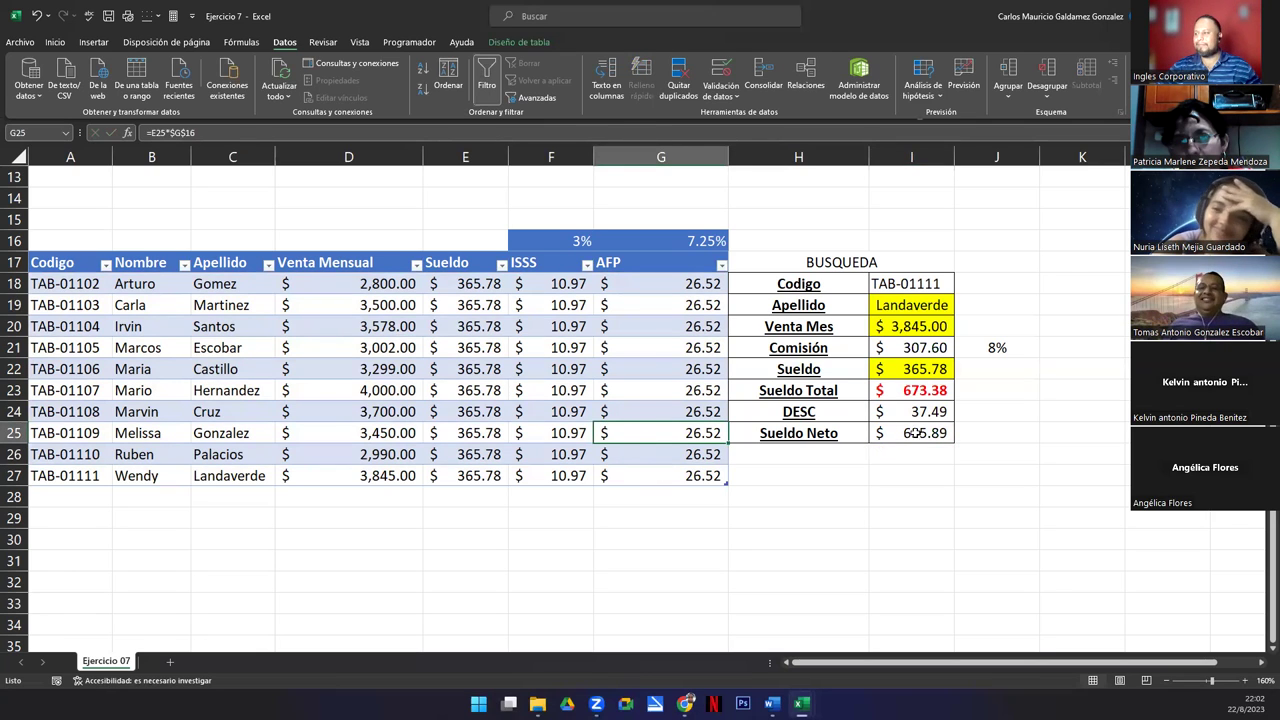
Examine the Comisión multiplication in I21 and the SI formula in J21 that supplies its rate.
double_click(904, 346)
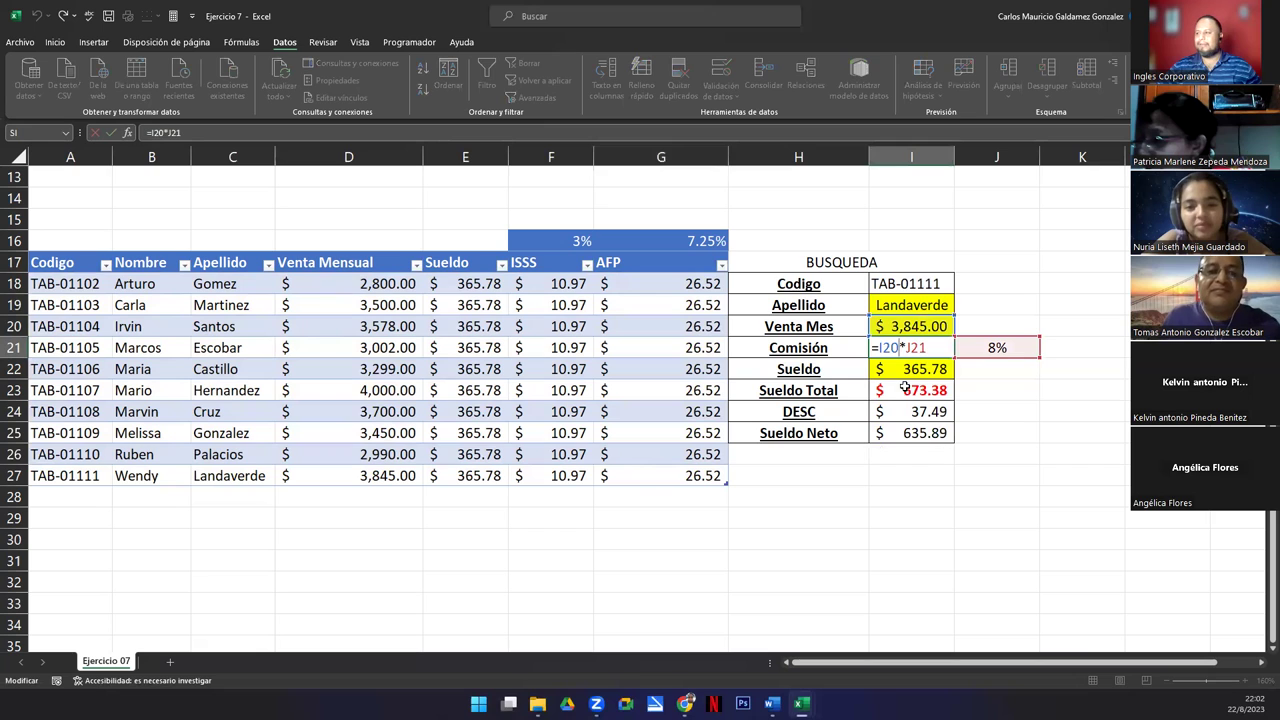
drag(927, 347, 886, 347)
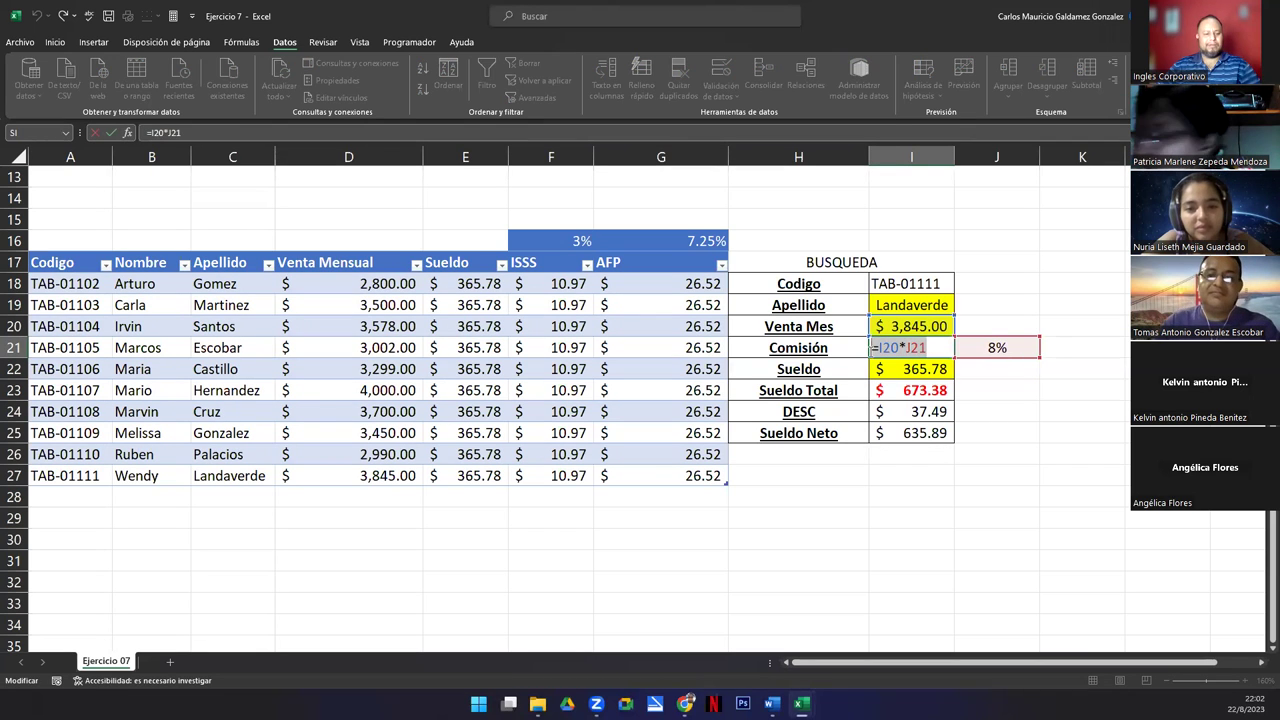
key(Escape)
click(988, 347)
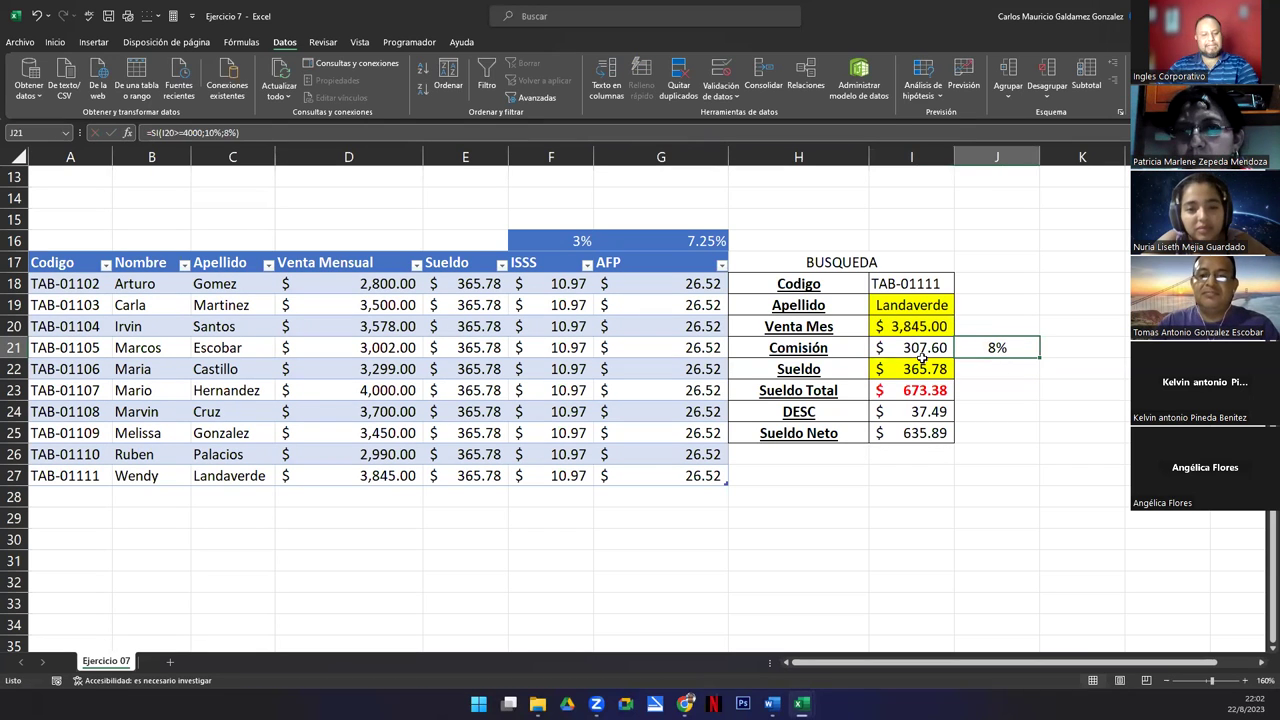
key(F2)
drag(1020, 348, 858, 348)
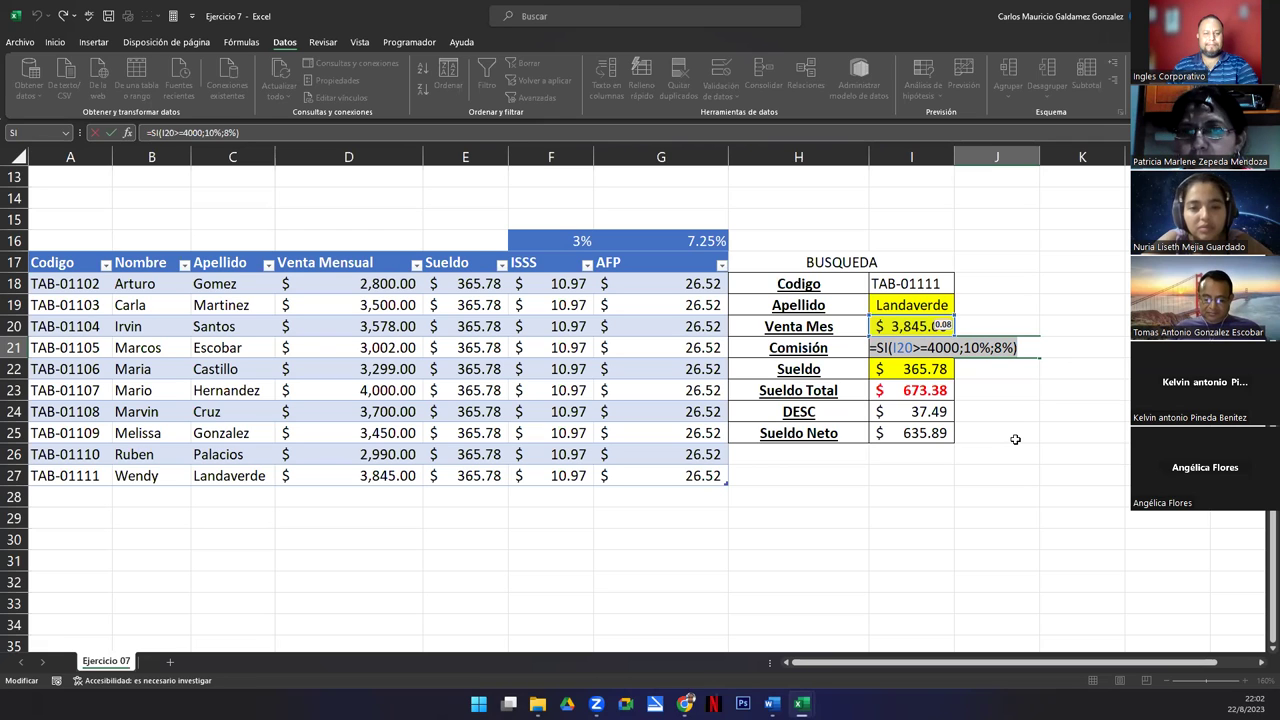
key(Escape)
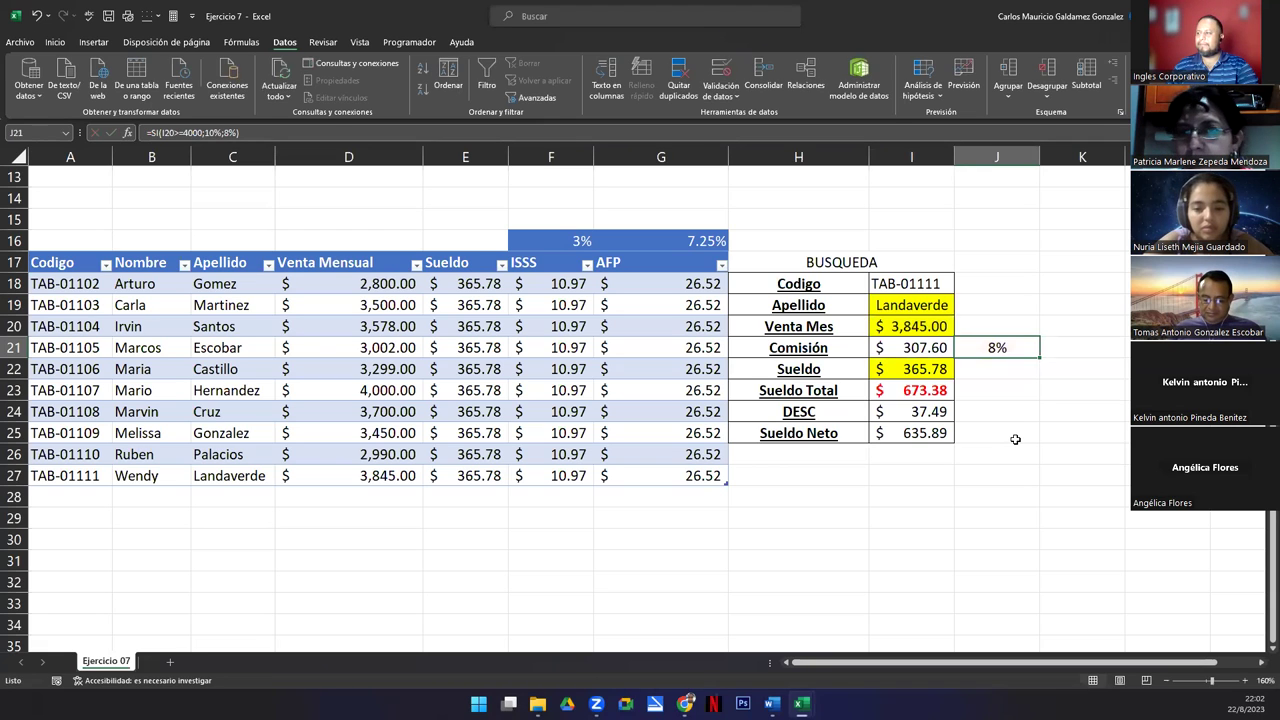
Capture a screen snip of the employee table and BUSQUEDA form with the J21 formula displayed for editing.
double_click(979, 346)
drag(1018, 347, 773, 347)
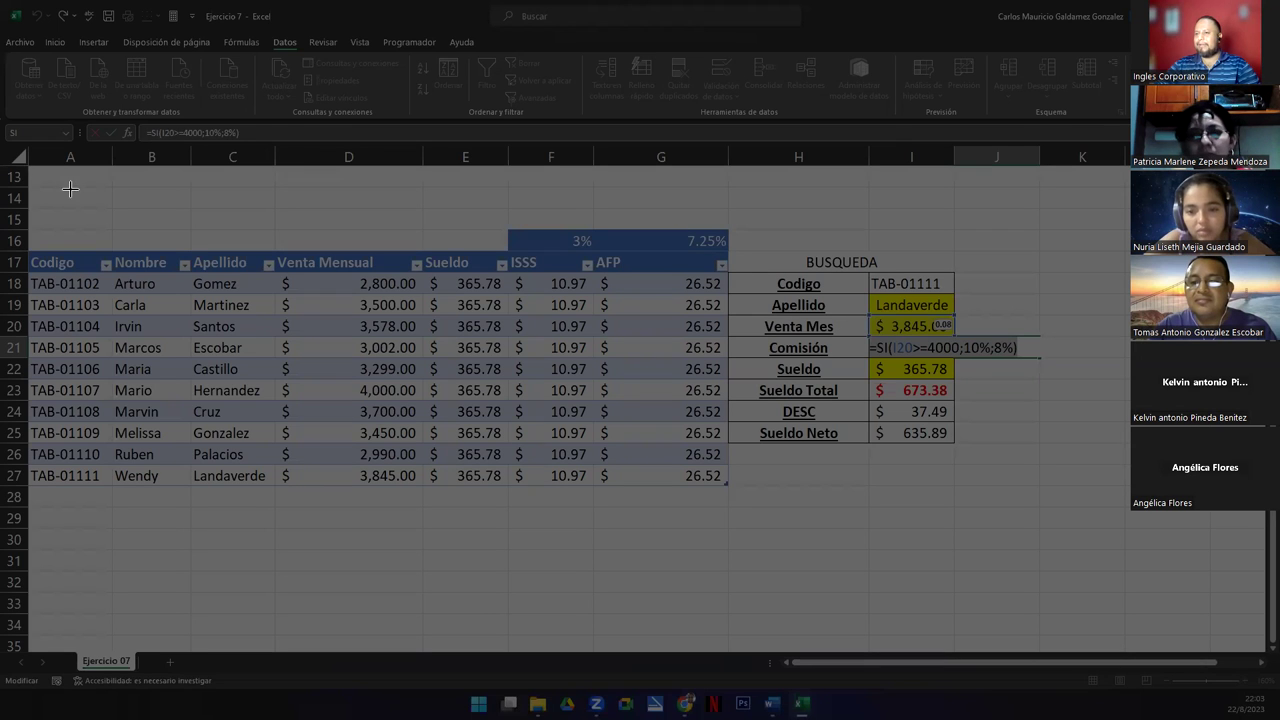
drag(3, 143, 1048, 496)
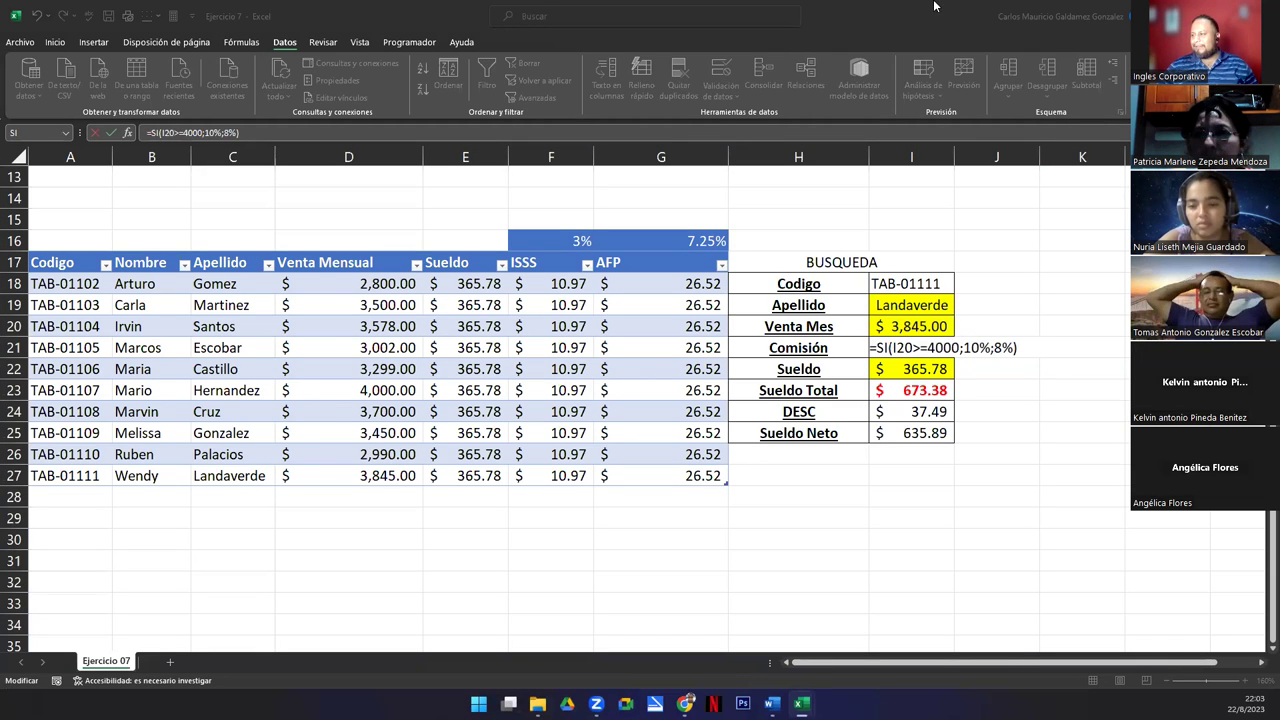
click(907, 391)
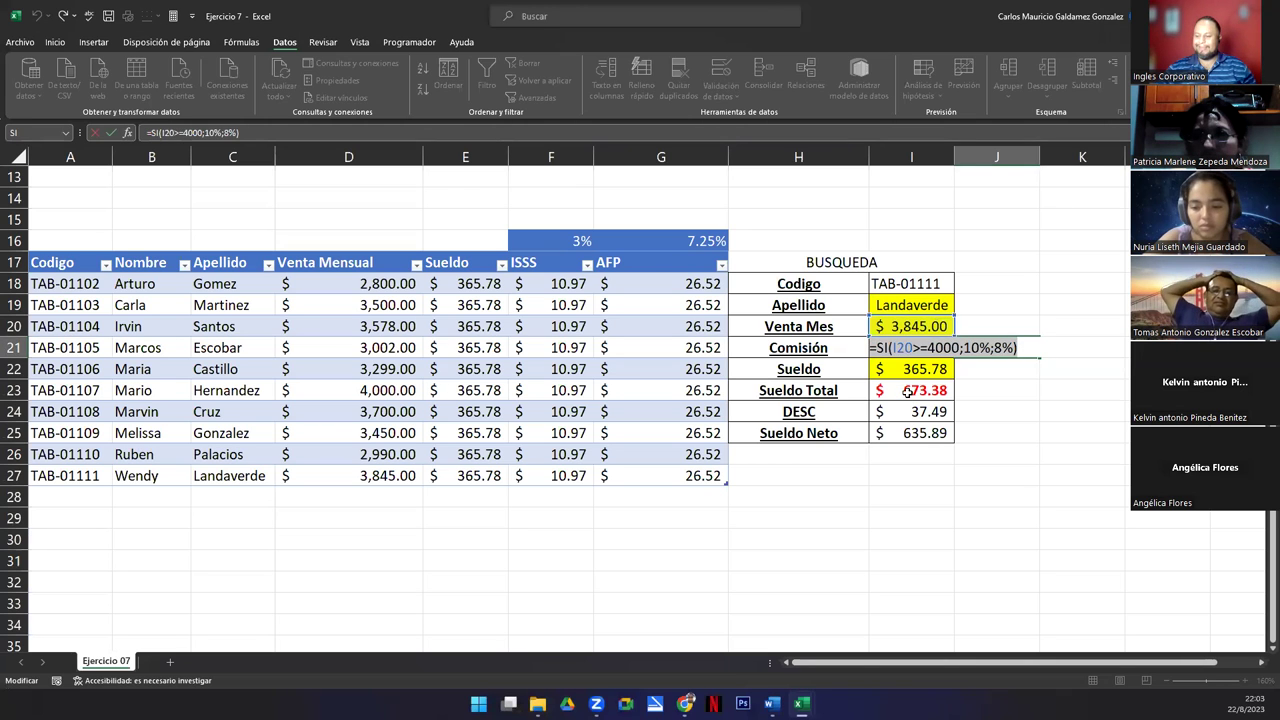
key(Return)
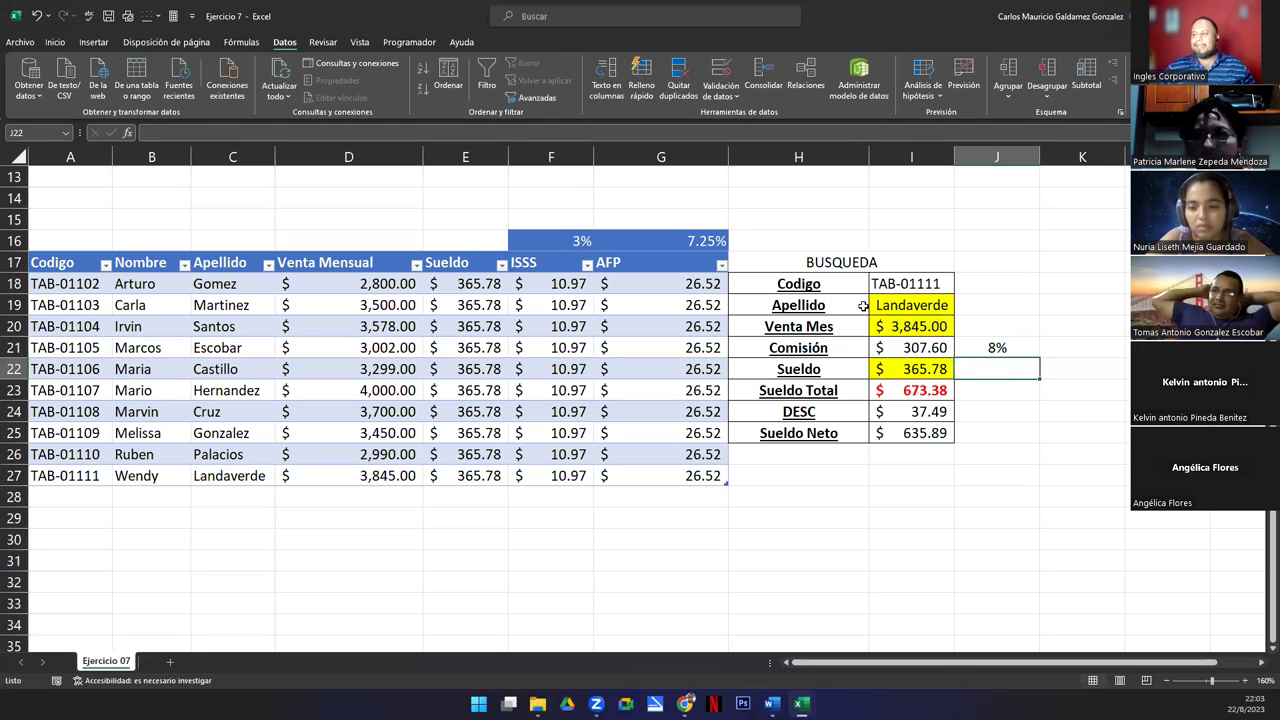
Test the BUSQUEDA form with TAB-01108 as the Codigo in I18, and leave it set to TAB-01104.
click(915, 283)
click(960, 287)
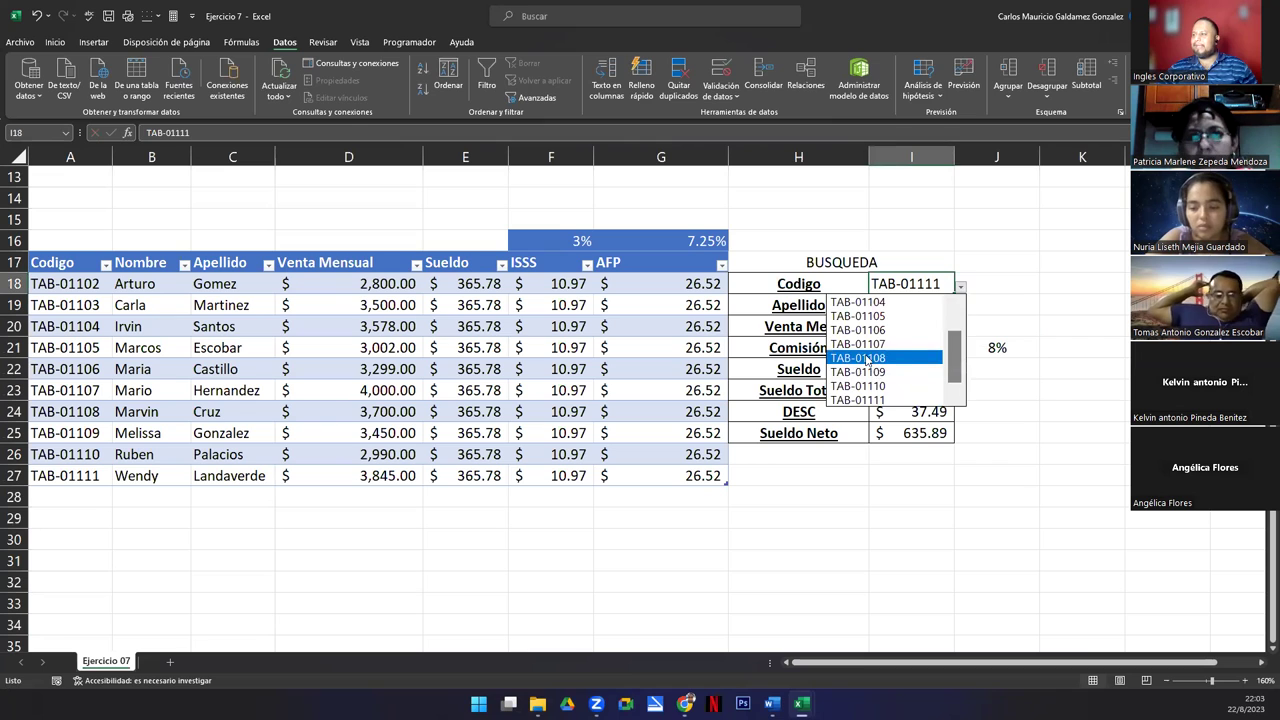
click(905, 354)
click(960, 287)
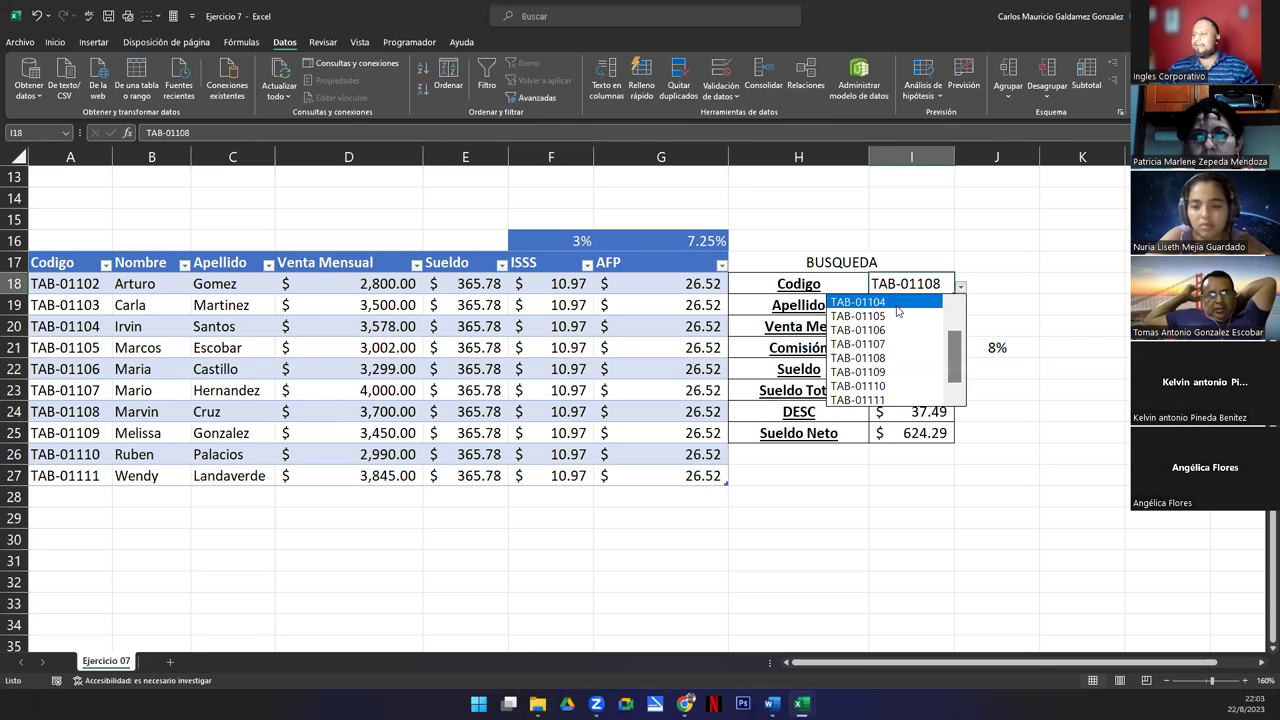
click(945, 326)
click(960, 287)
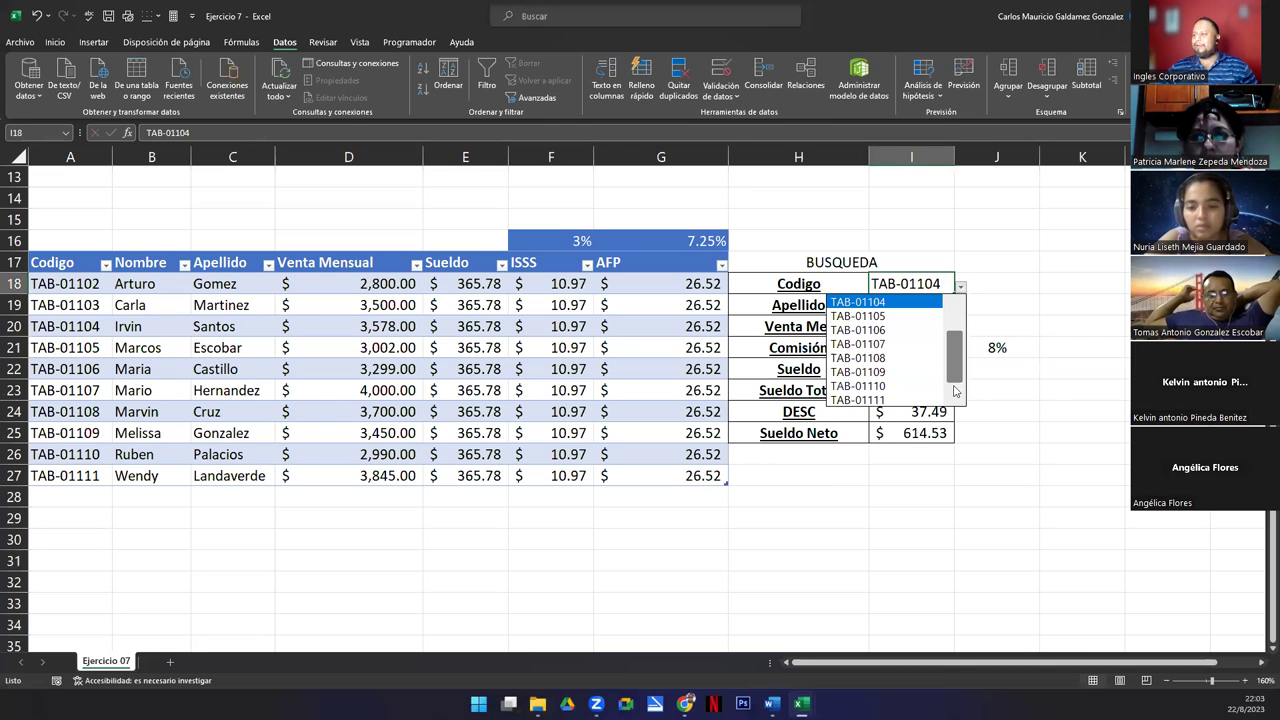
click(858, 302)
click(871, 375)
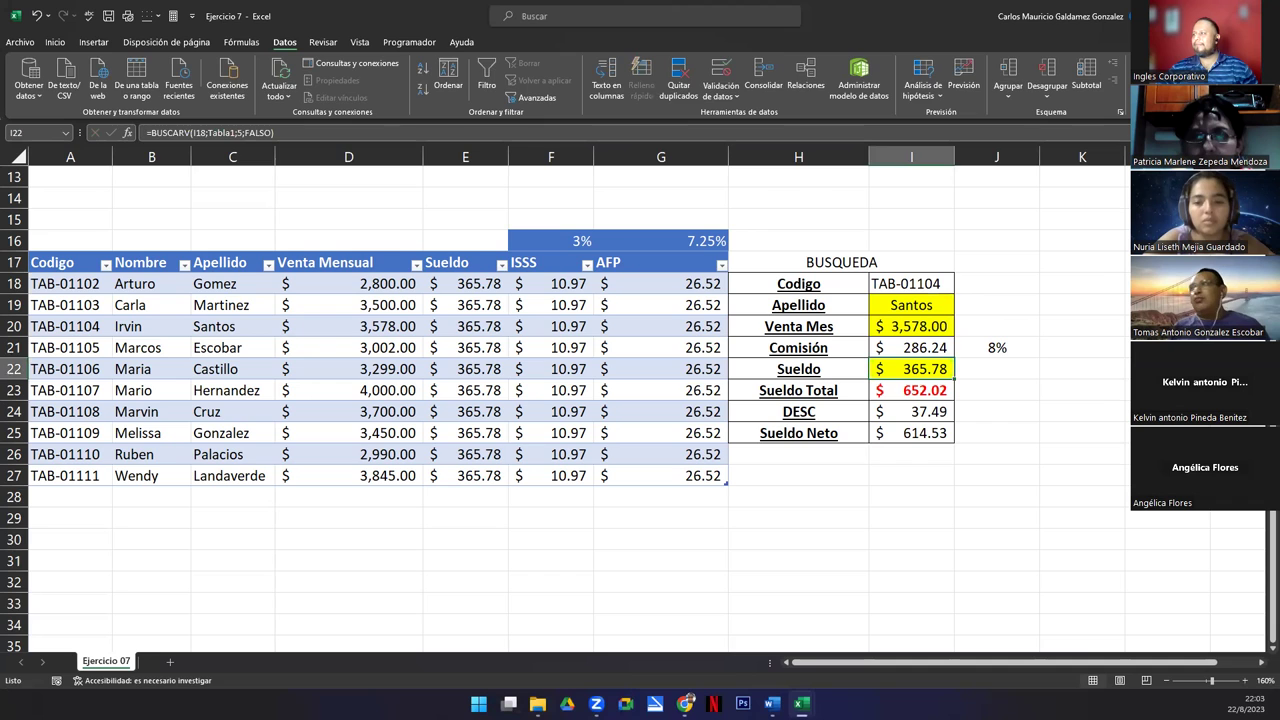
Switch to the Chrome browser and bring up the already open Genially presentation Sesión06_I.
key(alt+Tab)
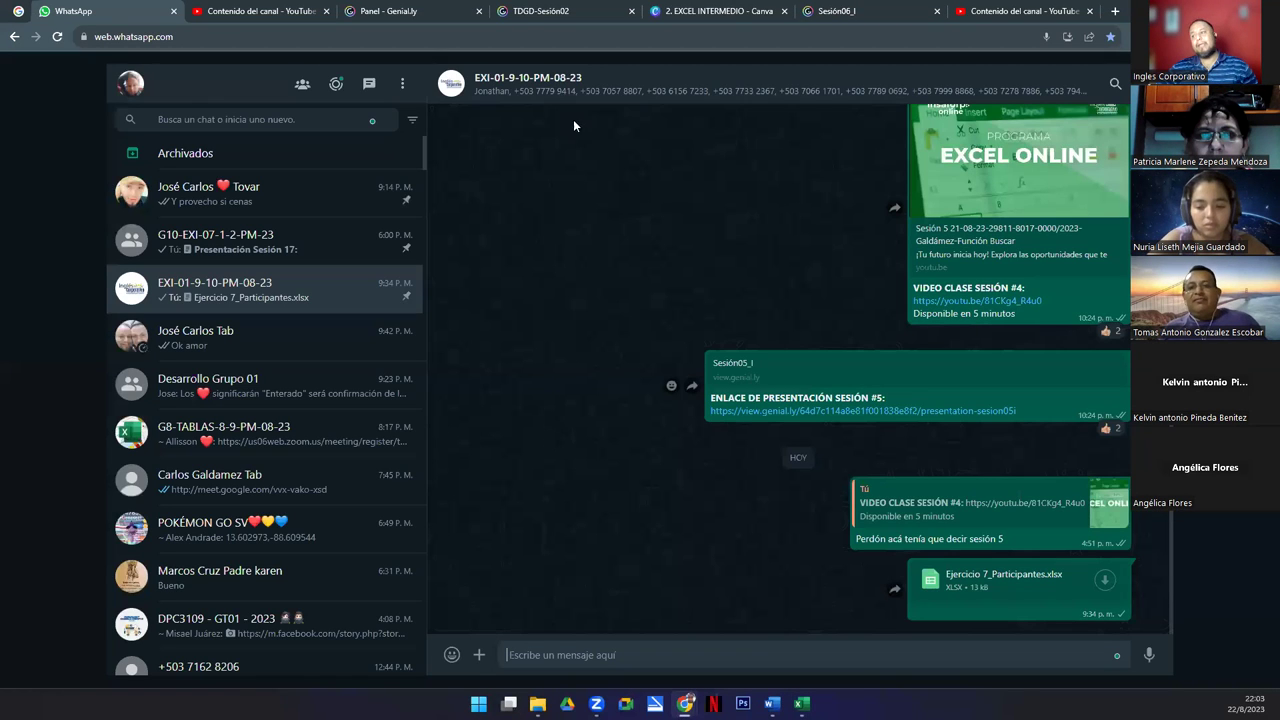
click(578, 12)
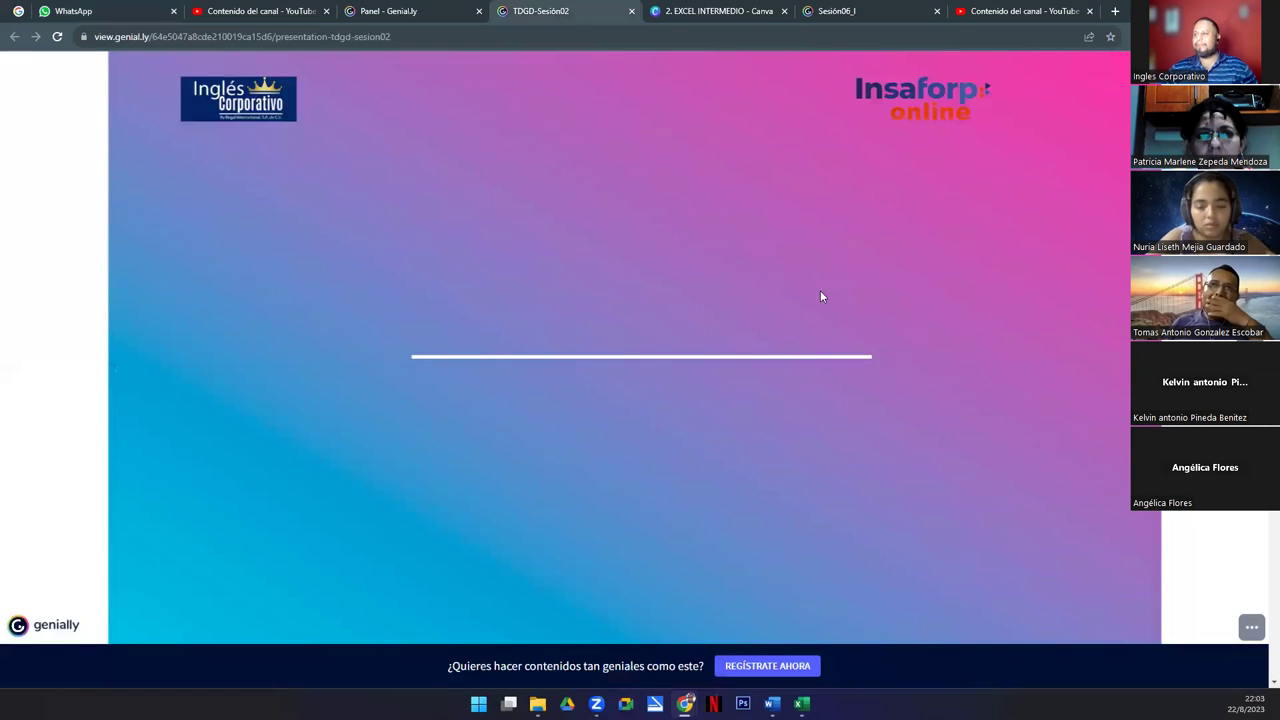
click(842, 12)
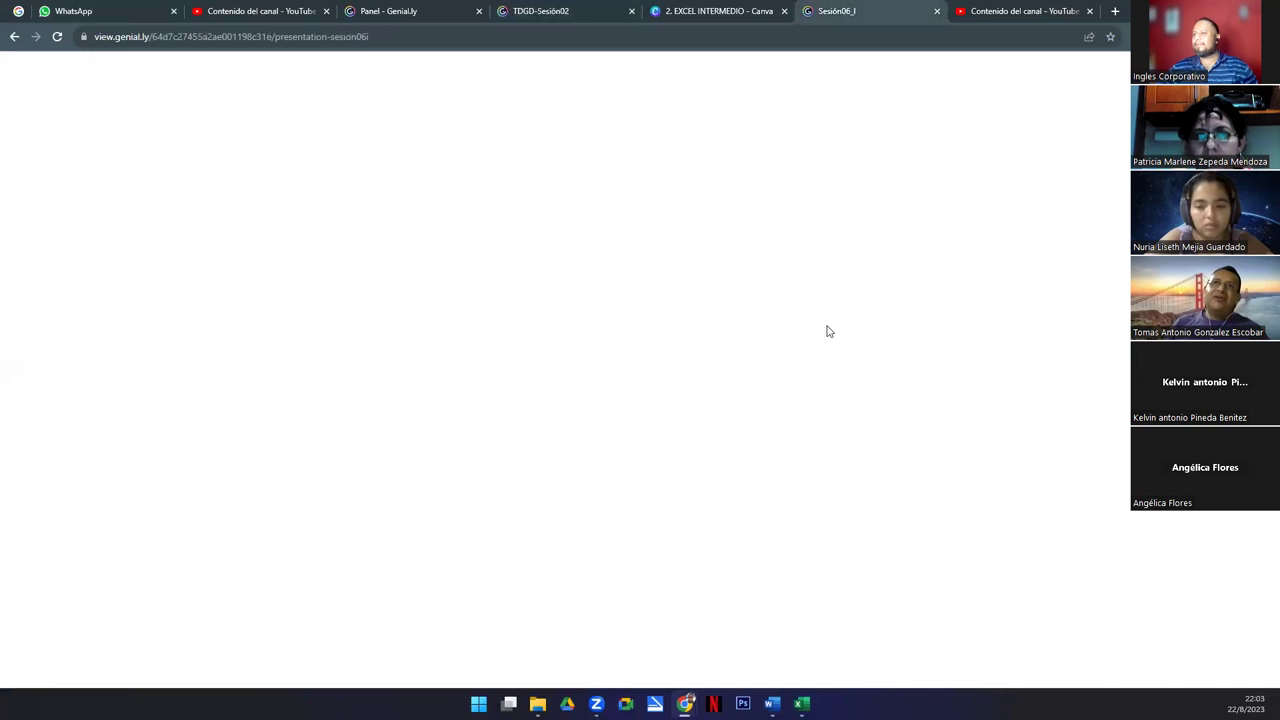